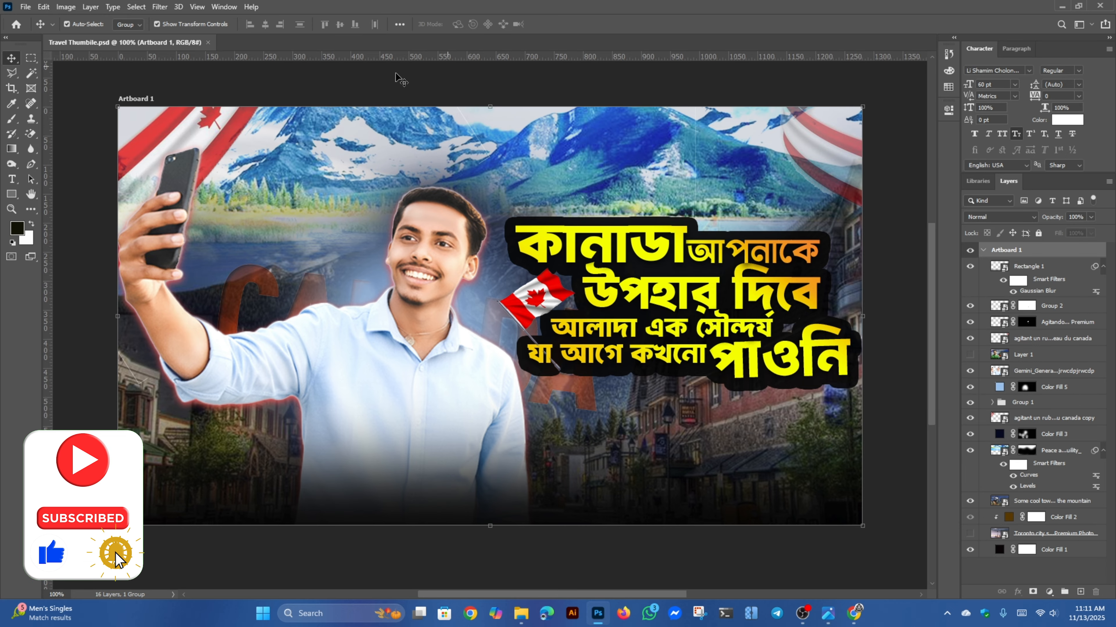
- Start a new document from the saved 1280 x 720 px, 300 ppi preset
click(19, 9)
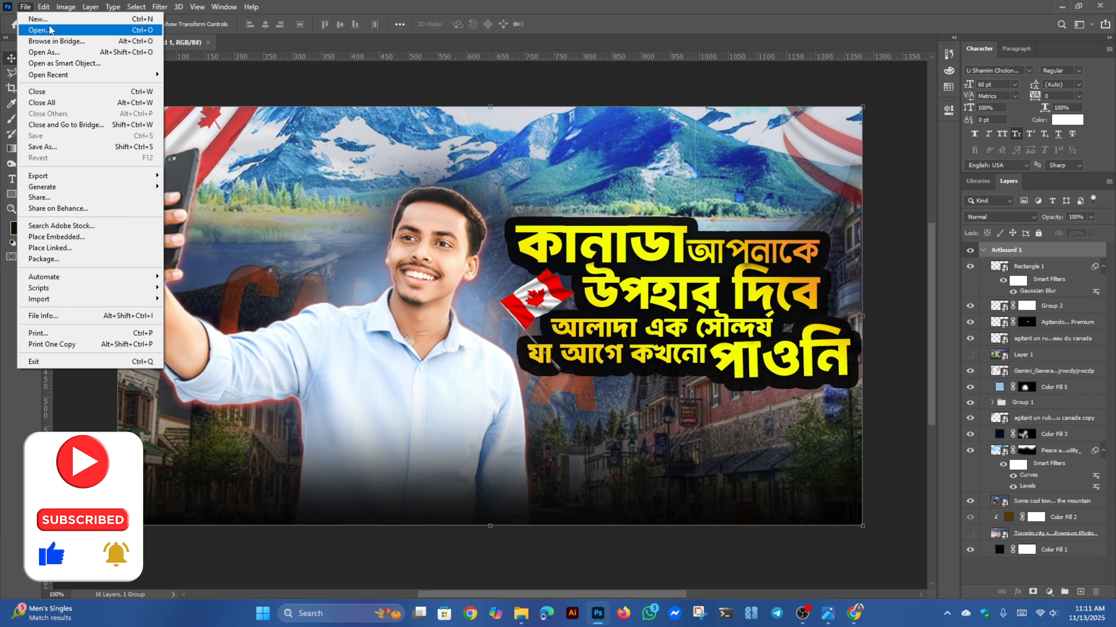
click(40, 19)
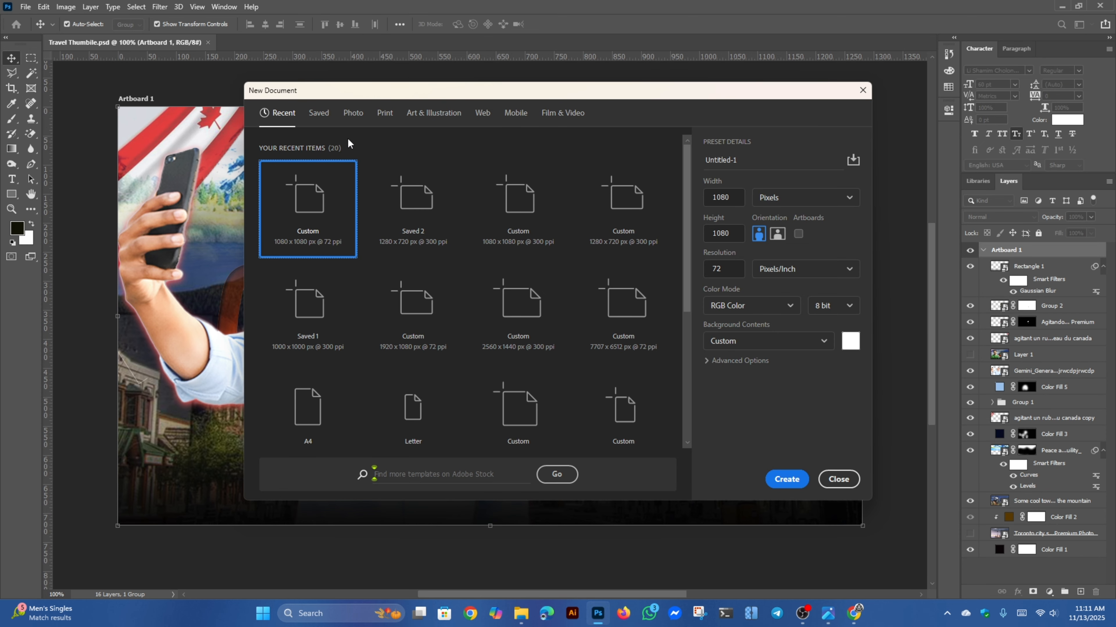
click(317, 115)
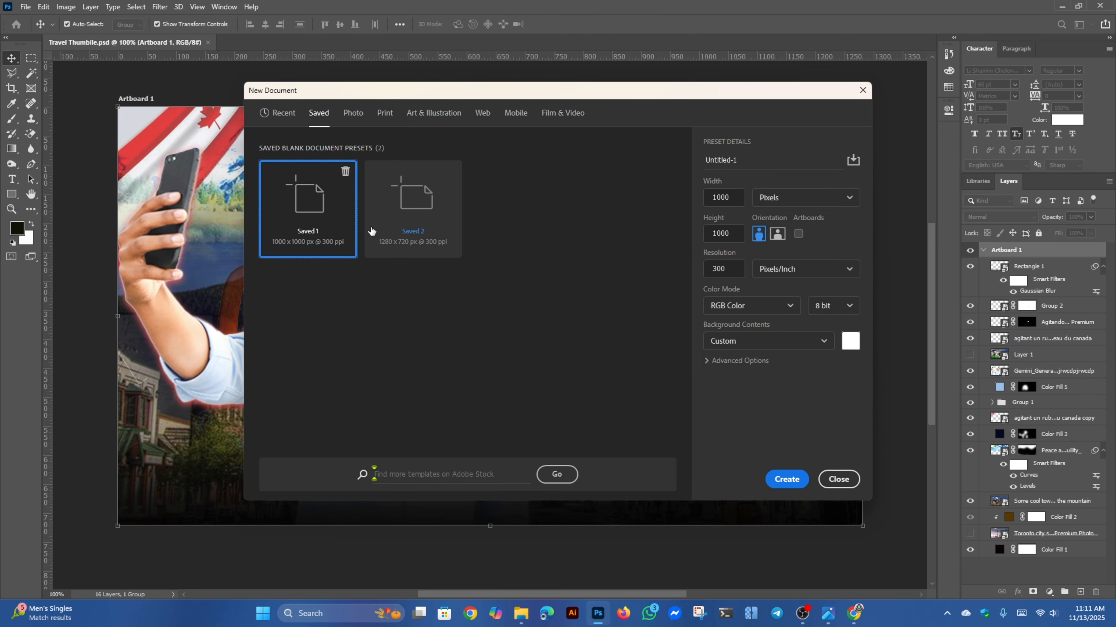
click(405, 236)
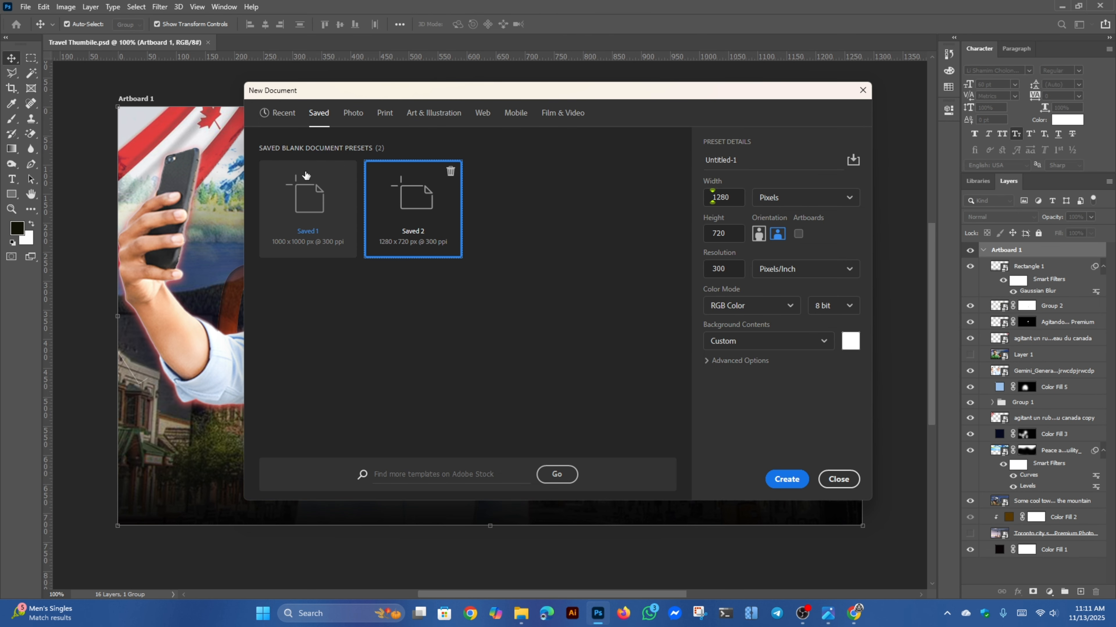
- Double the new document's width and height by appending *2 to both values, and create it
click(734, 200)
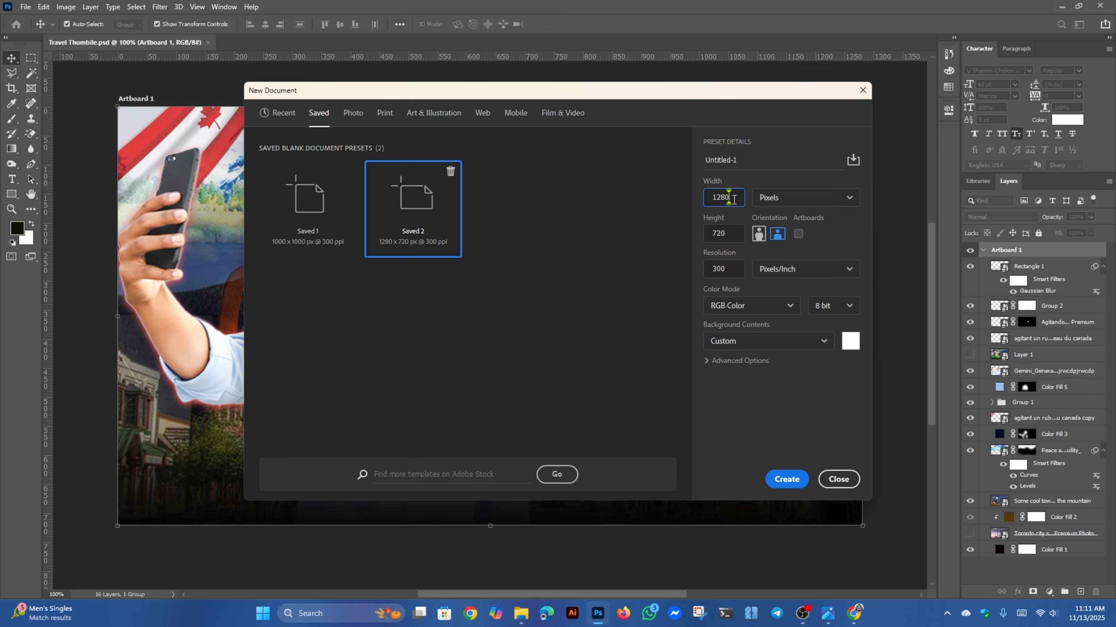
click(731, 234)
click(731, 197)
click(732, 233)
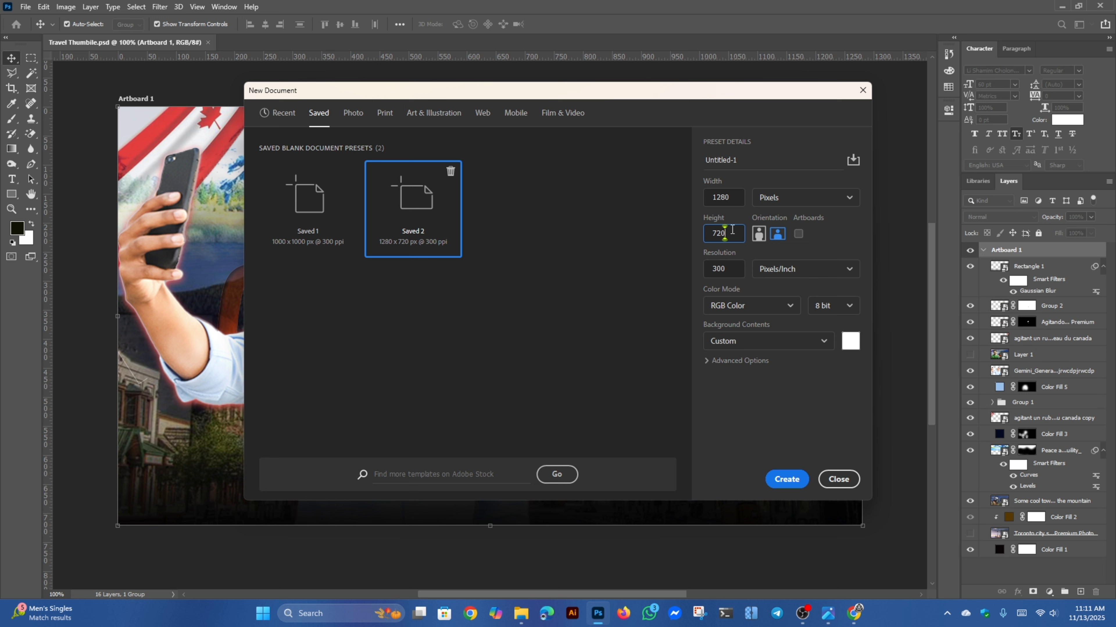
click(738, 199)
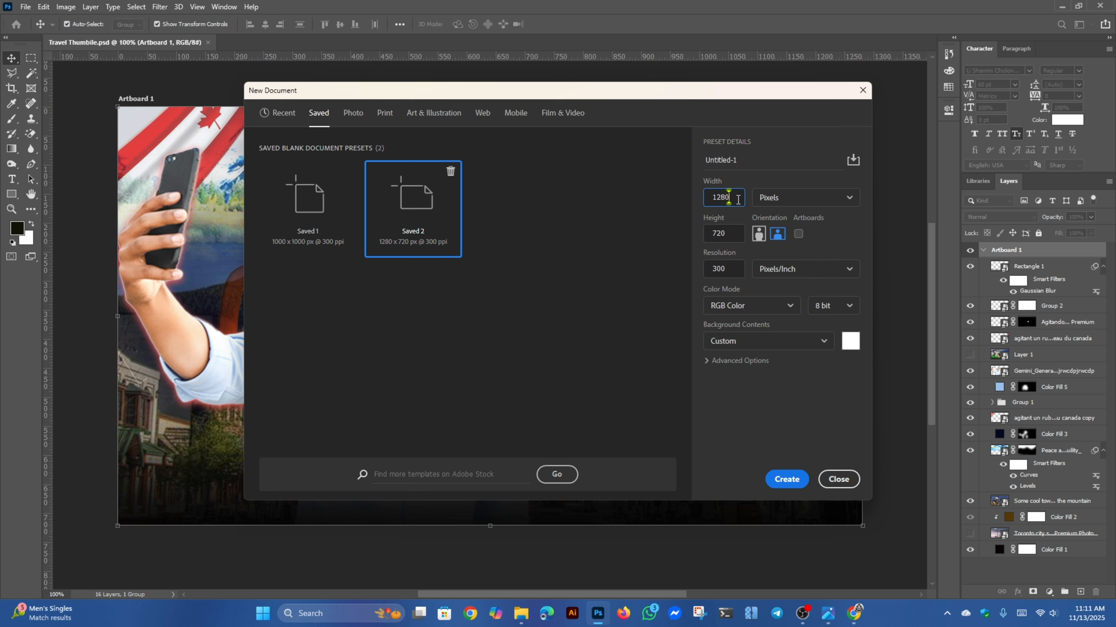
click(735, 235)
click(735, 202)
text(*2)
click(734, 234)
text(*2)
click(744, 249)
click(787, 479)
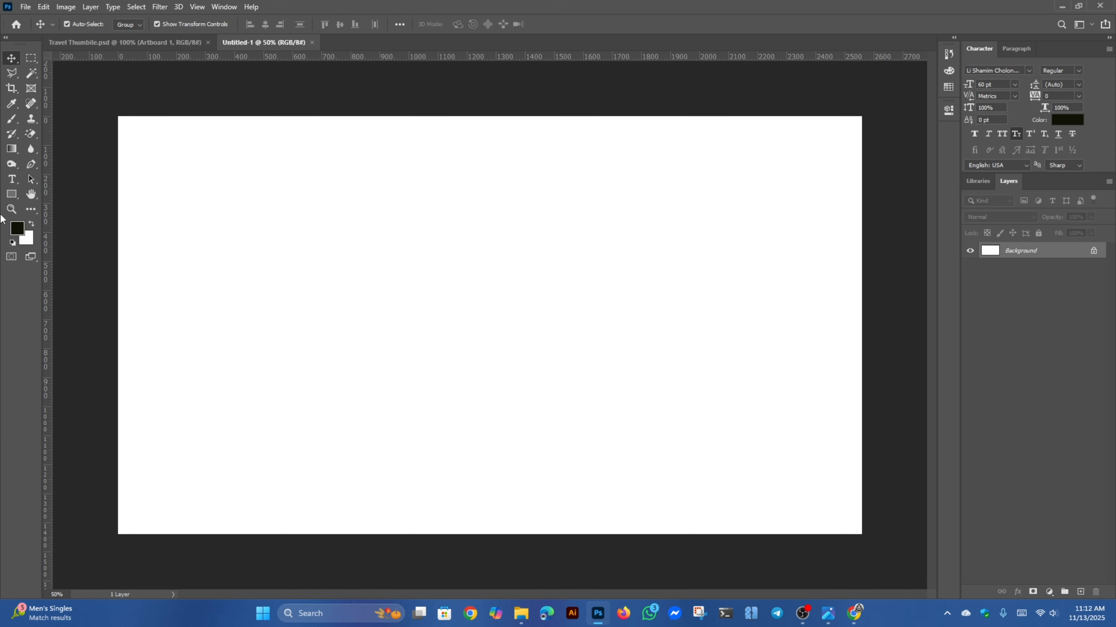
key(ctrl+minus)
key(ctrl+minus)
key(ctrl+plus)
key(ctrl+plus)
key(ctrl+minus)
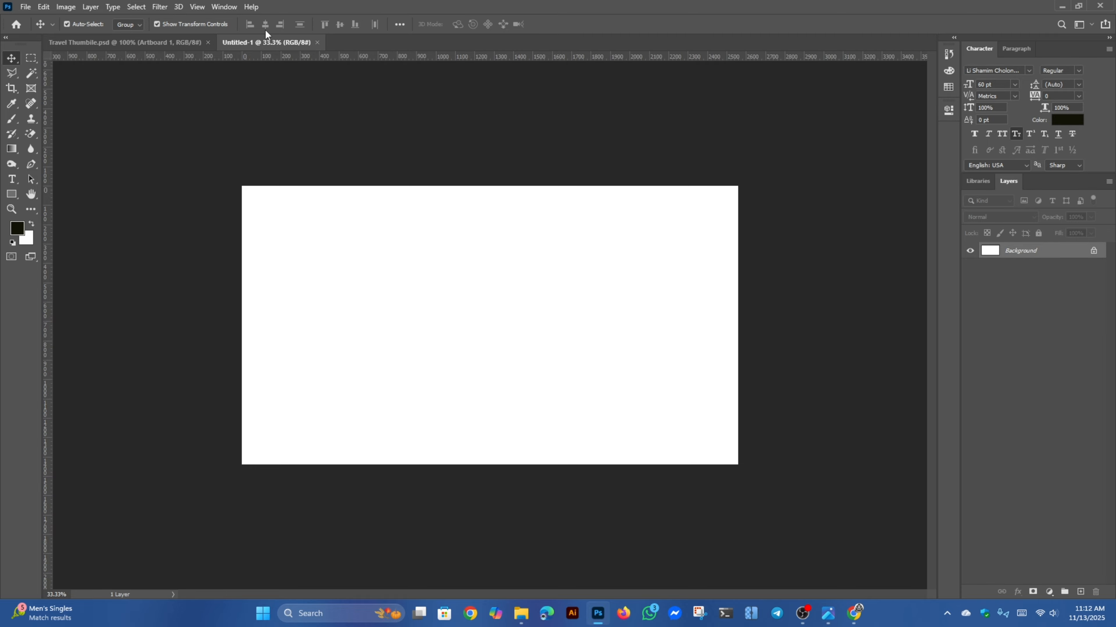
click(224, 7)
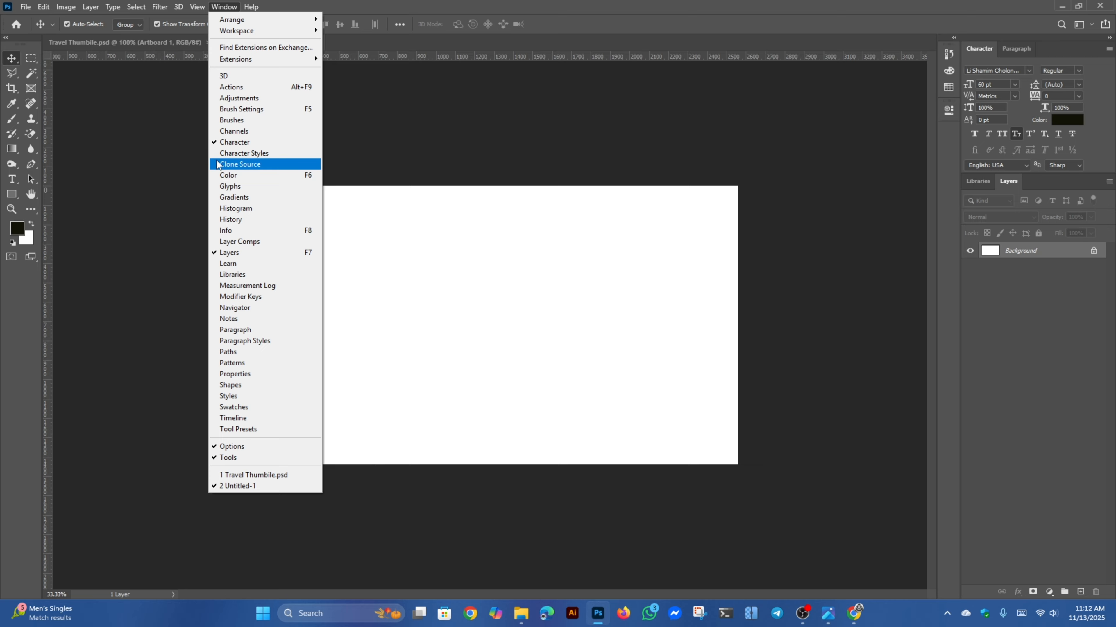
click(573, 154)
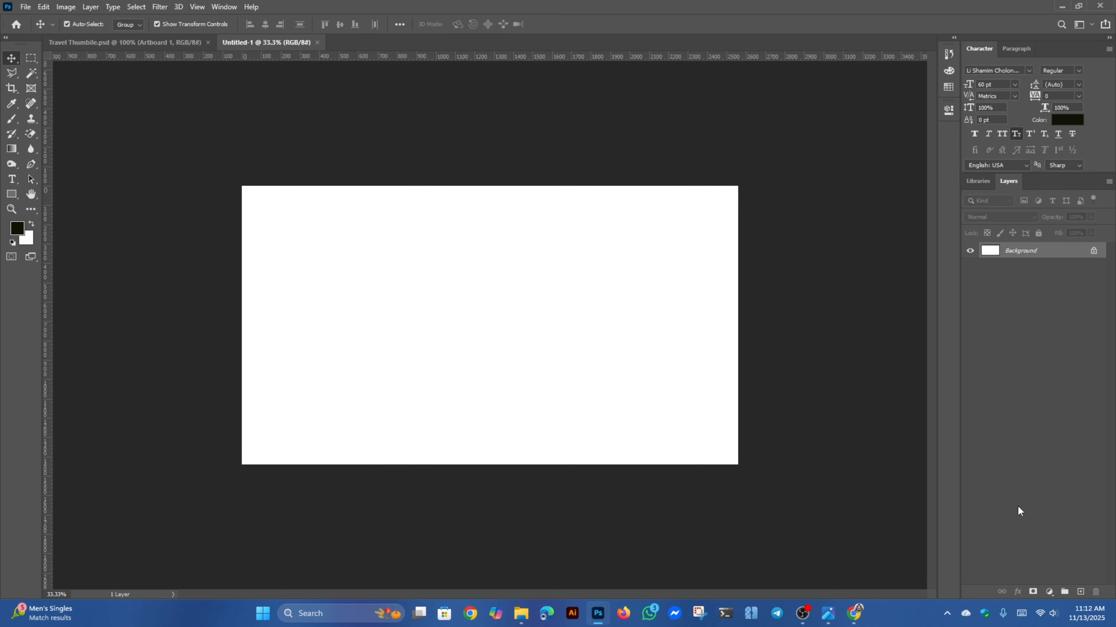
- Add a Solid Color fill layer in a very dark, near-black olive above the background
click(1049, 592)
click(1038, 387)
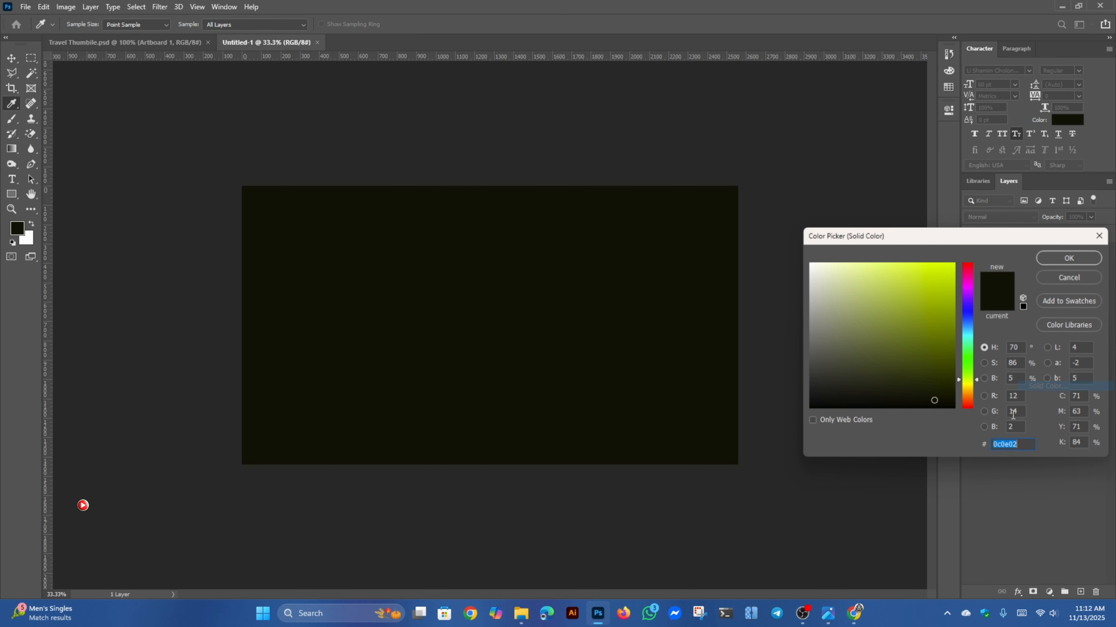
drag(876, 328, 949, 401)
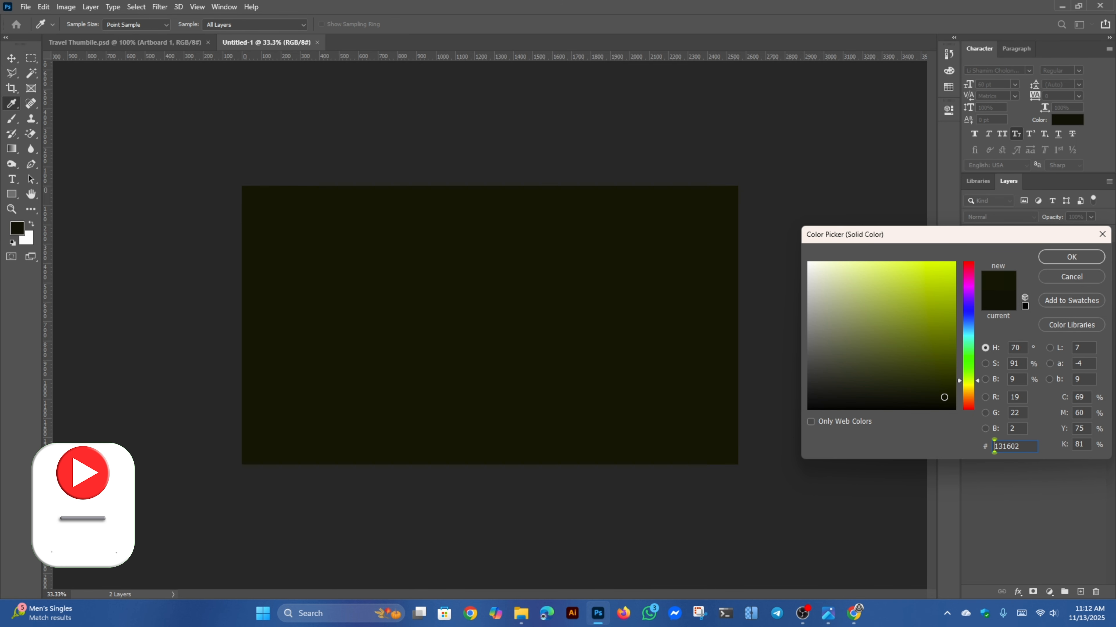
click(1072, 257)
key(v)
- Examine the finished design in Travel Thumbile.psd as a reference, then return to the untitled document
click(158, 43)
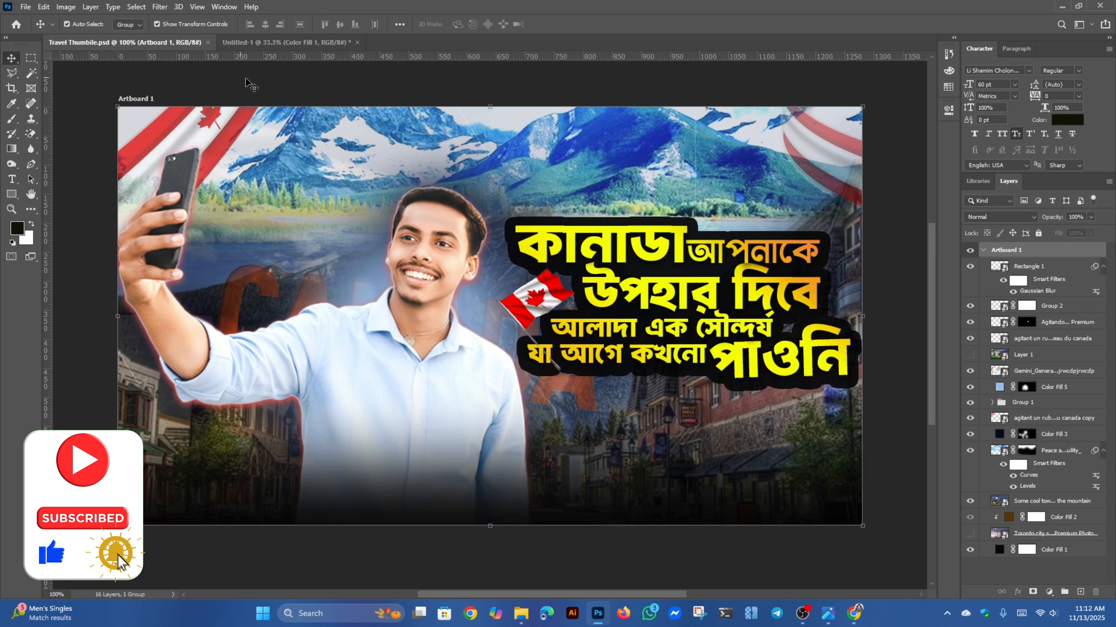
key(ctrl+minus)
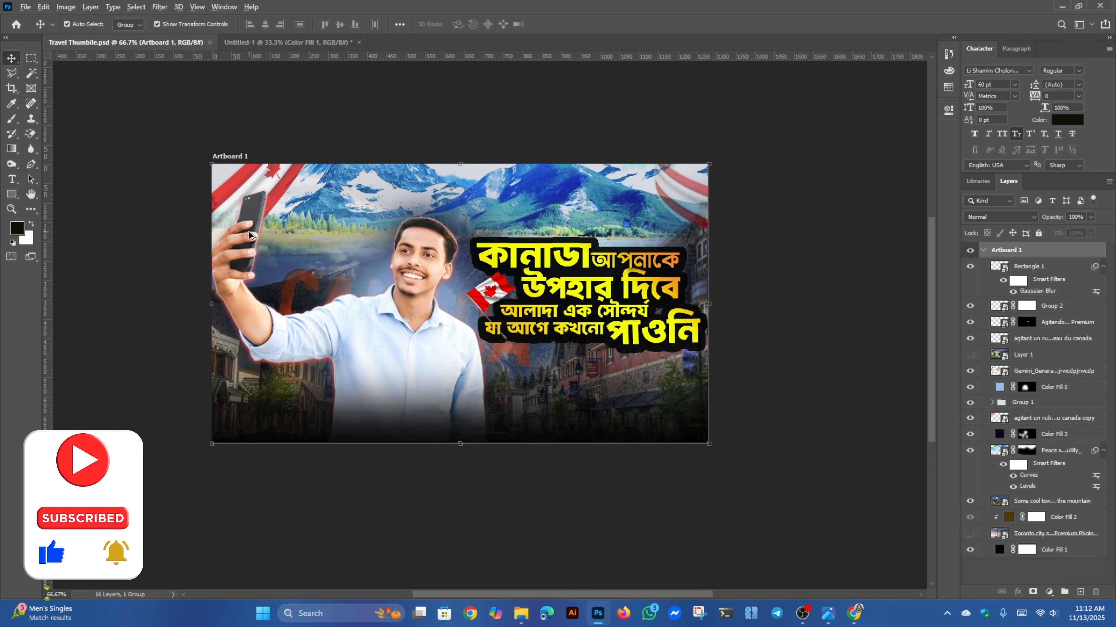
scroll(248, 231, up, 1)
scroll(249, 231, down, 1)
scroll(331, 223, up, 1)
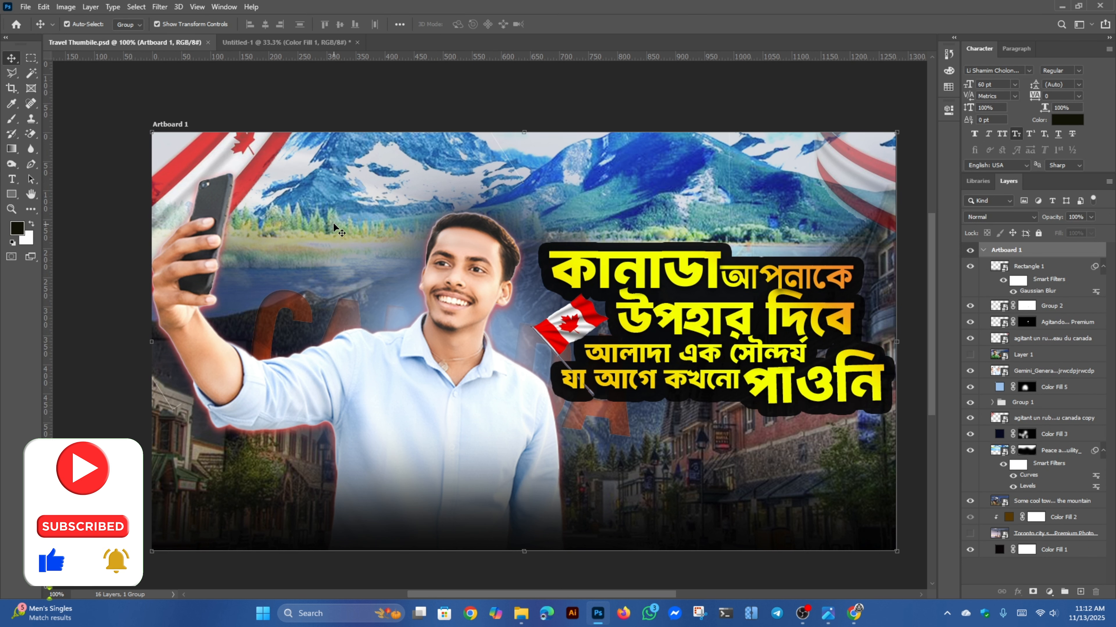
scroll(334, 222, down, 1)
scroll(266, 256, up, 1)
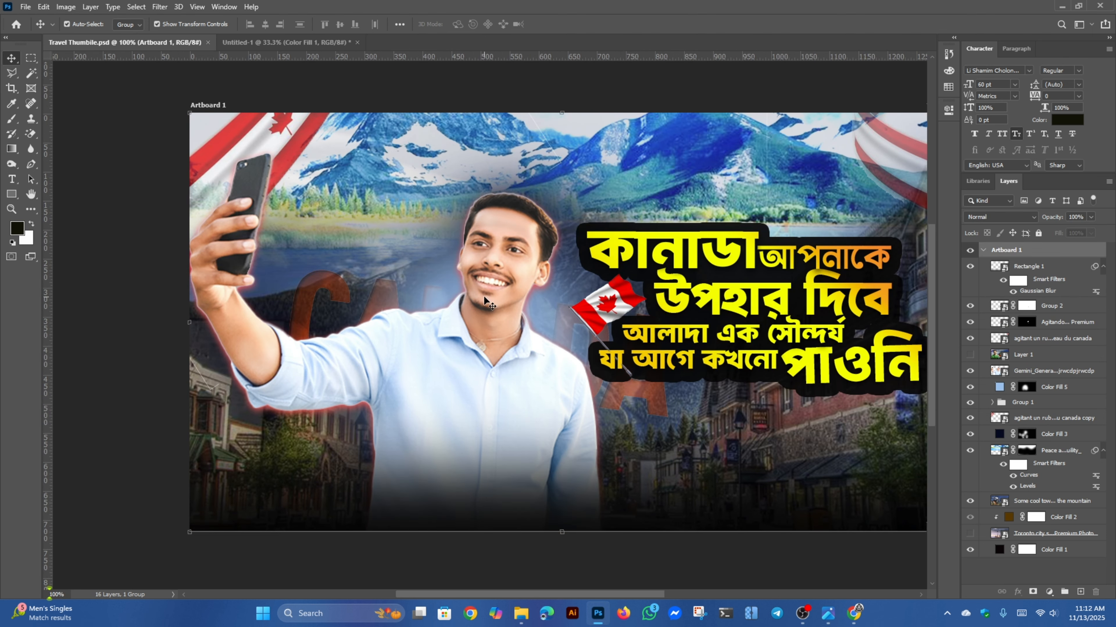
scroll(491, 299, down, 1)
scroll(493, 281, down, 1)
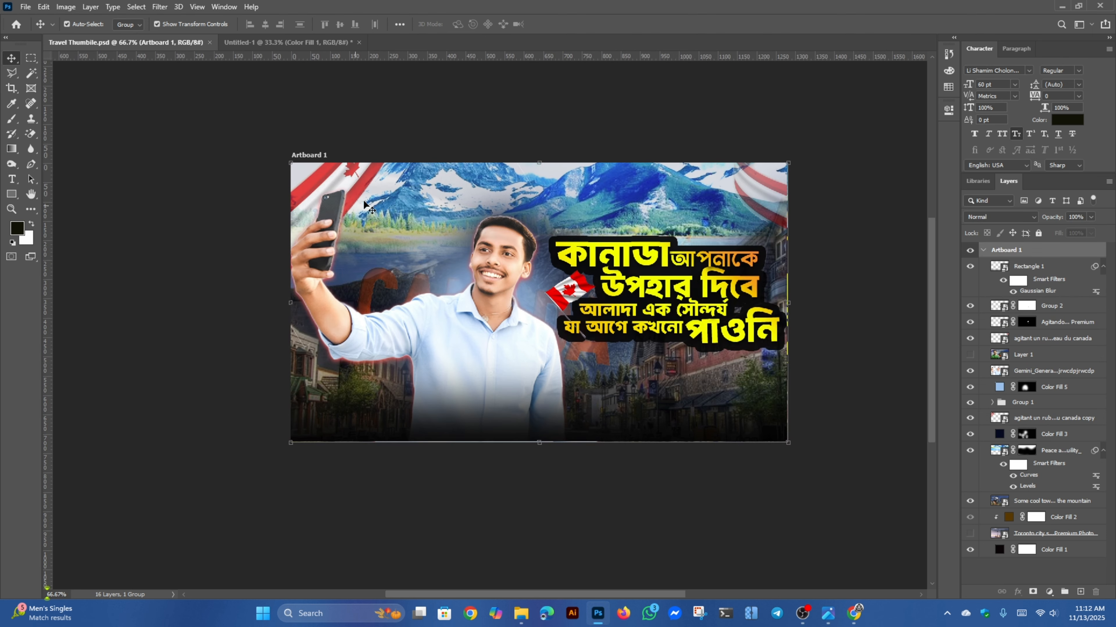
click(269, 40)
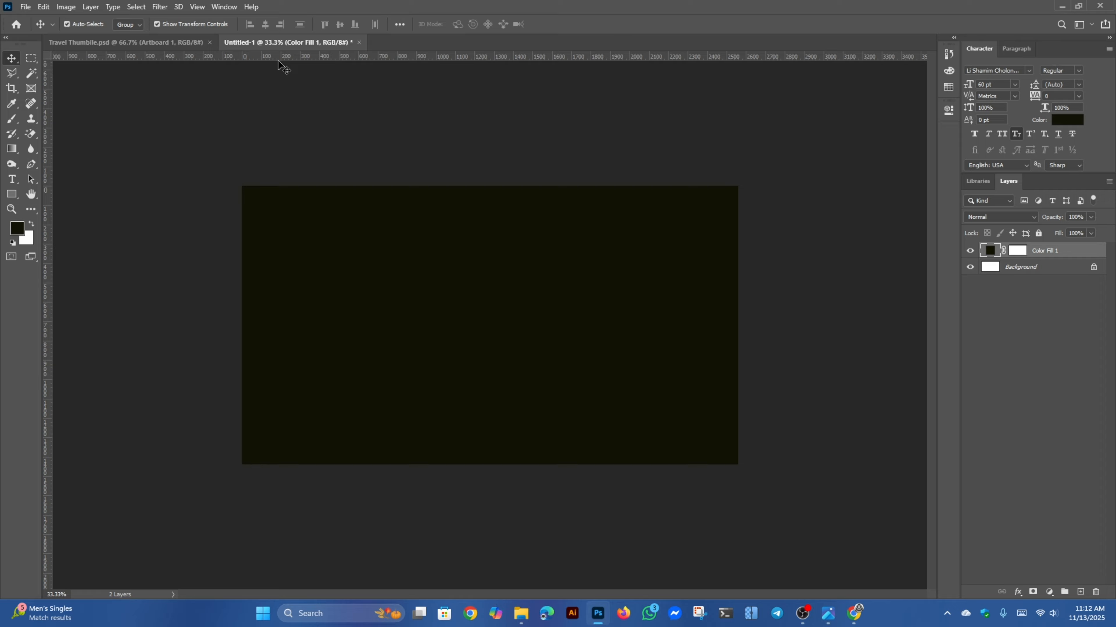
- Switch to File Explorer, review the source images in the "panding video" folder, and return to Photoshop
click(521, 614)
drag(642, 200, 162, 109)
click(312, 265)
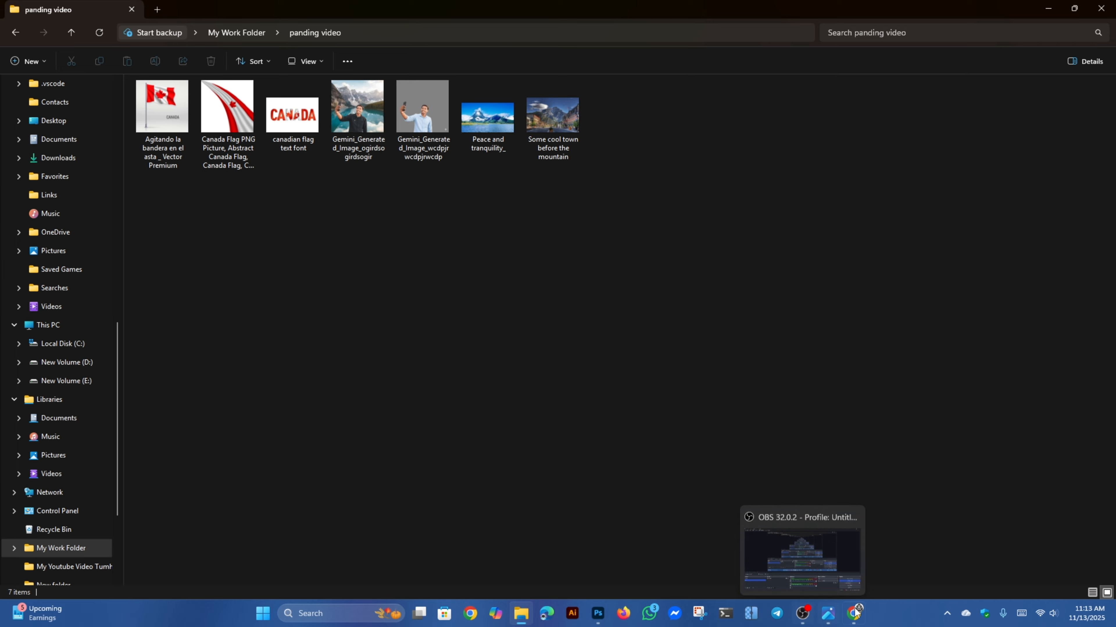
mouse_move(860, 613)
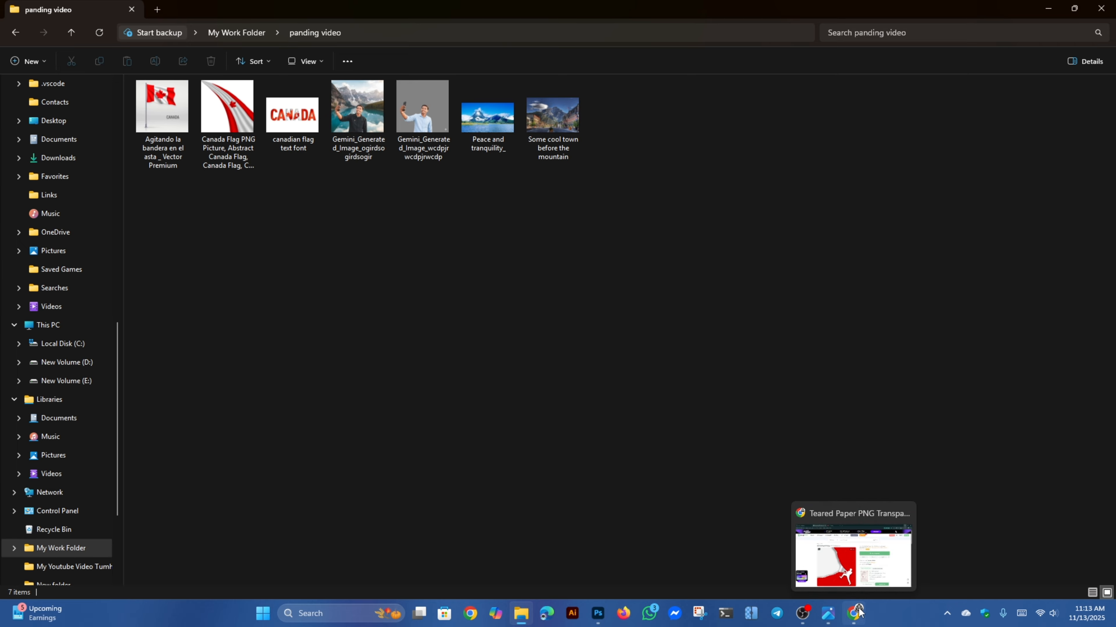
click(597, 613)
- Place the image "Some cool town before the mountain" from My Work Folder > panding video as an embedded object and commit the placement
click(26, 7)
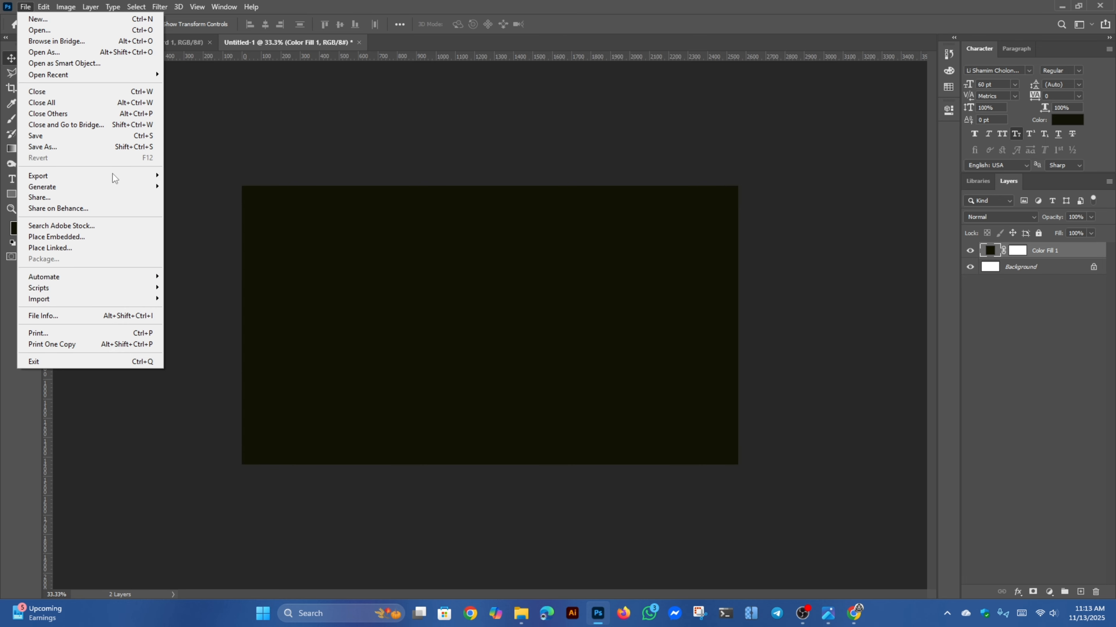
click(102, 238)
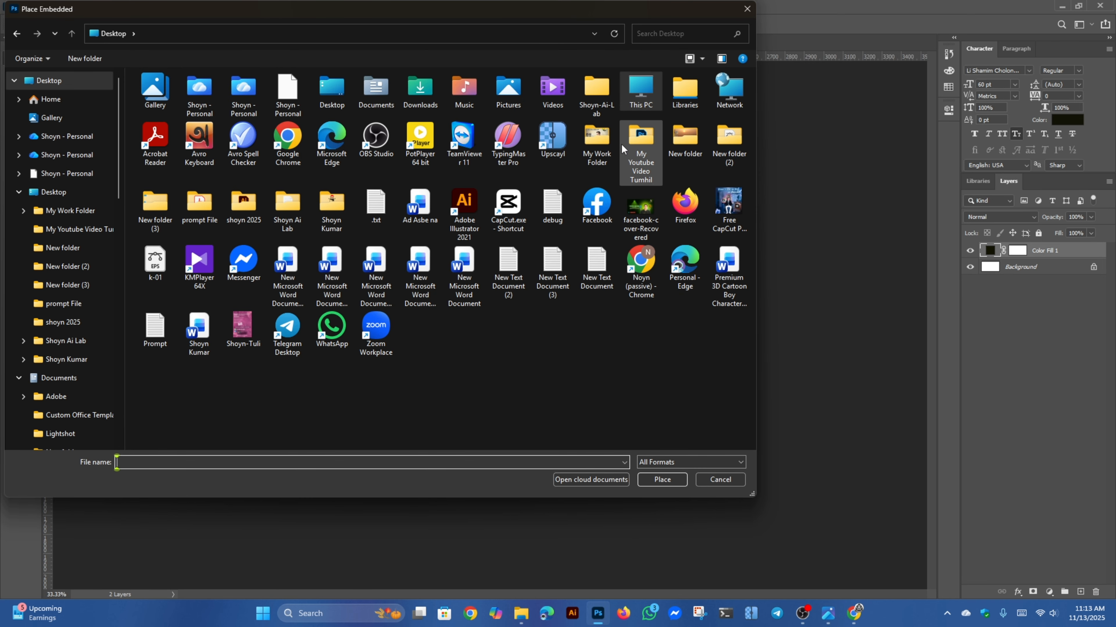
double_click(597, 141)
double_click(164, 104)
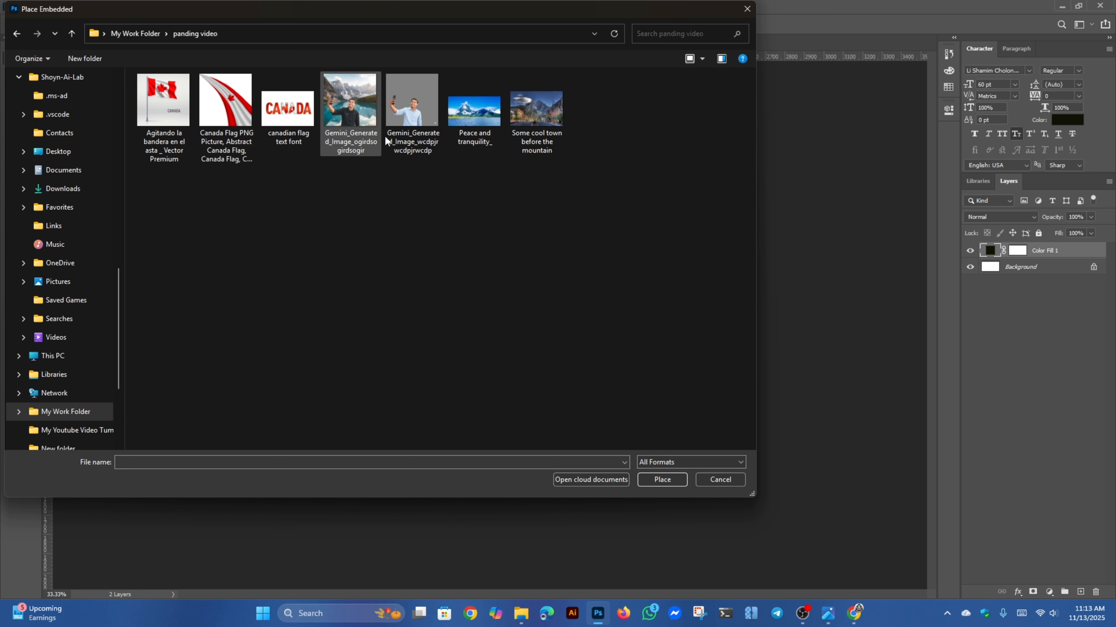
click(513, 126)
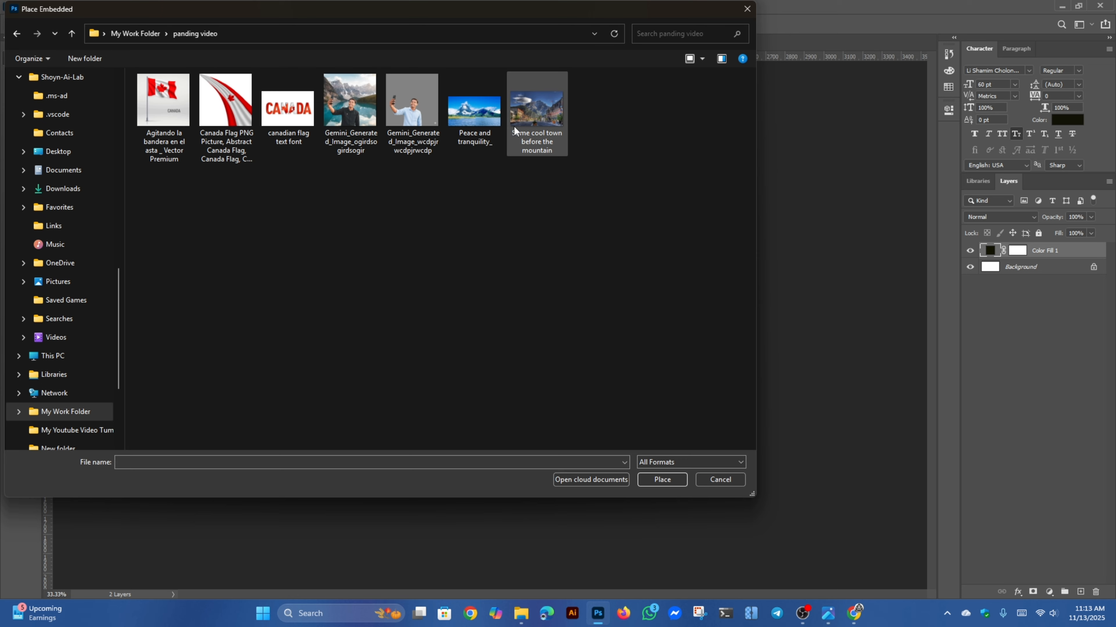
click(644, 478)
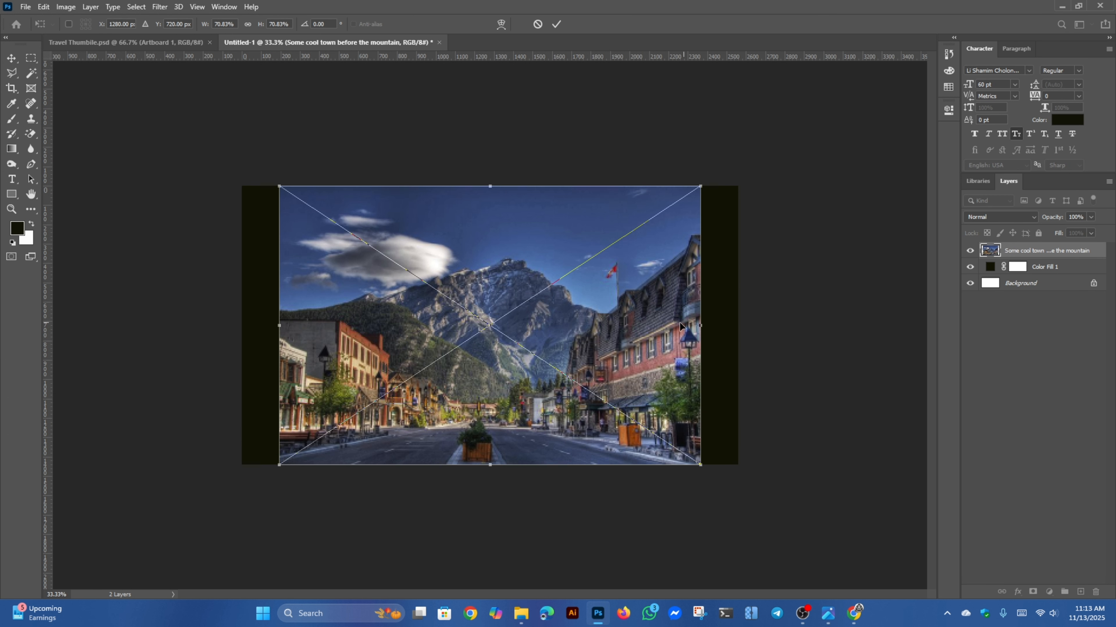
key(ctrl+plus)
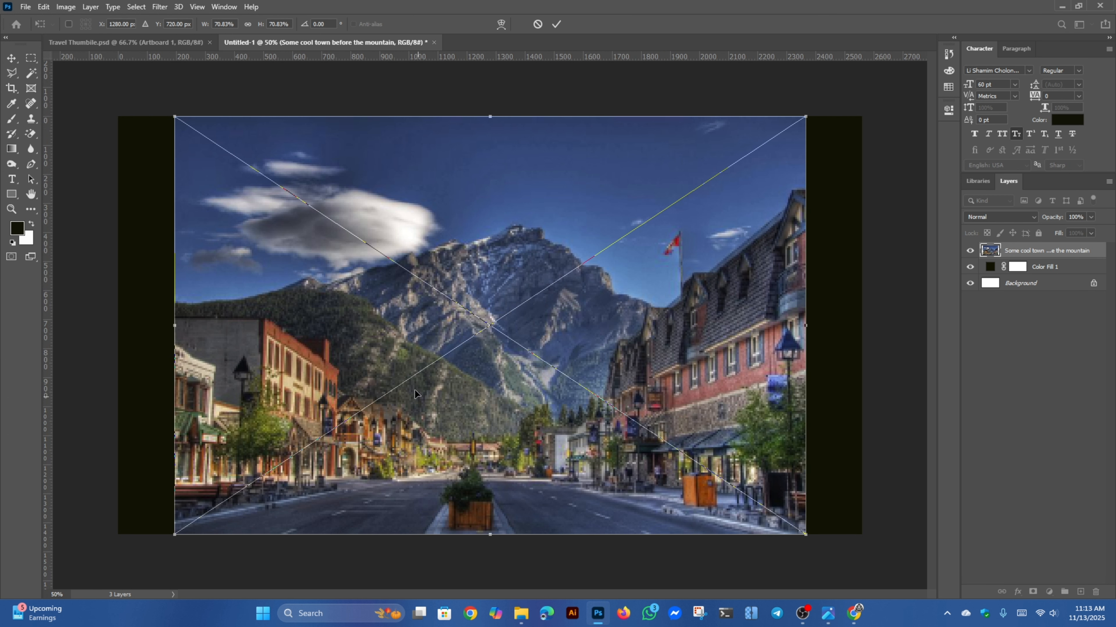
click(25, 6)
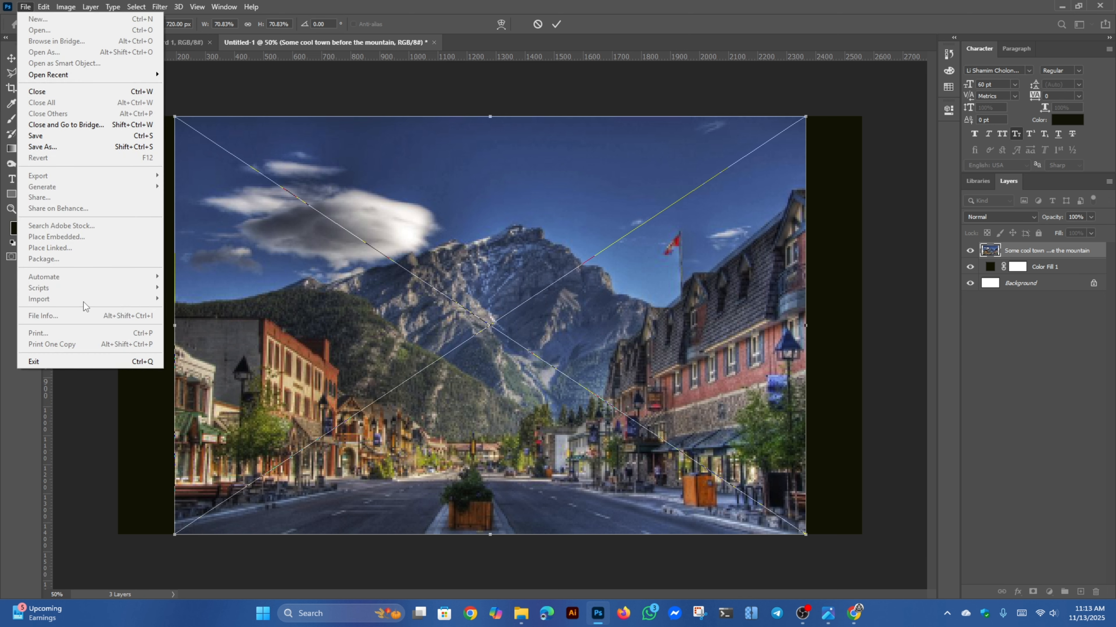
click(490, 242)
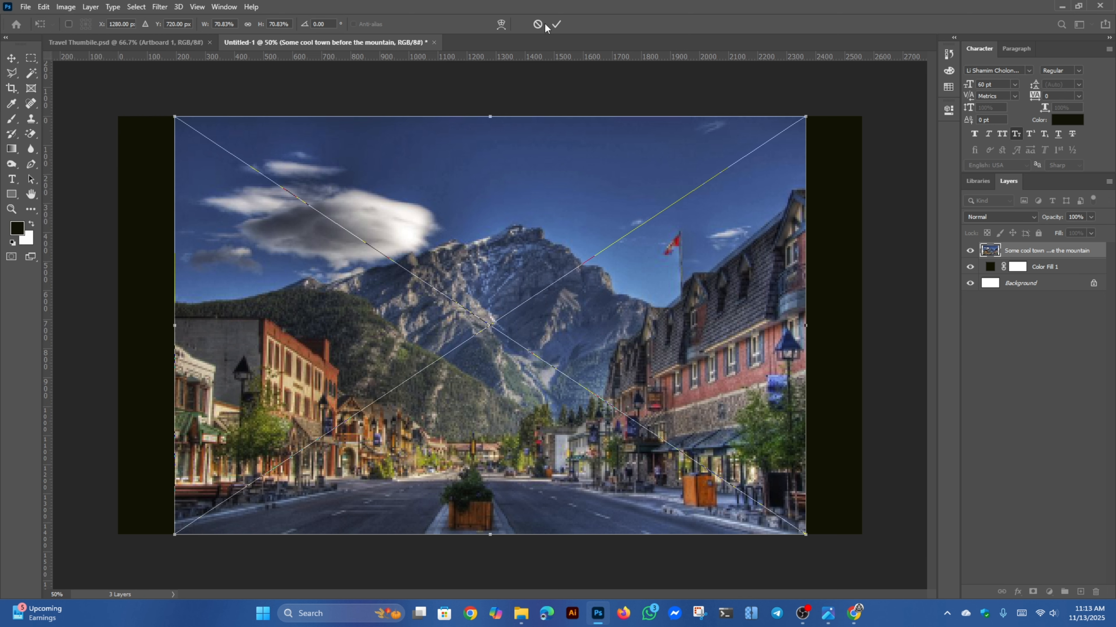
click(557, 24)
key(ctrl+minus)
key(ctrl+plus)
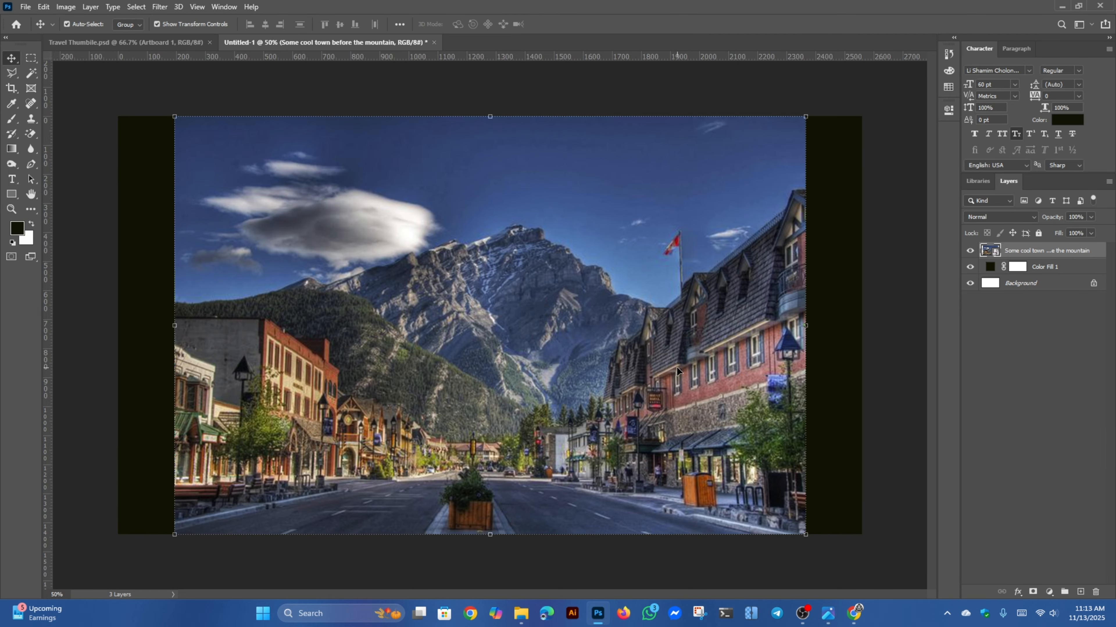
- Scale the town image to about 88% and shift it upward so it covers the whole canvas, then deselect the layer
drag(800, 324, 858, 325)
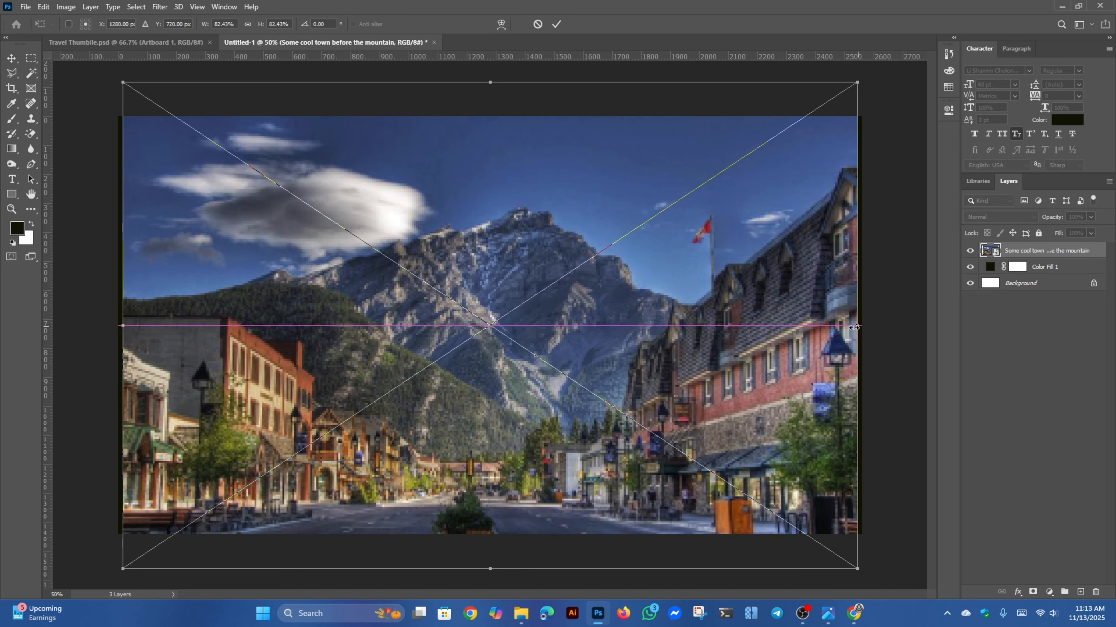
mouse_move(599, 355)
mouse_down()
mouse_move(598, 388)
mouse_move(610, 387)
mouse_move(593, 387)
mouse_move(589, 329)
mouse_move(581, 343)
mouse_up()
key(ctrl+minus)
drag(735, 302, 755, 303)
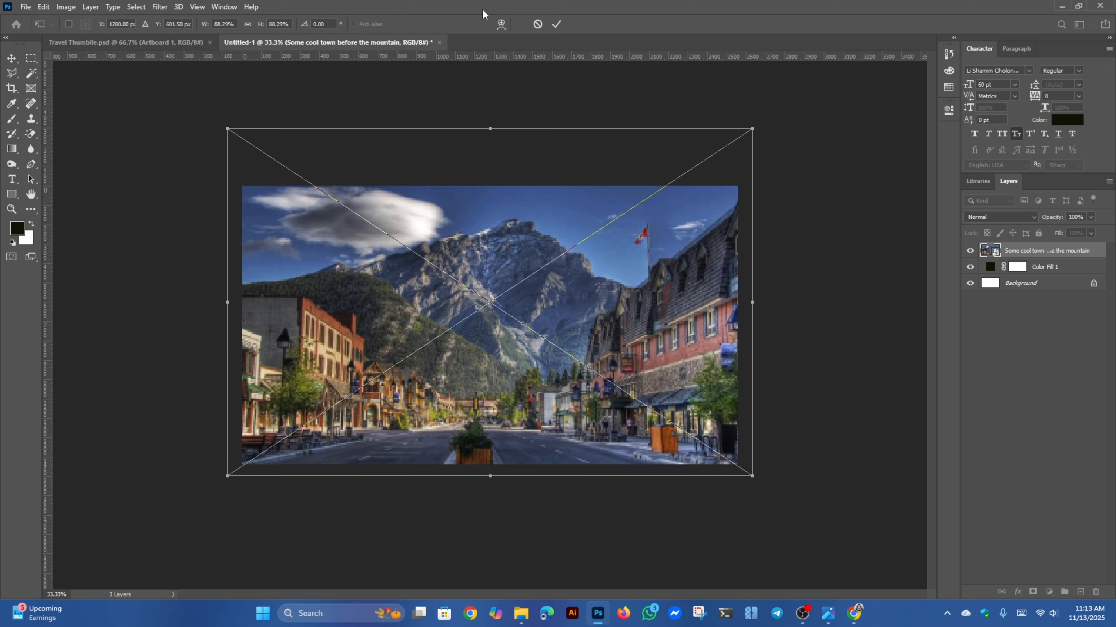
click(557, 24)
click(846, 169)
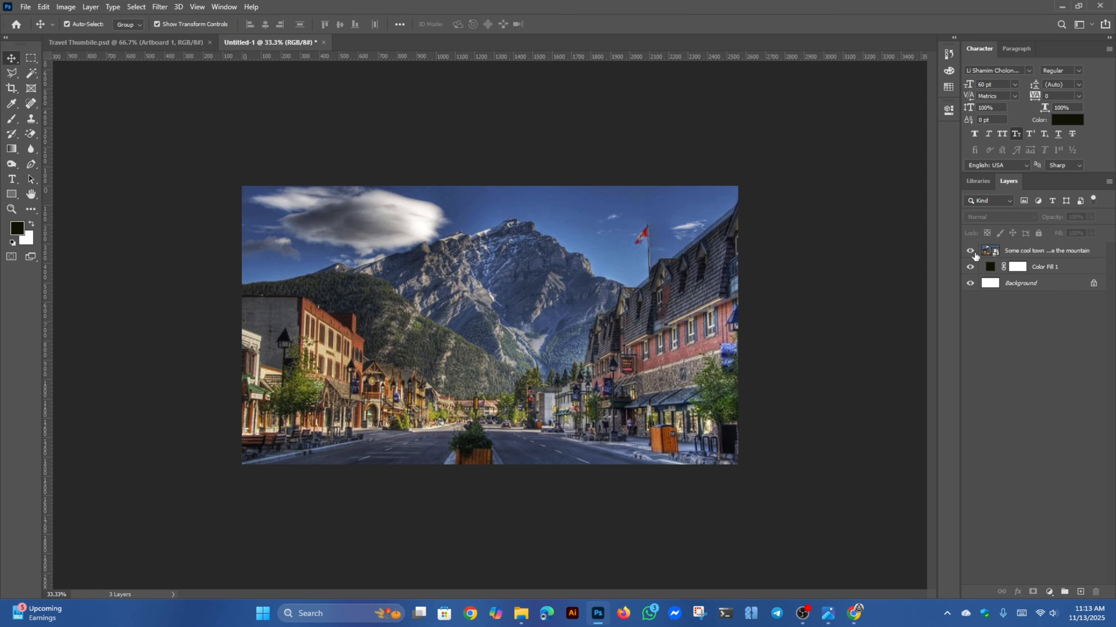
- Place the image "Peace and tranquility_" from My Work Folder > panding video as an embedded object and commit the placement
click(27, 7)
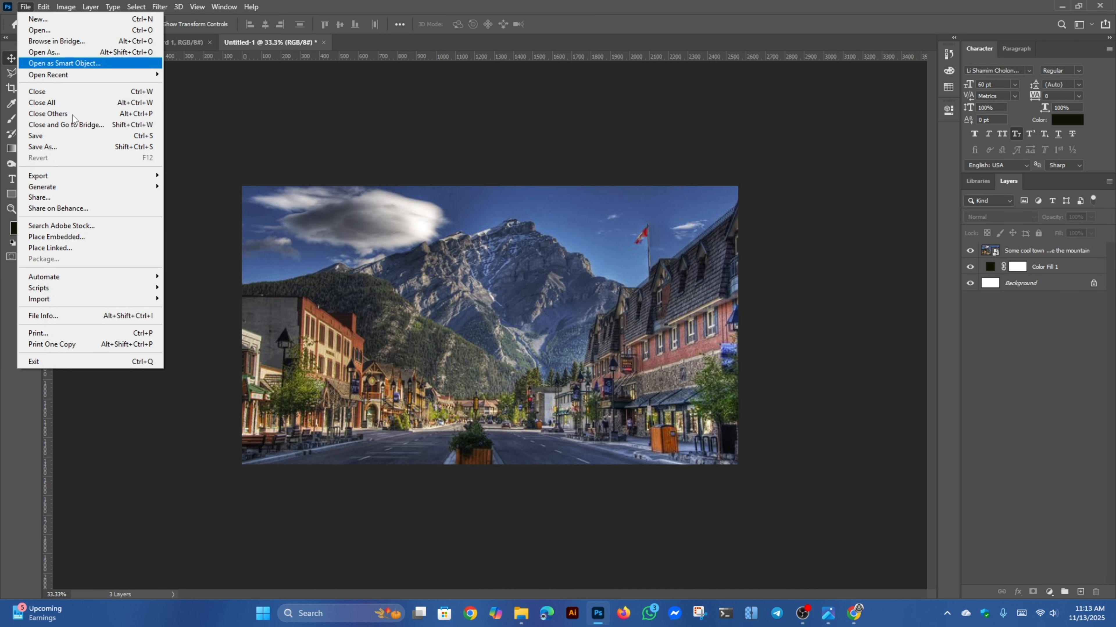
click(98, 240)
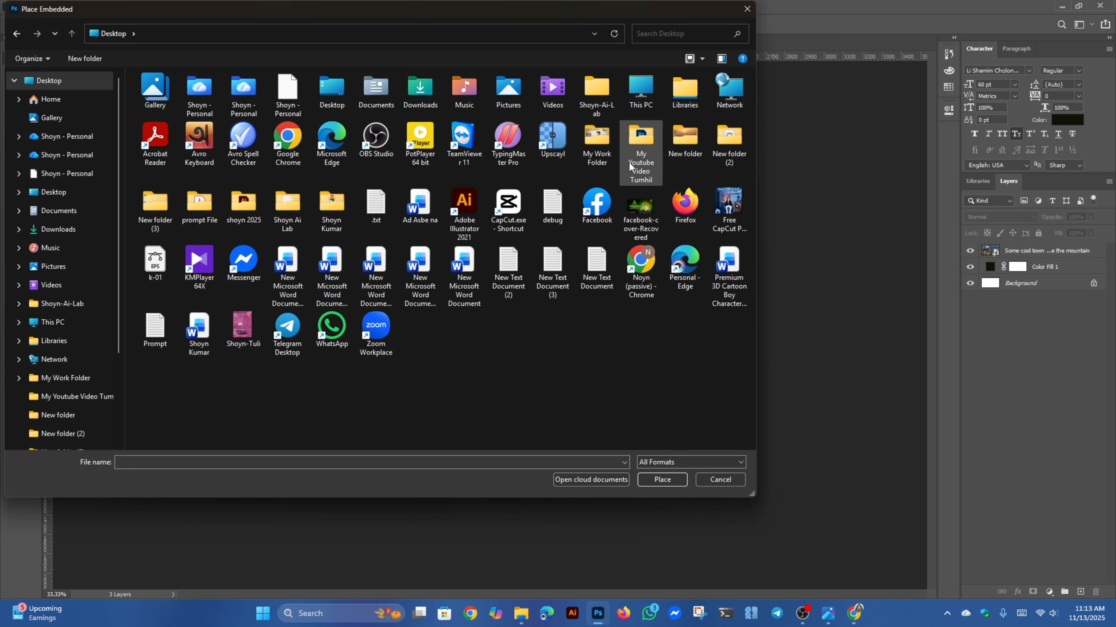
double_click(607, 146)
double_click(164, 101)
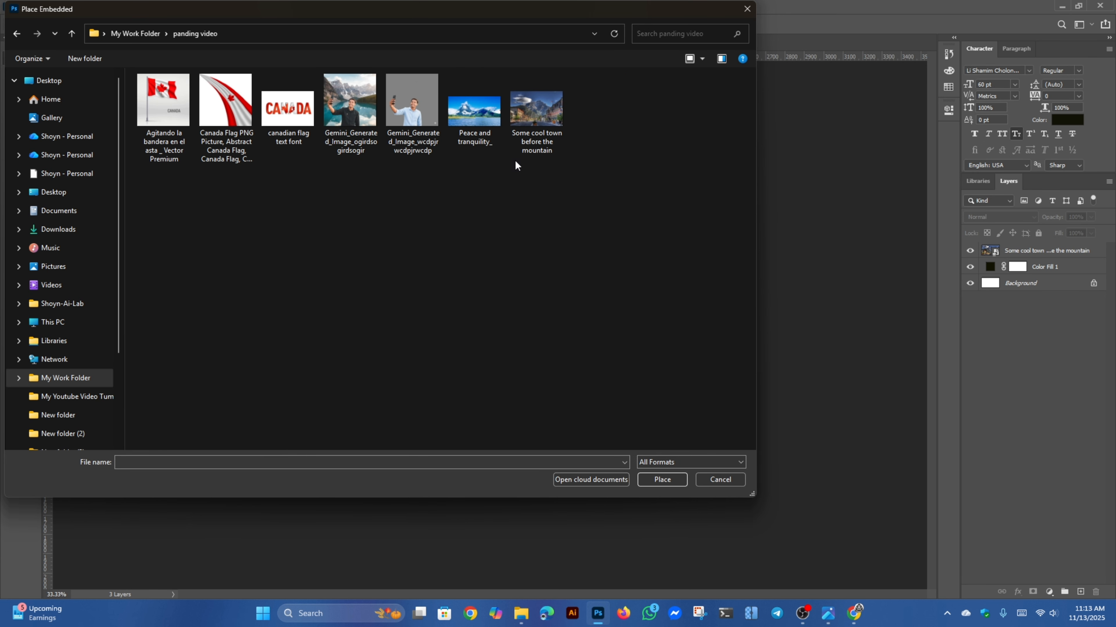
click(484, 125)
click(646, 475)
click(645, 476)
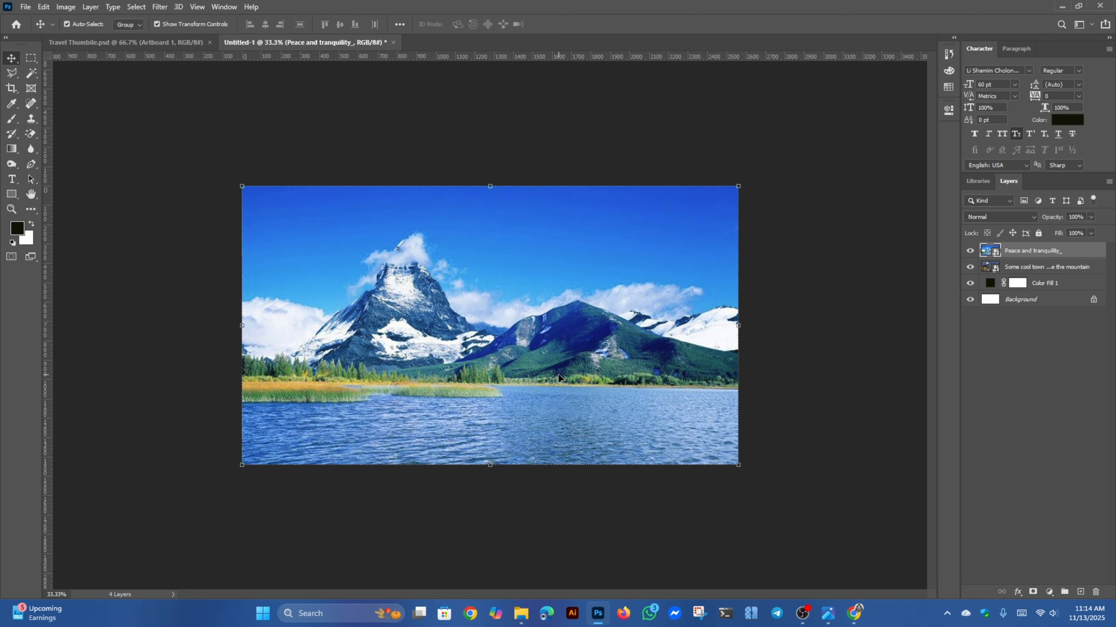
- Add a layer mask to both the "Peace and tranquility_" layer and the town image layer, then reselect the "Peace and tranquility_" layer
click(1033, 592)
click(1019, 268)
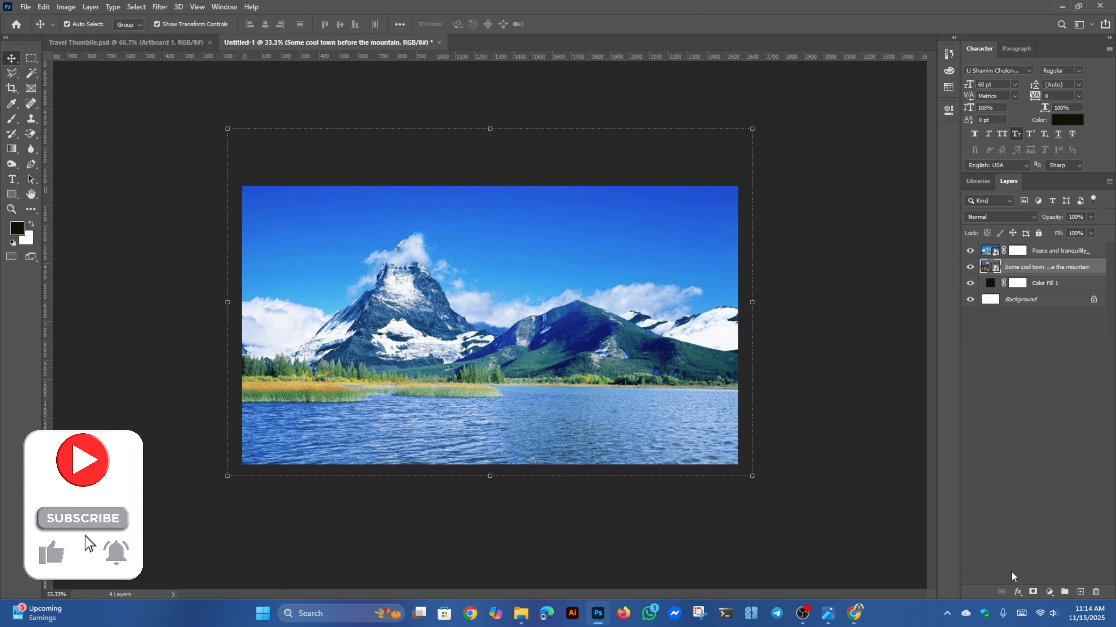
click(1033, 592)
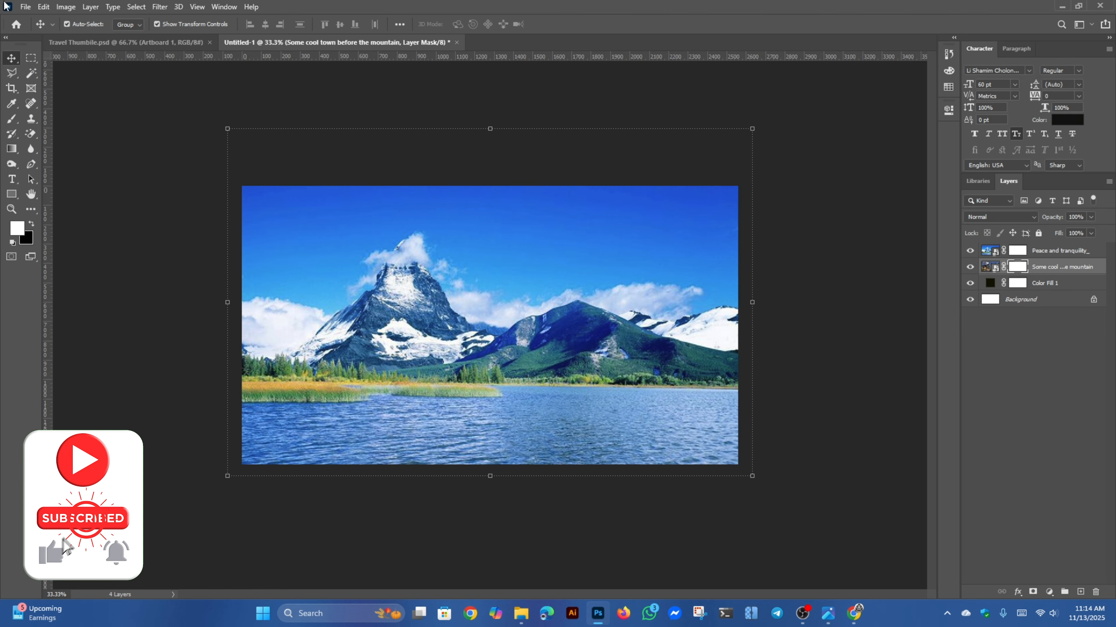
click(773, 382)
click(568, 249)
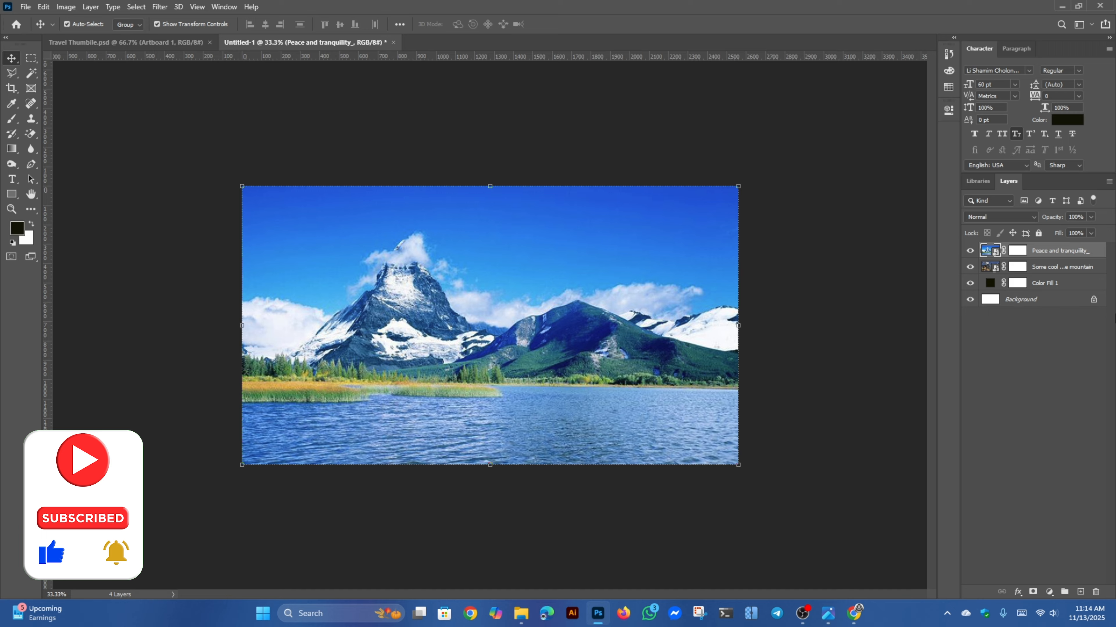
- Target the "Peace and tranquility_" layer mask and activate the Brush tool with black as the foreground color
click(1014, 253)
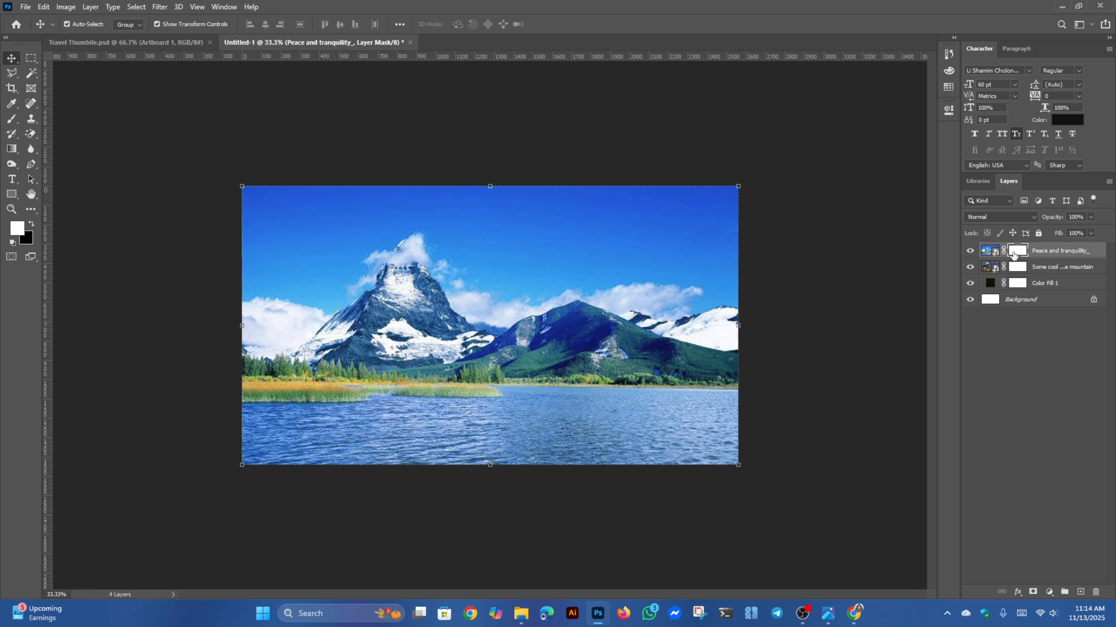
click(11, 119)
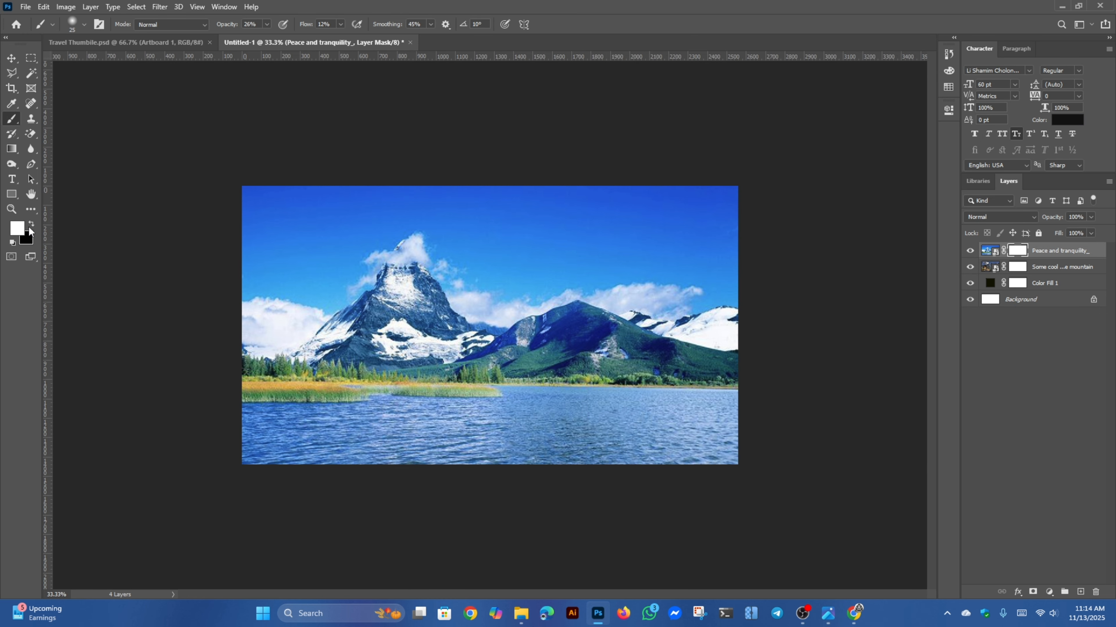
click(31, 225)
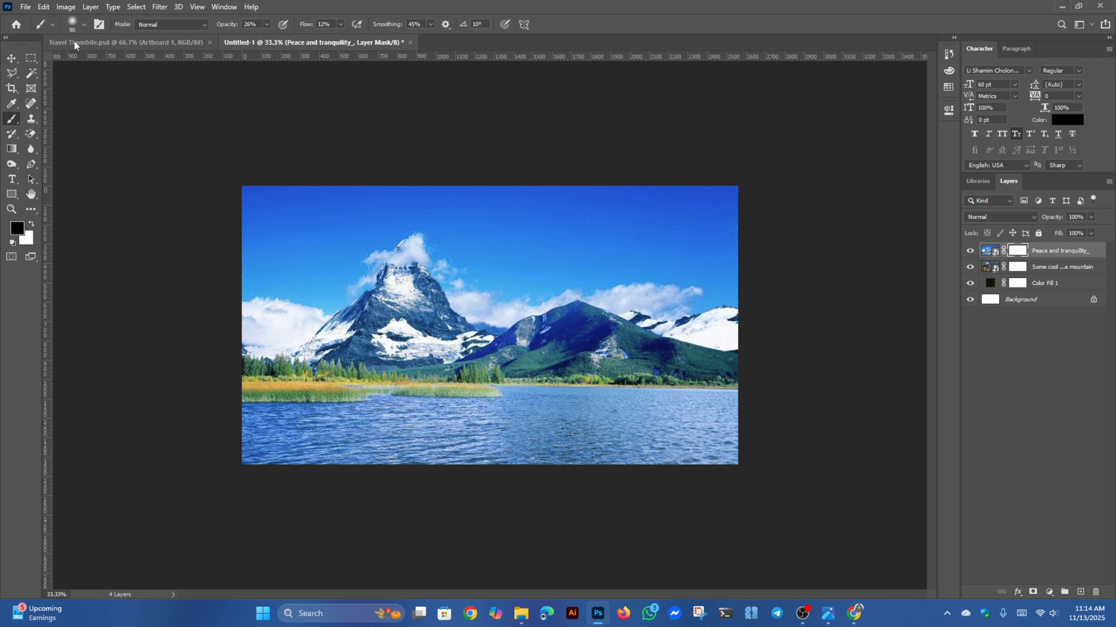
- Set the size of the soft brush to 1100 px
click(84, 24)
drag(103, 65, 150, 83)
text(])
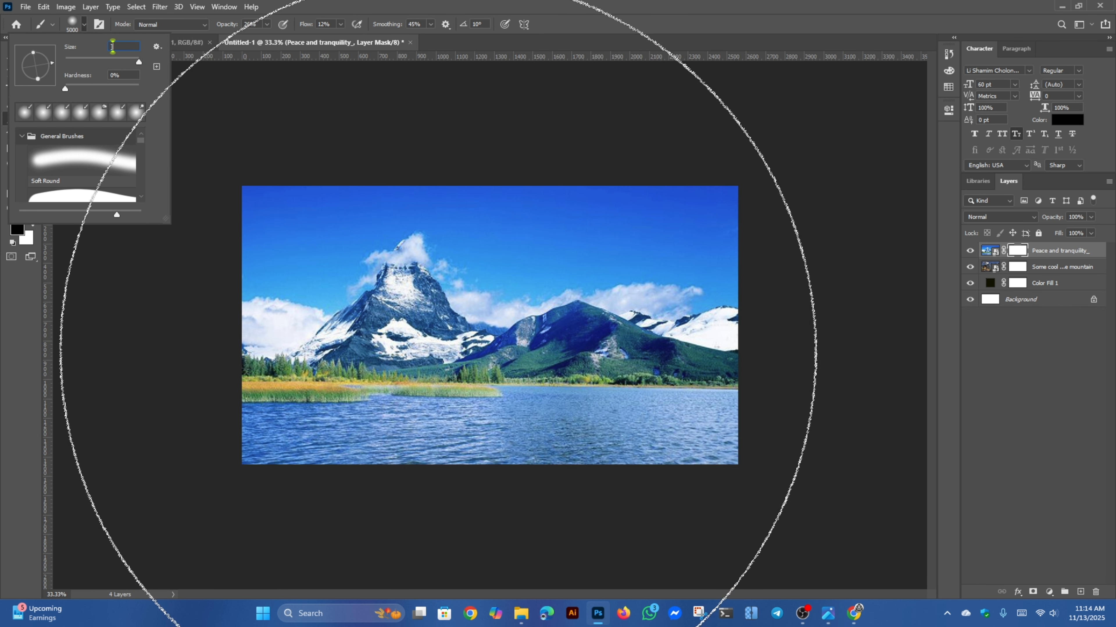
text(]]]])
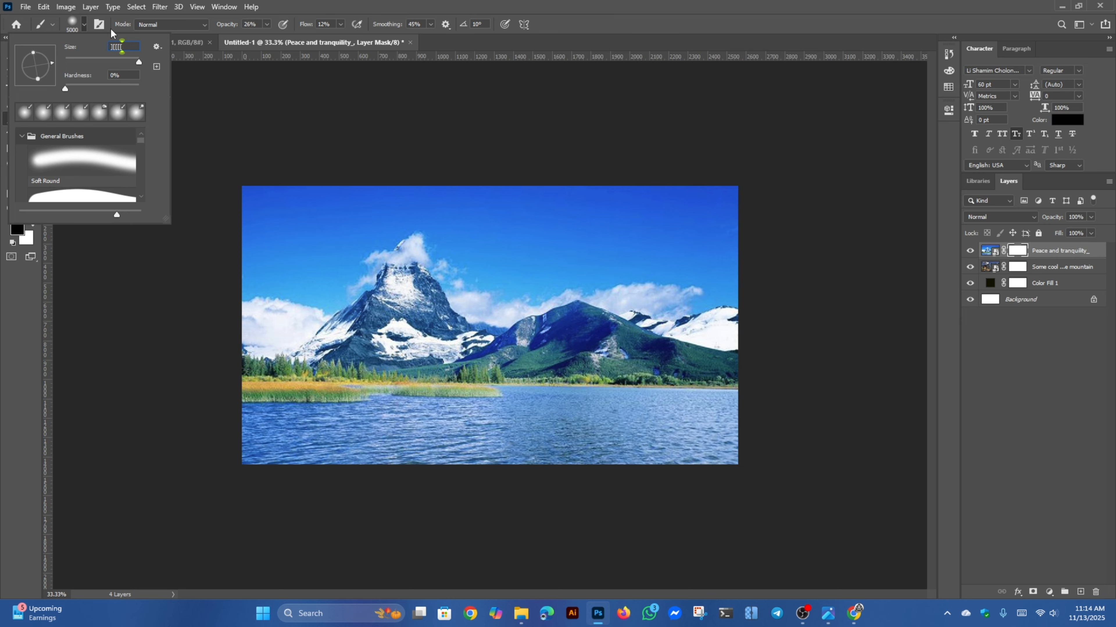
key(Return)
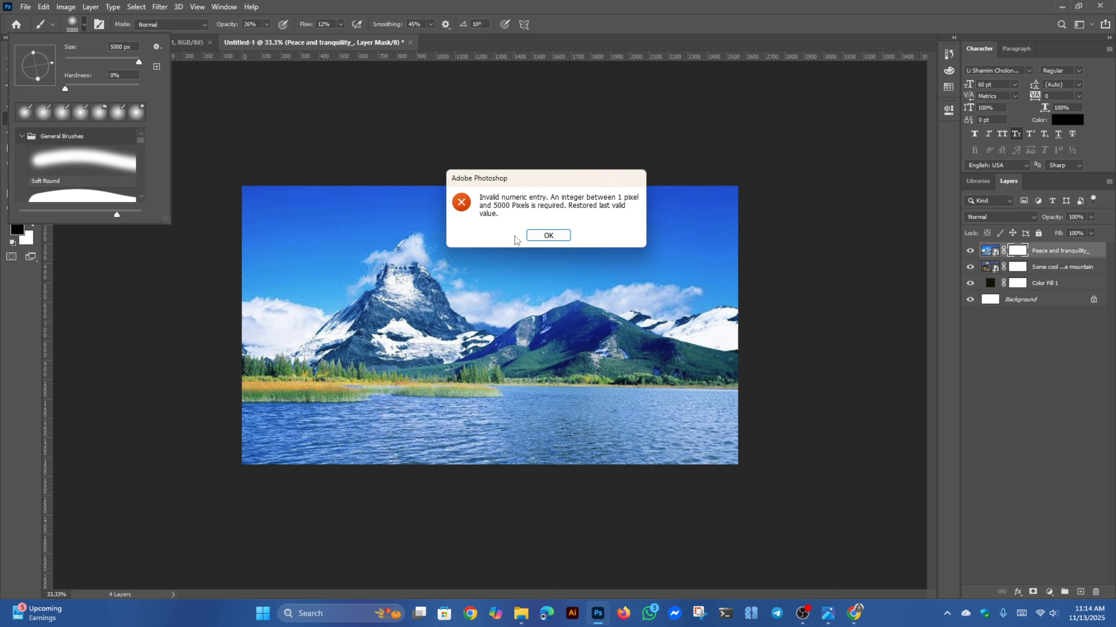
click(545, 239)
key([)
key([)
key([)
key([)
key([)
key([)
key([)
key([)
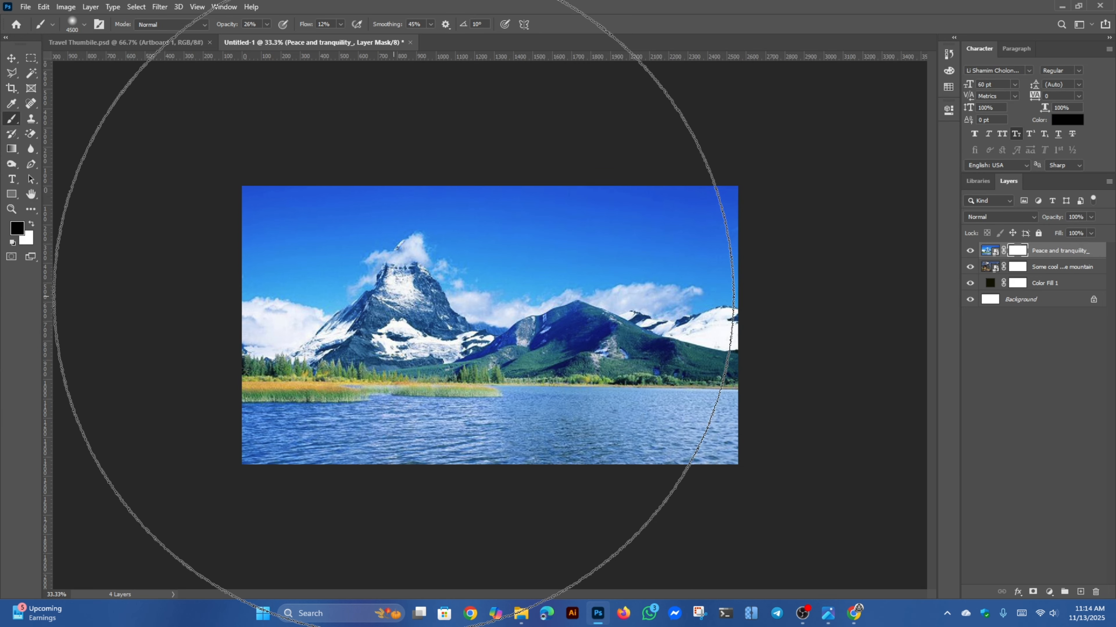
key([)
key([)
key([)
key([)
key([)
key([)
key([)
key([)
key([)
key([)
key([)
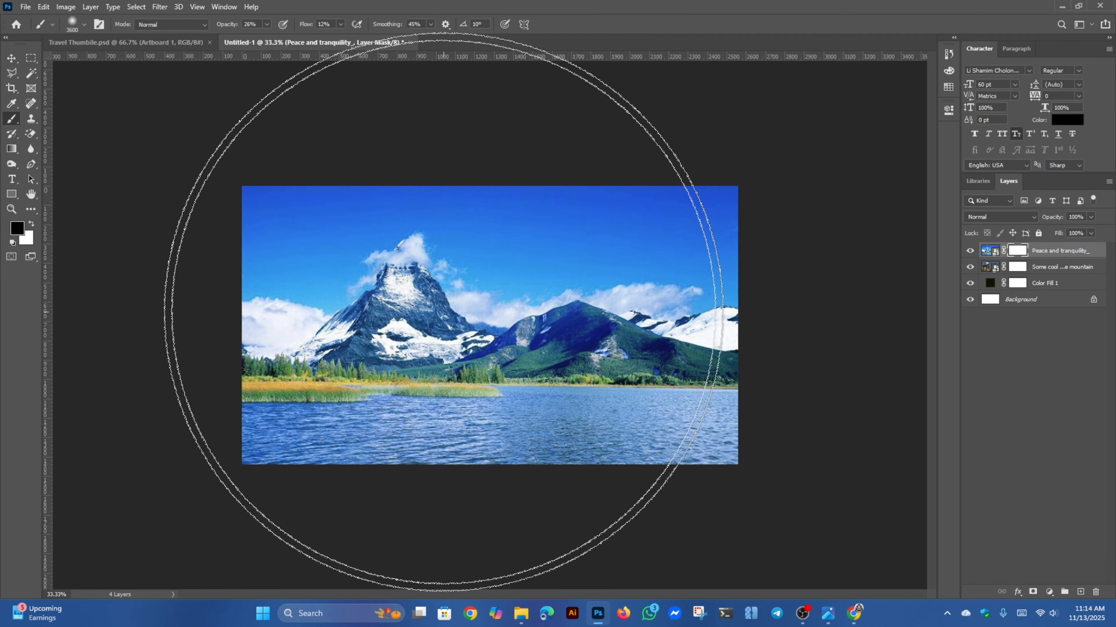
key(bracketleft)
key(bracketleft)
key(bracketleft)
key(bracketleft)
key(bracketleft)
key(bracketleft)
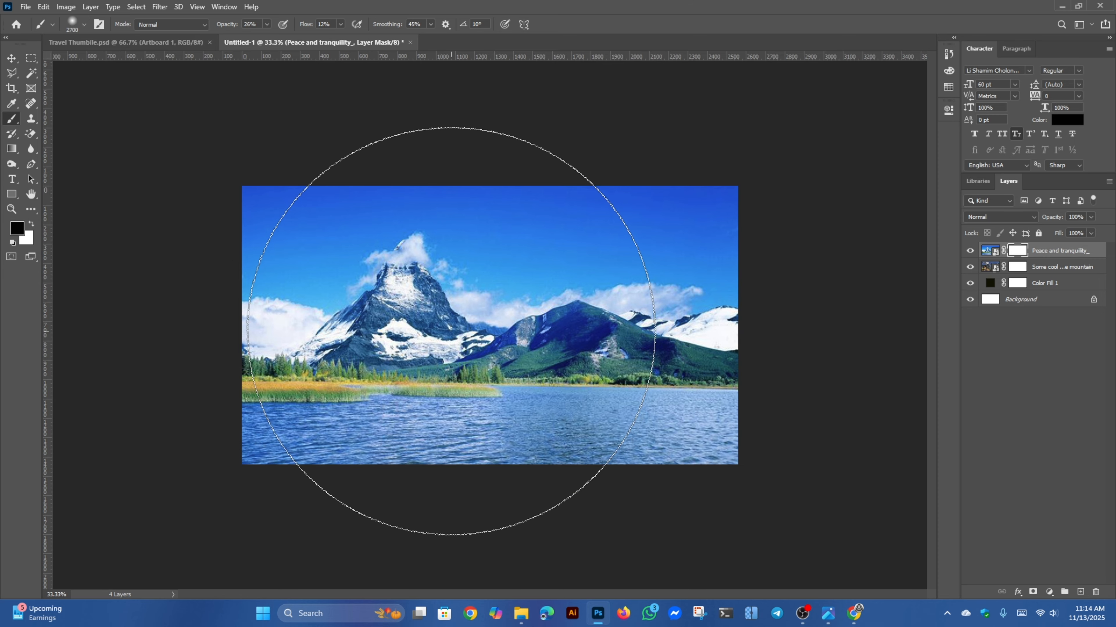
key(bracketleft)
key(bracketleft)
key(bracketleft)
key(bracketleft)
key(bracketleft)
key(bracketleft)
key(bracketleft)
key(bracketleft)
key(bracketleft)
key(bracketleft)
key(bracketleft)
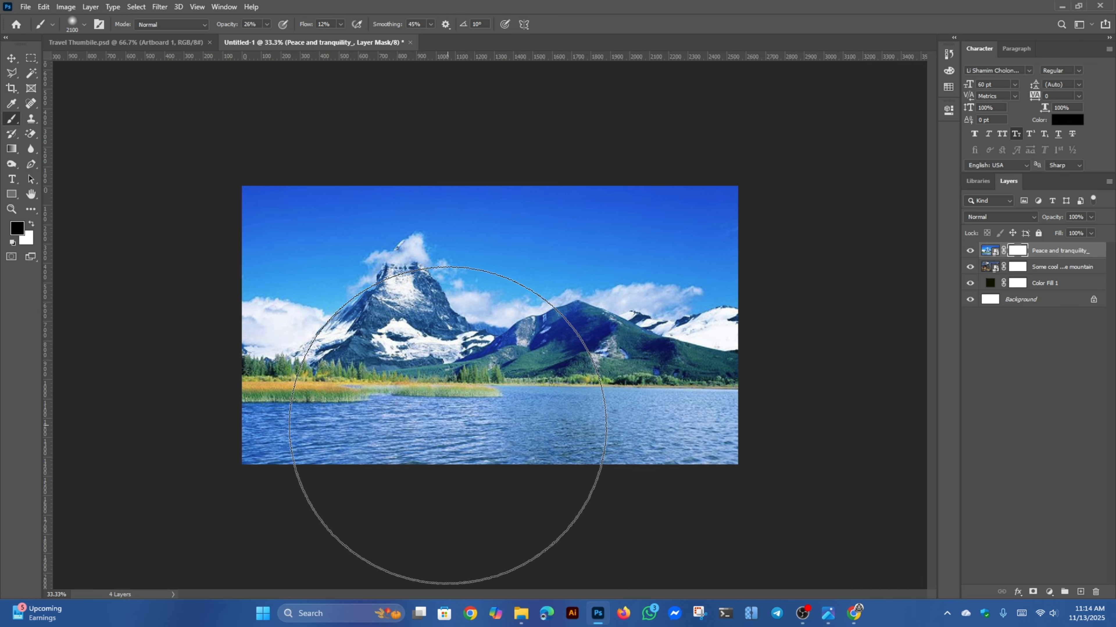
key(bracketleft)
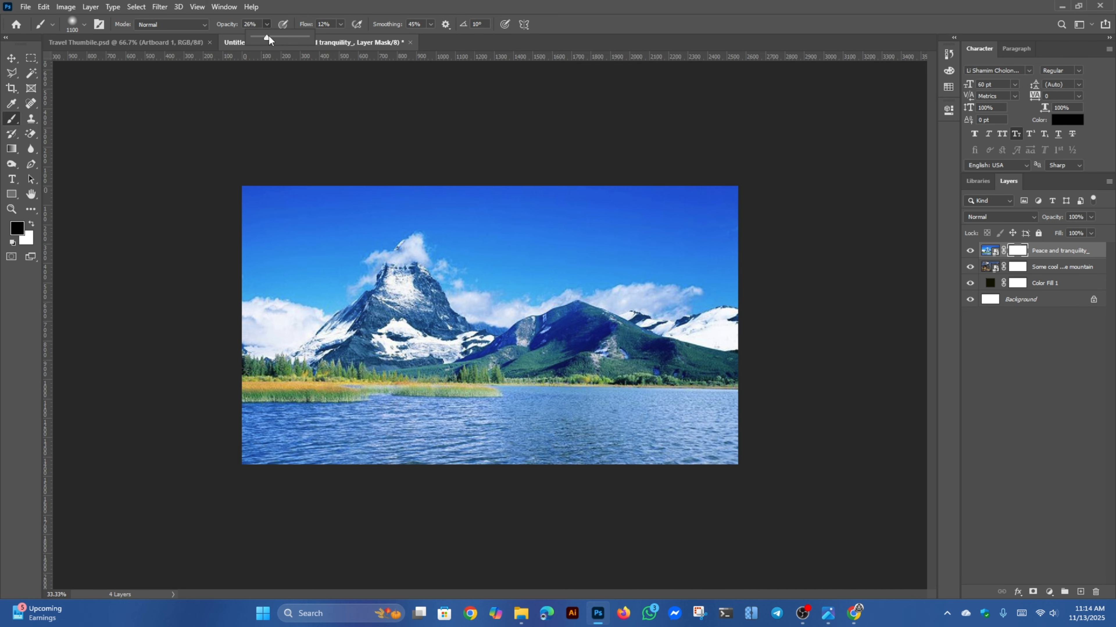
- Paint black at 70% opacity and 19% flow across the mask's lower half to reveal the town street
drag(292, 46, 344, 37)
click(340, 24)
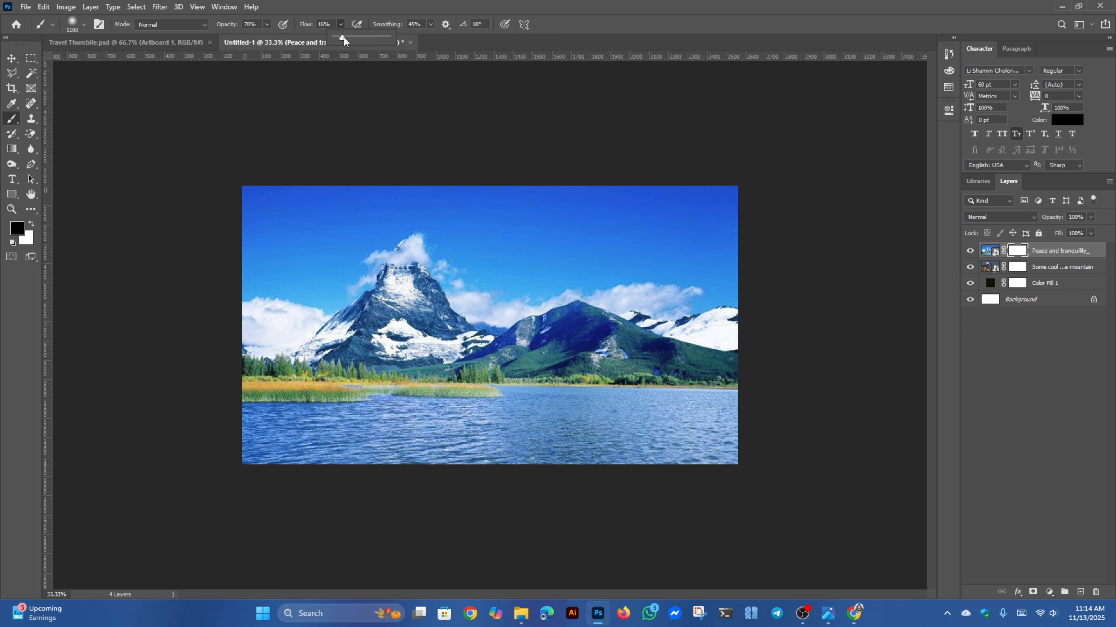
mouse_move(312, 411)
mouse_down()
mouse_move(495, 427)
mouse_move(349, 429)
mouse_move(451, 448)
mouse_move(715, 440)
mouse_move(659, 442)
mouse_move(701, 431)
mouse_move(584, 456)
mouse_move(604, 443)
mouse_up()
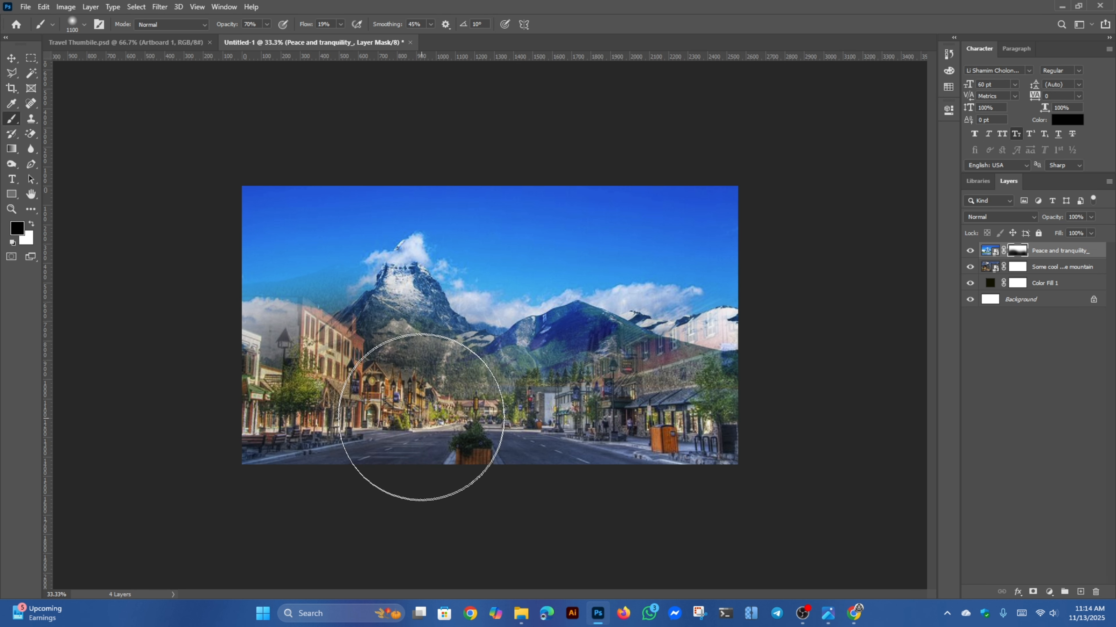
mouse_move(571, 440)
mouse_down()
mouse_move(659, 443)
mouse_move(705, 392)
mouse_move(700, 381)
mouse_up()
- Reduce the brush to 700 px and paint the mask over the right-hand buildings and lower mountain slopes to reveal the town image
key(bracketleft)
key(bracketleft)
key(bracketleft)
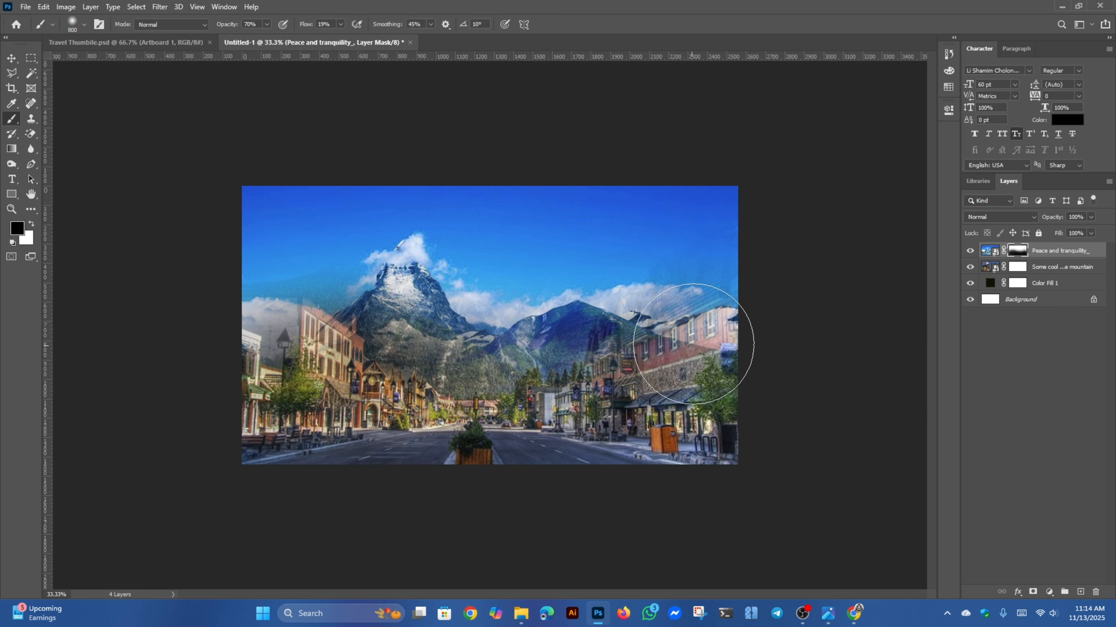
click(701, 341)
key(bracketleft)
mouse_move(700, 341)
mouse_down()
mouse_move(694, 311)
mouse_move(738, 281)
mouse_move(705, 309)
mouse_move(725, 275)
mouse_move(716, 293)
mouse_move(713, 281)
mouse_move(693, 339)
mouse_move(656, 364)
mouse_move(577, 384)
mouse_move(545, 379)
mouse_move(556, 367)
mouse_move(533, 378)
mouse_move(570, 372)
mouse_move(499, 397)
mouse_move(404, 342)
mouse_move(462, 392)
mouse_move(352, 379)
mouse_move(334, 397)
mouse_move(273, 410)
mouse_move(268, 379)
mouse_move(267, 399)
mouse_move(372, 416)
mouse_move(557, 419)
mouse_move(671, 398)
mouse_move(702, 376)
mouse_move(725, 405)
mouse_move(735, 343)
mouse_move(699, 423)
mouse_move(419, 406)
mouse_move(396, 364)
mouse_up()
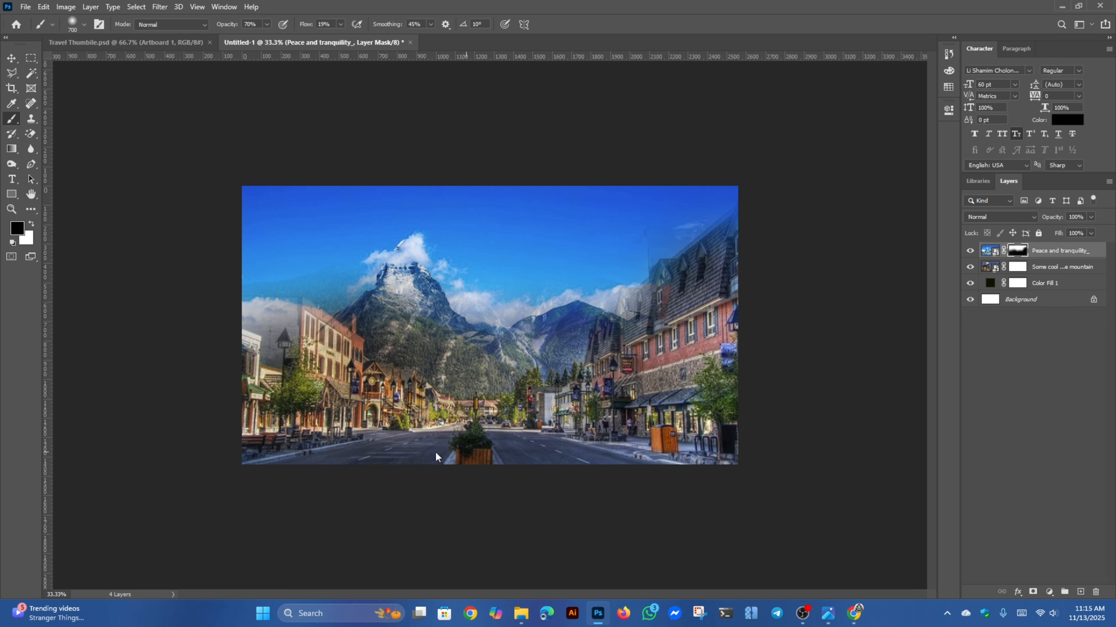
- Group the "Peace and tranquility_" layer with the town image layer, then deselect the group
click(11, 58)
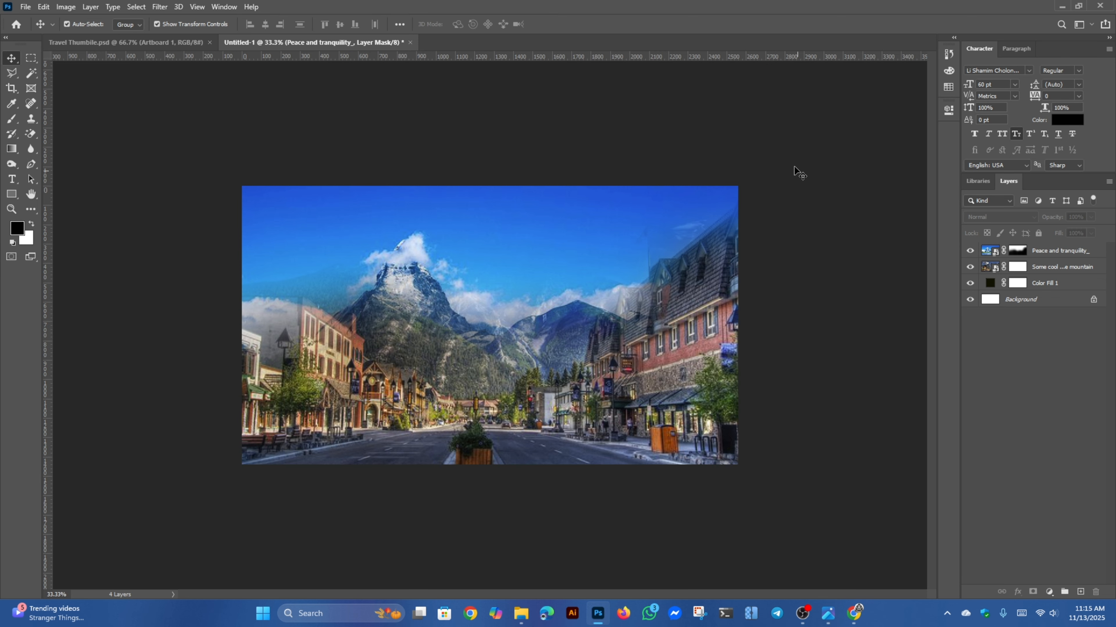
key(ctrl+2)
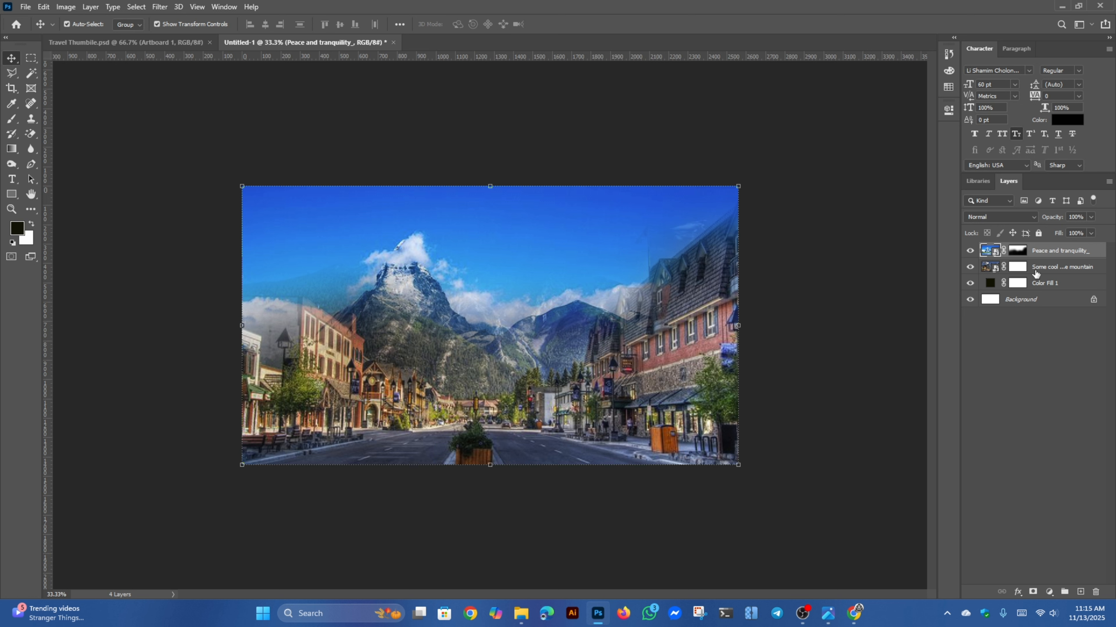
click(1036, 272)
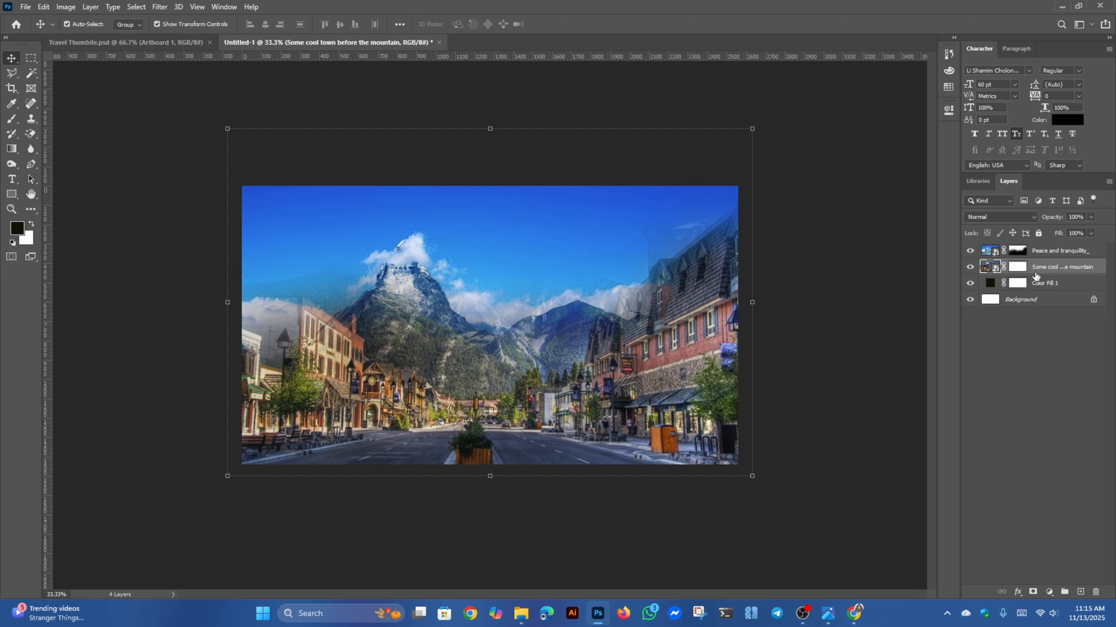
click(1048, 252)
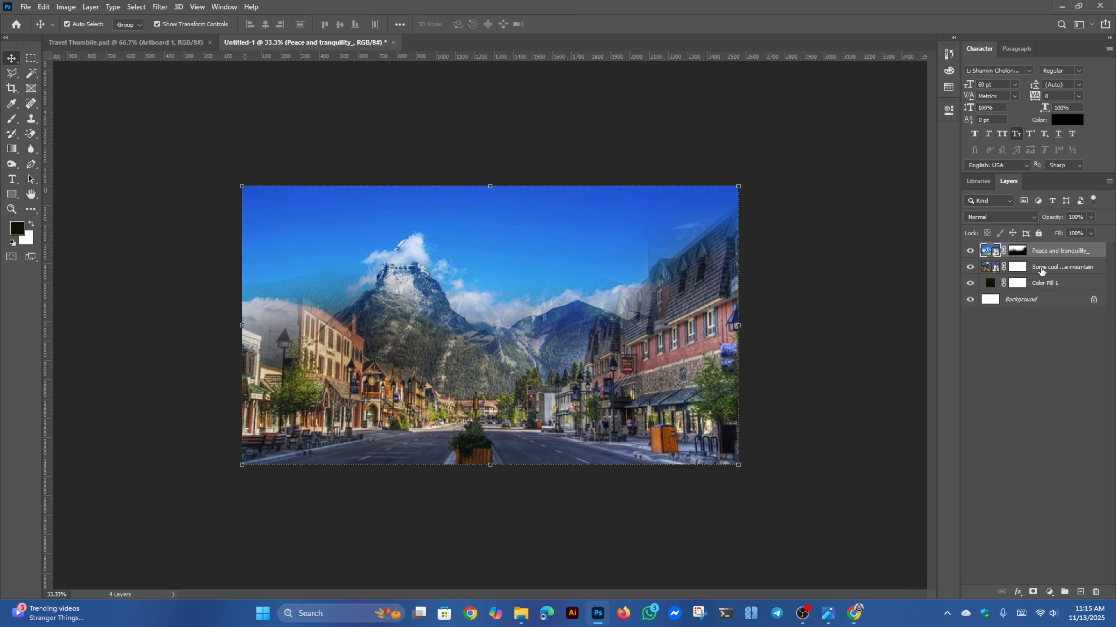
shift+click(1037, 269)
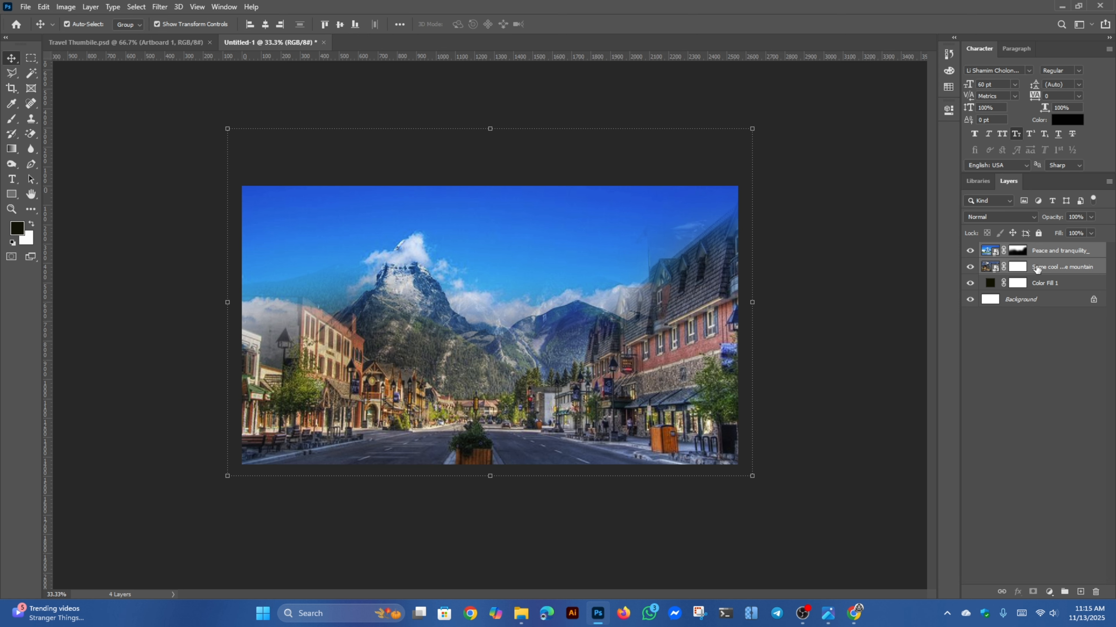
key(ctrl+g)
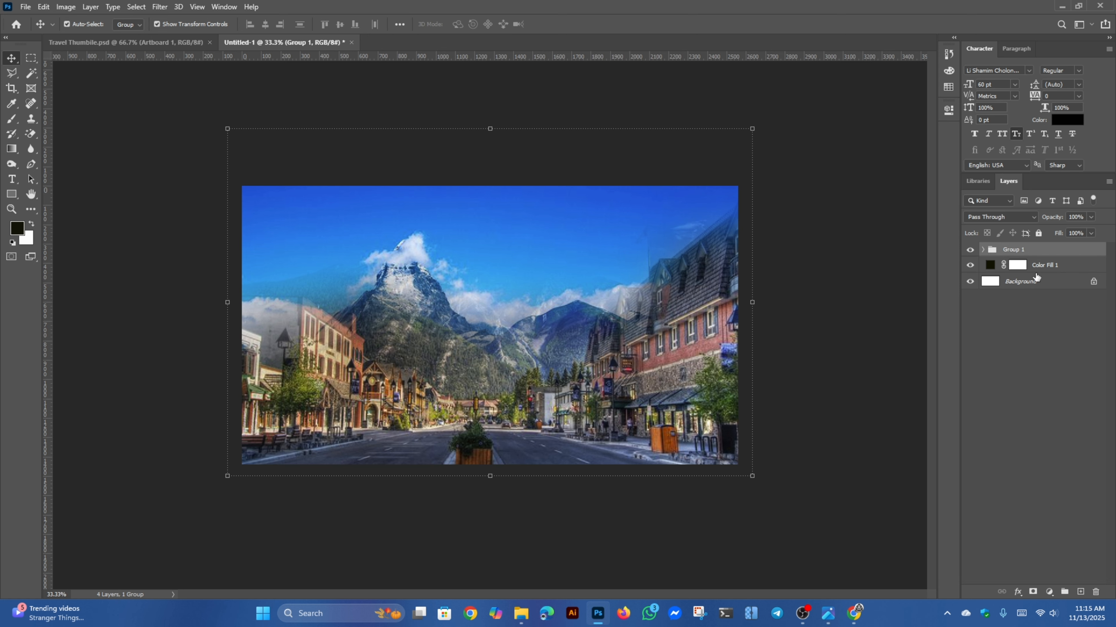
click(874, 249)
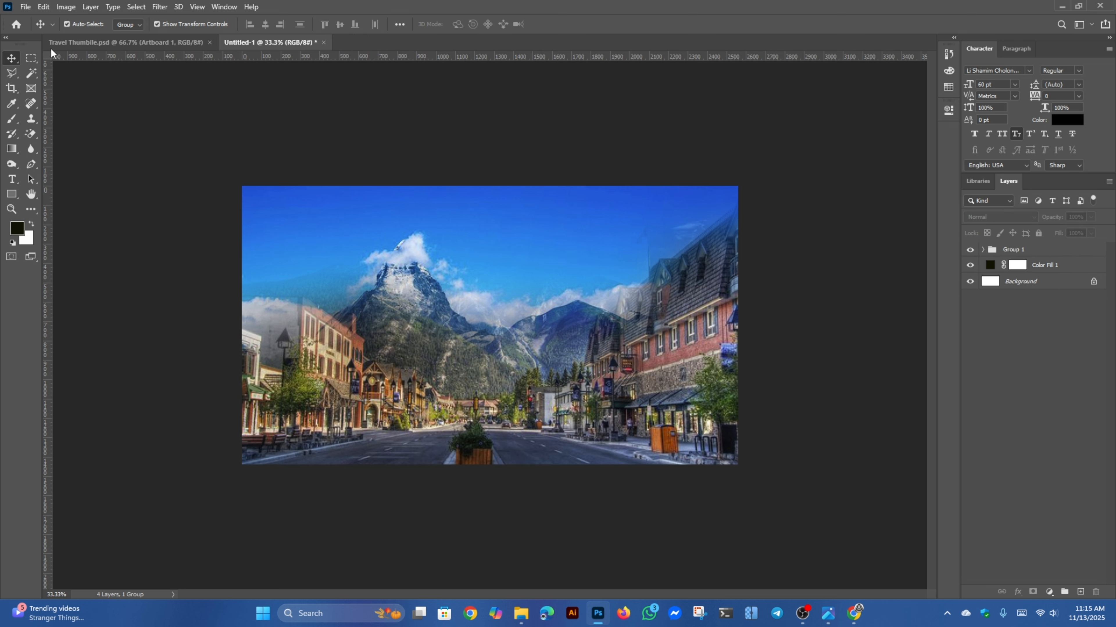
- Place the selfie image "Gemini_Generated_Image_wcdpjrwcdpjrwcdp" from My Work Folder > panding video as an embedded object
click(30, 8)
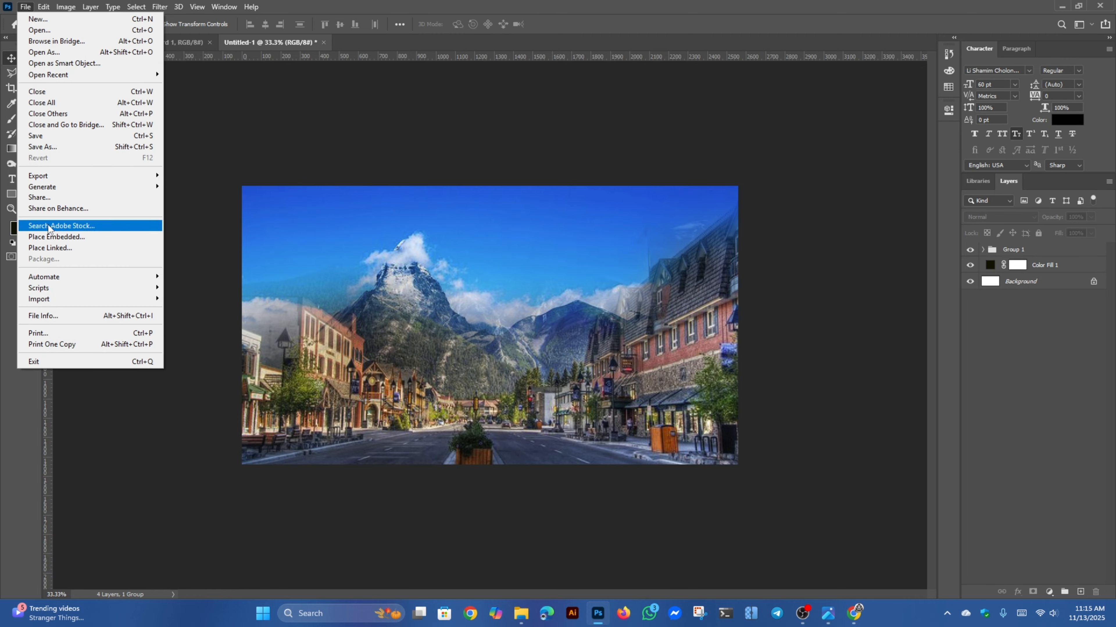
click(51, 237)
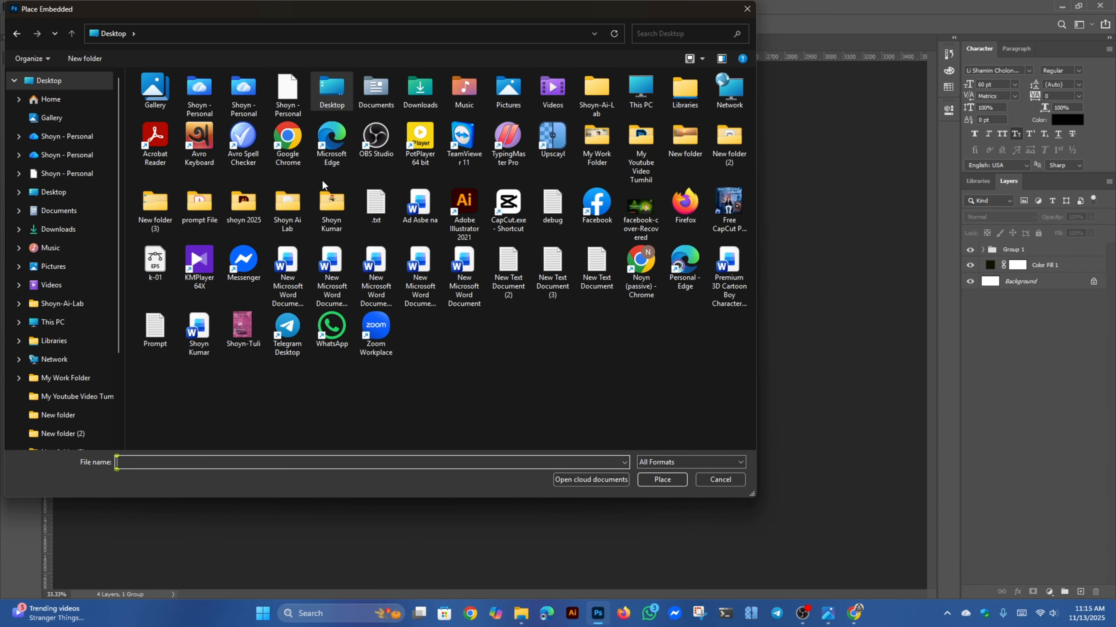
click(57, 82)
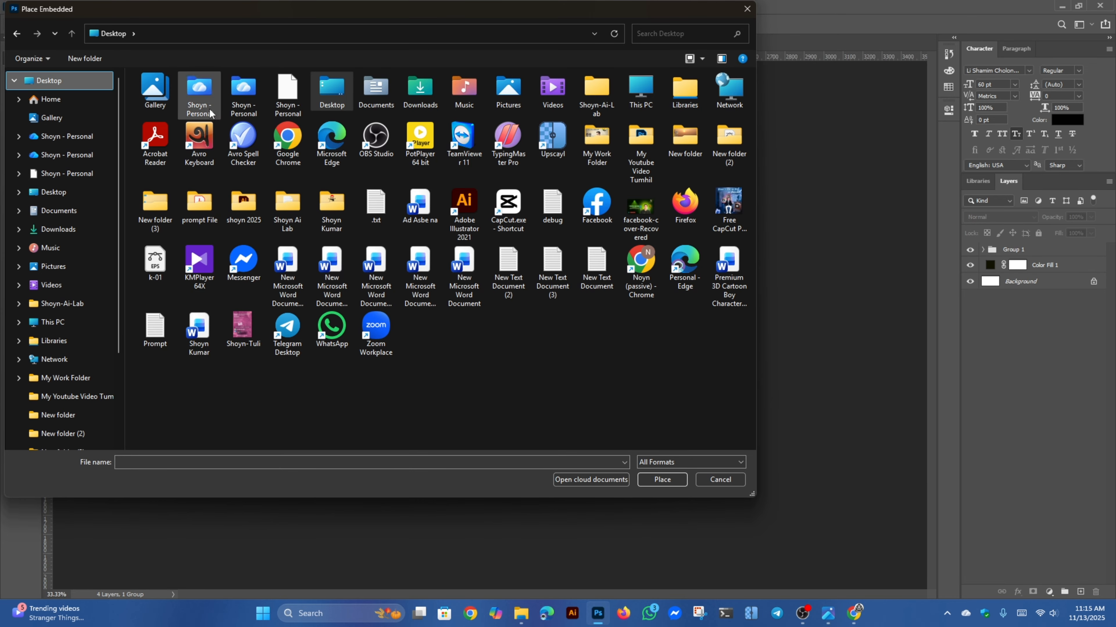
double_click(609, 145)
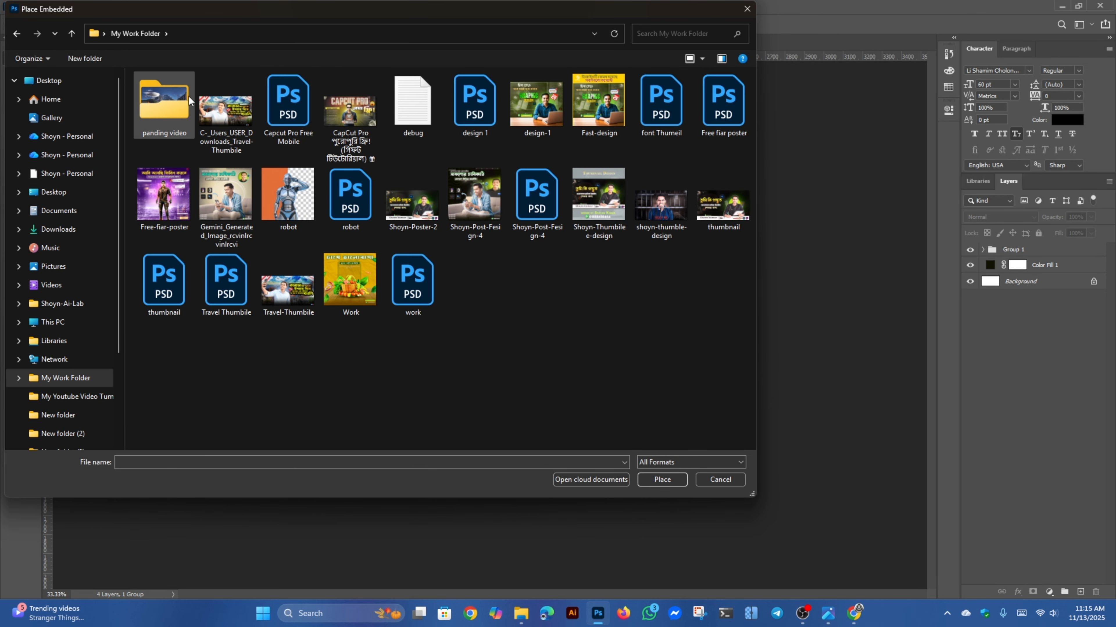
double_click(178, 102)
click(428, 150)
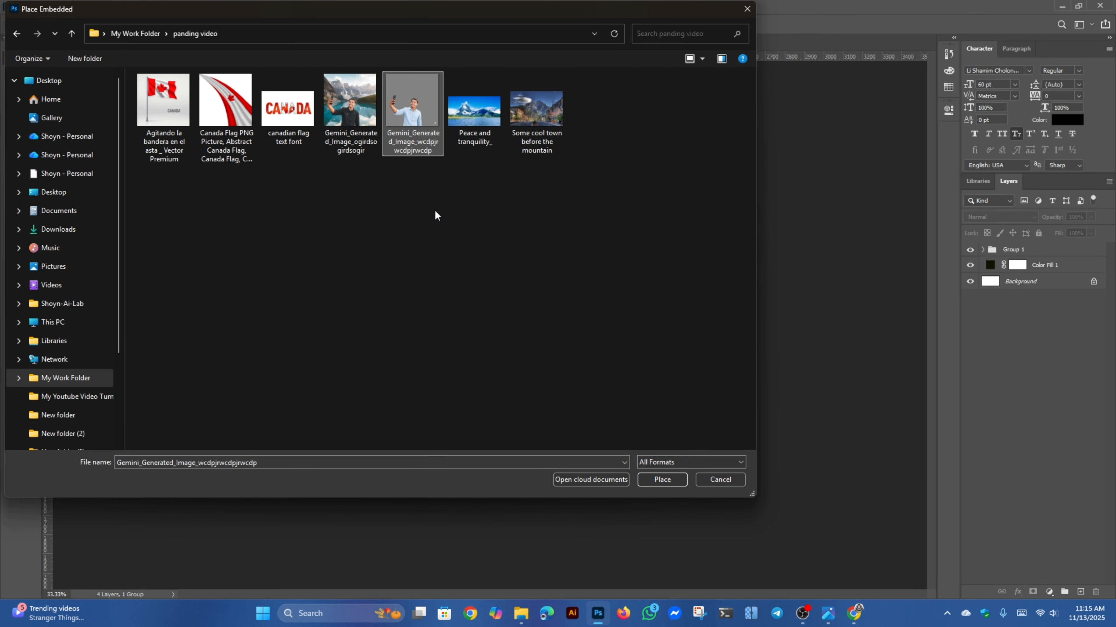
click(664, 481)
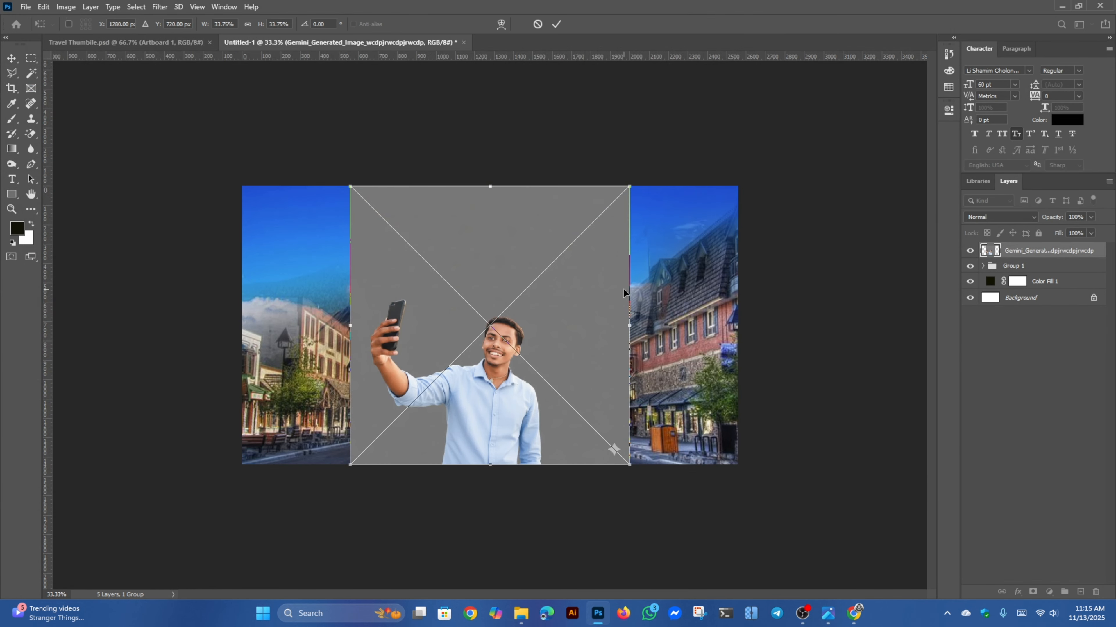
- Commit the placed selfie image and shift it slightly upward over the blended background
key(ctrl+plus)
click(556, 24)
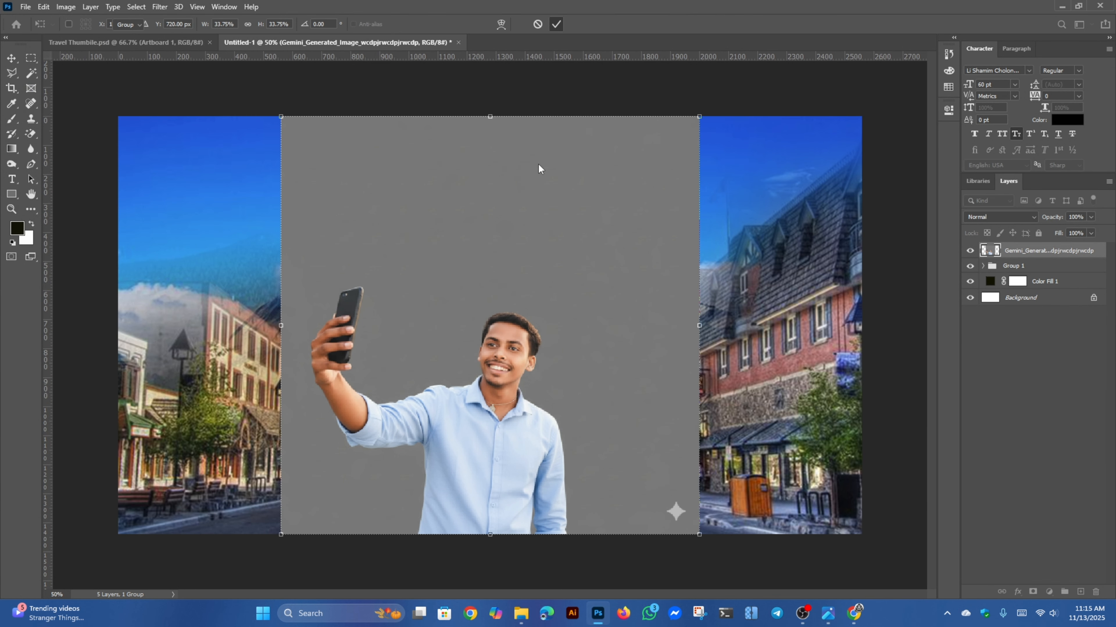
mouse_move(508, 370)
mouse_down()
mouse_move(599, 285)
mouse_move(492, 330)
mouse_move(498, 374)
mouse_move(509, 352)
mouse_up()
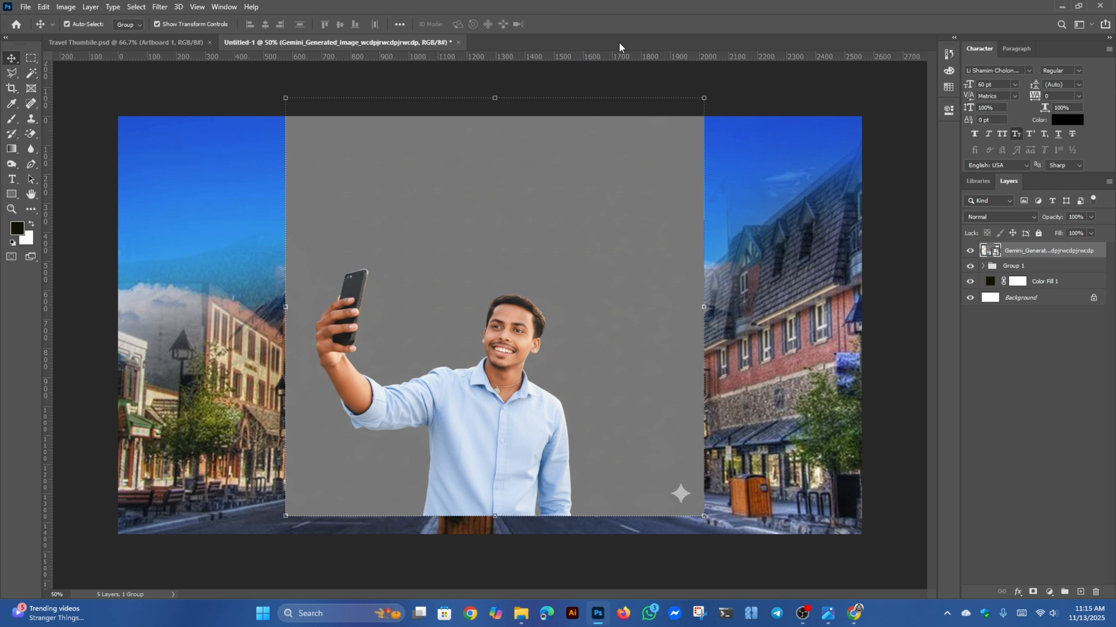
- Switch to Chrome and review the full prompt and generated selfie image in the "Canadian Travel Selfie Thumbnail" Gemini chat
click(854, 614)
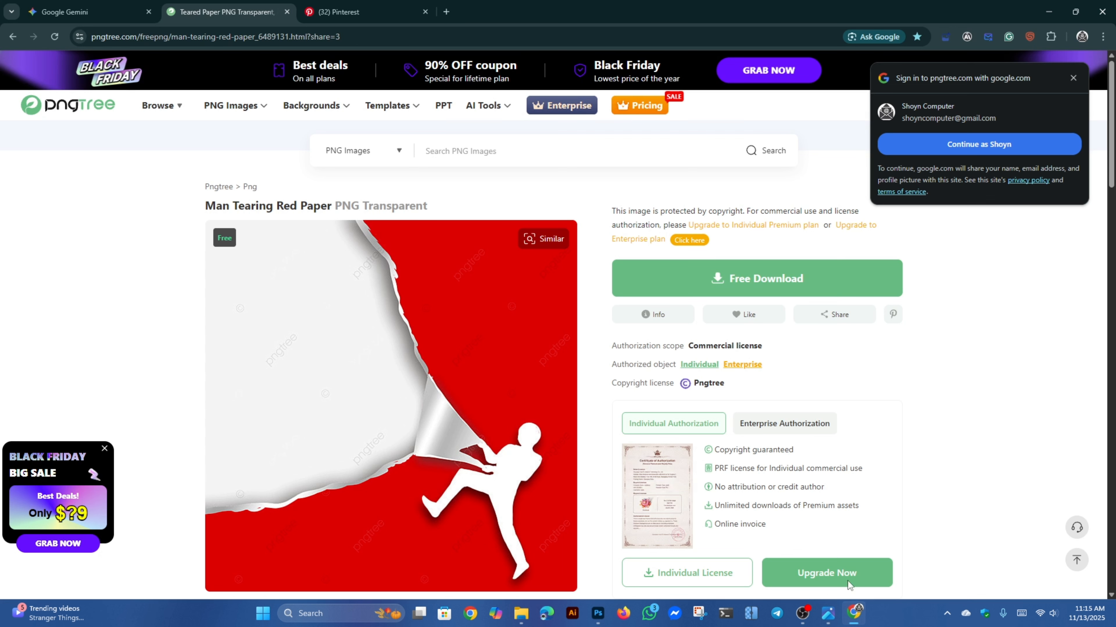
click(392, 6)
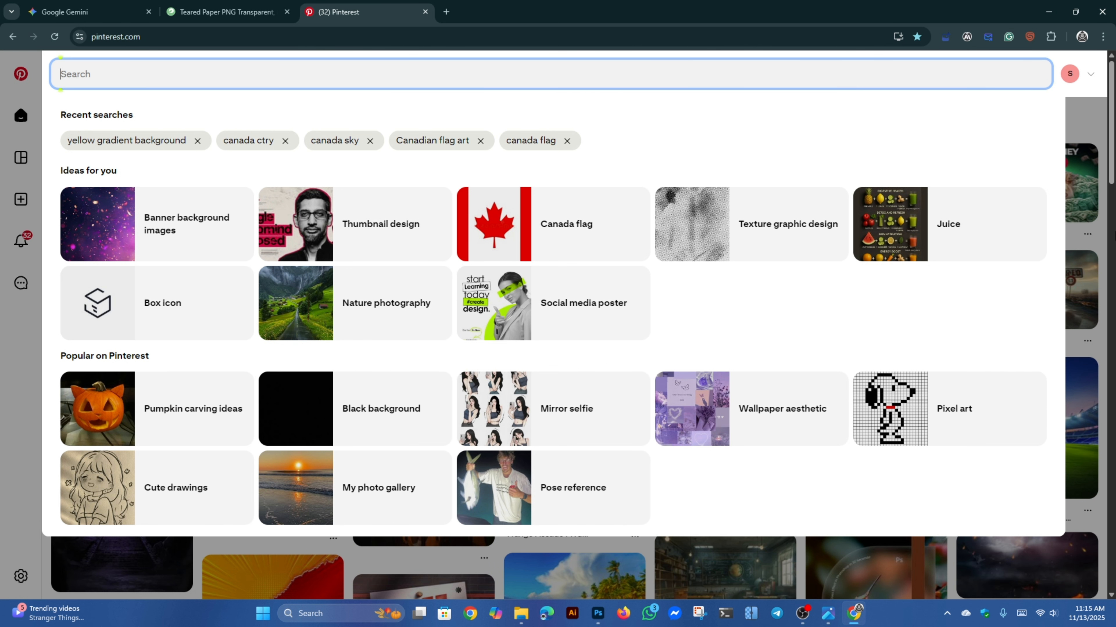
click(62, 6)
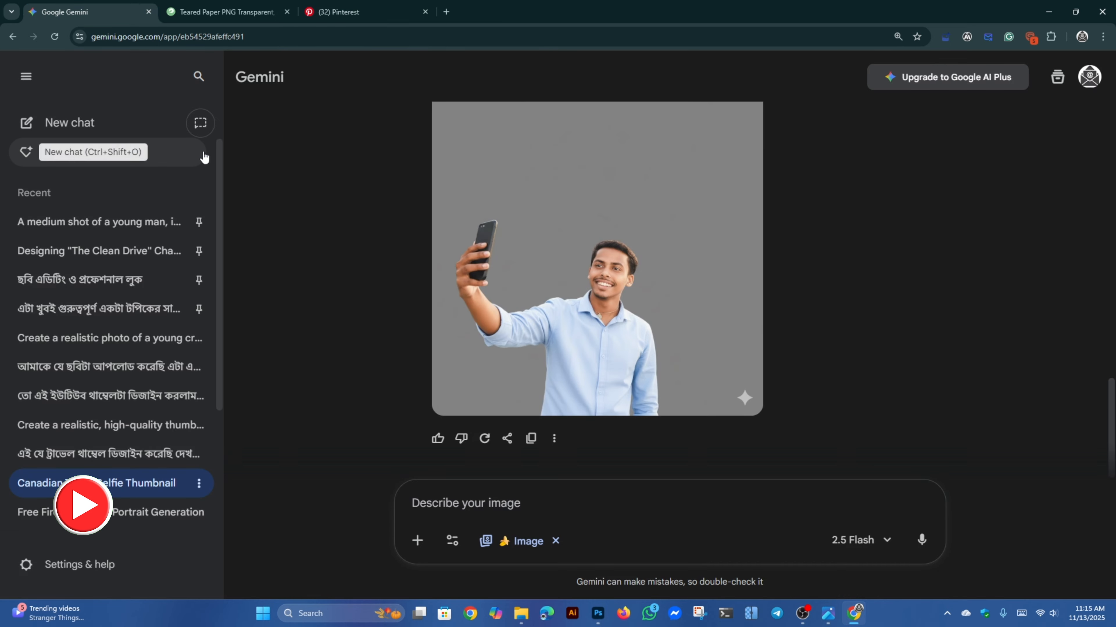
scroll(568, 262, up, 5)
scroll(564, 260, up, 10)
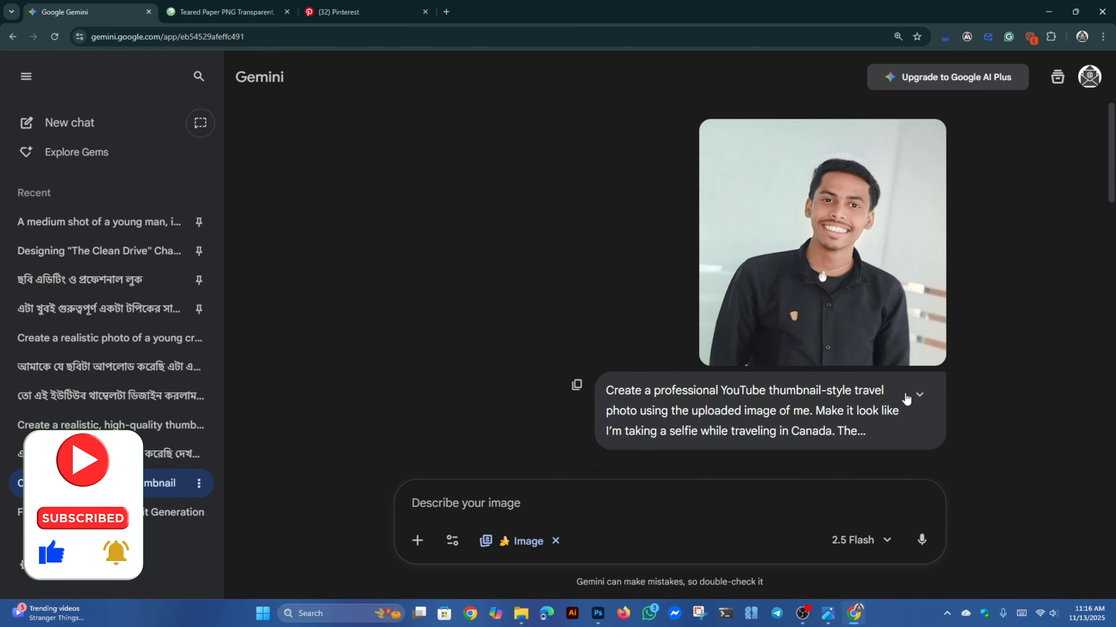
click(919, 396)
scroll(834, 378, down, 5)
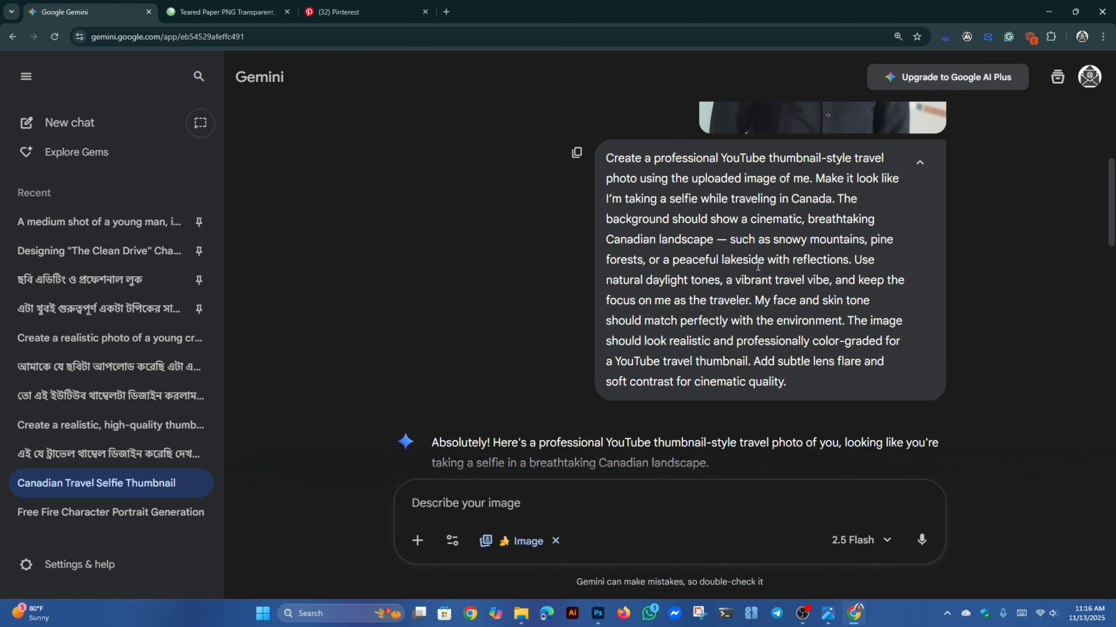
scroll(757, 266, up, 5)
scroll(766, 274, down, 15)
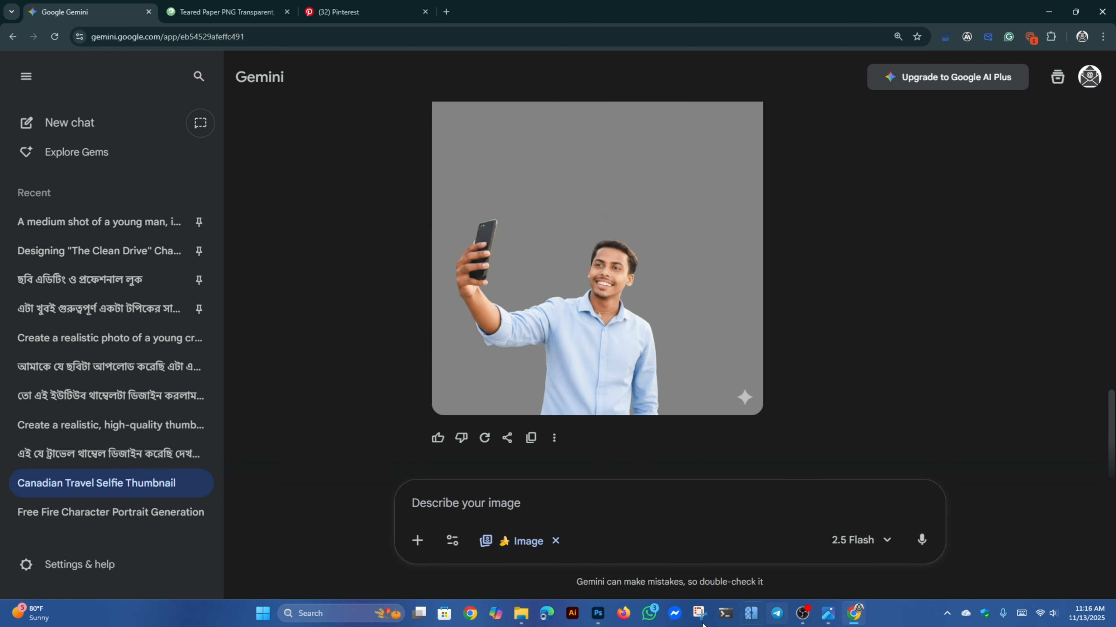
- Return to Photoshop and convert the selfie smart object to a regular layer, retaining its transforms
click(597, 615)
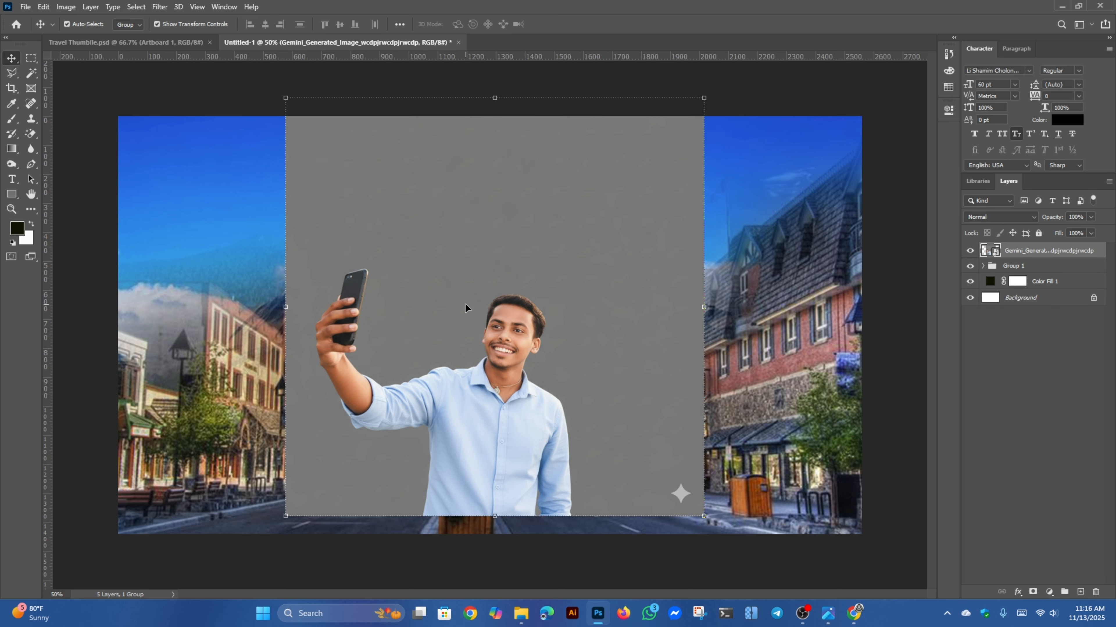
click(949, 111)
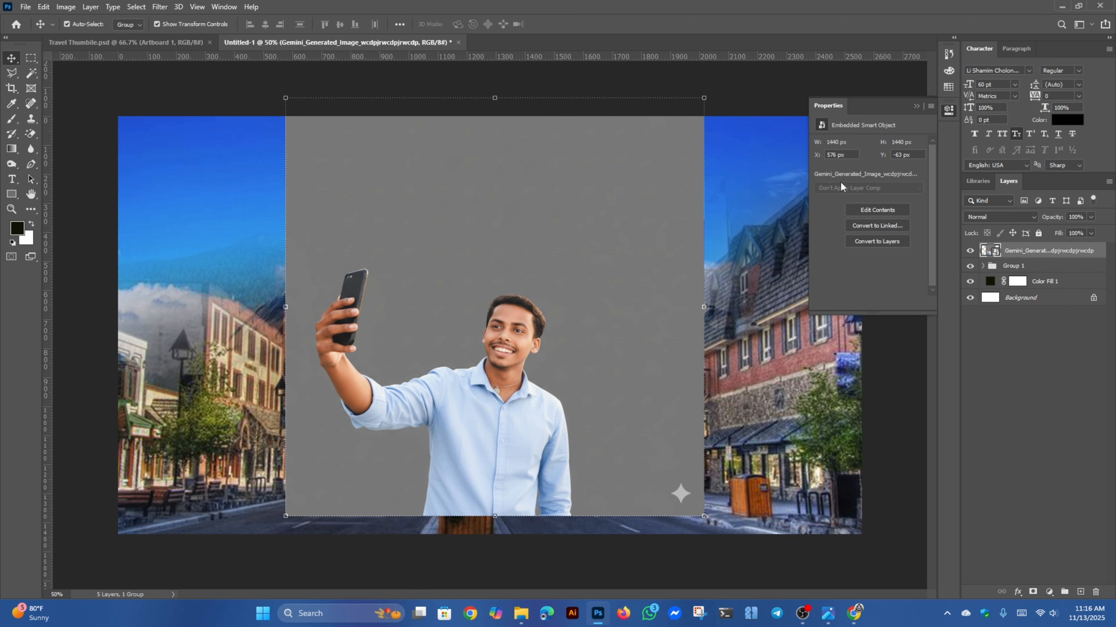
click(861, 241)
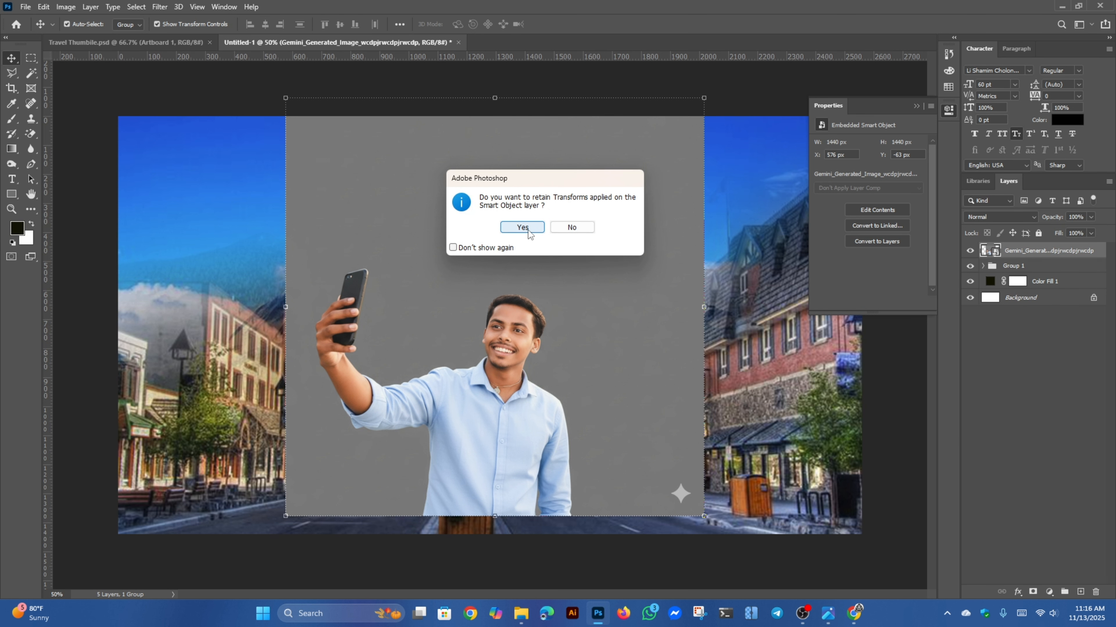
click(522, 229)
- Remove the grey background from the selfie layer with the Remove Background quick action
scroll(837, 257, down, 1)
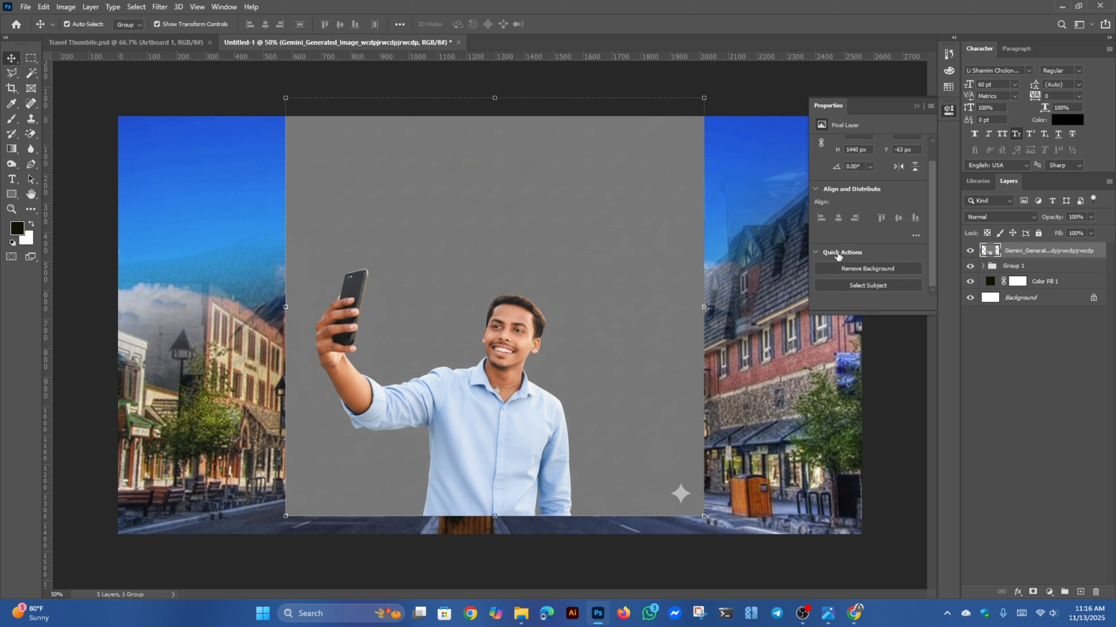
click(852, 269)
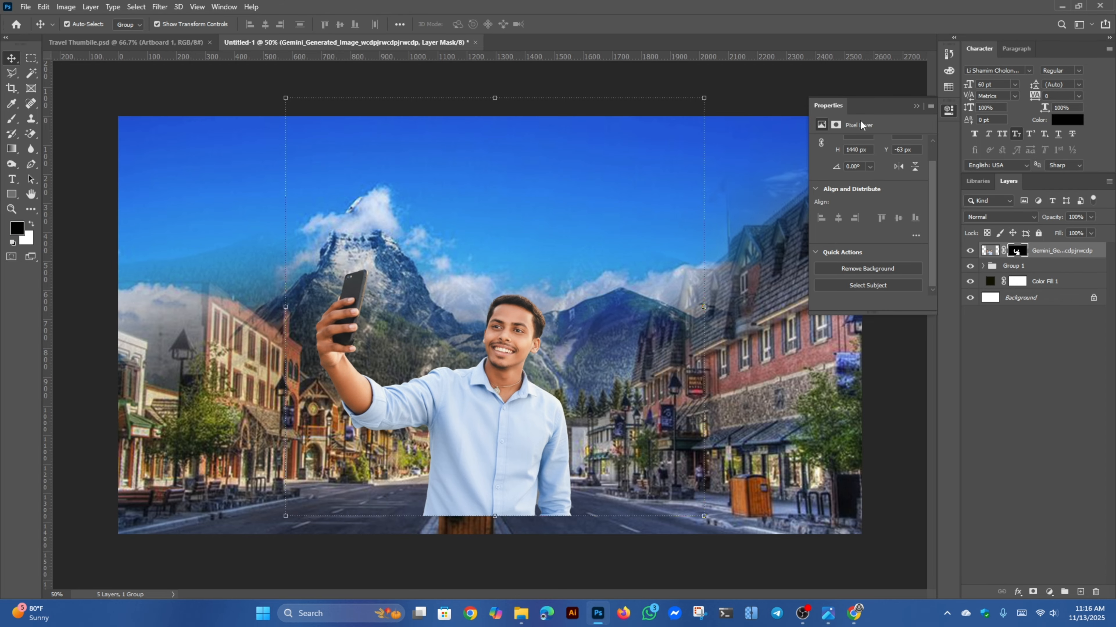
click(917, 106)
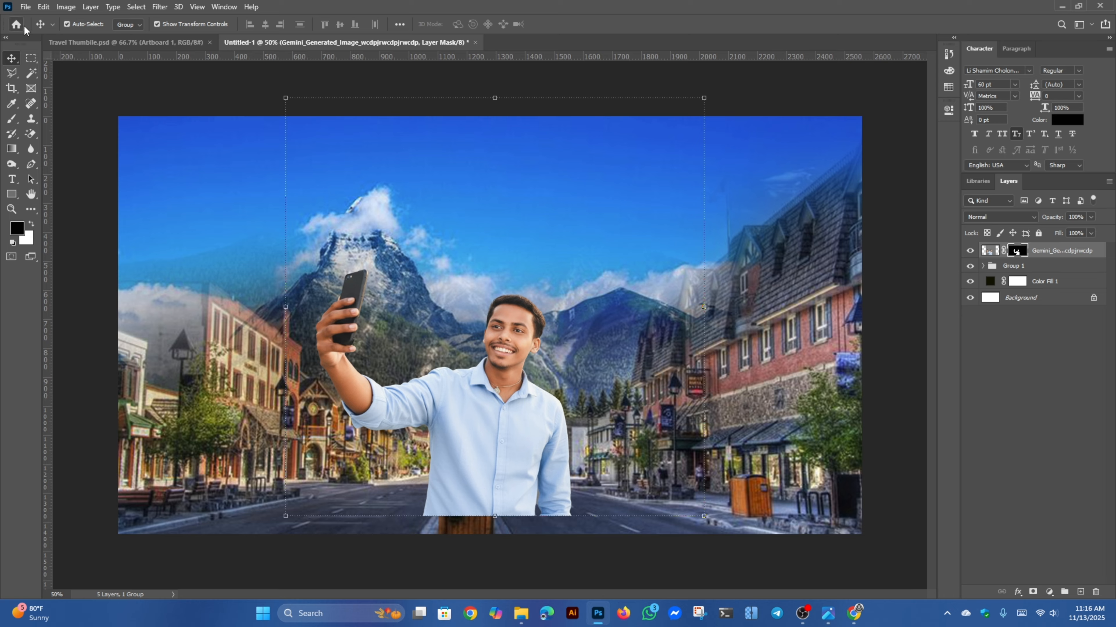
click(948, 110)
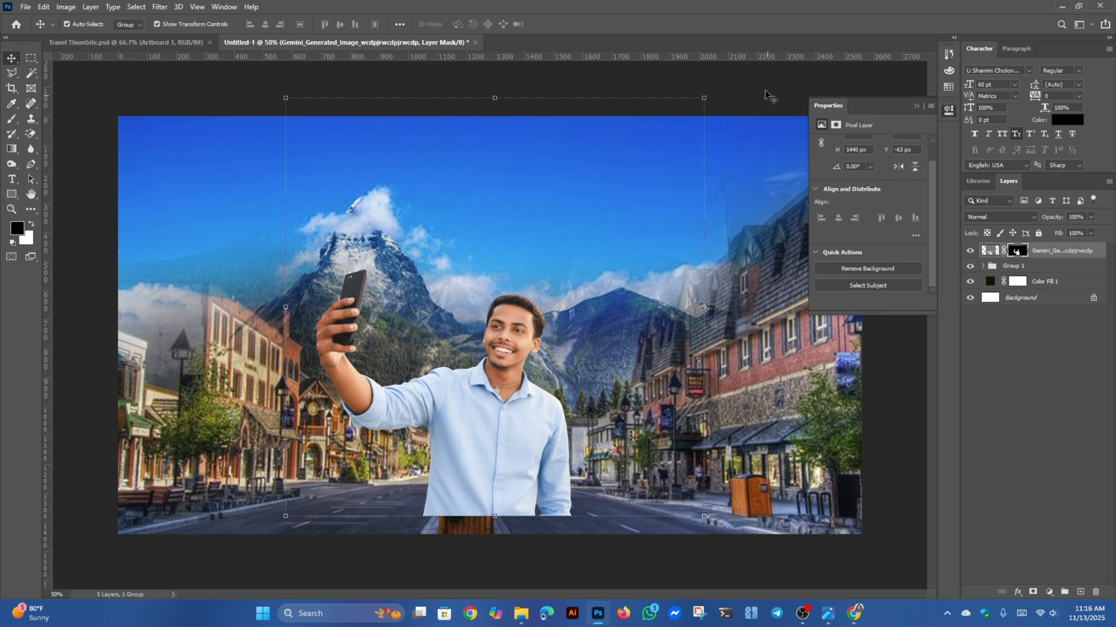
click(760, 73)
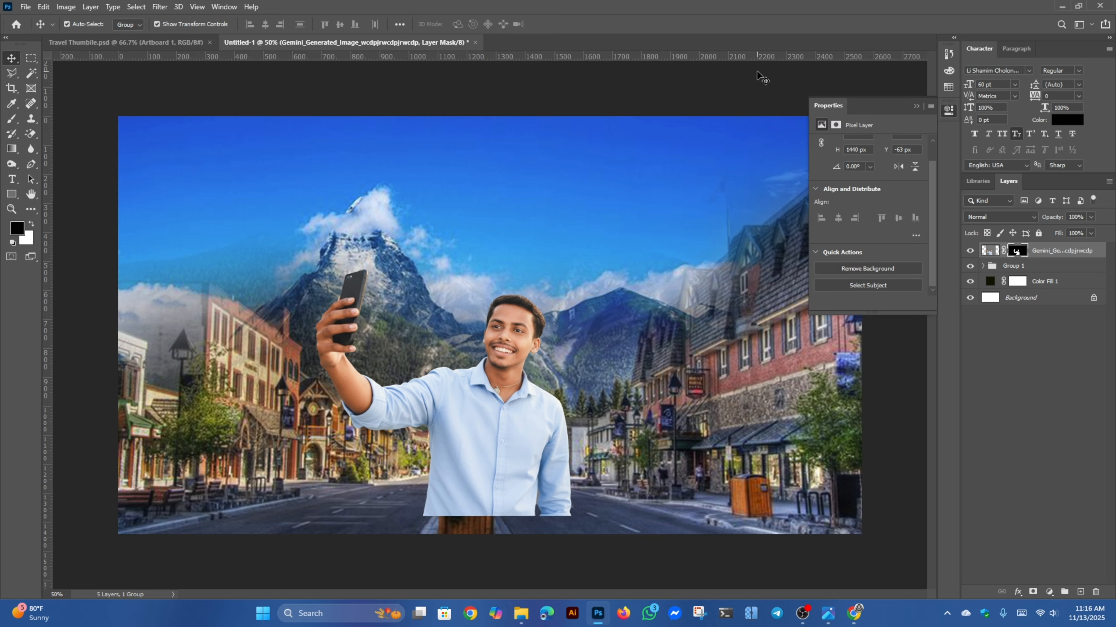
click(916, 106)
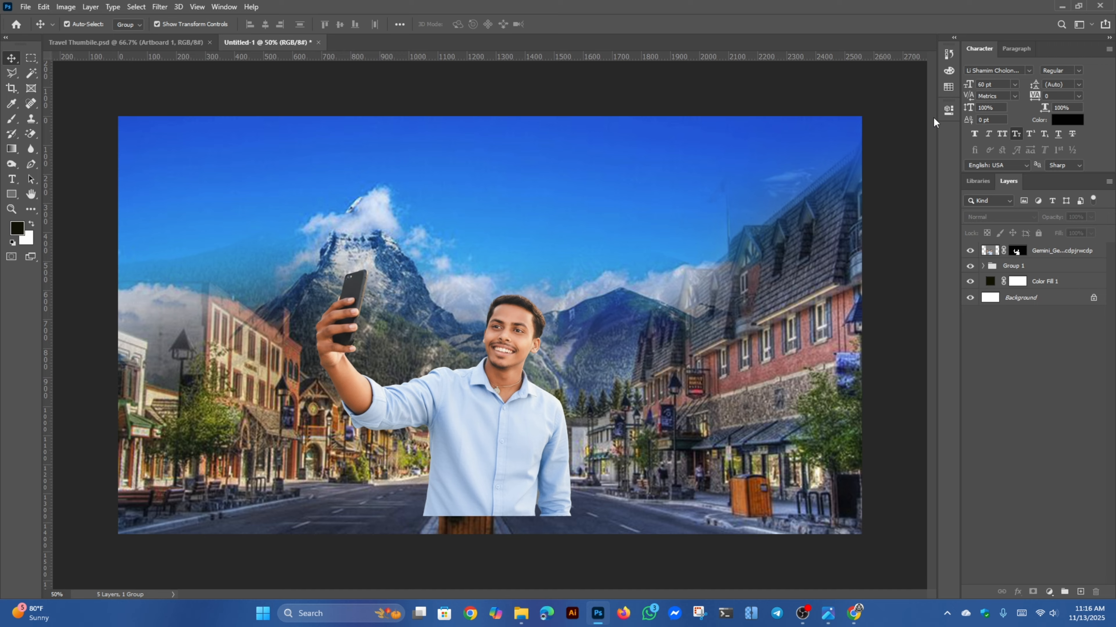
click(221, 11)
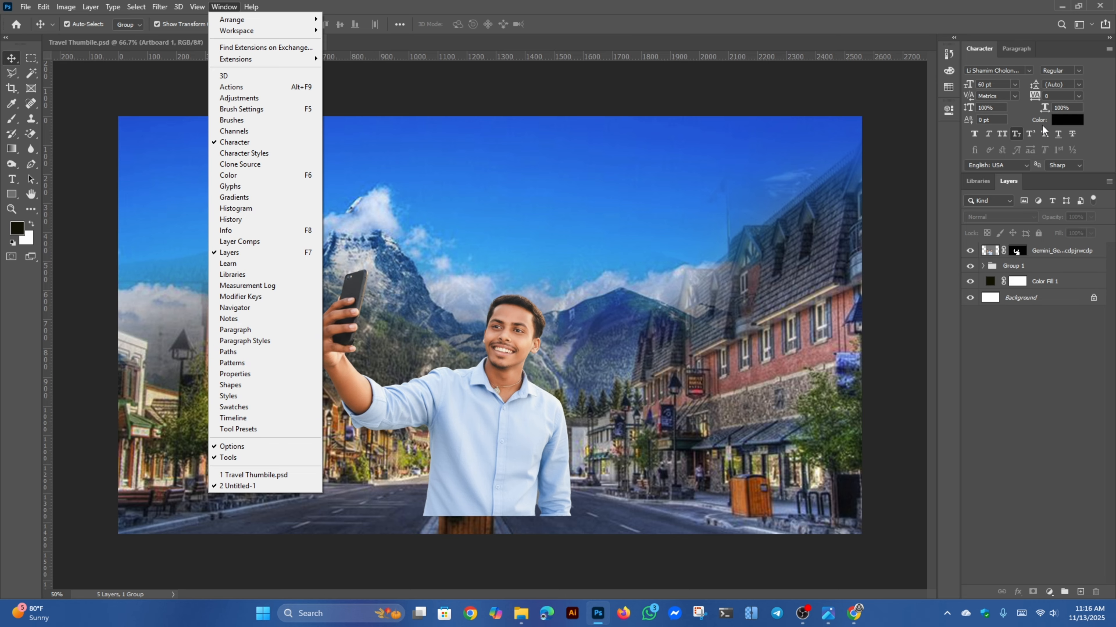
click(959, 133)
- Move the cut-out man to the left side of the canvas and scale him to about 138%, with his lower edge on the canvas bottom
drag(516, 408, 313, 423)
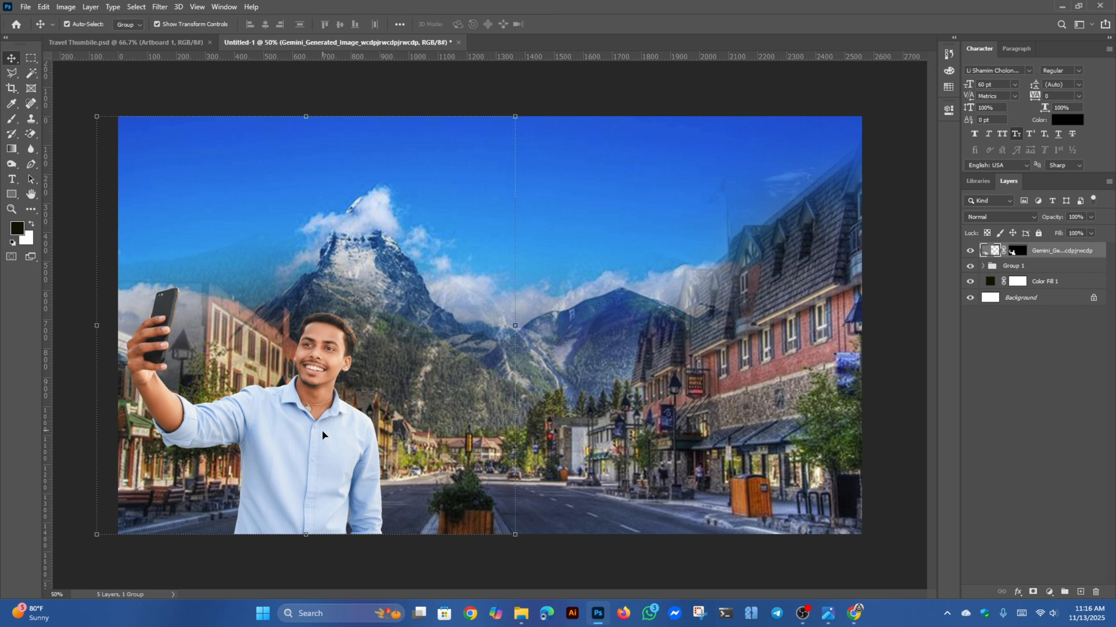
key(ctrl+minus)
key(ctrl+minus)
key(ctrl+plus)
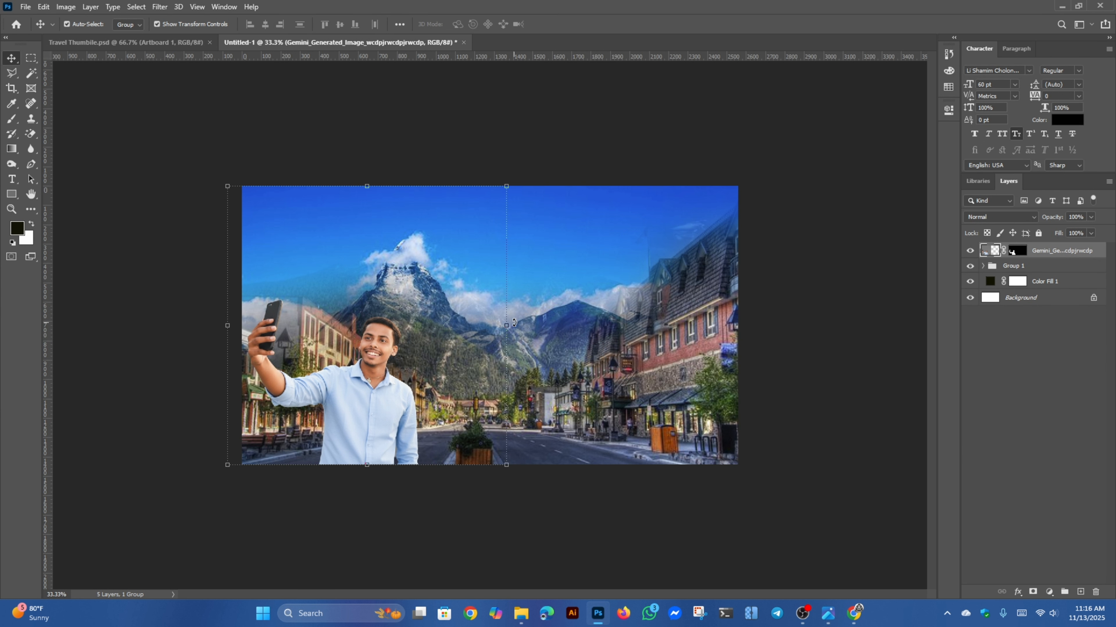
drag(507, 327, 602, 284)
mouse_move(420, 380)
mouse_down()
mouse_move(419, 369)
mouse_move(440, 376)
mouse_move(423, 374)
mouse_up()
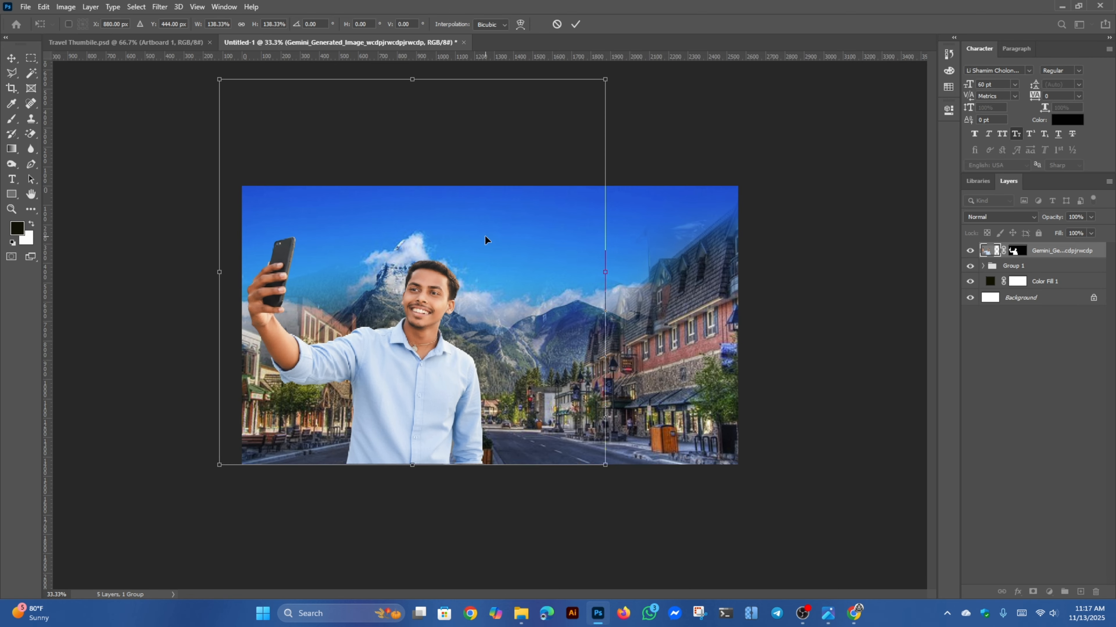
click(575, 24)
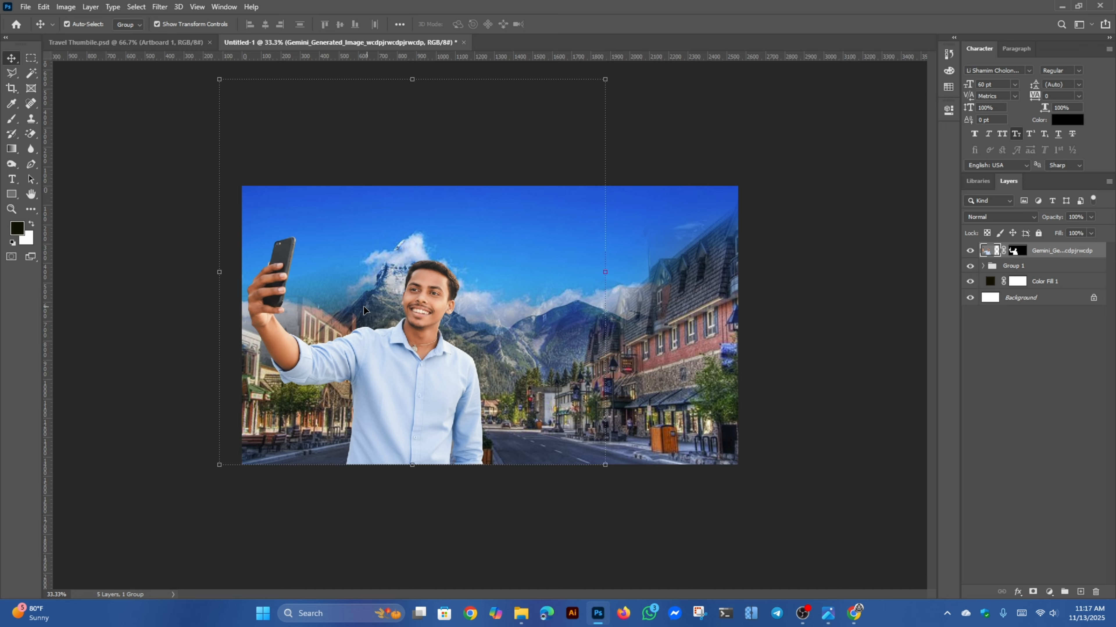
- Scale the cut-out man down to about 93%, realign him with the canvas's lower left area, and apply the transform
drag(416, 358, 412, 355)
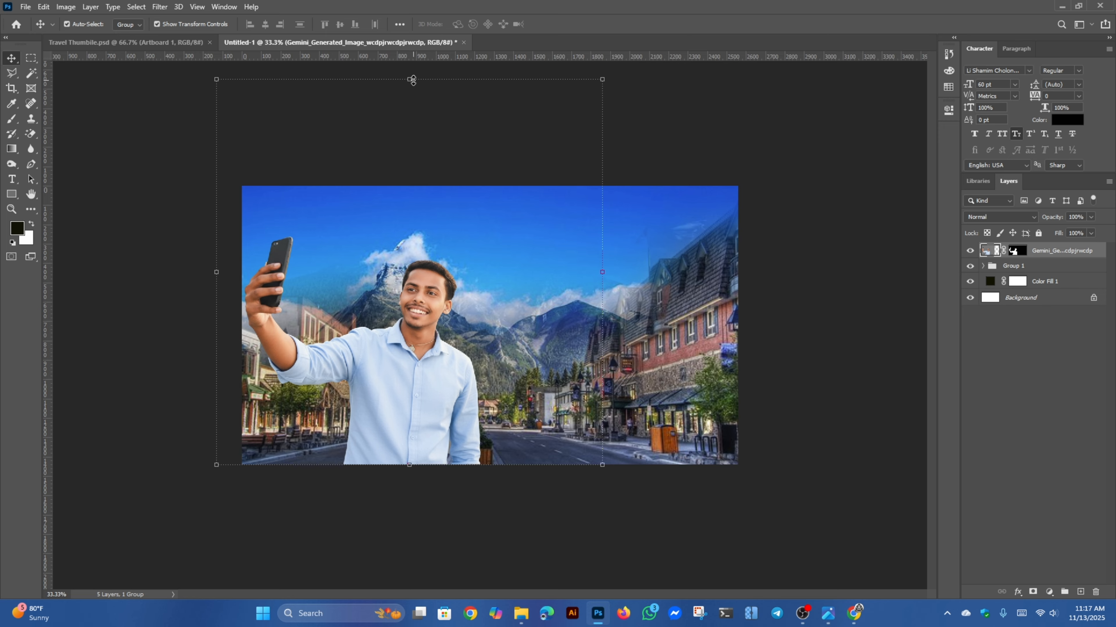
alt+drag(413, 79, 411, 93)
drag(400, 346, 409, 393)
click(795, 616)
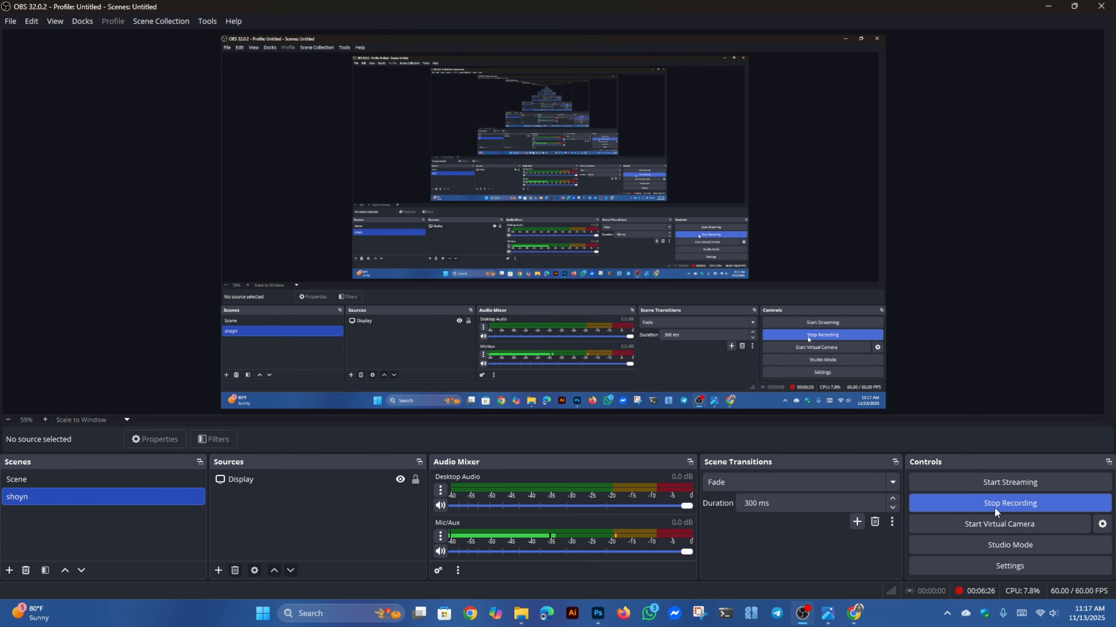
click(1048, 6)
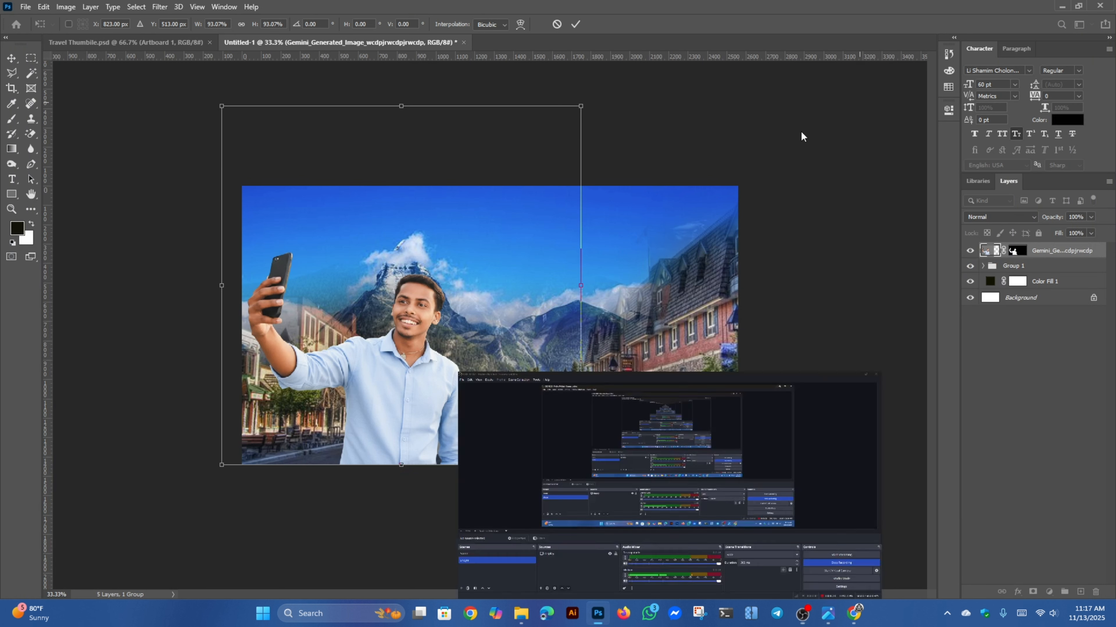
drag(640, 91, 593, 154)
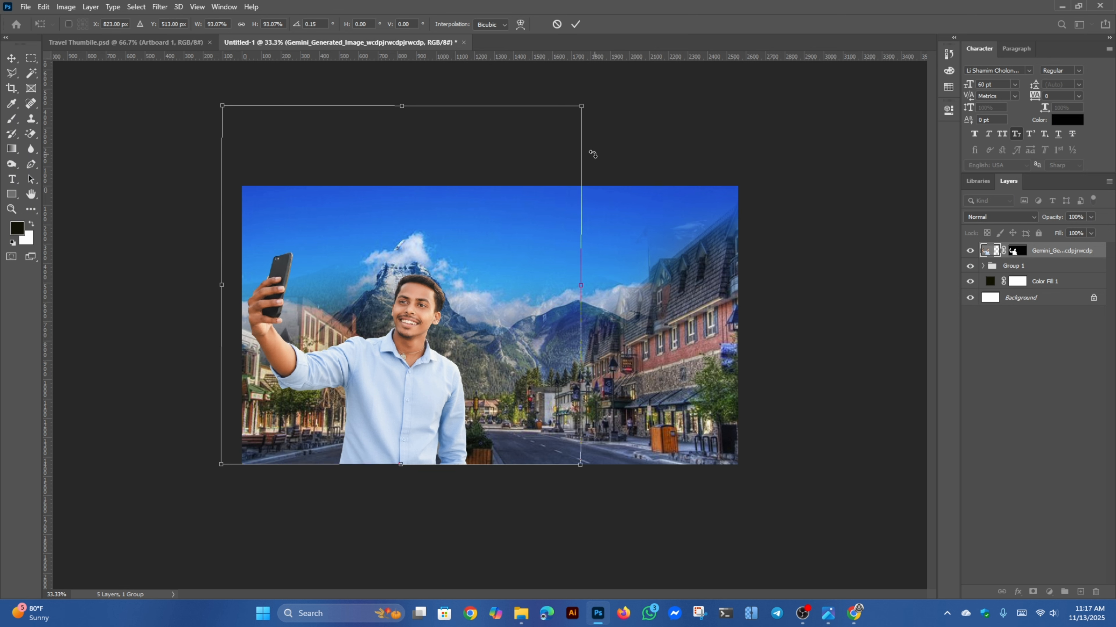
click(576, 25)
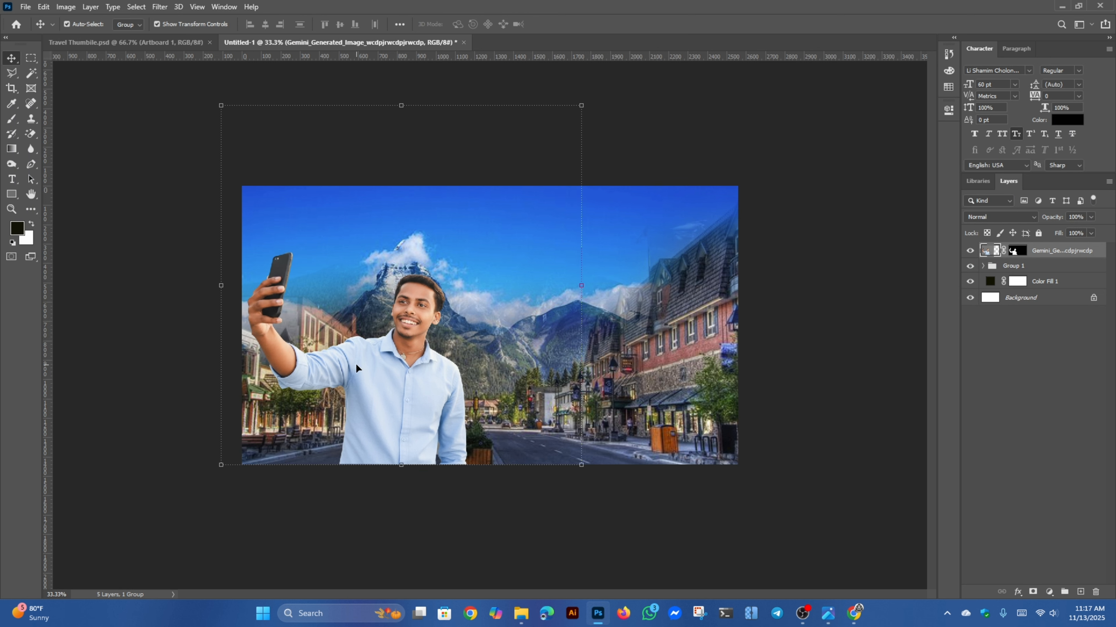
- Select the layer mask of "Some cool town before the mountain" inside Group 1 and set the Brush tool to about 200 px
click(1018, 265)
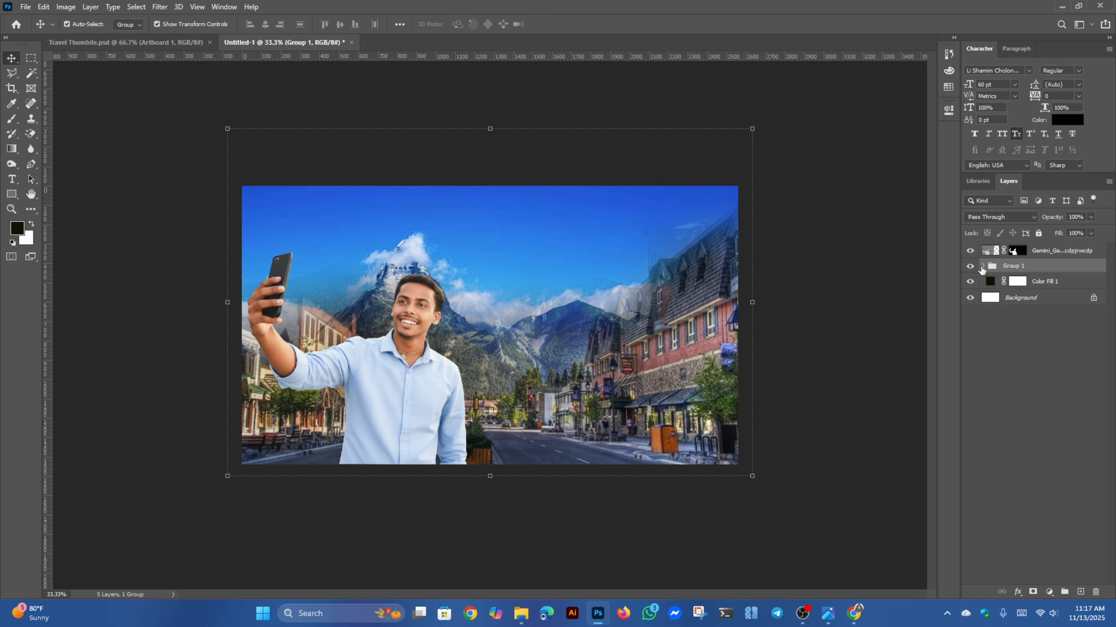
click(982, 266)
click(1027, 298)
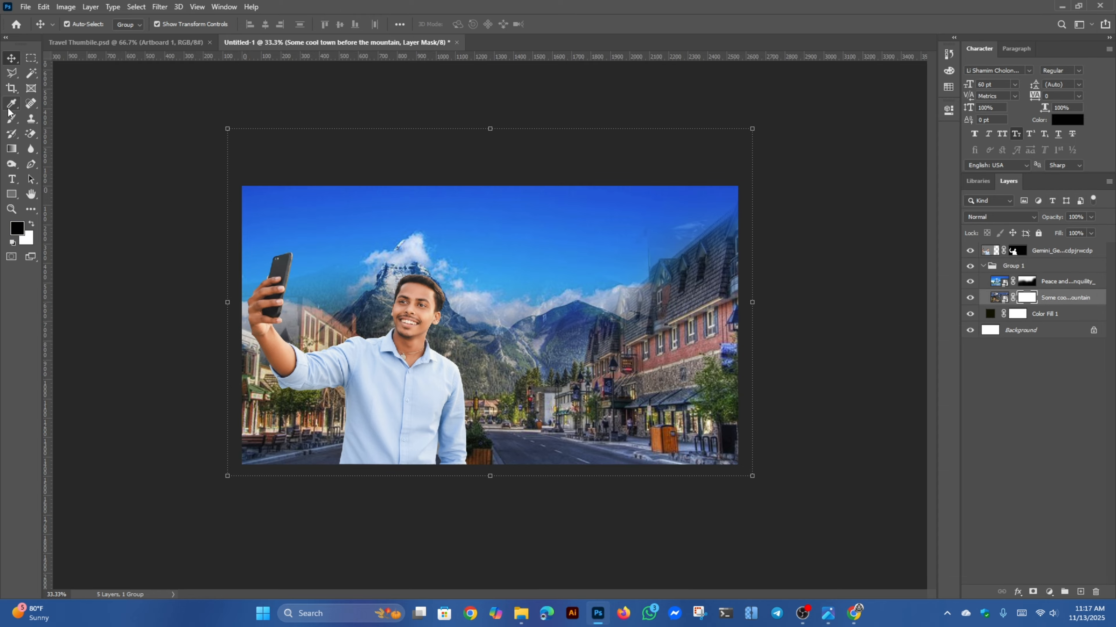
click(11, 118)
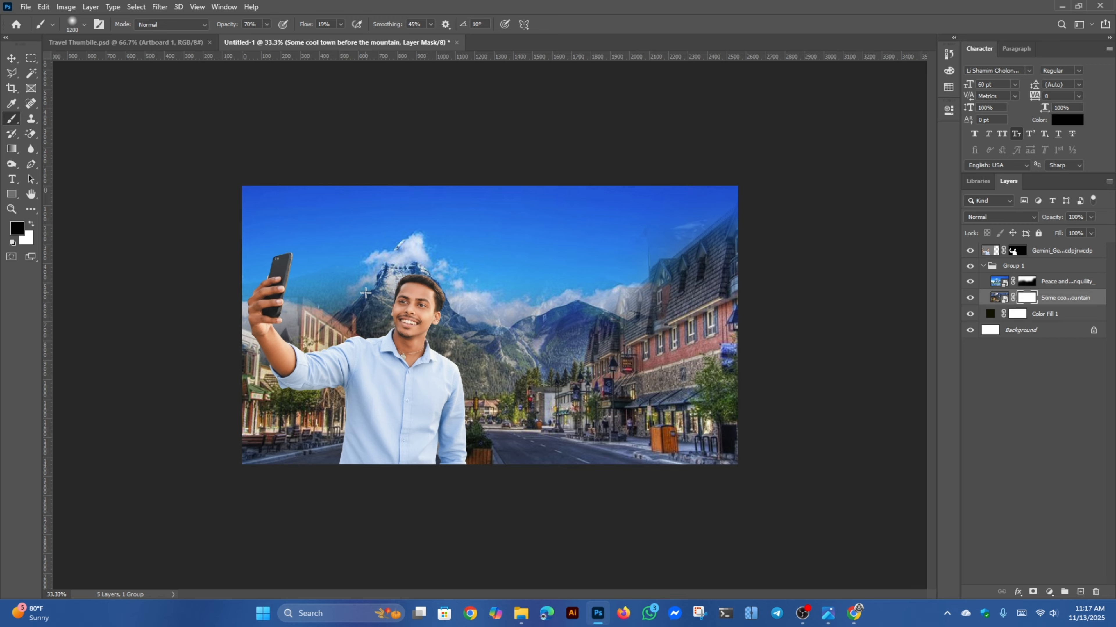
right_click(12, 124)
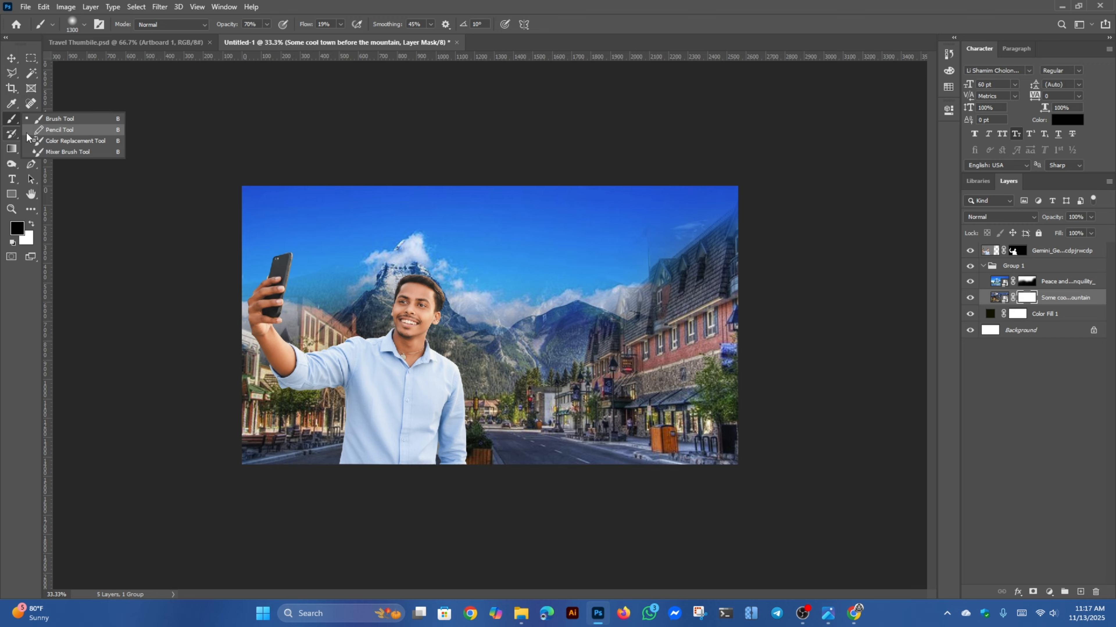
click(55, 118)
click(83, 25)
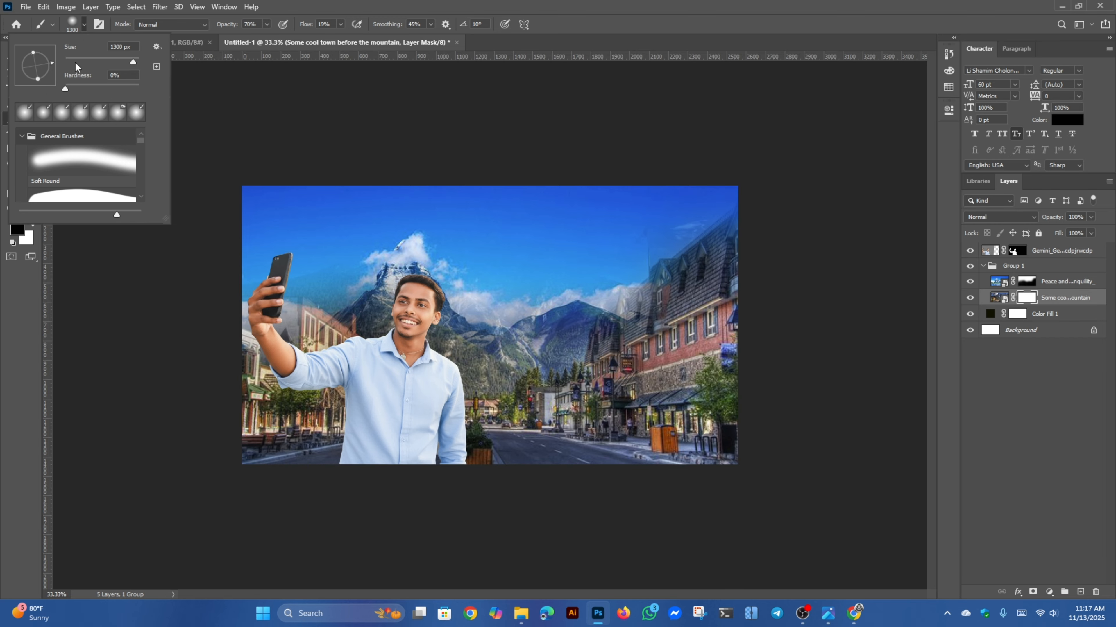
drag(111, 68, 119, 61)
click(305, 170)
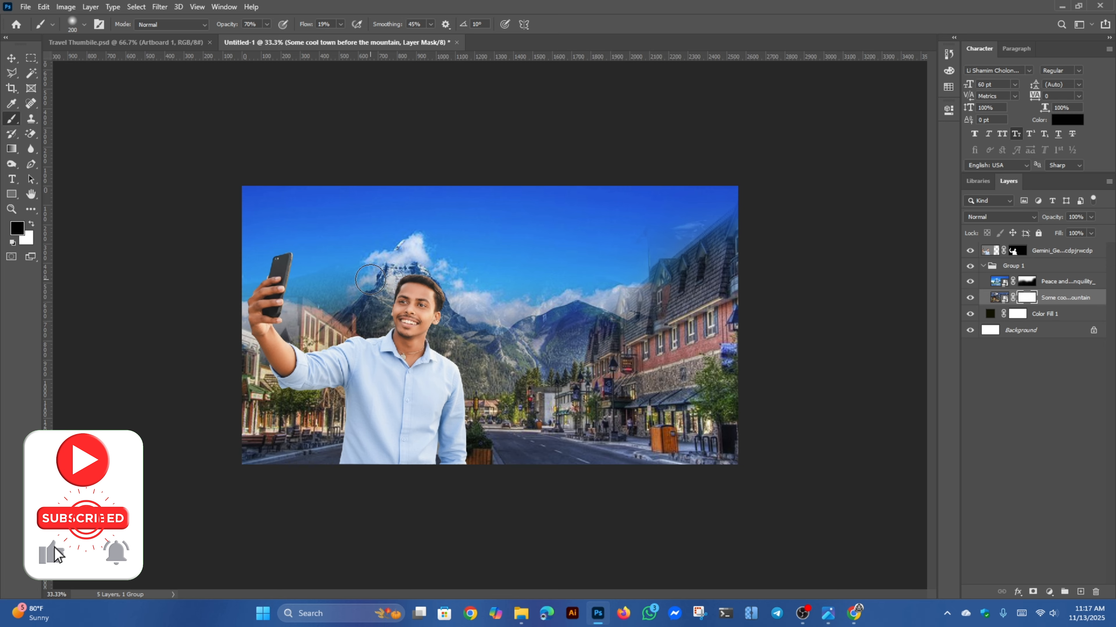
- Enlarge the brush to 500 px and paint black on the town layer's mask around the mountain area behind the man
key(bracketright)
key(bracketright)
key(bracketright)
key(bracketright)
key(bracketright)
key(bracketright)
key(bracketright)
key(bracketright)
key(bracketright)
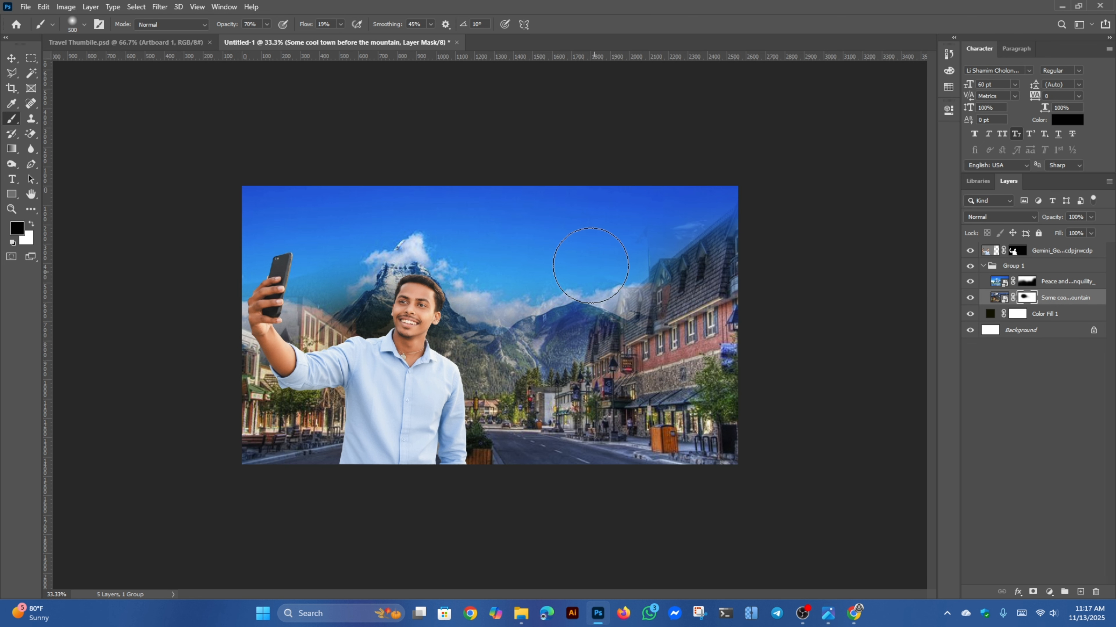
click(12, 57)
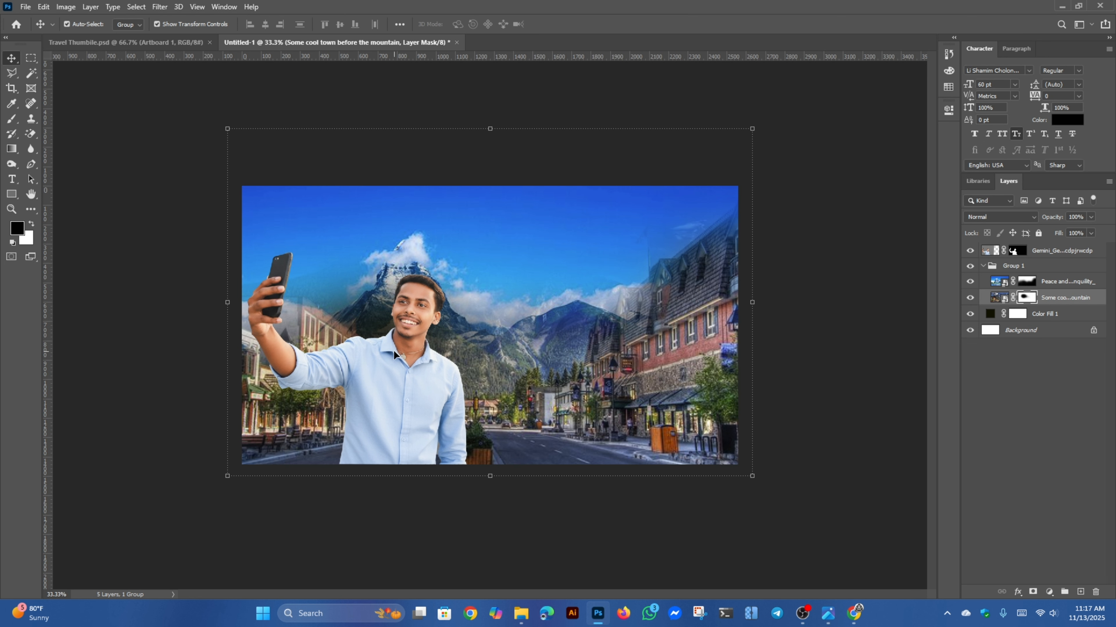
- Check the blended scene with the selfie man and compare it with the reference design in Travel Thumbile.psd
click(108, 307)
key(ctrl+minus)
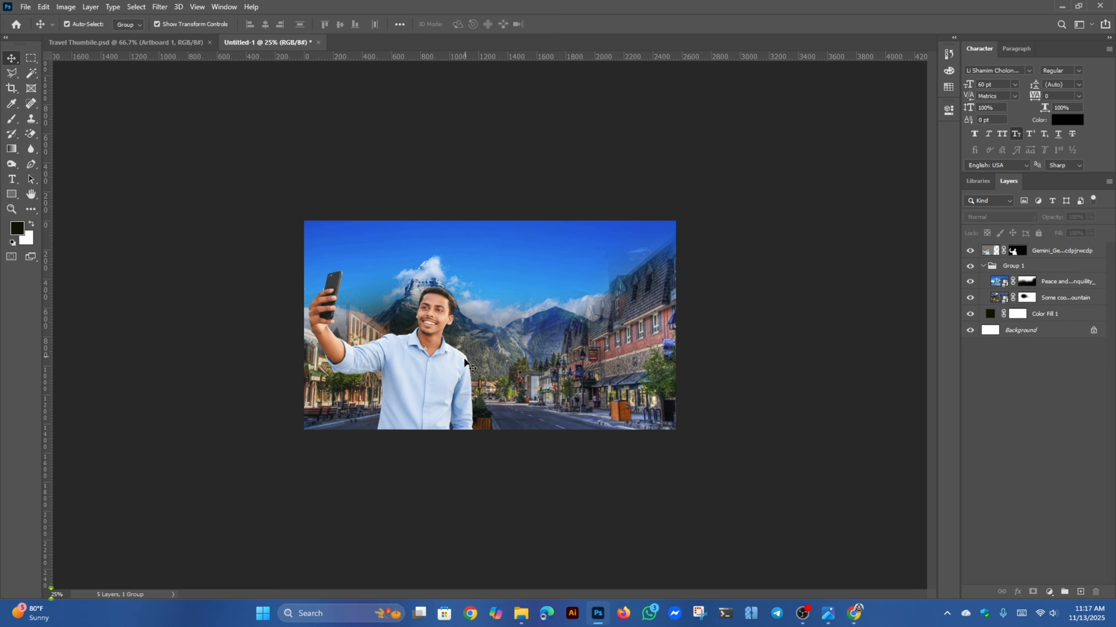
key(ctrl+plus)
key(ctrl+plus)
key(ctrl+minus)
click(411, 372)
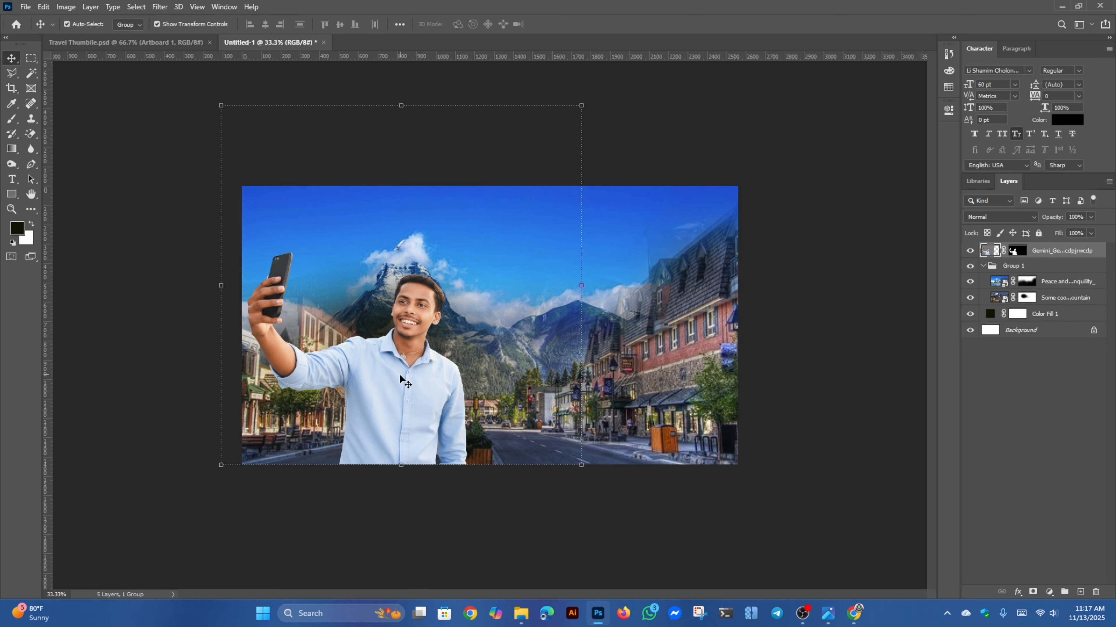
click(772, 204)
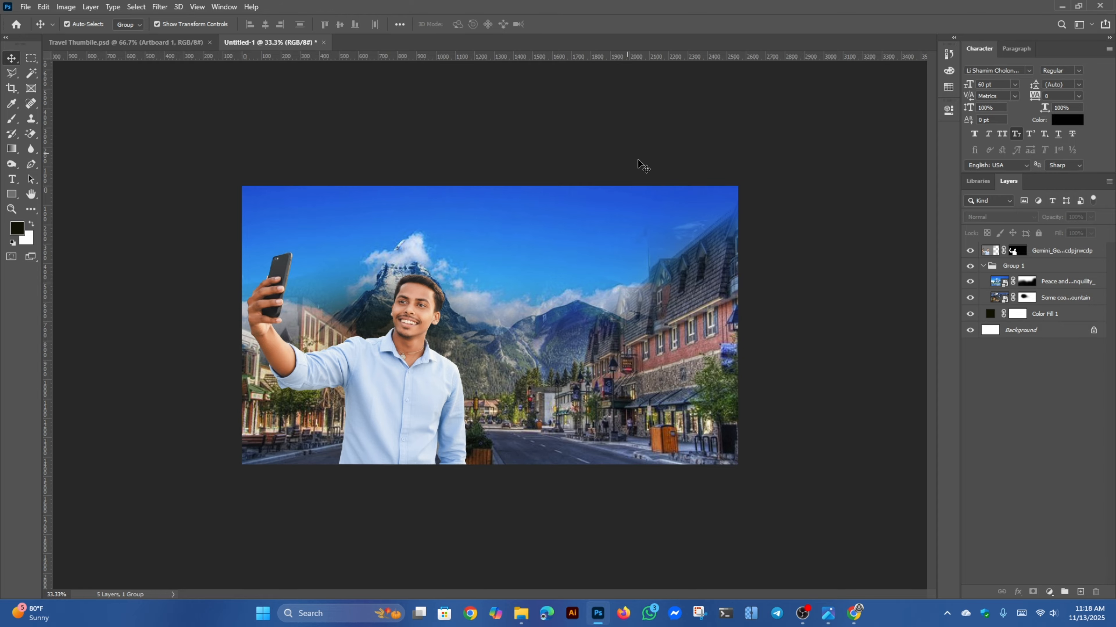
click(151, 42)
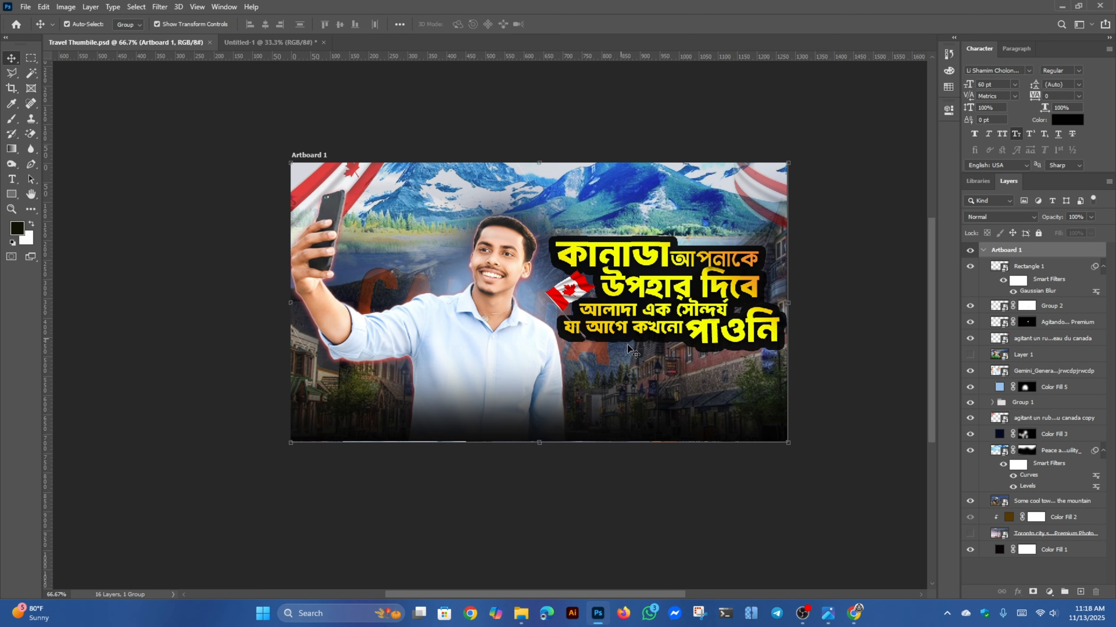
click(269, 42)
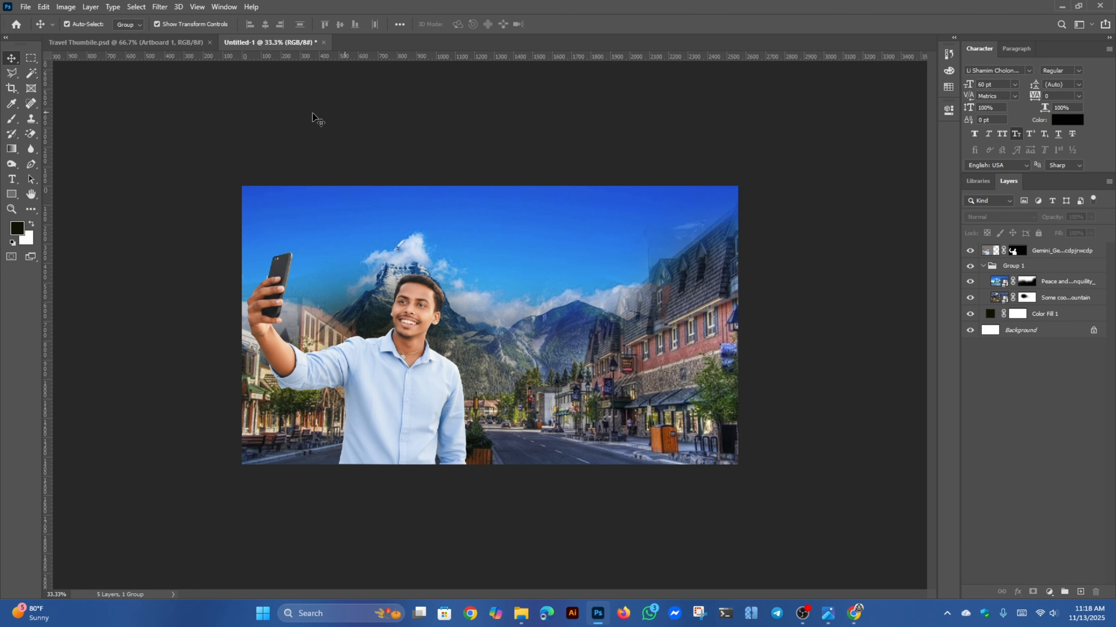
- Place the "canadian flag text font" image from My Work Folder > panding video as an embedded layer and shift it slightly upward
click(25, 7)
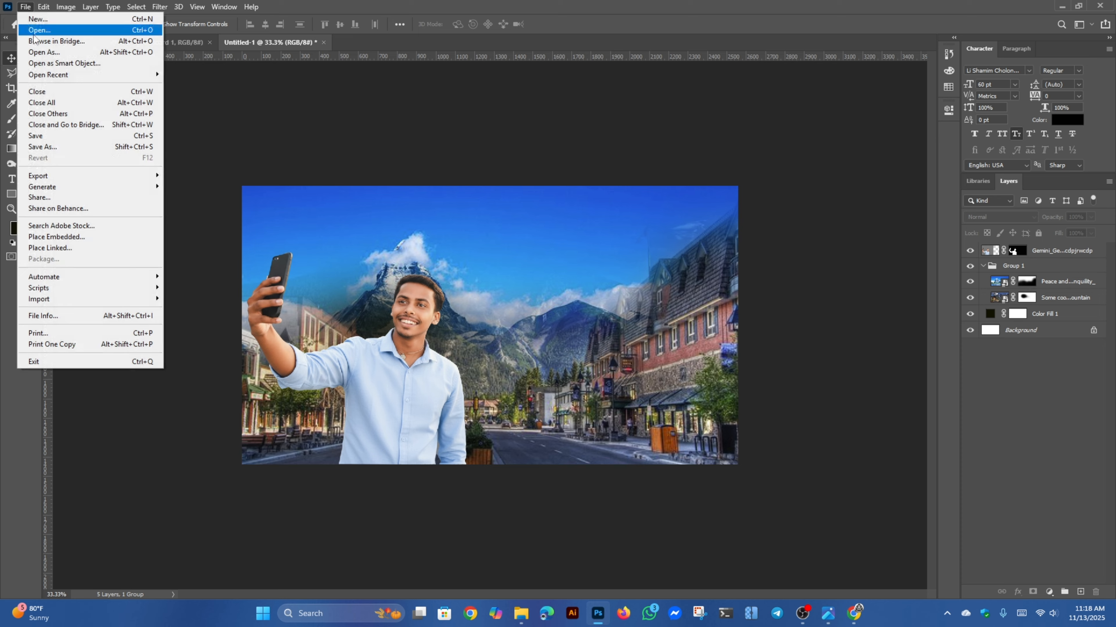
click(97, 242)
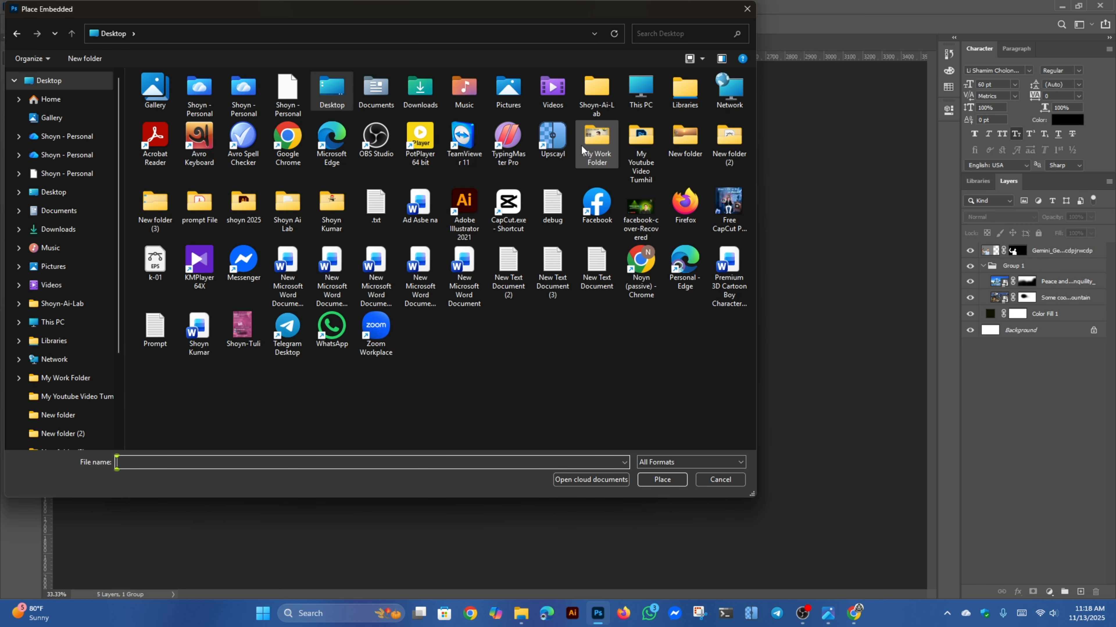
double_click(596, 138)
double_click(164, 101)
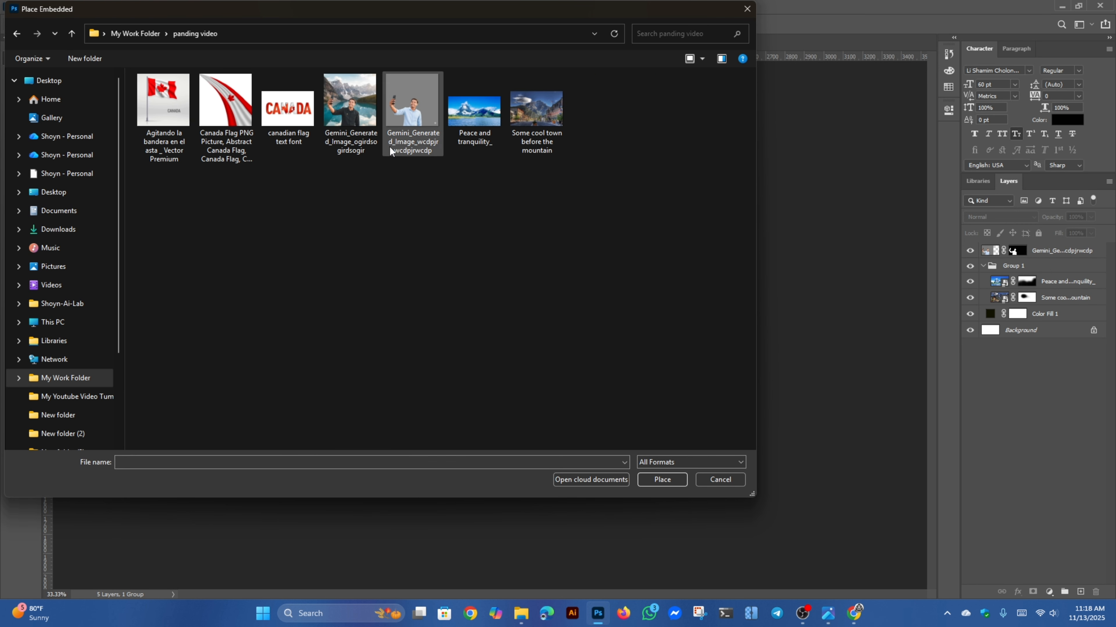
click(288, 110)
click(662, 479)
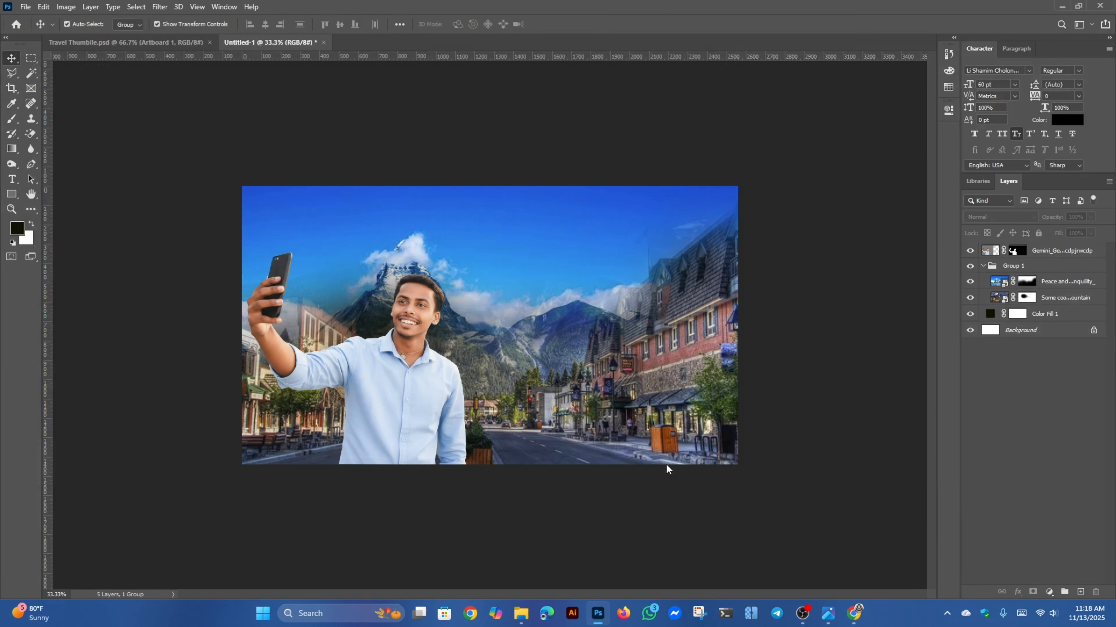
click(557, 23)
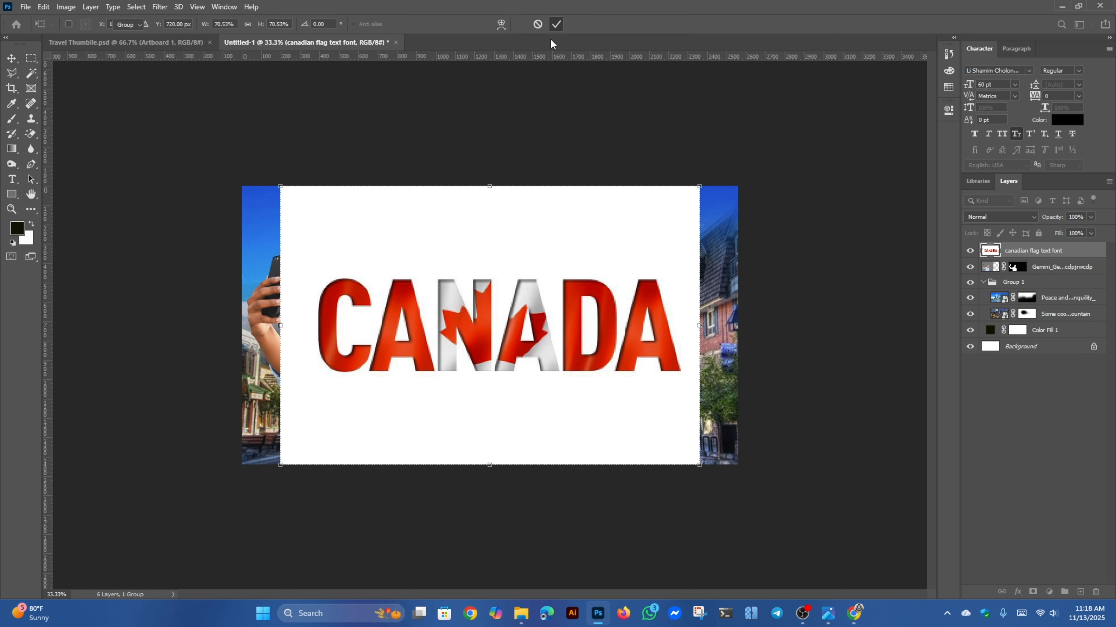
mouse_move(552, 223)
mouse_down()
mouse_move(568, 212)
mouse_move(558, 216)
mouse_up()
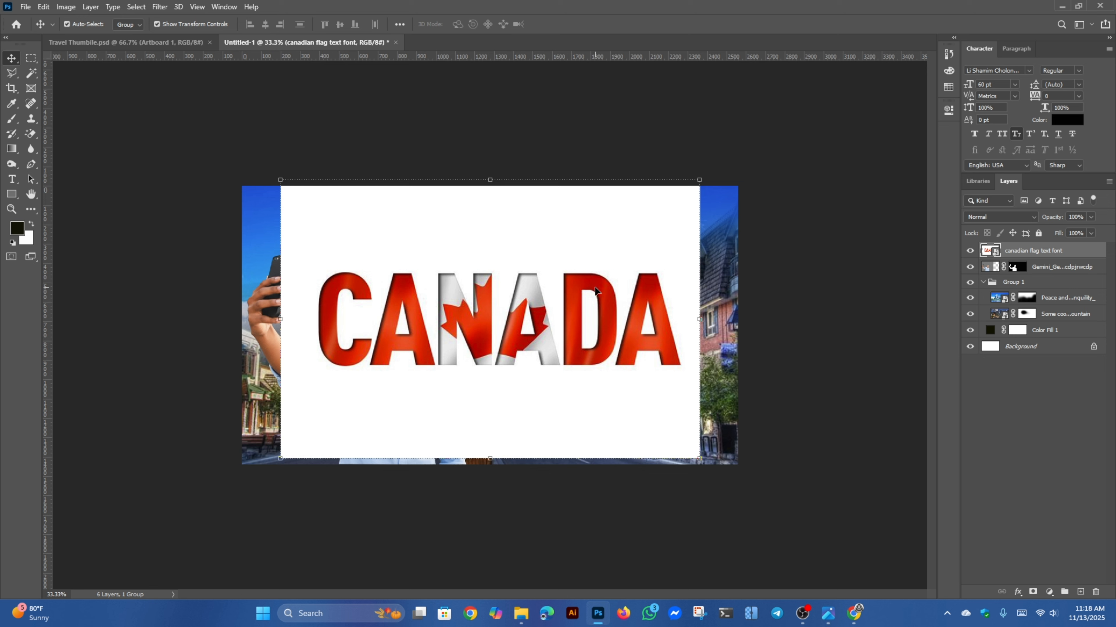
- Darken the CANADA text image with a Levels adjustment, setting the midtone input level to 0.08
key(ctrl+l)
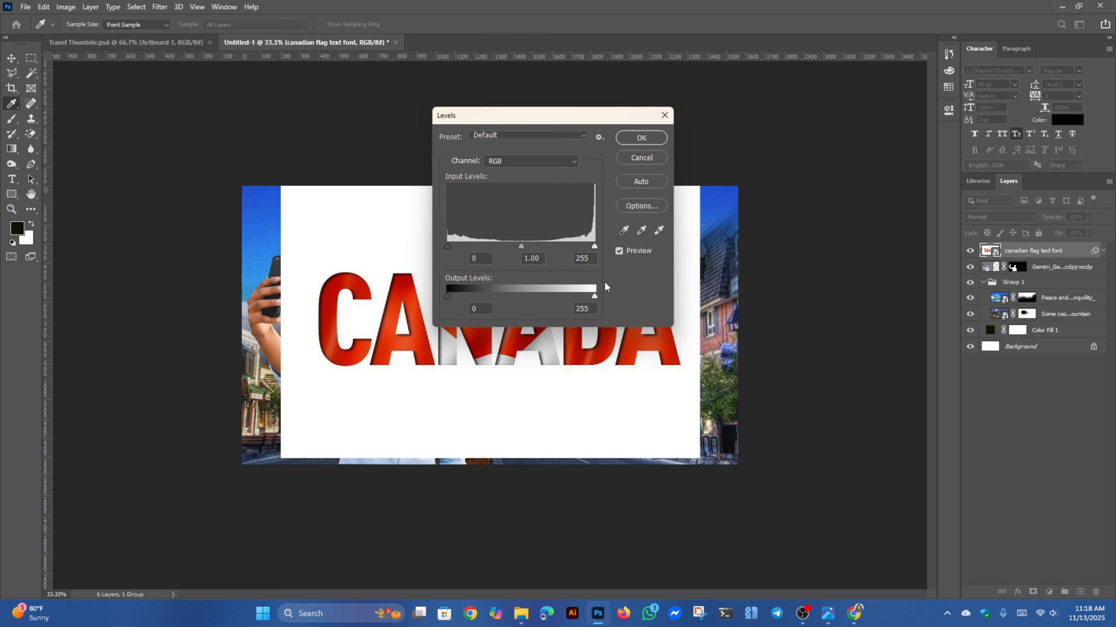
mouse_move(592, 246)
mouse_down()
mouse_move(530, 246)
mouse_move(594, 247)
mouse_up()
drag(523, 244, 605, 255)
key(shift+Tab)
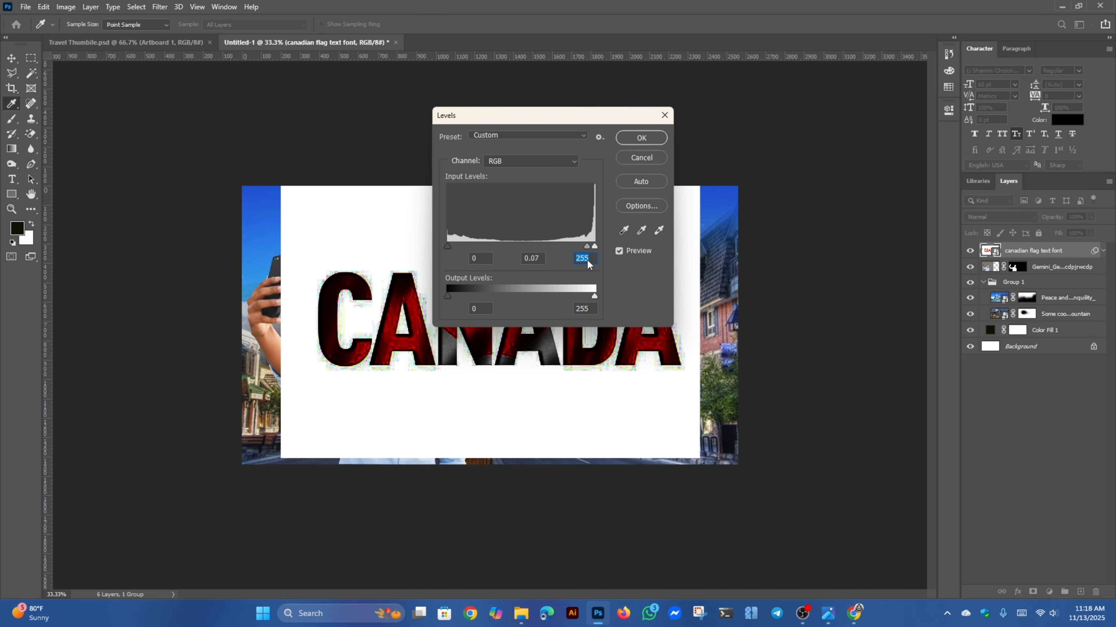
mouse_move(593, 247)
mouse_down()
mouse_move(572, 246)
mouse_move(586, 250)
mouse_up()
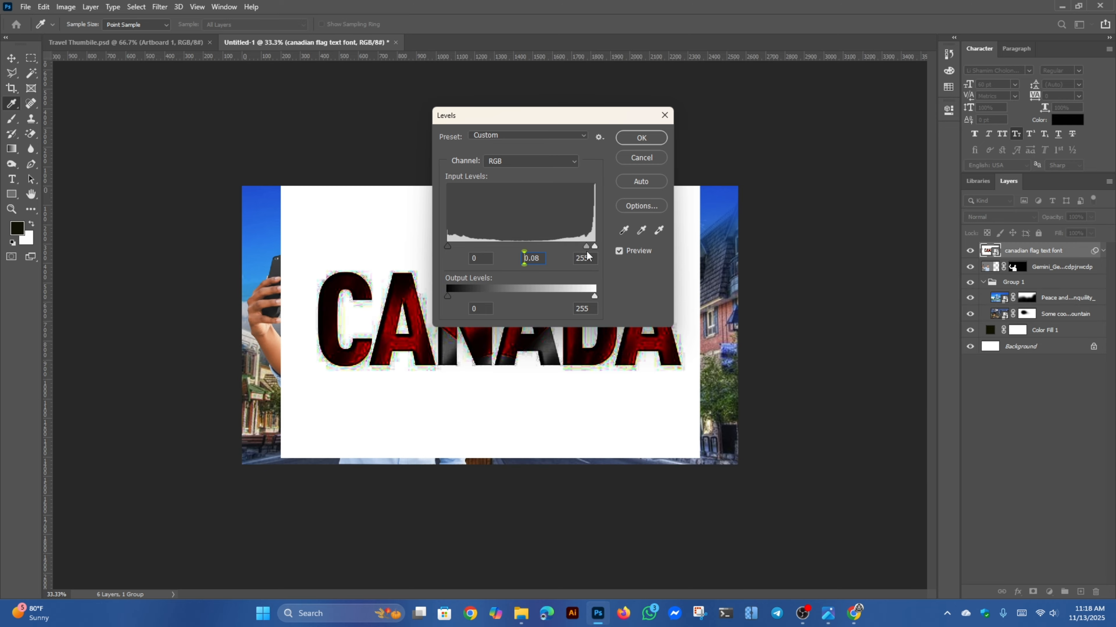
click(641, 138)
- Try to cut out the darkened CANADA letters by selecting the white background with the Magic Wand, adding a layer mask and inverting it
click(31, 73)
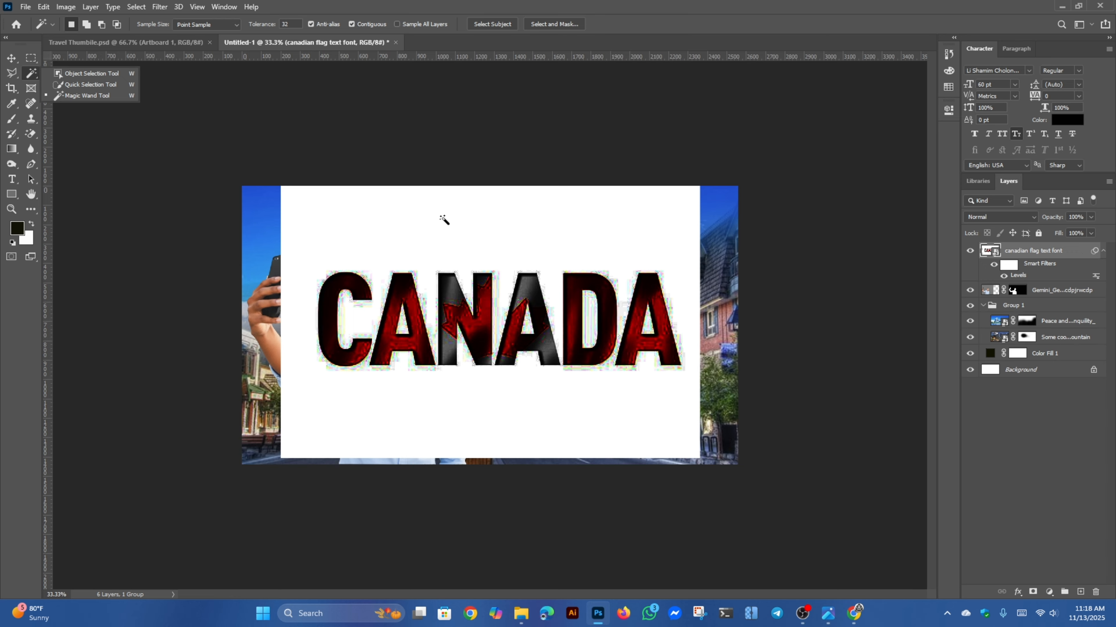
click(444, 222)
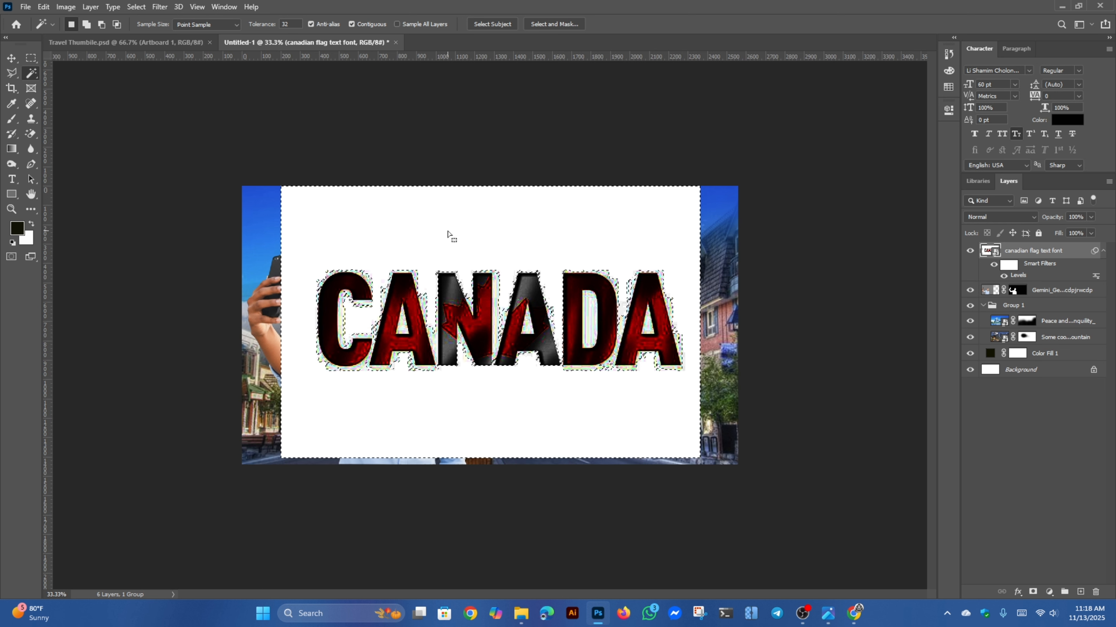
click(1033, 592)
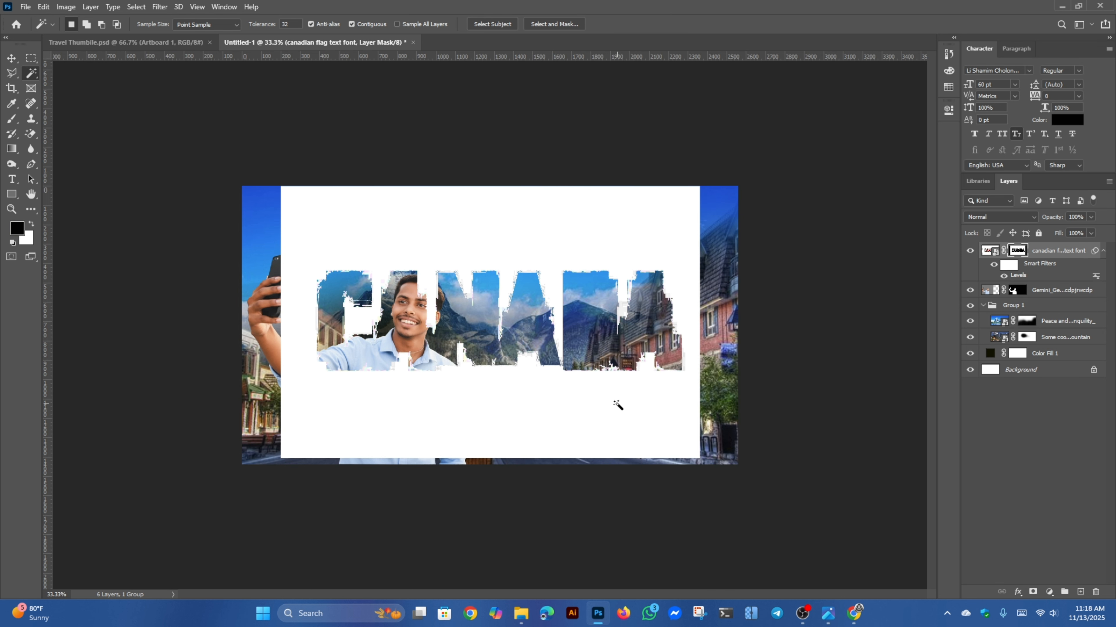
key(ctrl+i)
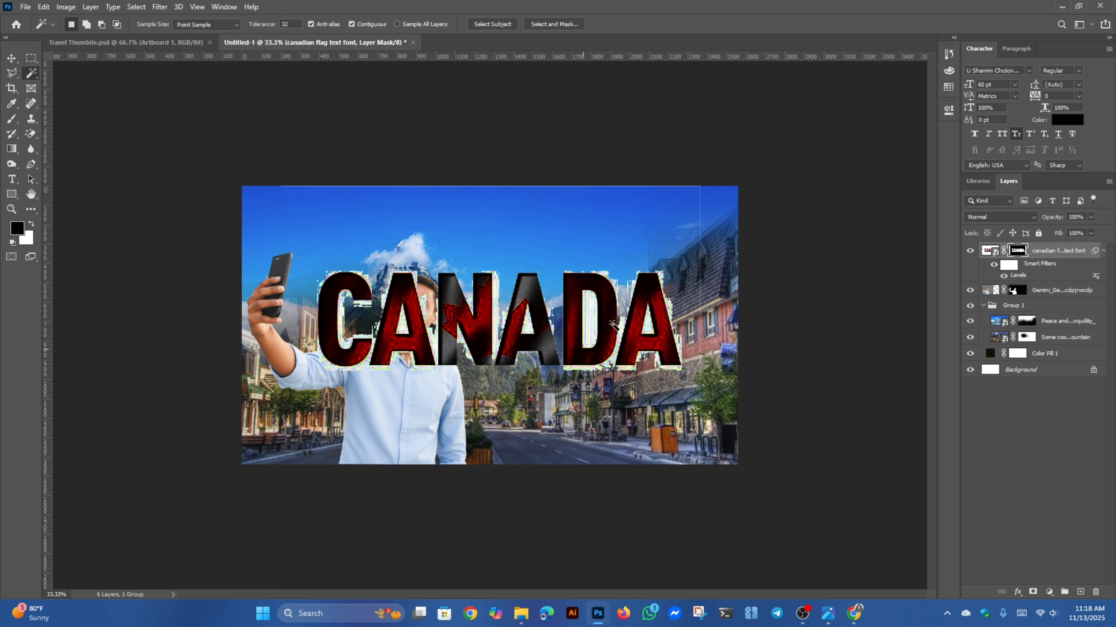
- Undo the mask inversion, the layer mask and the Levels adjustment on the CANADA text layer
key(ctrl+z)
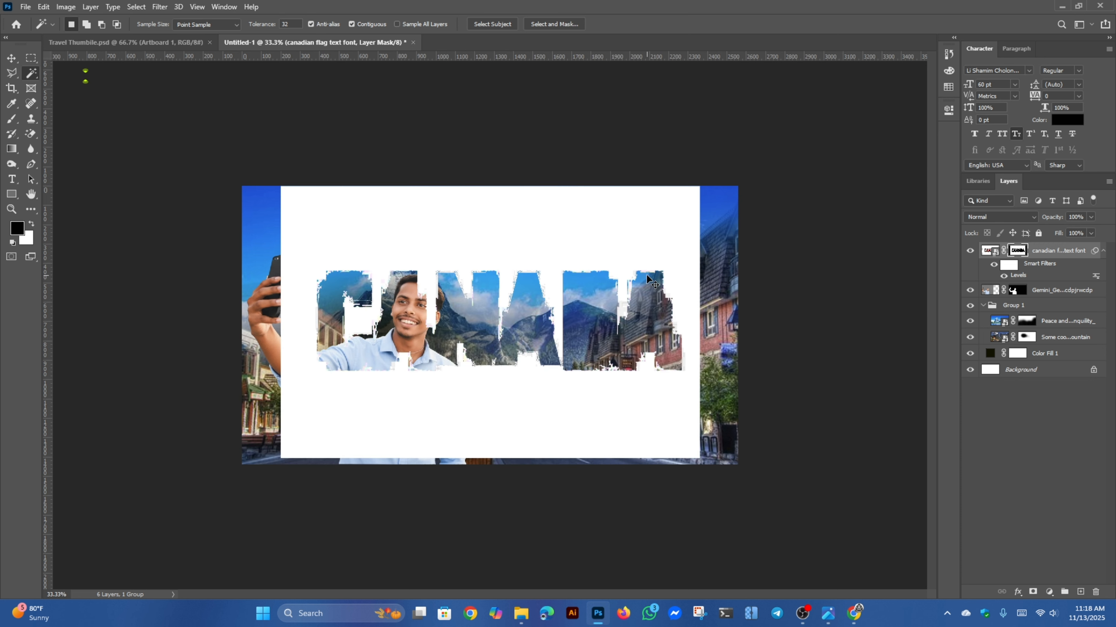
key(ctrl+z)
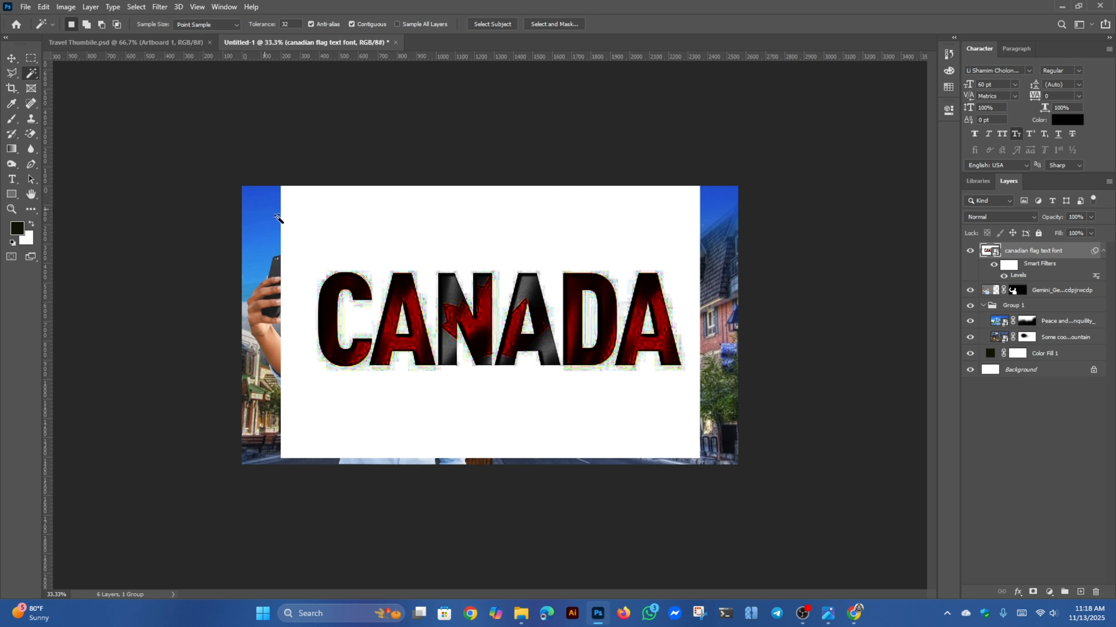
key(ctrl+z)
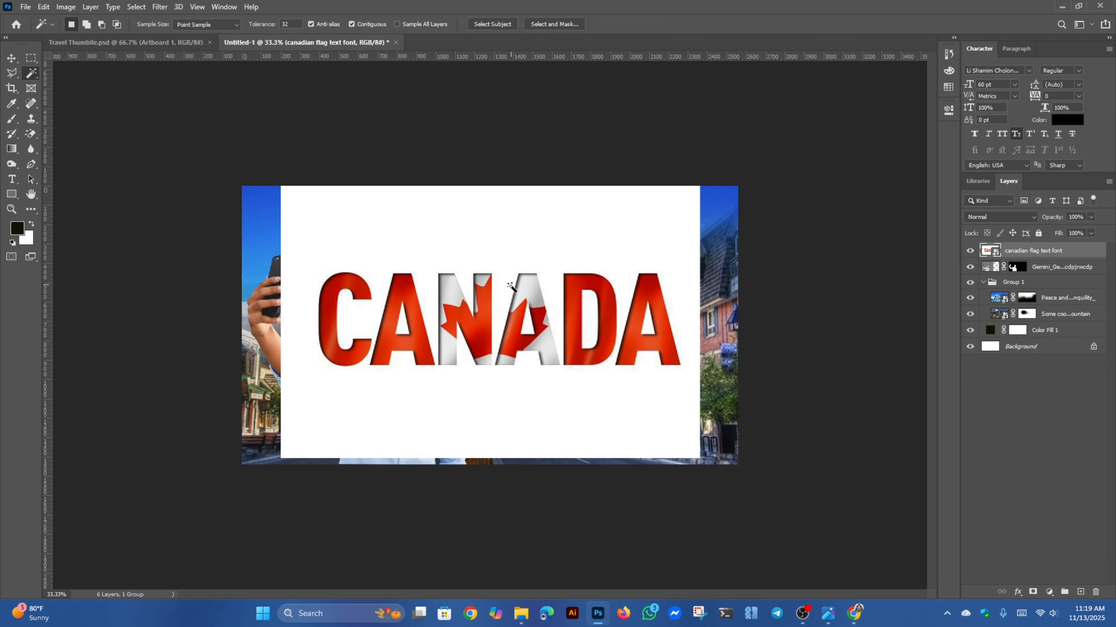
- Select the white background and letter counters of CANADA with Magic Wand and Quick Selection, leaving the letters' own white areas unselected
click(429, 217)
right_click(31, 73)
click(101, 91)
key(ctrl+plus)
key(ctrl+plus)
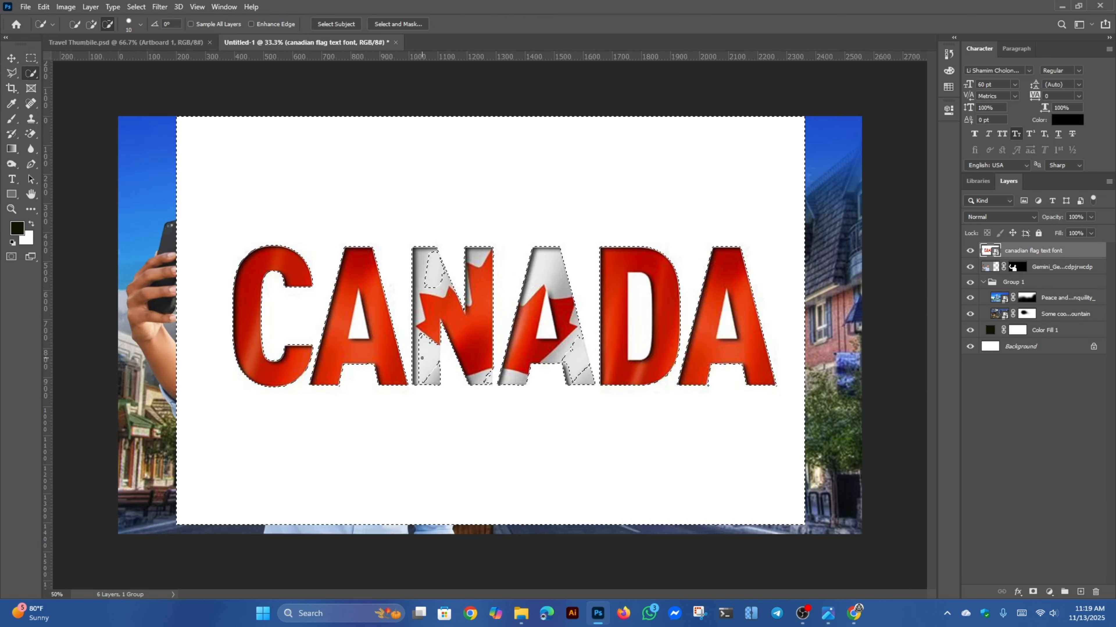
click(444, 259)
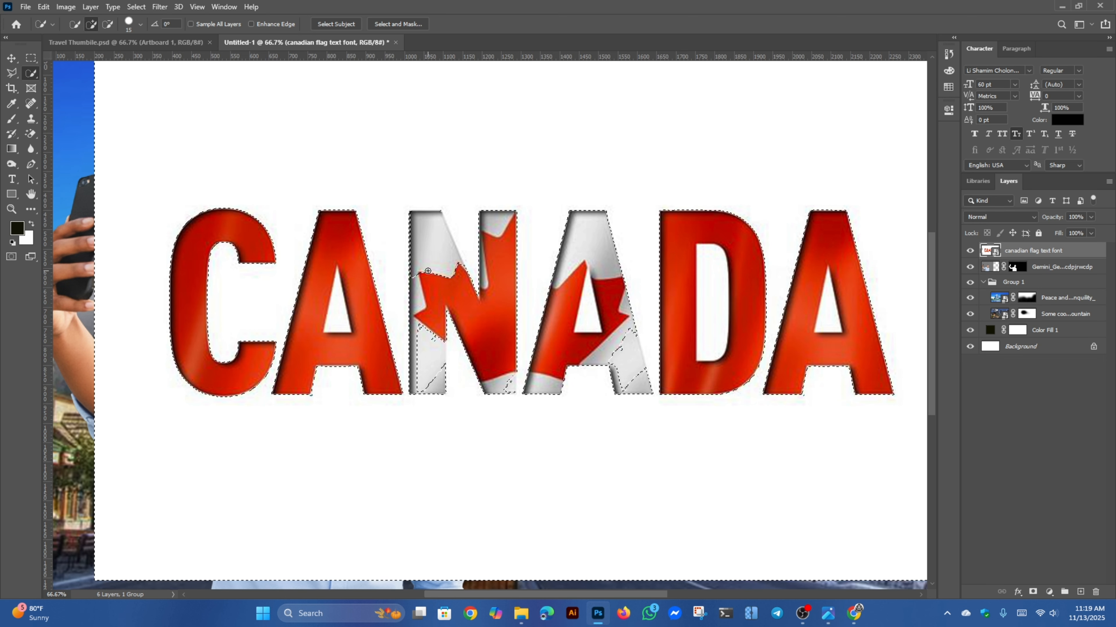
key(alt)
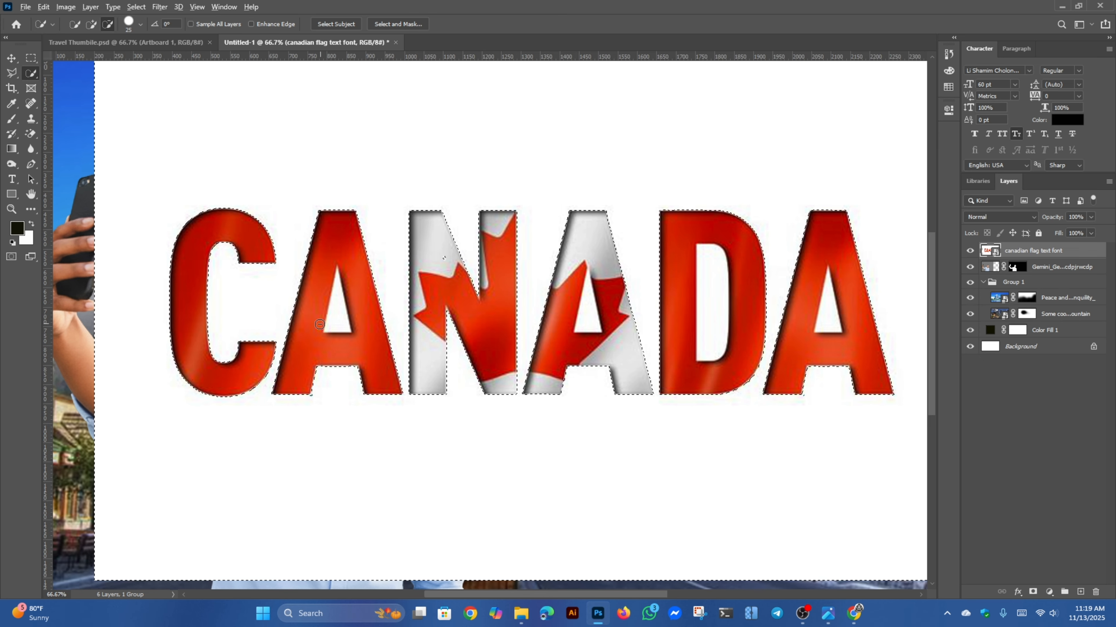
key(alt)
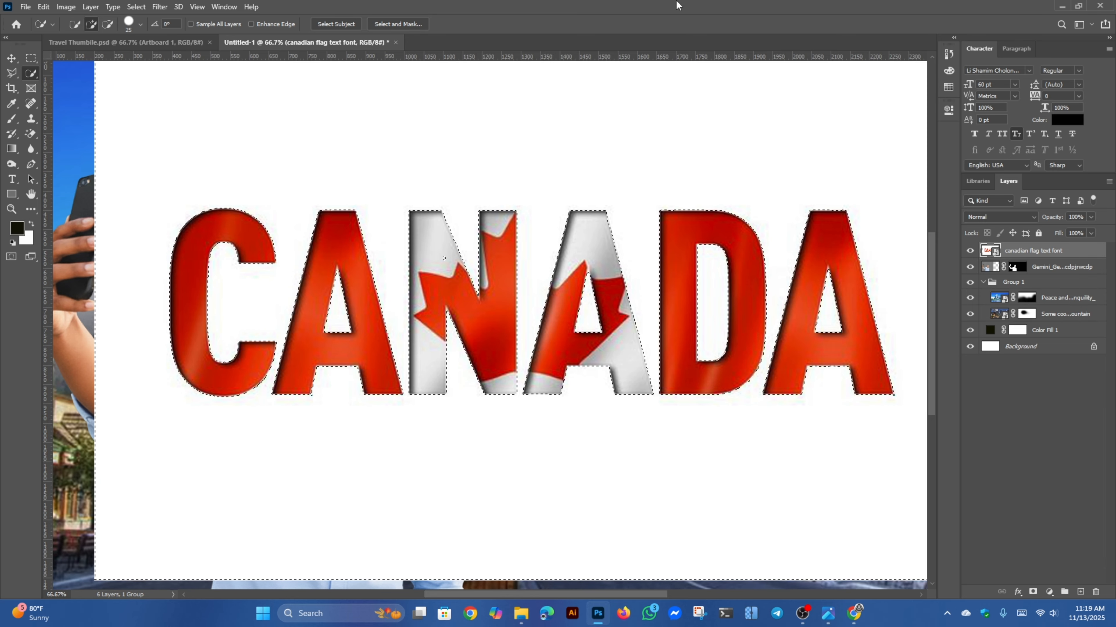
key(alt)
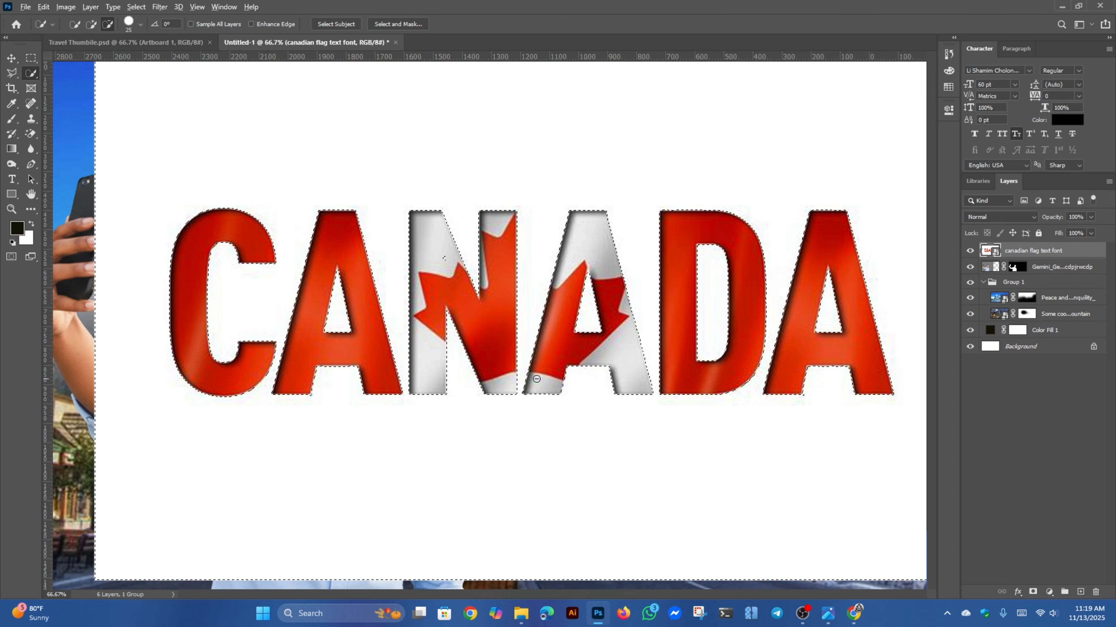
- Add a layer mask from the selection to the CANADA text layer and invert it to keep only the letters
scroll(536, 379, down, 3)
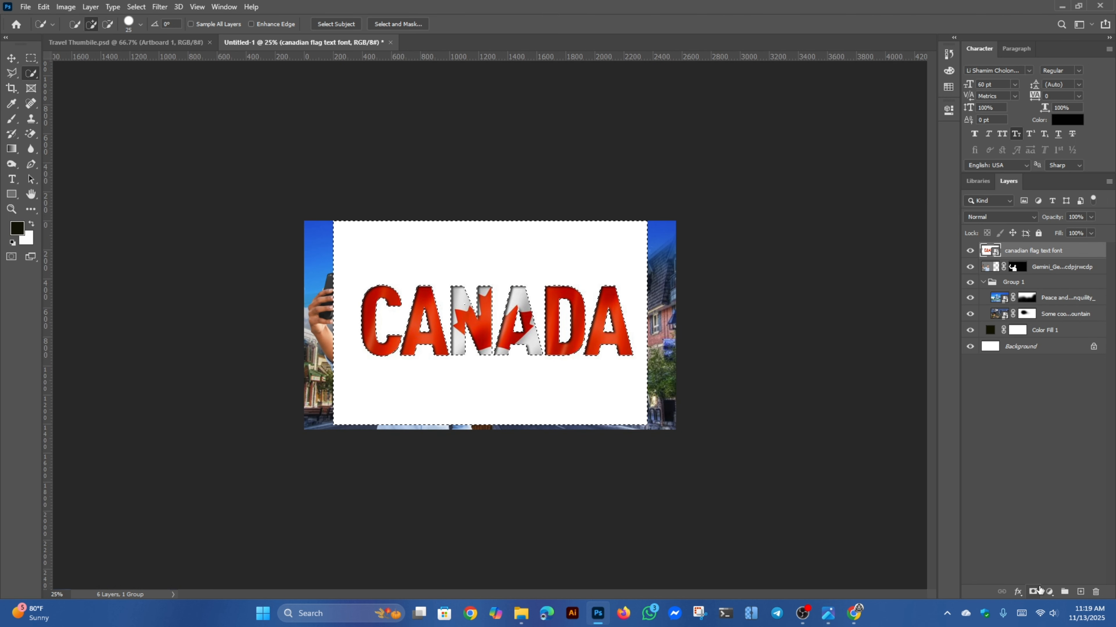
click(1036, 590)
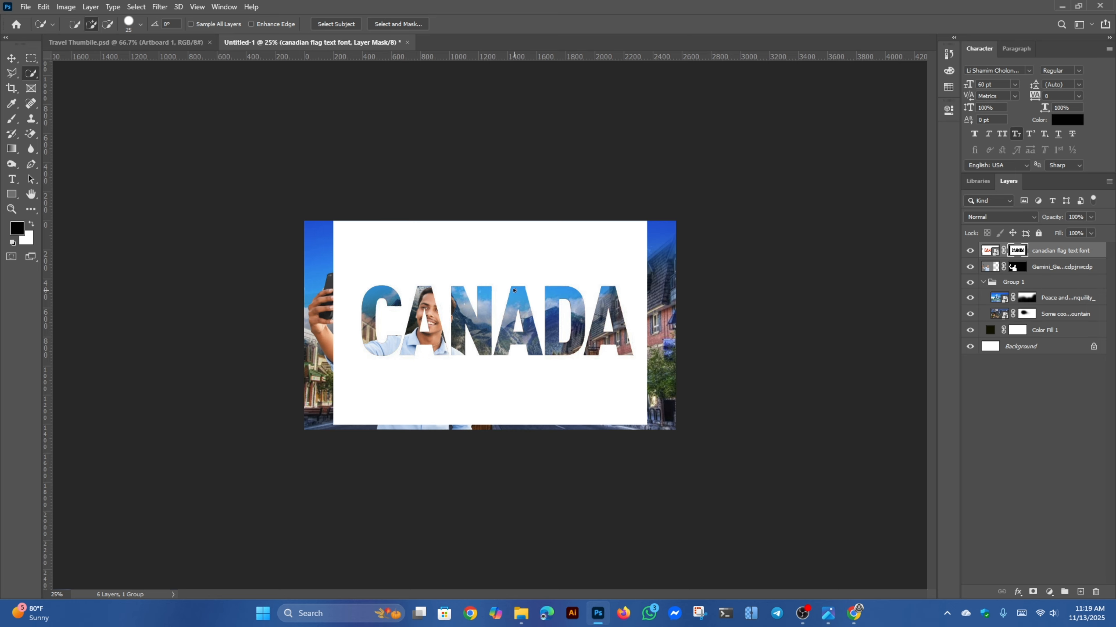
key(ctrl+i)
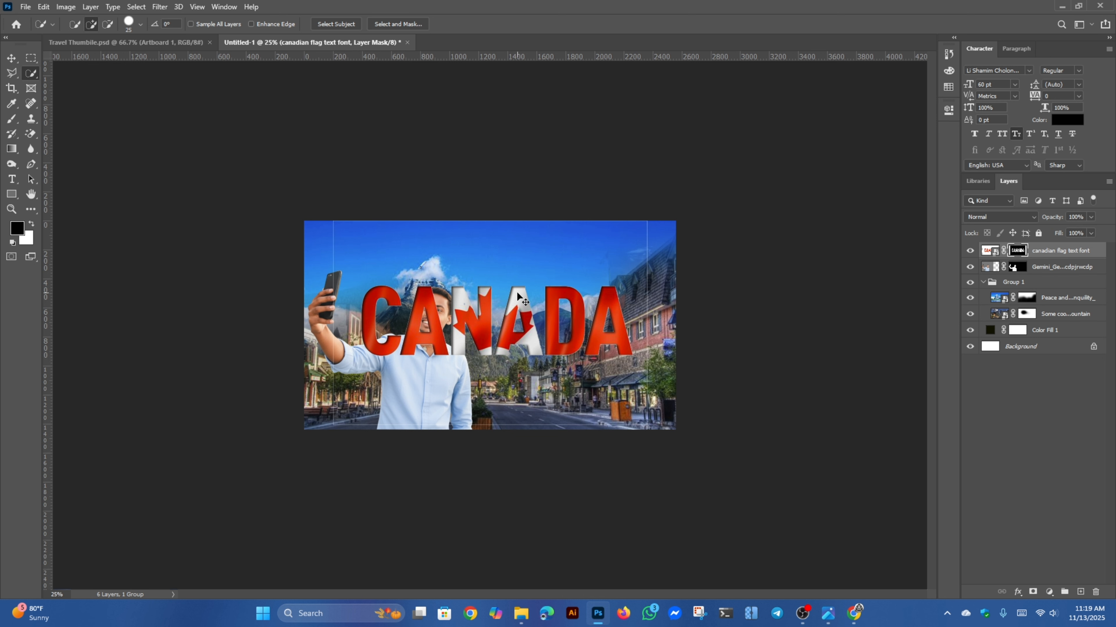
- Convert the masked "canadian flag text font" layer to a smart object
click(15, 56)
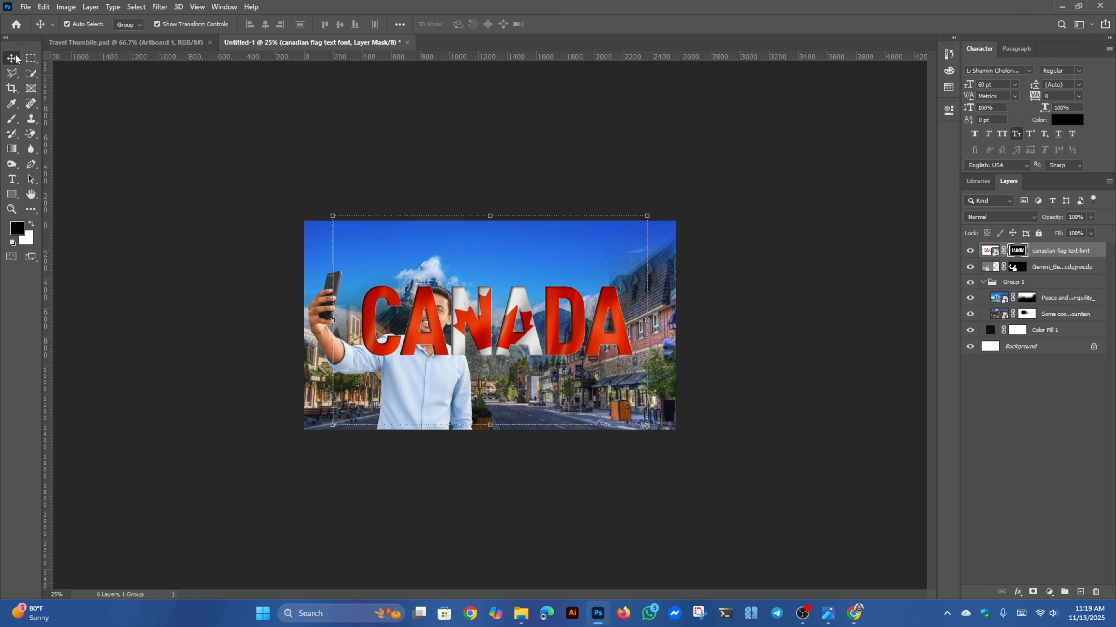
right_click(1051, 258)
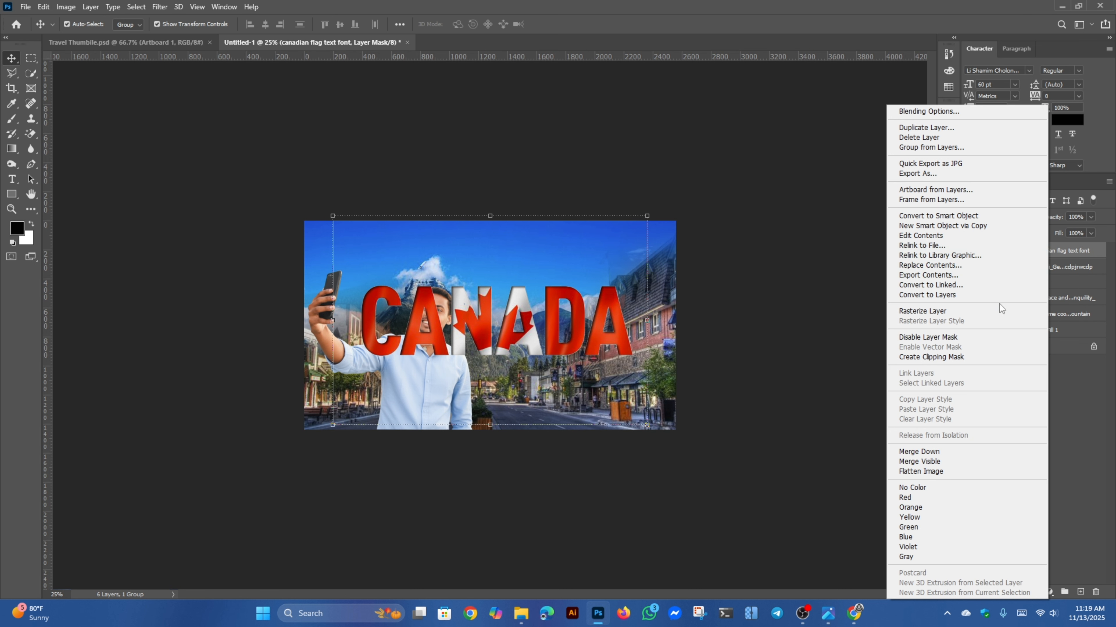
click(922, 229)
- Move the CANADA text slightly upward and place its layer at the top of Group 1, behind the cut-out man
click(580, 321)
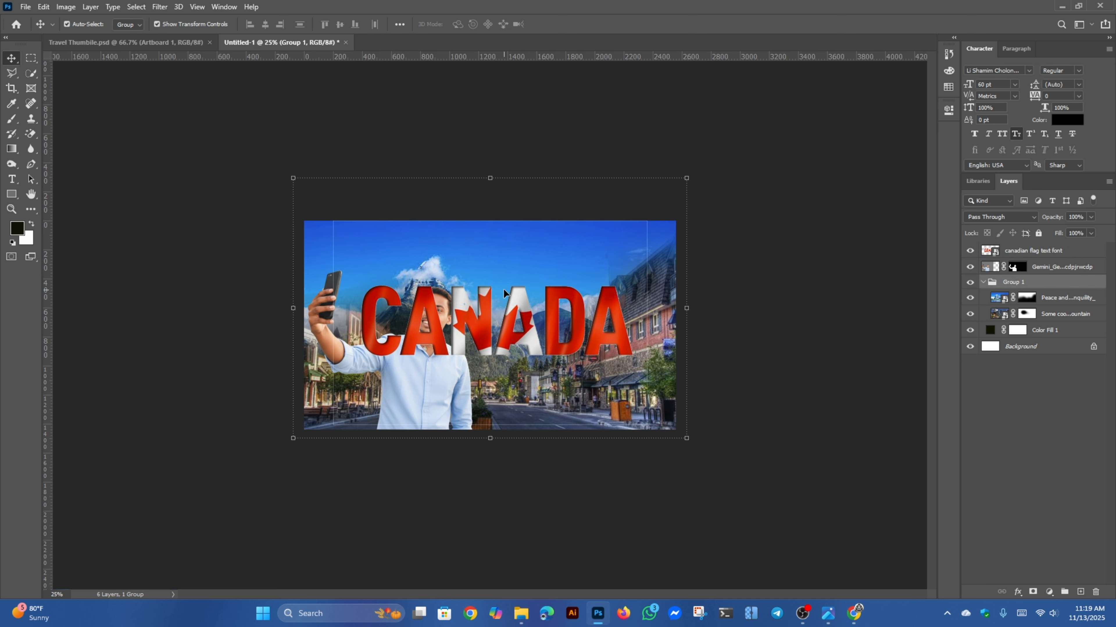
ctrl+click(522, 313)
key(ctrl+t)
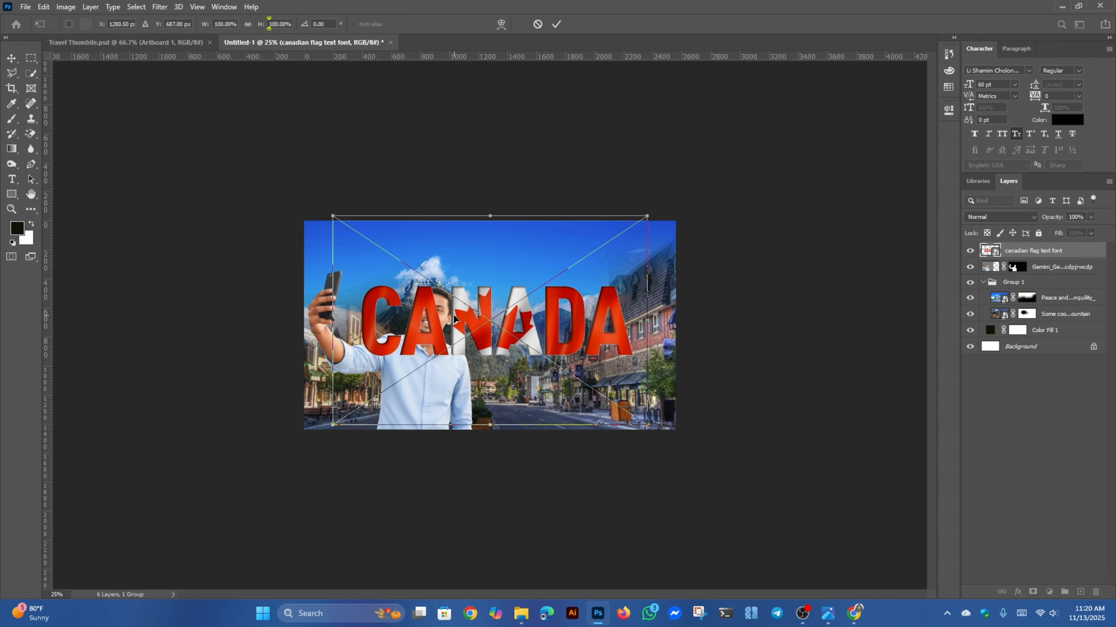
drag(454, 319, 454, 311)
drag(1035, 253, 1041, 282)
click(487, 289)
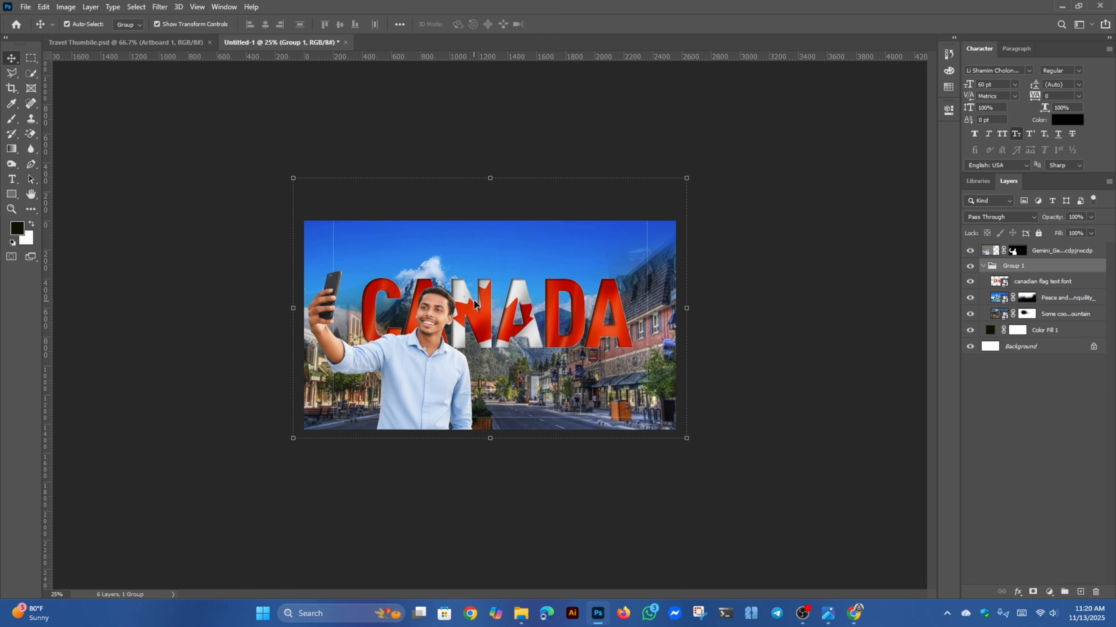
click(1031, 255)
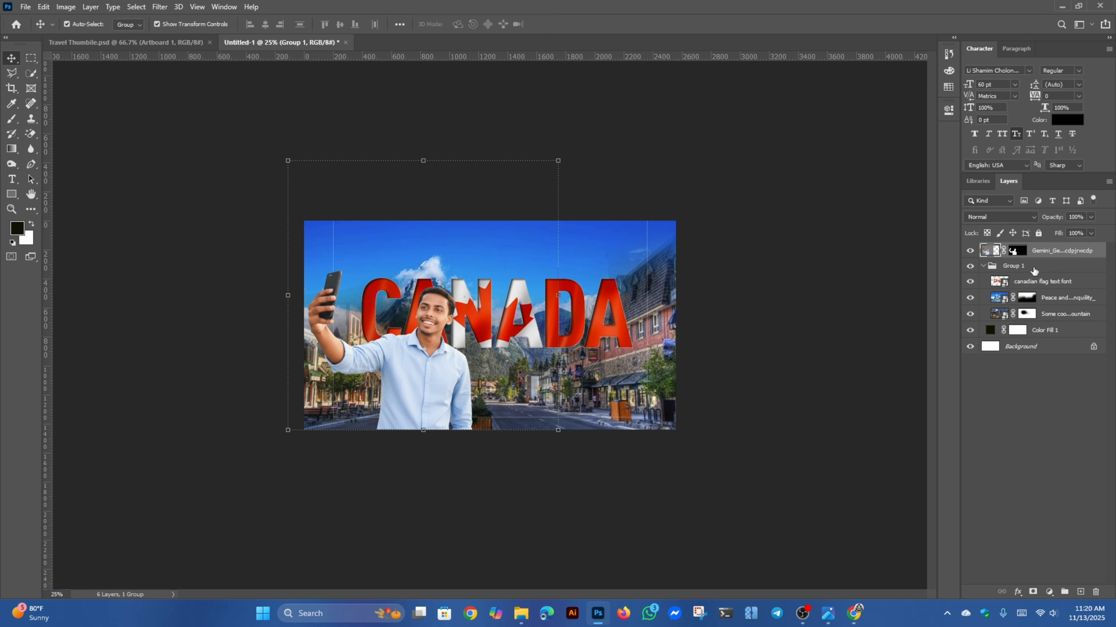
- Try converting Group 1 to a smart object, toggle its visibility to check it, and undo the conversion
click(1026, 266)
right_click(1028, 269)
click(773, 287)
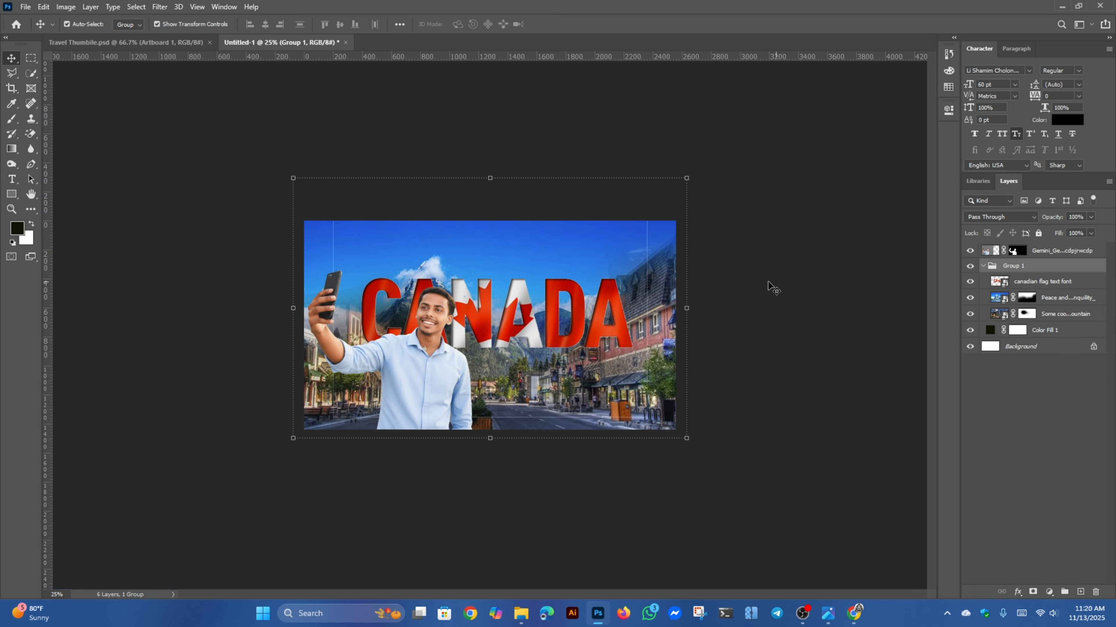
click(909, 299)
click(1026, 267)
right_click(1027, 267)
click(953, 287)
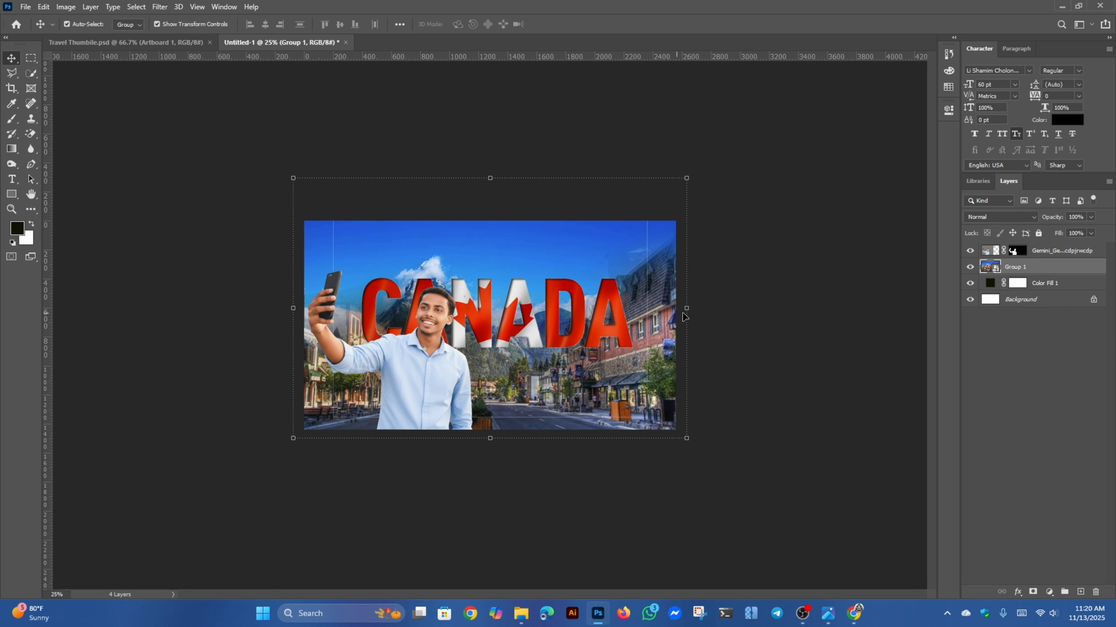
drag(686, 309, 636, 308)
key(Escape)
click(970, 267)
click(970, 267)
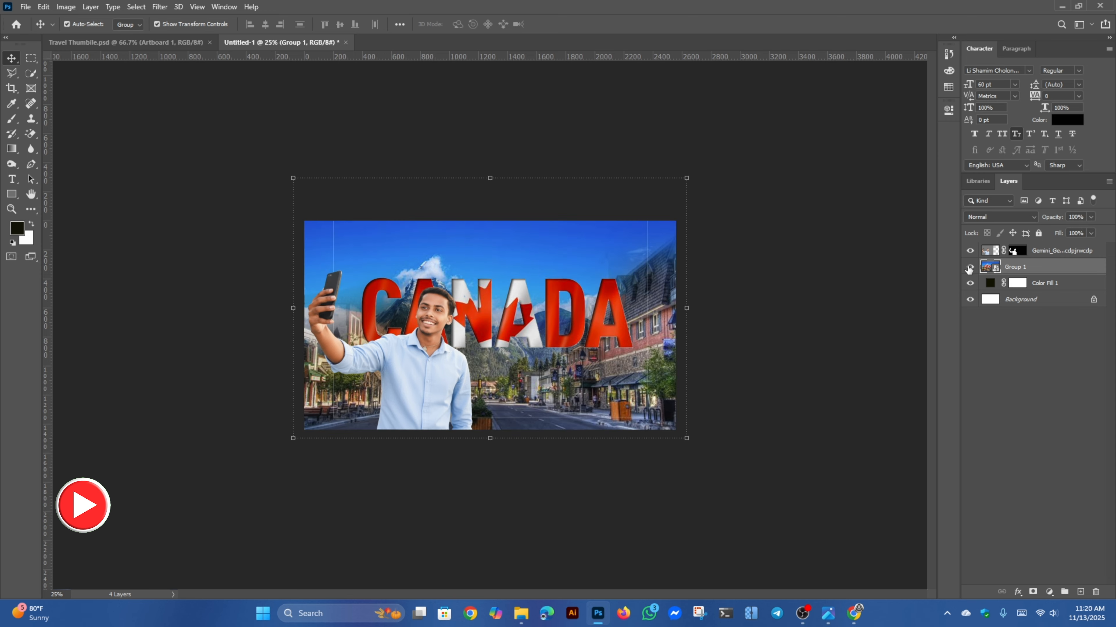
click(970, 268)
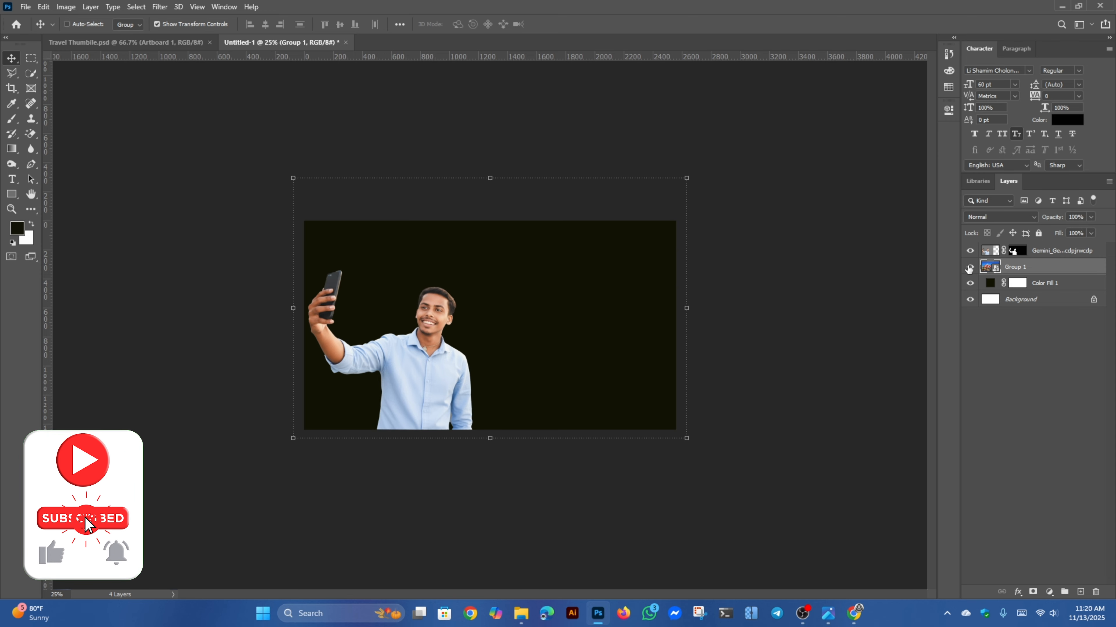
click(969, 268)
key(ctrl+z)
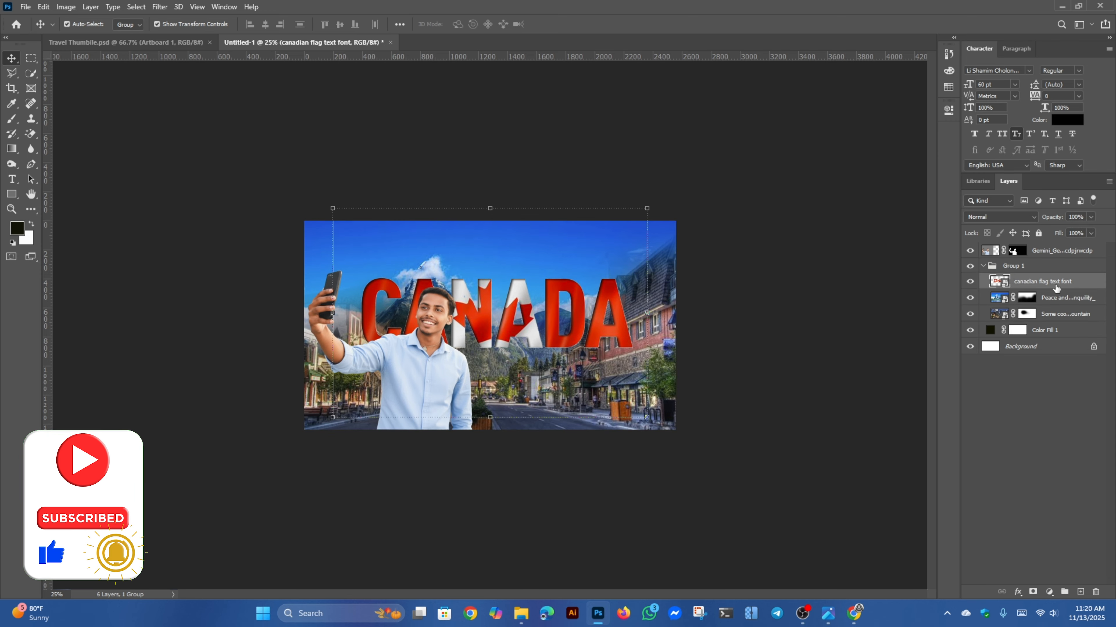
- Convert Group 1 to a smart object once more and undo it
click(1023, 267)
right_click(1023, 267)
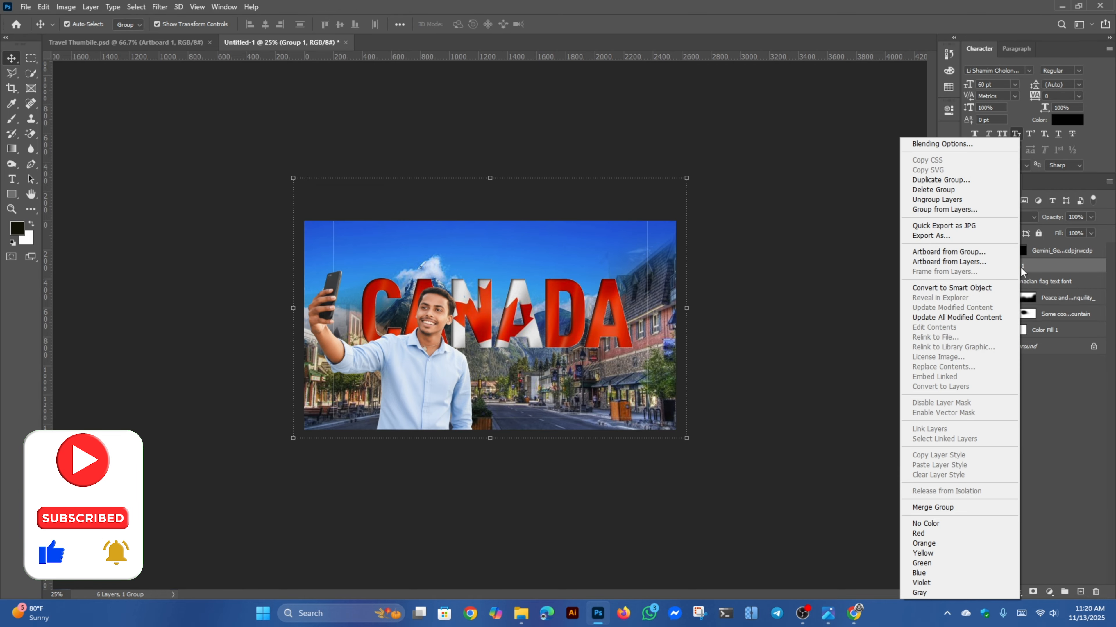
click(964, 288)
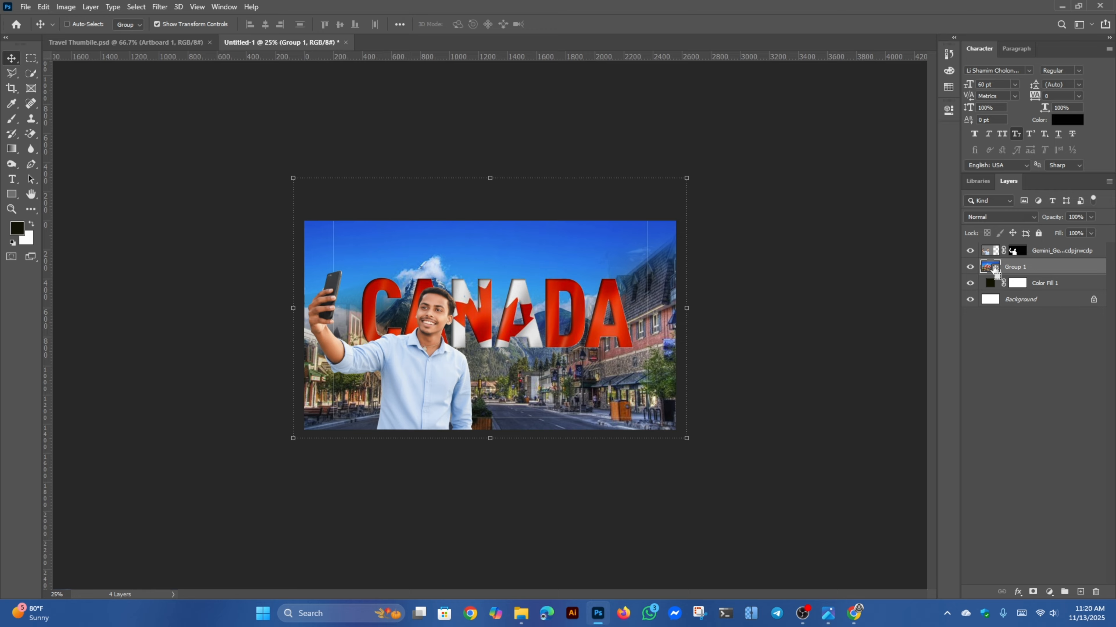
key(ctrl+z)
- Move the "canadian flag text font" layer out of Group 1 to directly above the group
click(1005, 283)
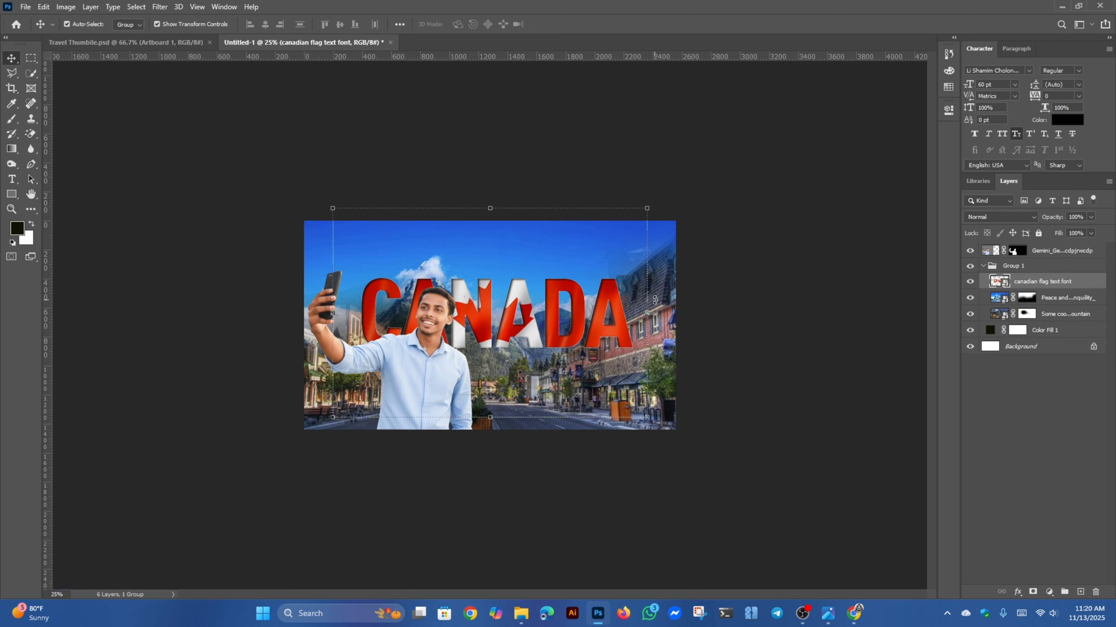
key(ctrl+t)
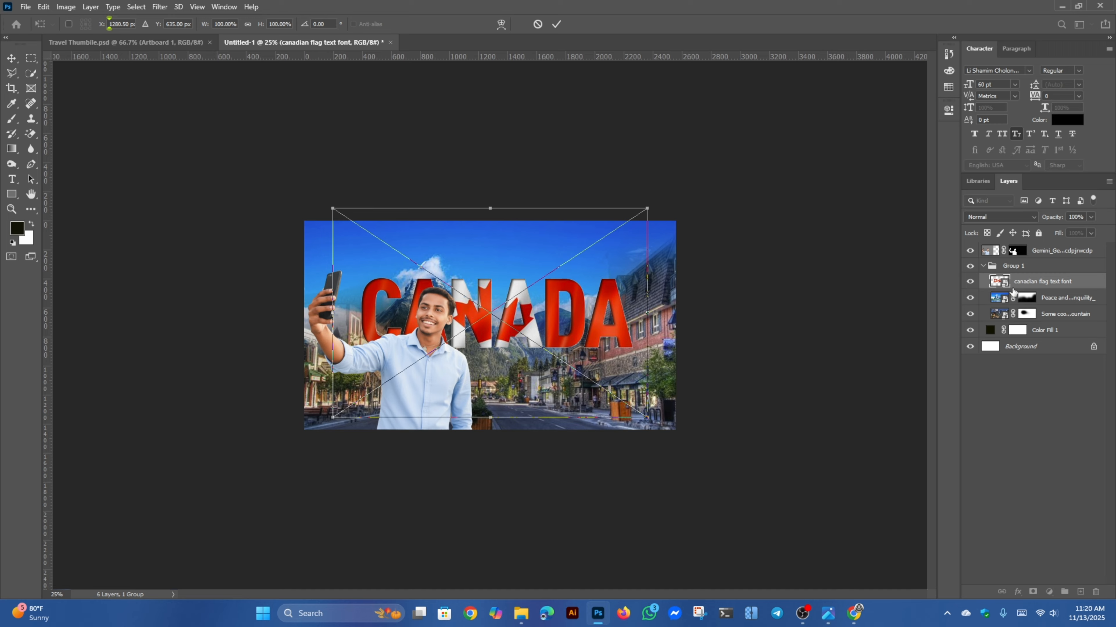
drag(1012, 292, 1008, 265)
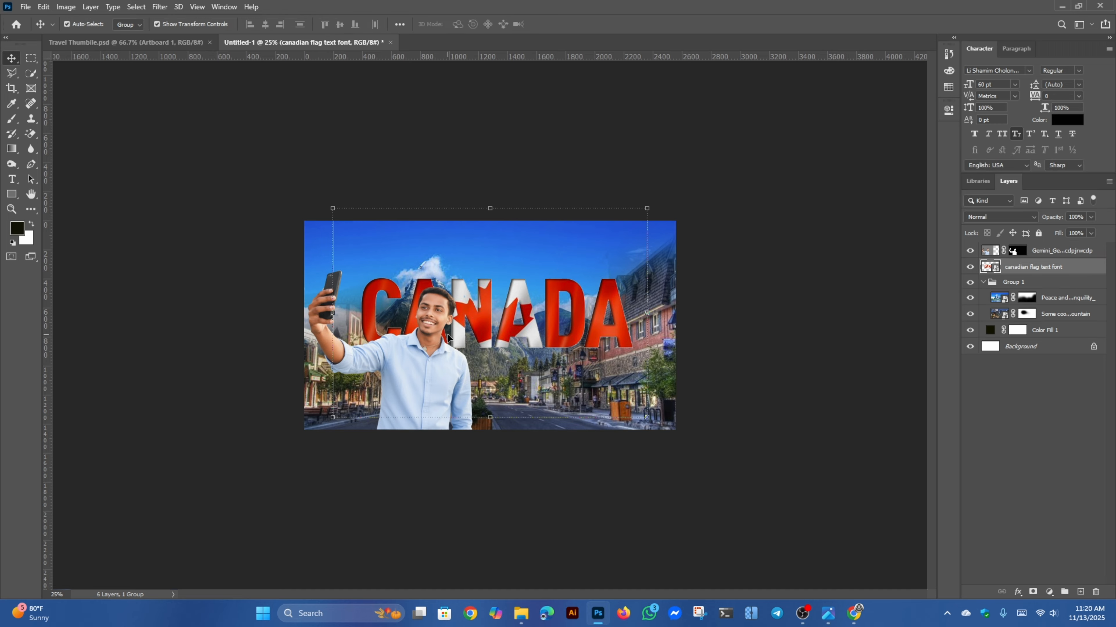
- Scale the CANADA text to about 61.7%, rotate it about 11.7° clockwise, and position it lower behind the man
drag(482, 313, 486, 336)
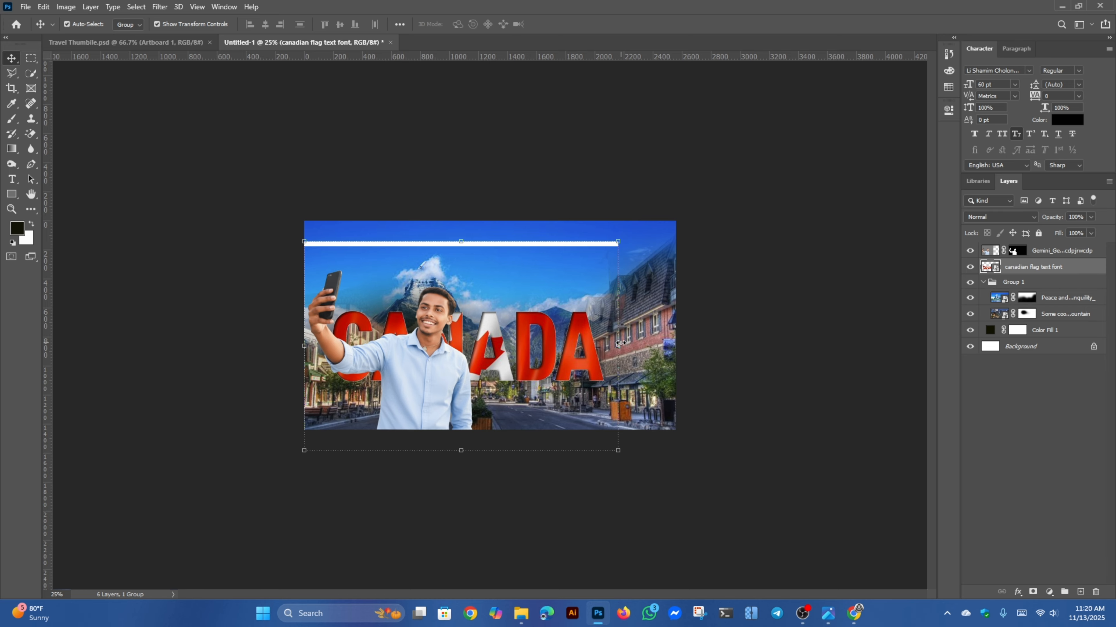
drag(619, 343, 538, 326)
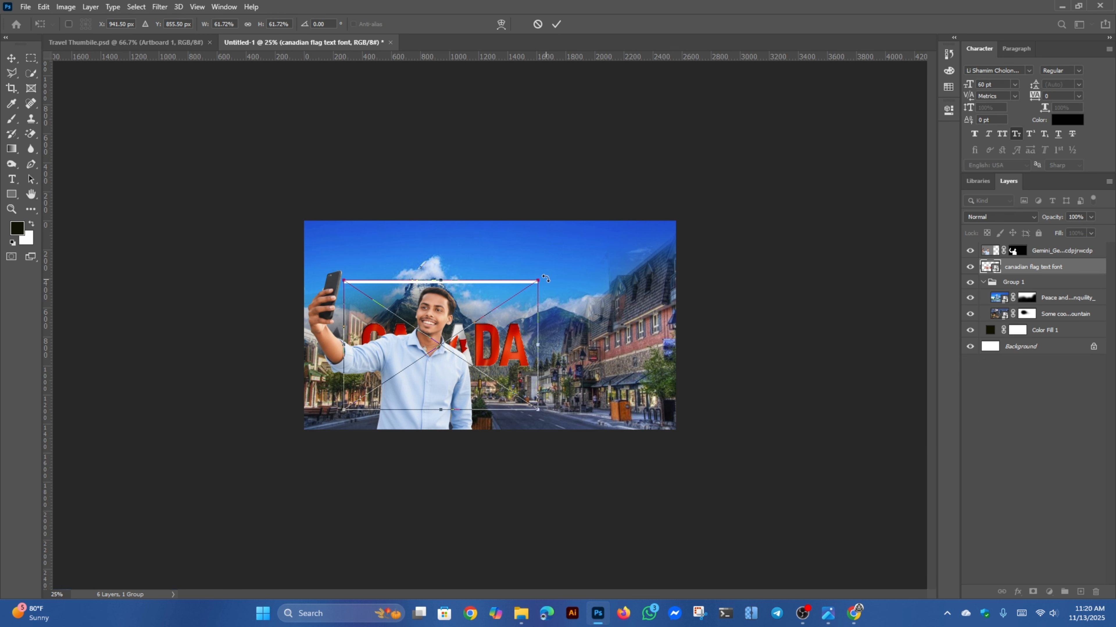
drag(545, 278, 557, 301)
mouse_move(476, 355)
mouse_down()
mouse_move(456, 349)
mouse_move(466, 362)
mouse_up()
key(ctrl+plus)
key(ctrl+plus)
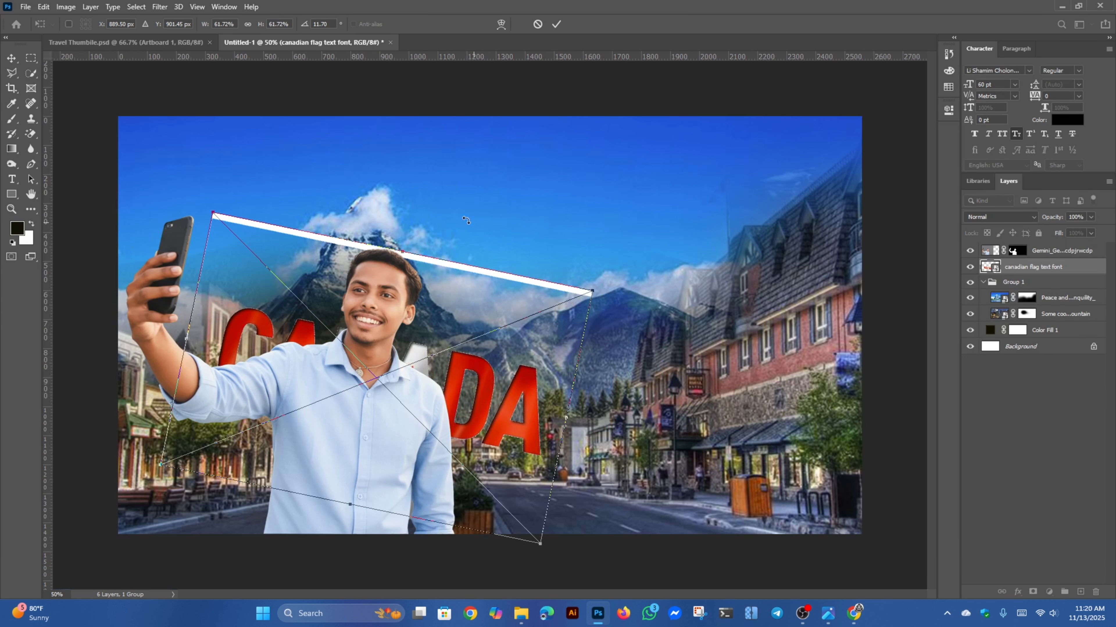
click(556, 24)
- Add a layer mask to the CANADA text layer and brush away the white strip above the letters and leftover edge traces
click(1033, 591)
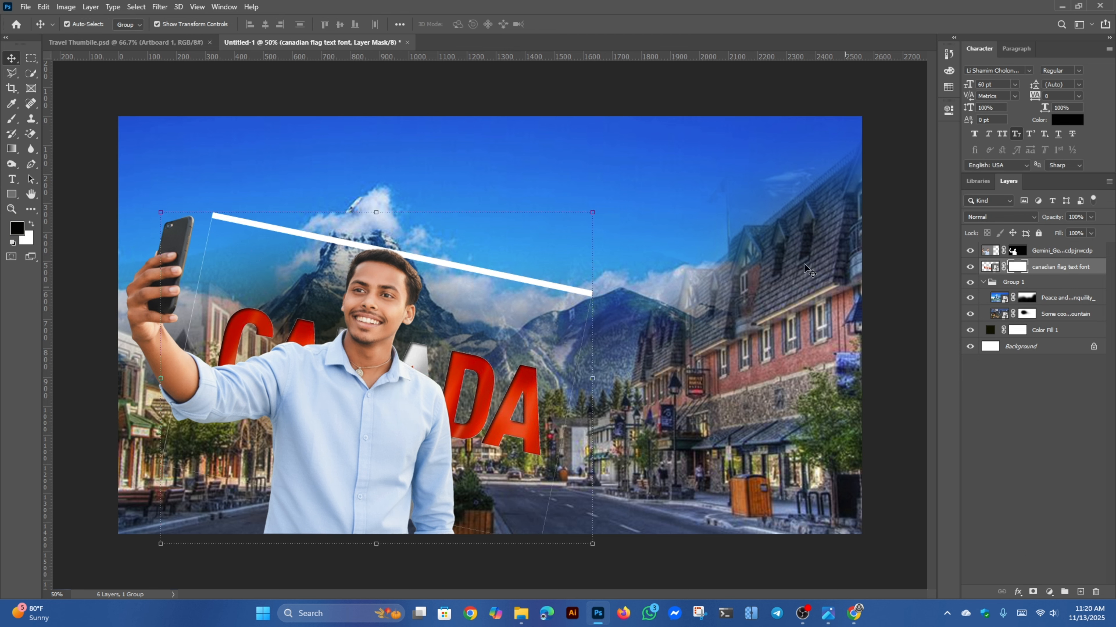
click(12, 119)
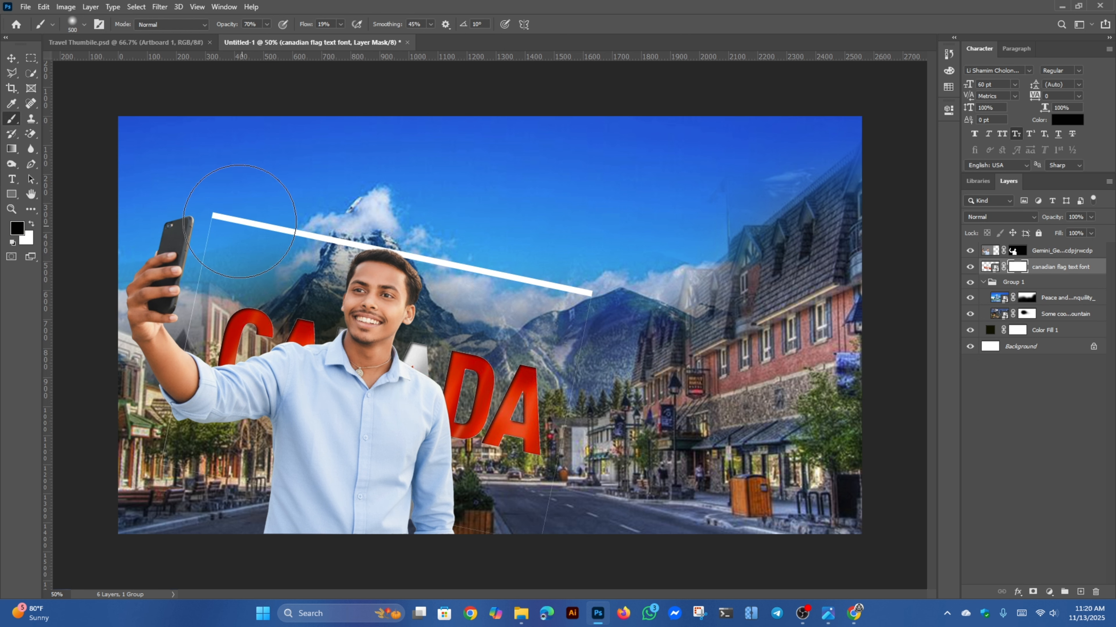
mouse_move(215, 217)
mouse_down()
mouse_move(600, 287)
mouse_move(286, 220)
mouse_up()
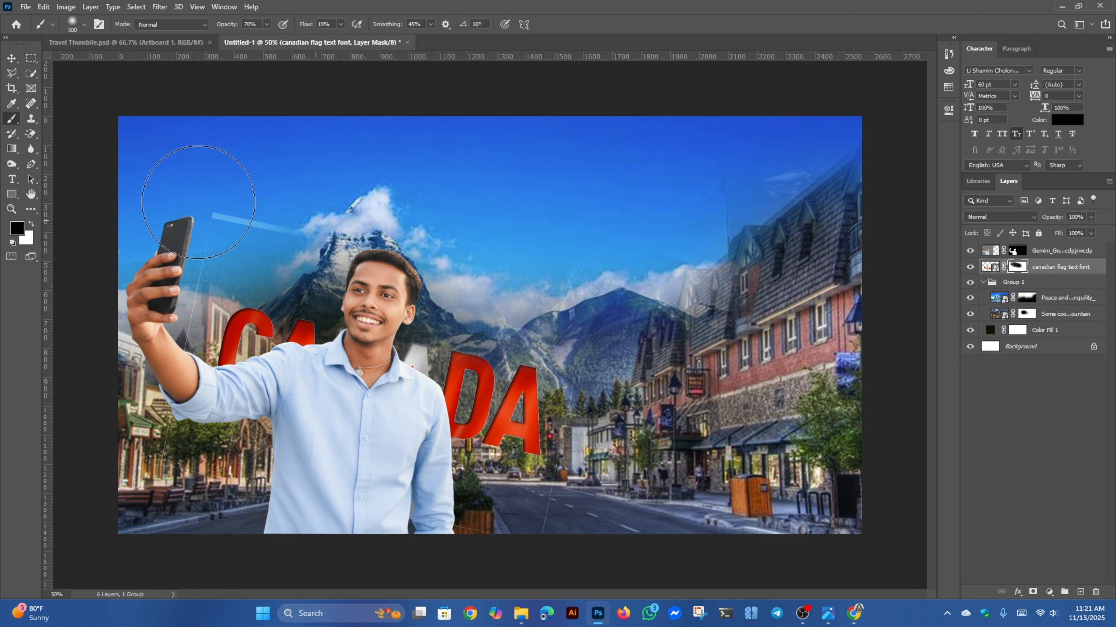
mouse_move(188, 202)
mouse_down()
mouse_move(132, 205)
mouse_move(232, 208)
mouse_move(181, 250)
mouse_move(130, 328)
mouse_move(149, 312)
mouse_up()
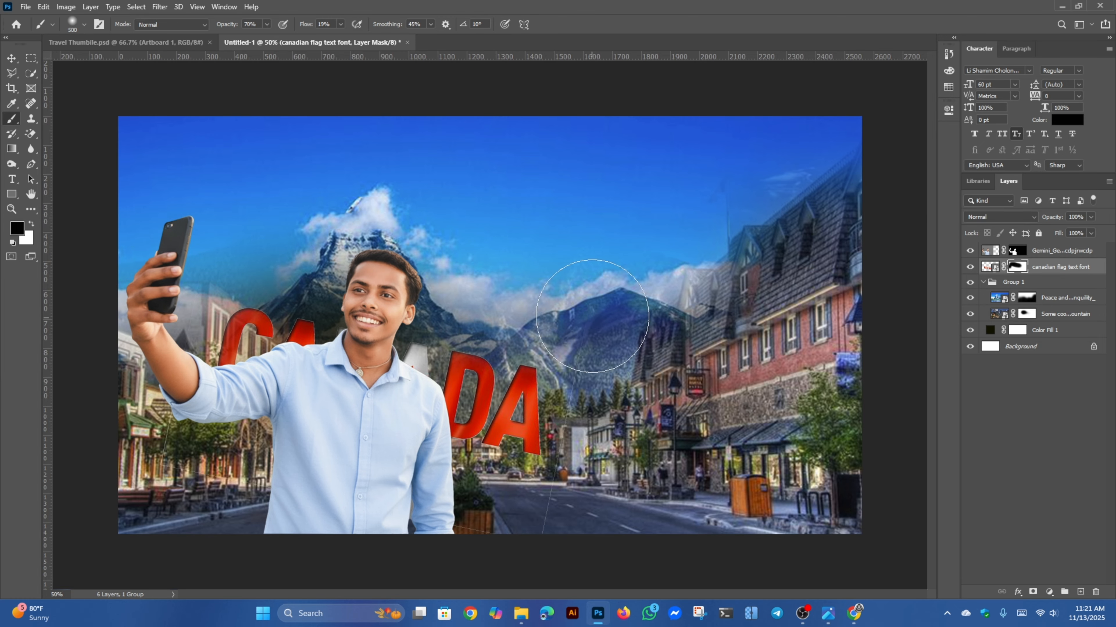
click(12, 57)
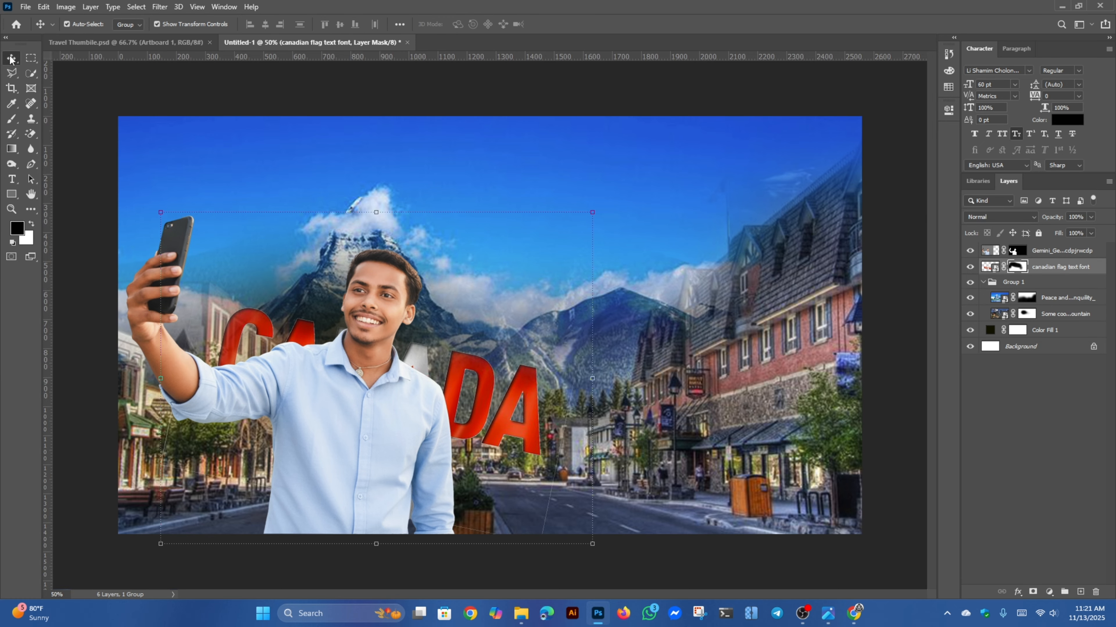
- Examine the CANADA text's look in the Travel Thumbile.psd reference and return to the working document
click(178, 44)
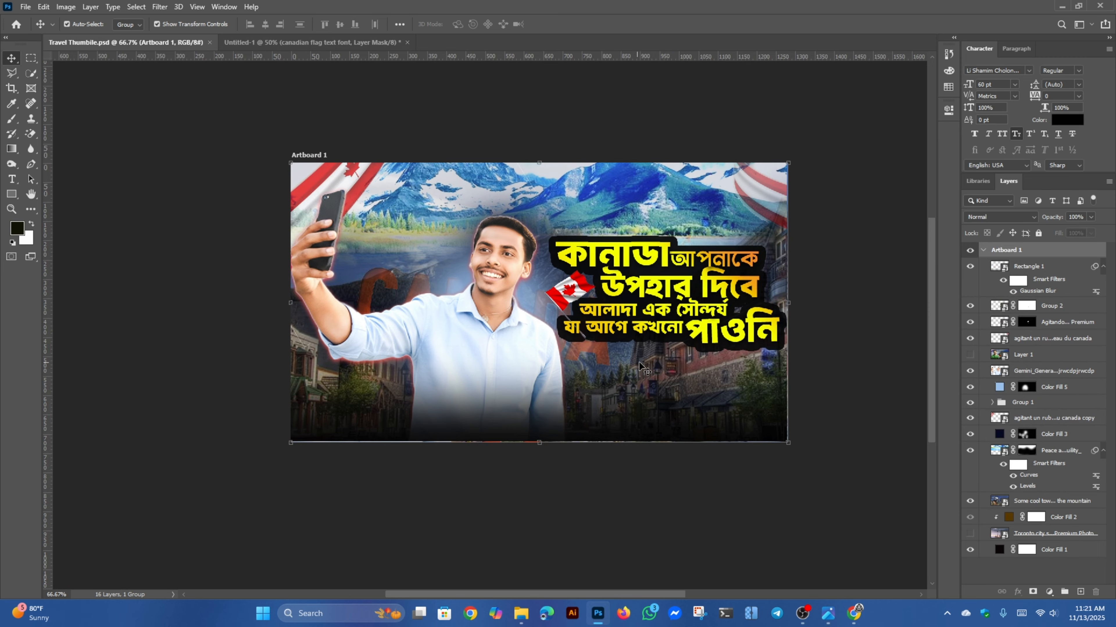
click(283, 44)
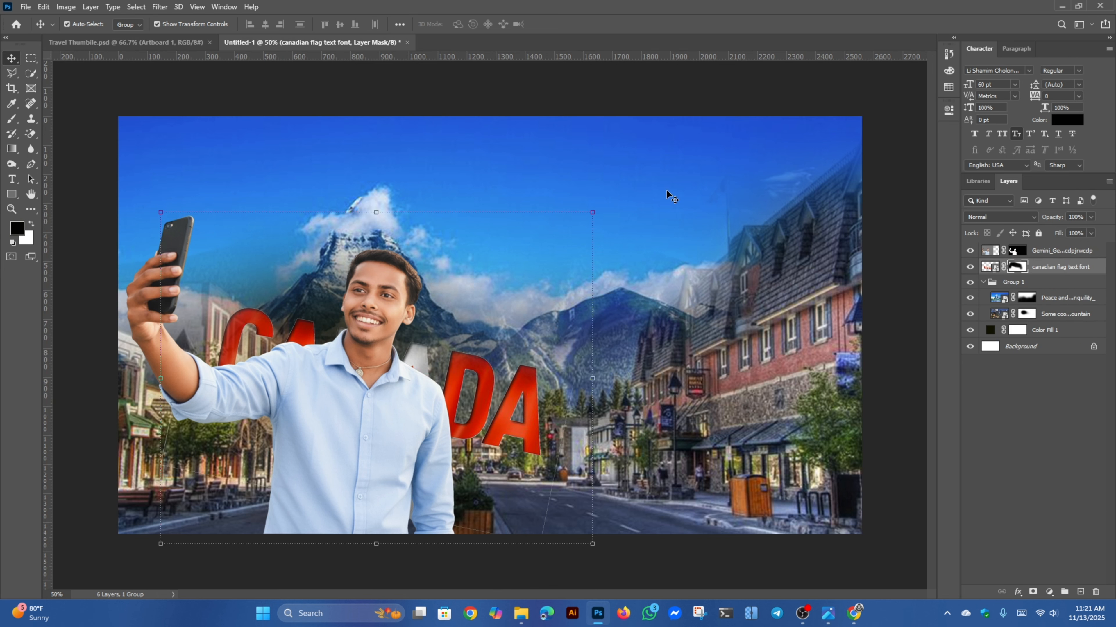
key(ctrl+minus)
key(ctrl)
- Add a solid color fill layer in d5ff00 above the CANADA text and clip it to the text layer
click(1031, 267)
click(1051, 592)
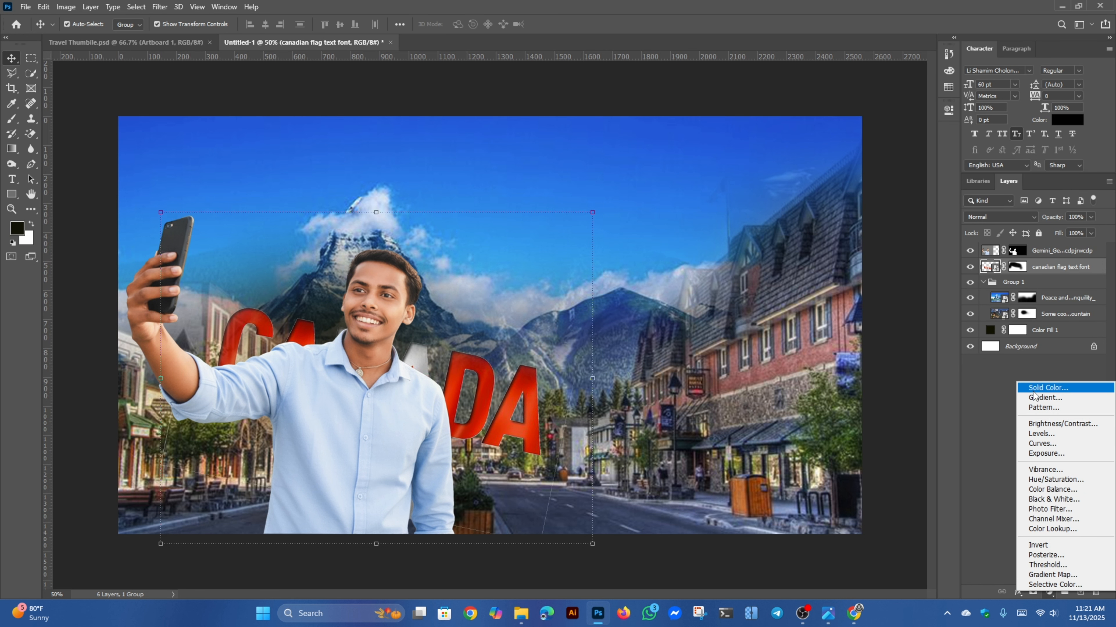
click(1049, 386)
text(d5ff00)
click(1072, 258)
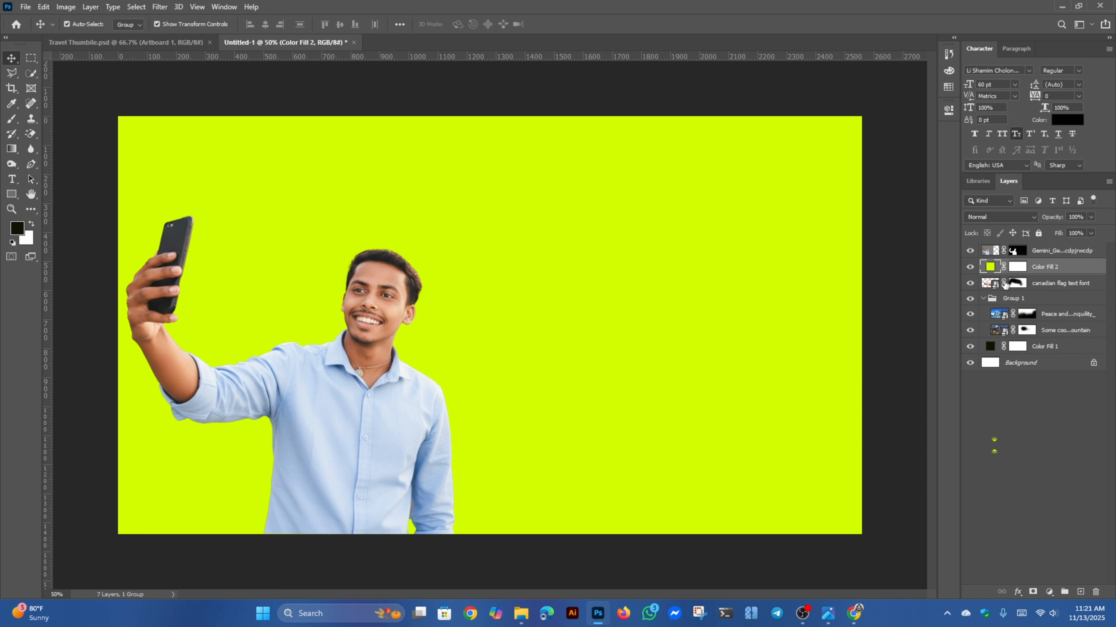
alt+click(1001, 270)
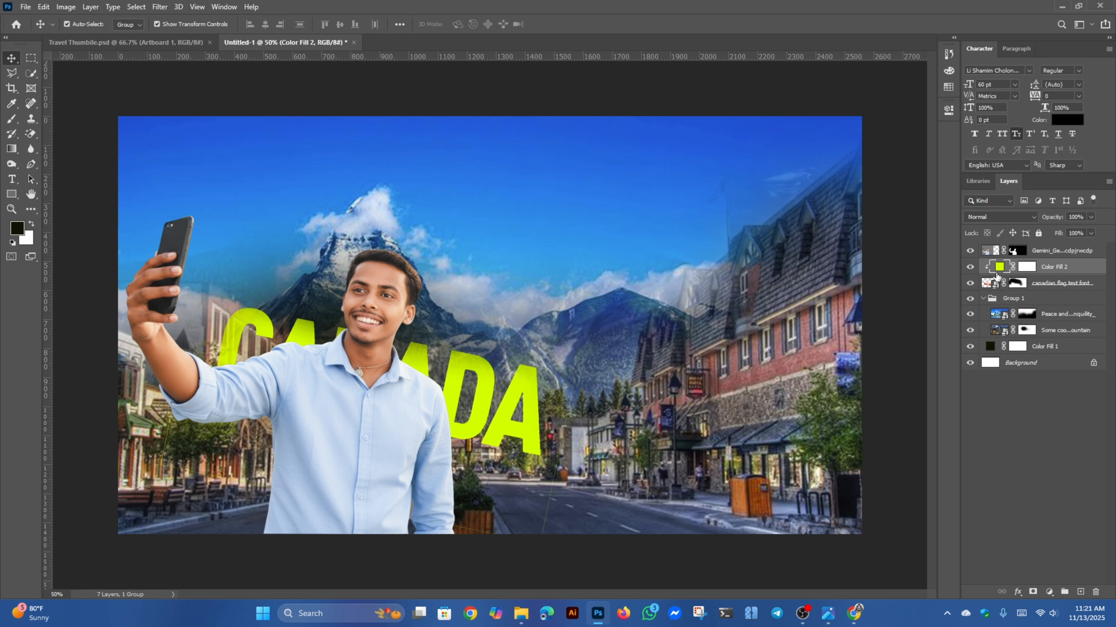
- Change the clipped fill color on the CANADA text to the muted red db7e80
double_click(1001, 269)
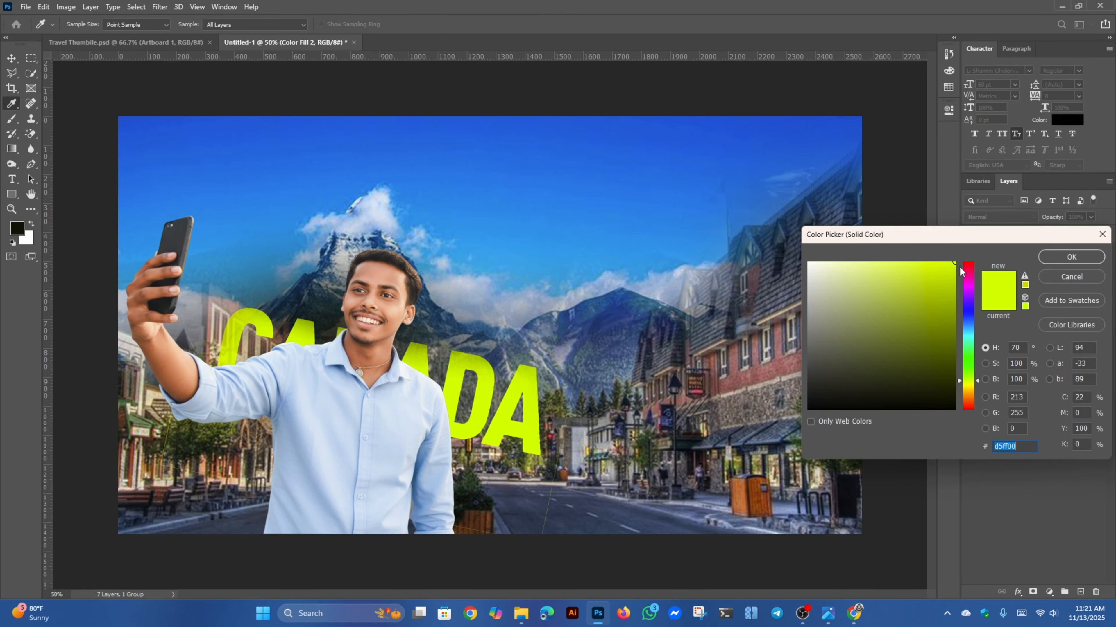
click(967, 270)
drag(941, 284, 934, 343)
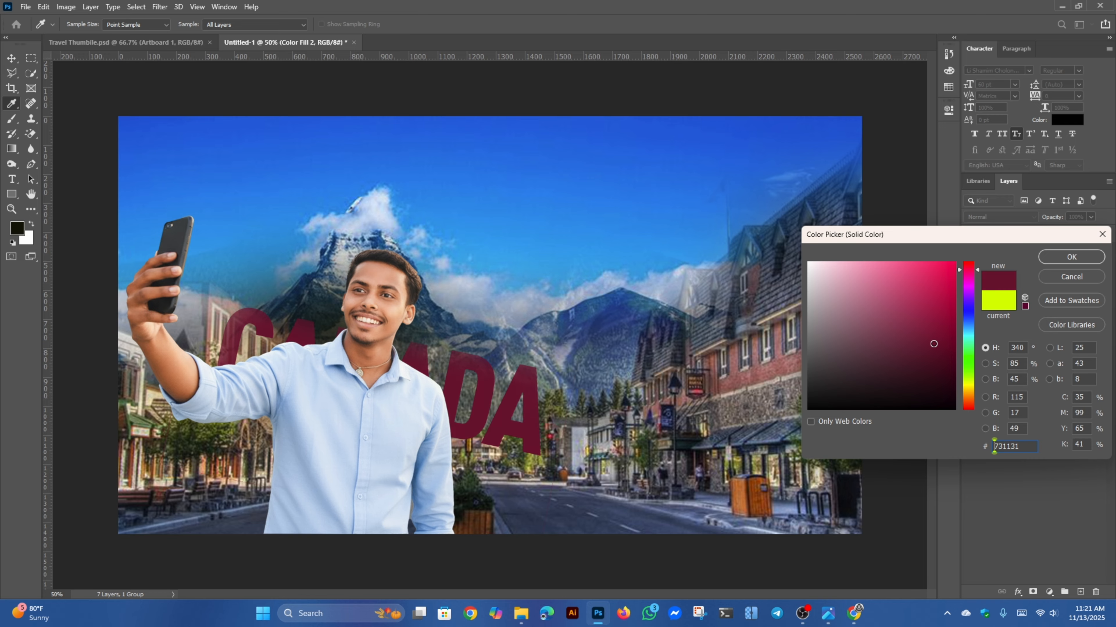
drag(970, 284, 969, 263)
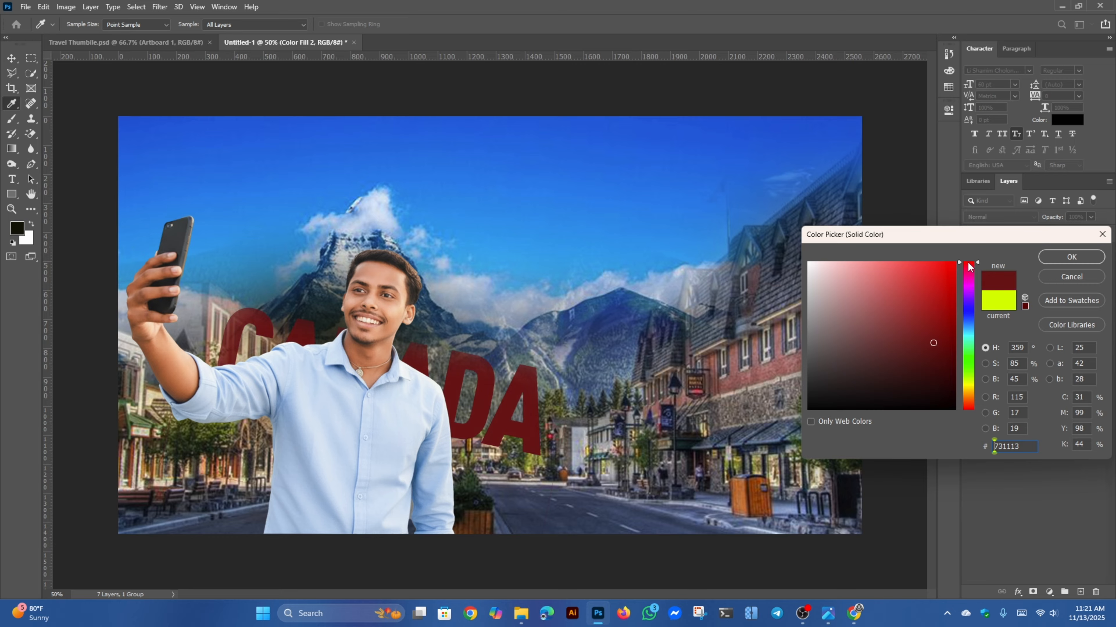
mouse_move(908, 350)
mouse_down()
mouse_move(902, 367)
mouse_move(935, 345)
mouse_move(914, 321)
mouse_move(811, 311)
mouse_move(849, 300)
mouse_move(873, 272)
mouse_move(870, 286)
mouse_up()
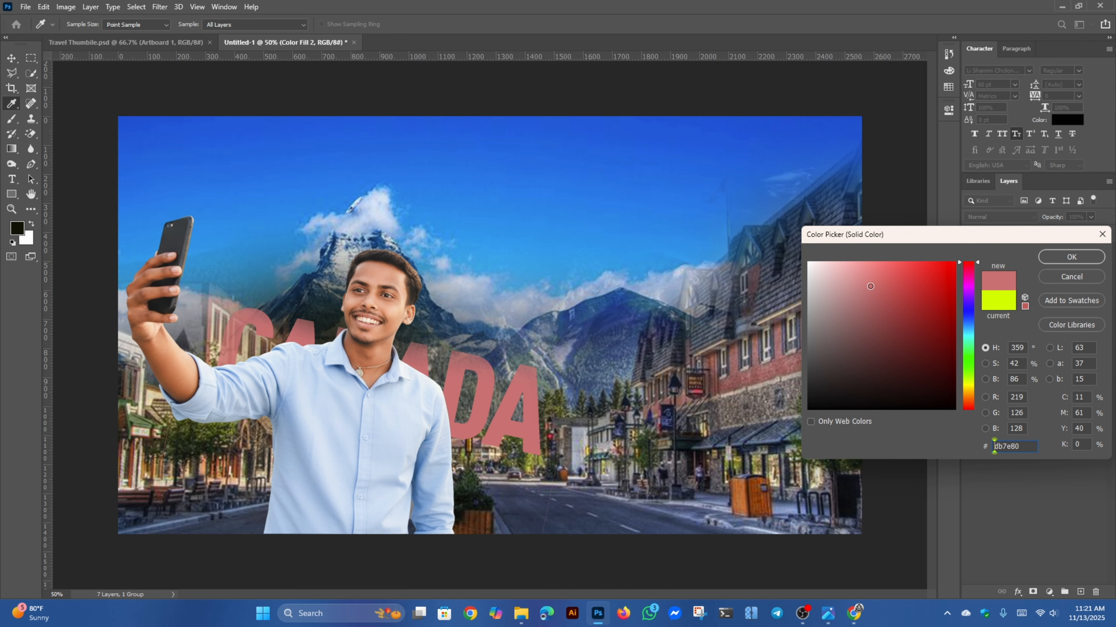
click(1055, 255)
- Compare the design with the Travel Thumbile.psd reference, undoing the stray layer move made there, and return to the working document
key(ctrl+minus)
key(ctrl+minus)
key(ctrl+plus)
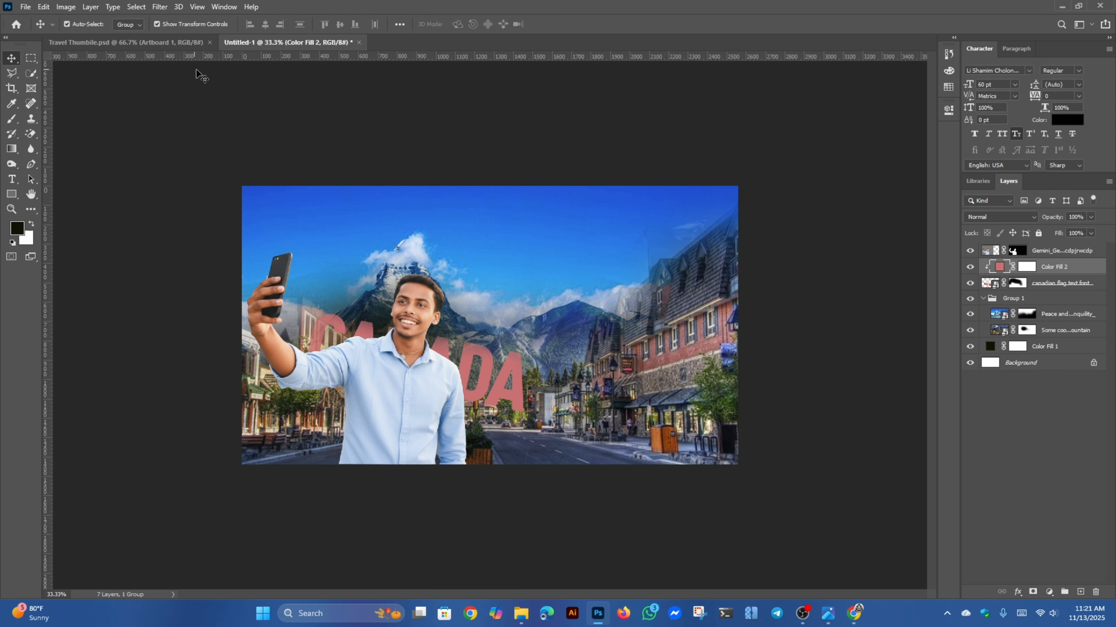
click(124, 42)
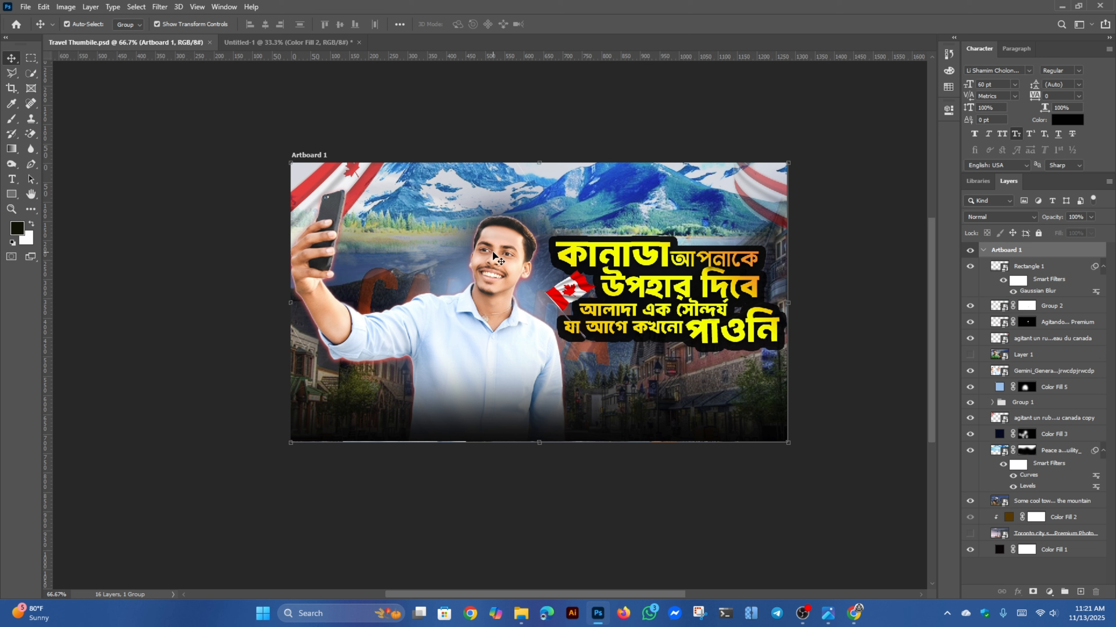
click(778, 228)
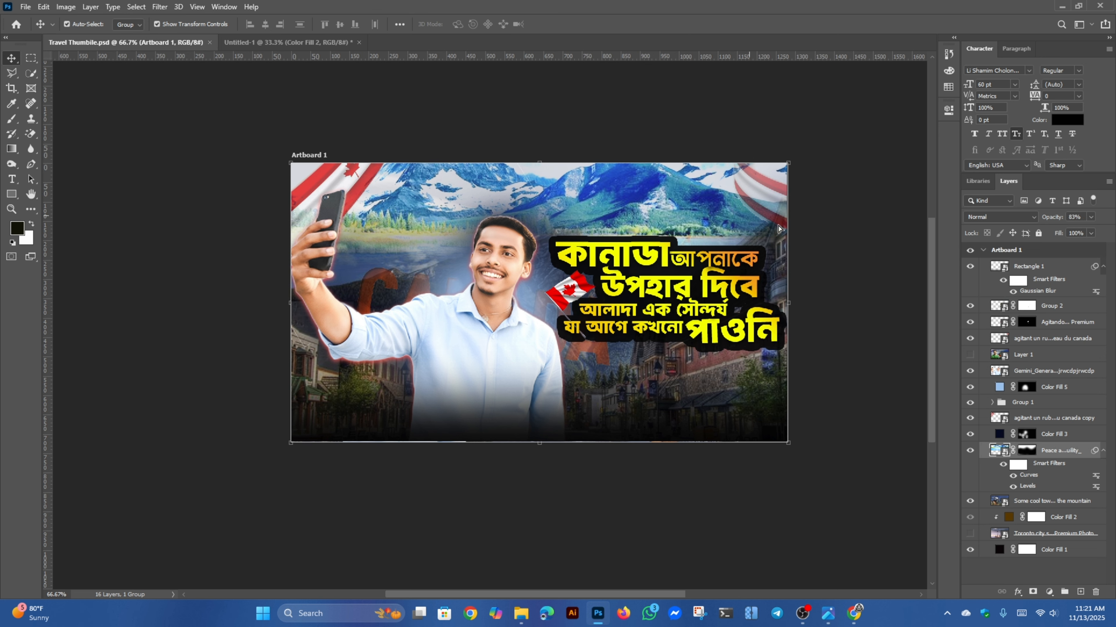
drag(778, 228, 749, 207)
key(ctrl+z)
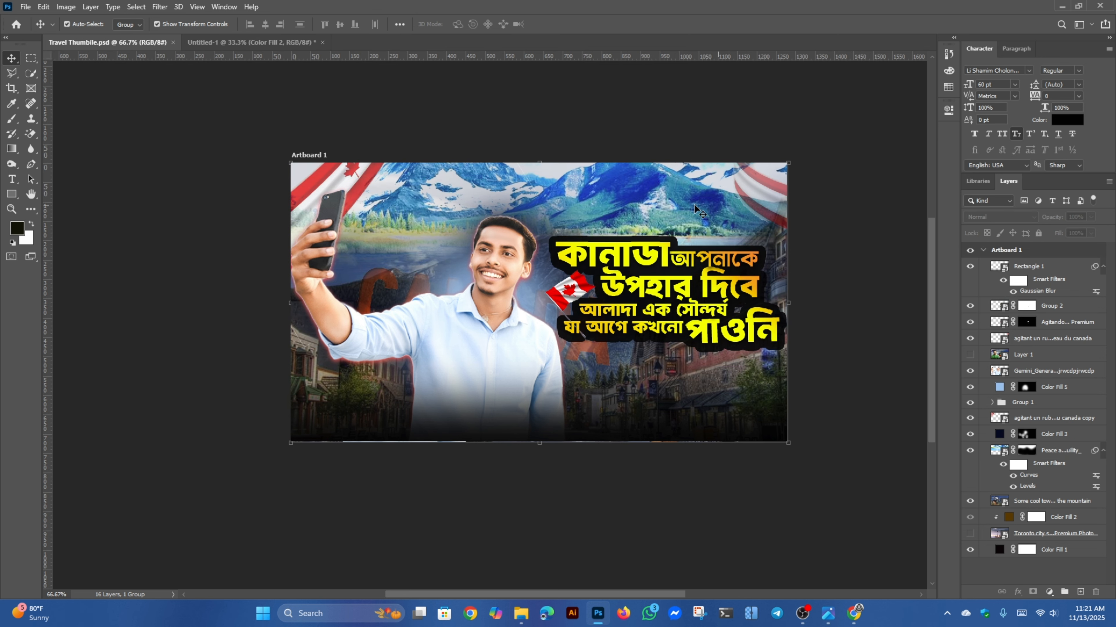
click(251, 42)
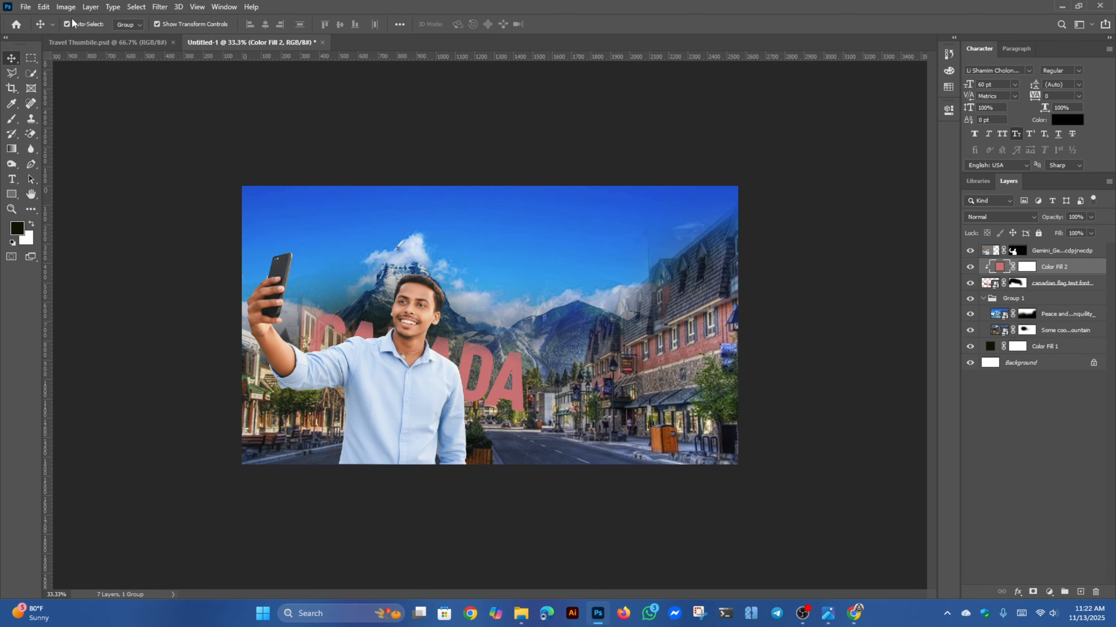
- Place the Canada Flag PNG Picture image from the panding video folder as an embedded layer above the clipped color fill
click(25, 7)
click(72, 237)
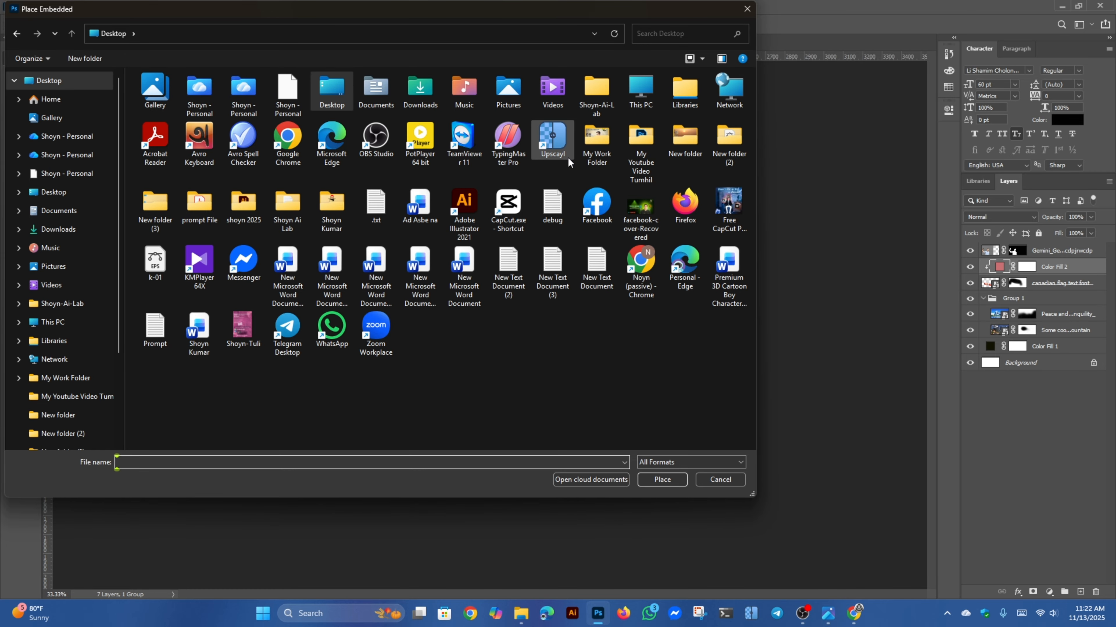
double_click(608, 150)
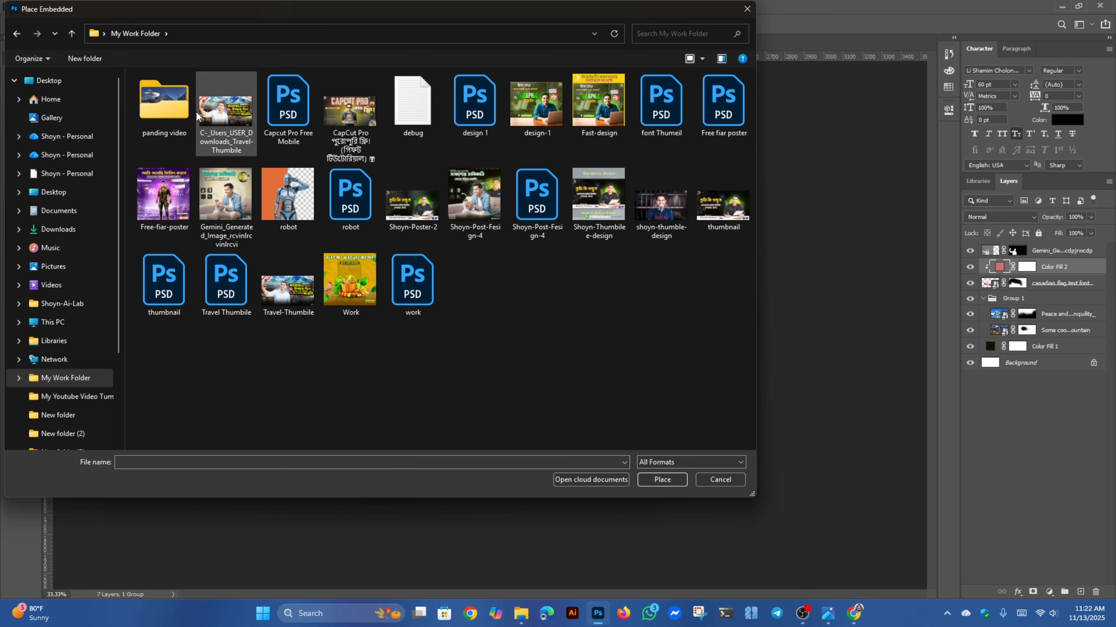
double_click(176, 108)
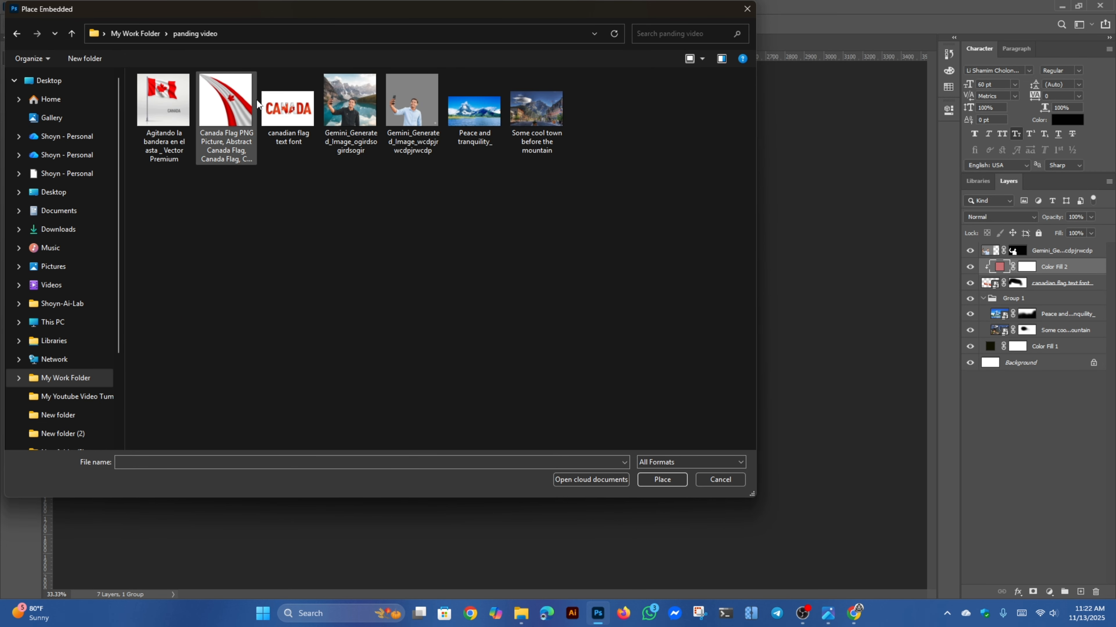
click(248, 105)
click(659, 480)
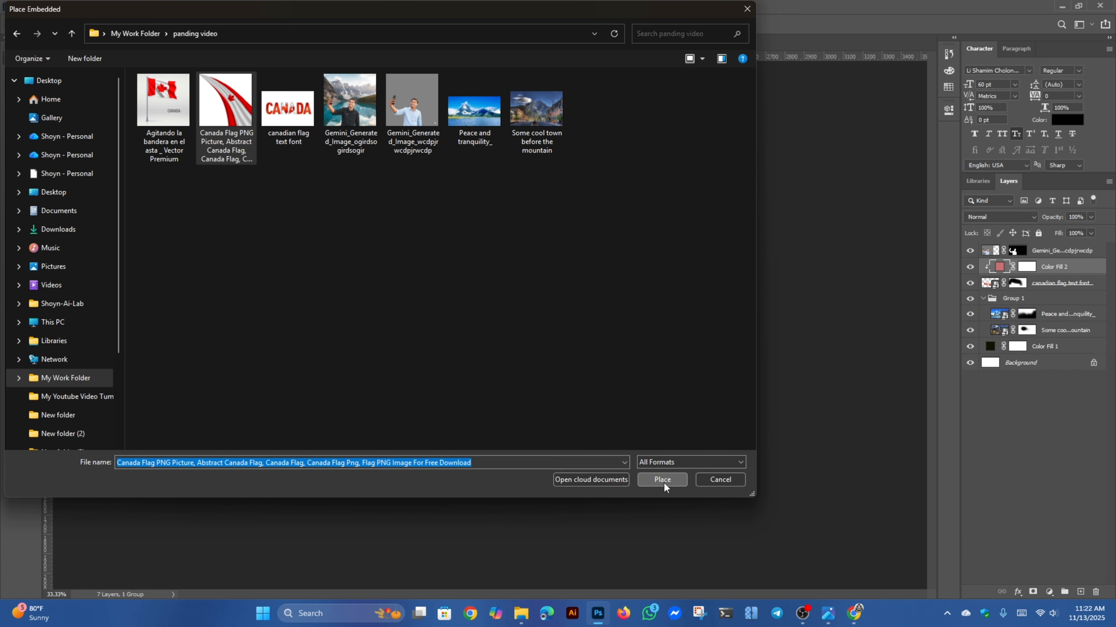
click(556, 25)
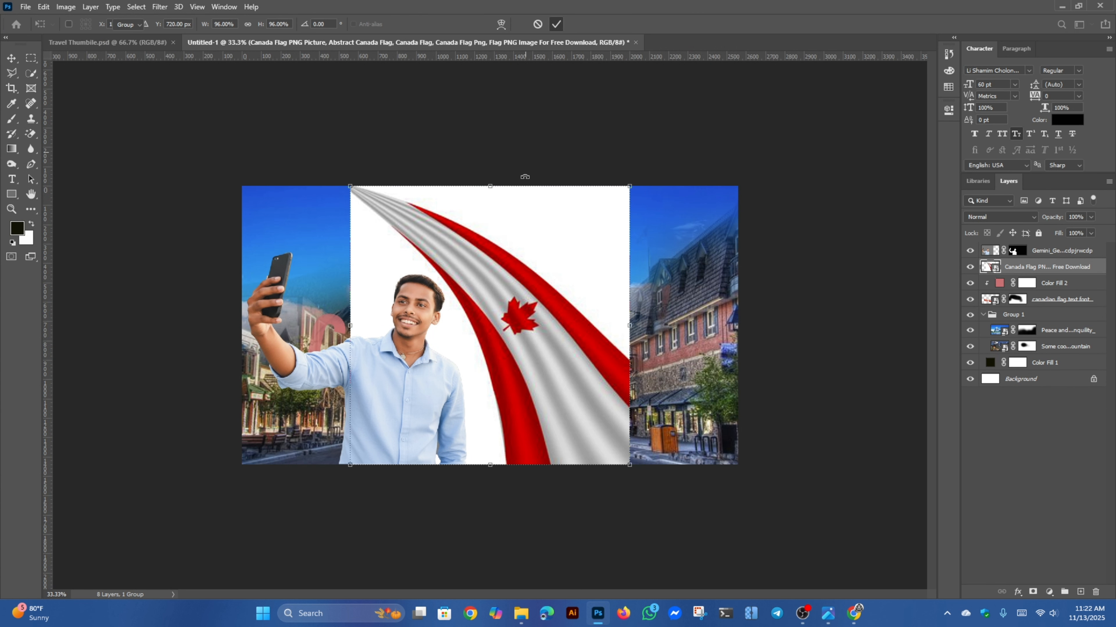
- Convert the placed flag smart object to a regular layer, retaining its applied transforms
click(949, 110)
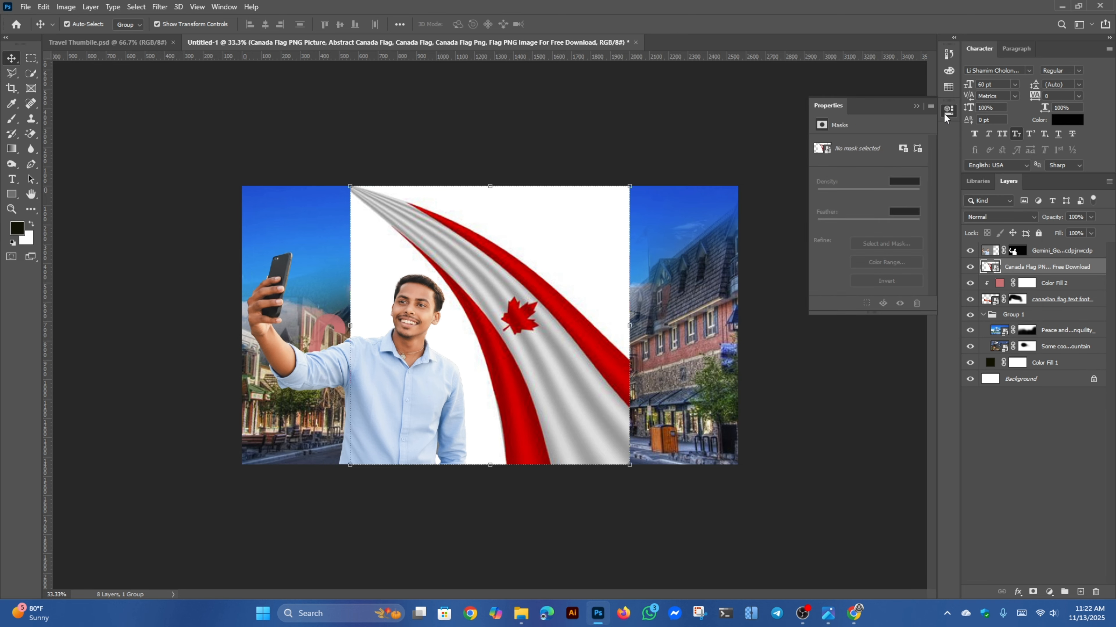
click(872, 241)
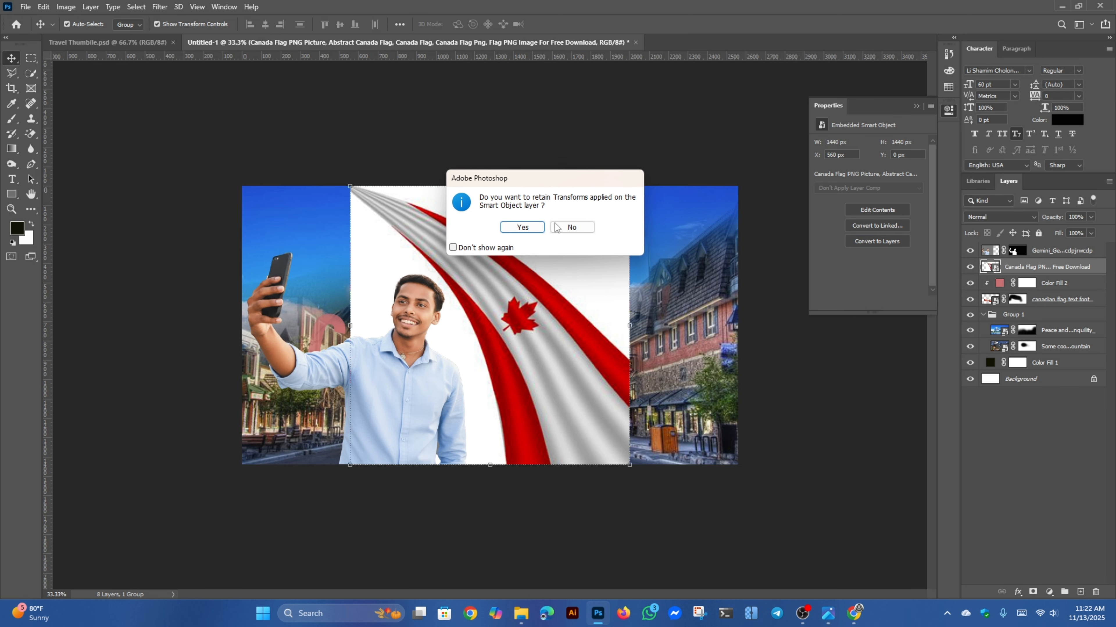
click(525, 229)
- Try the automatic background removal on the flag layer and undo it
scroll(852, 286, down, 1)
click(860, 273)
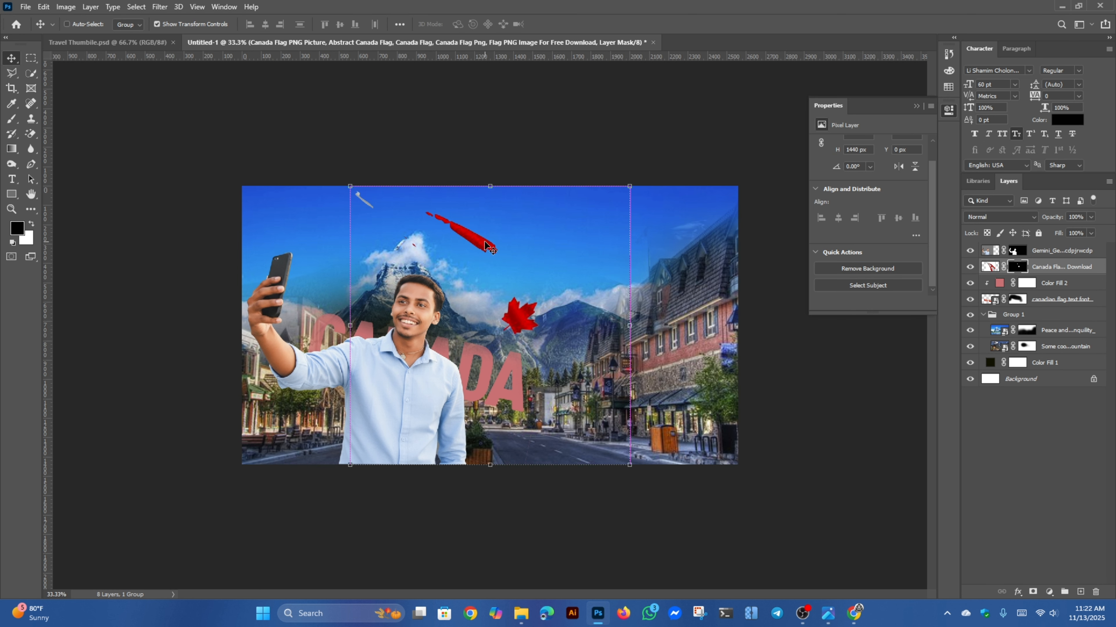
key(ctrl+z)
click(914, 109)
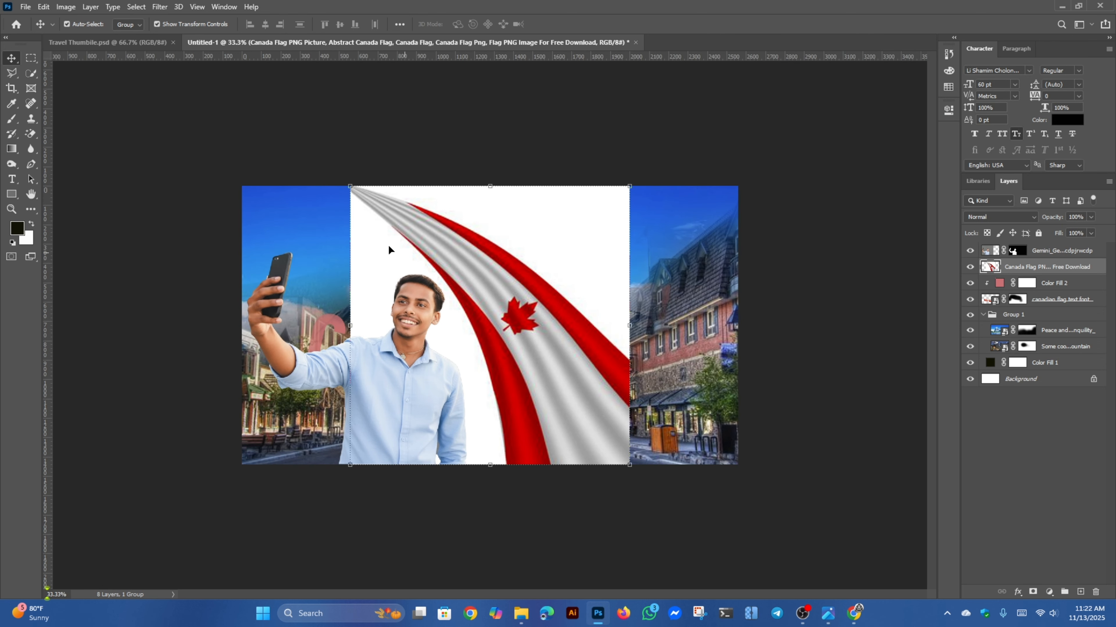
- Select the white areas on both sides of the flag with the Magic Wand and hide them with an inverted layer mask
right_click(31, 73)
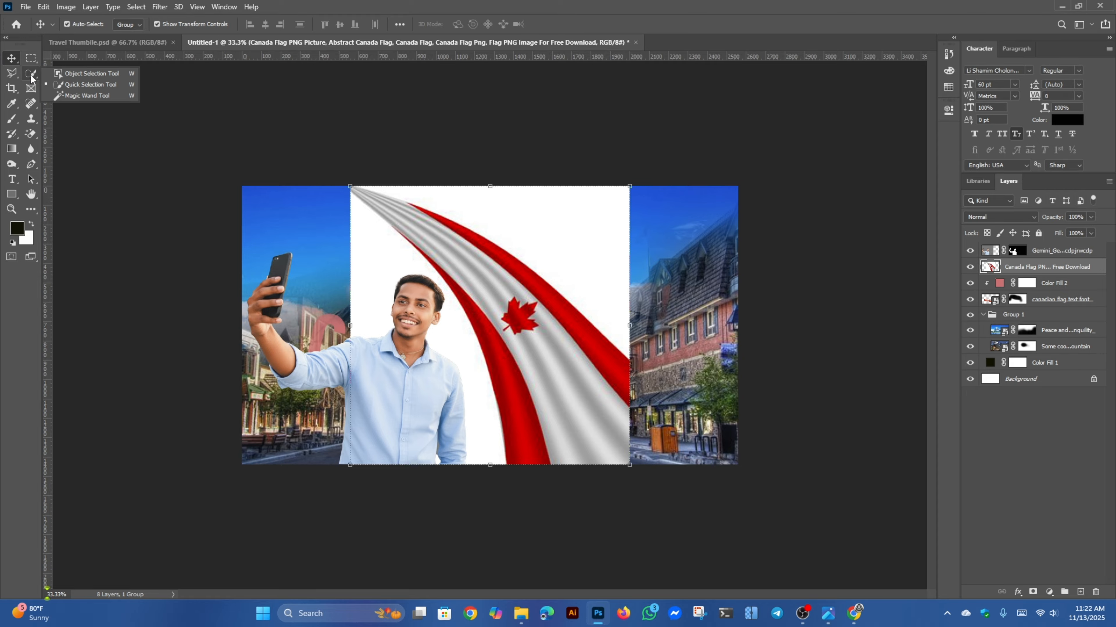
click(75, 97)
click(576, 247)
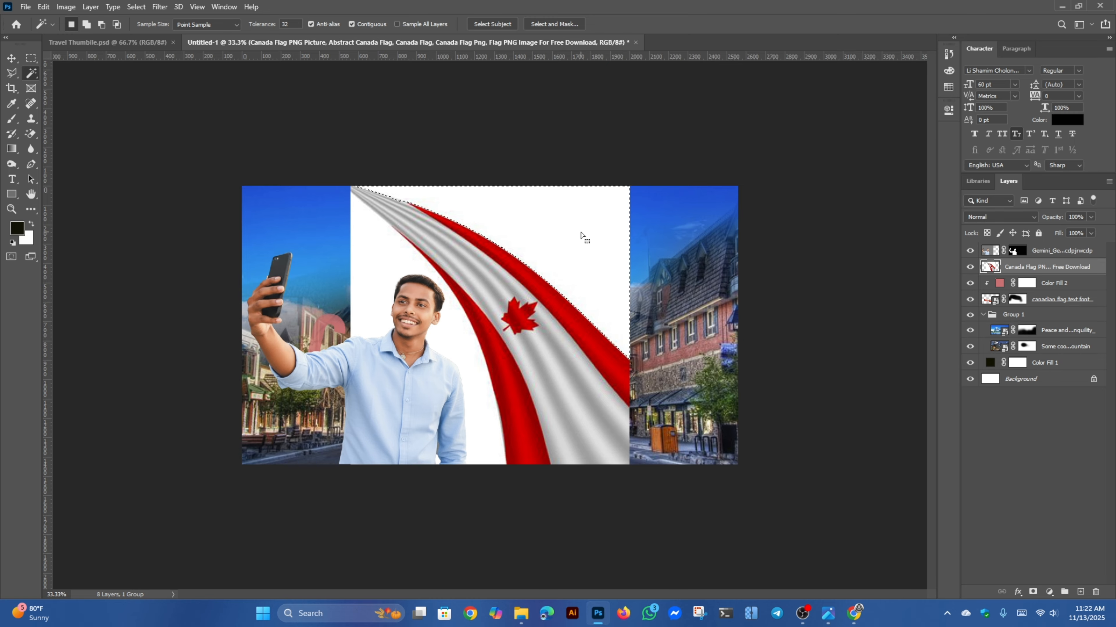
click(452, 347)
shift+click(549, 238)
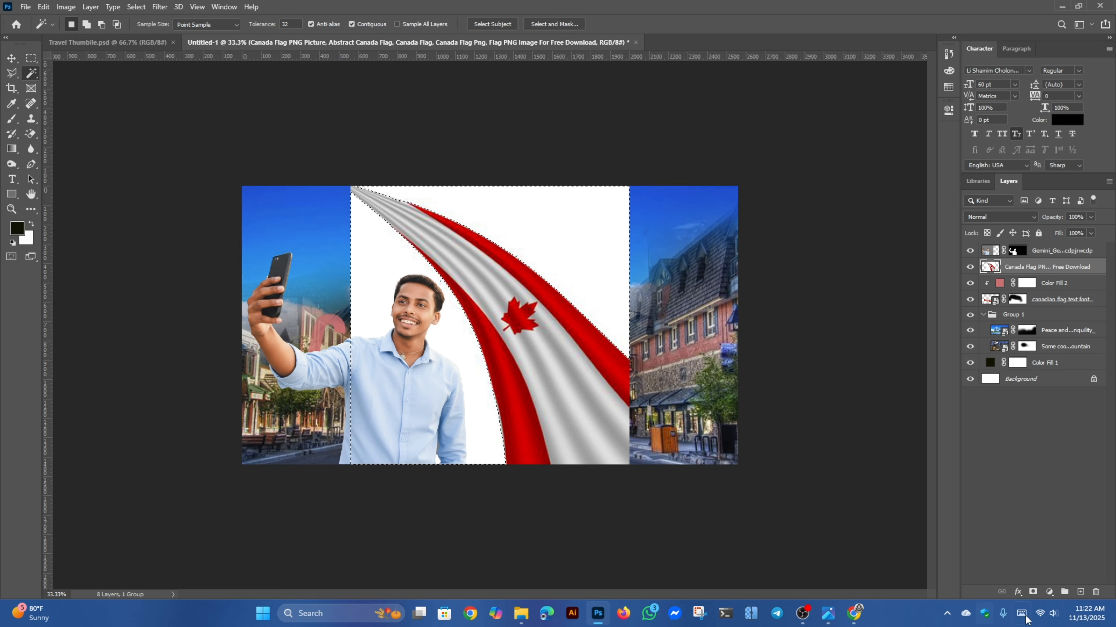
click(1033, 591)
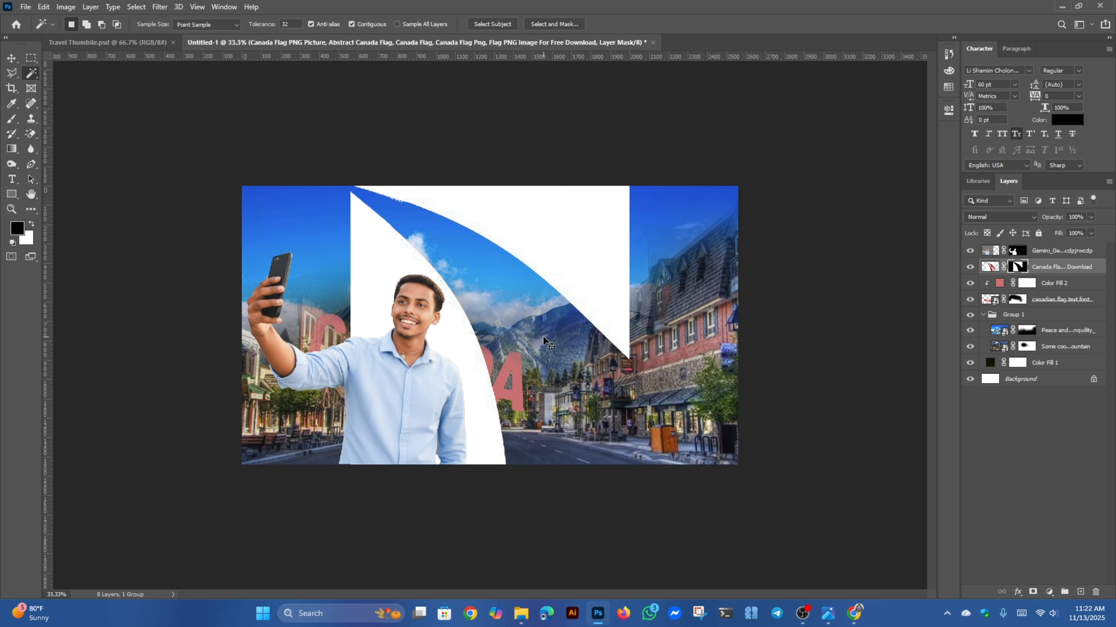
key(ctrl+i)
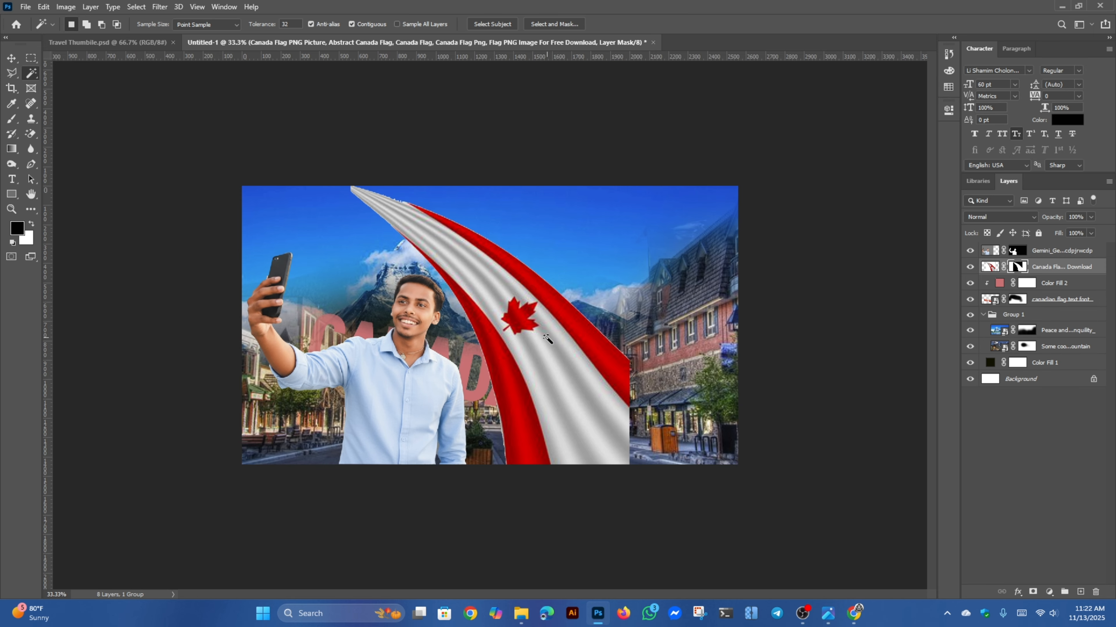
- Scale the masked flag down slightly around its center and convert it to a smart object
key(ctrl+minus)
key(ctrl+minus)
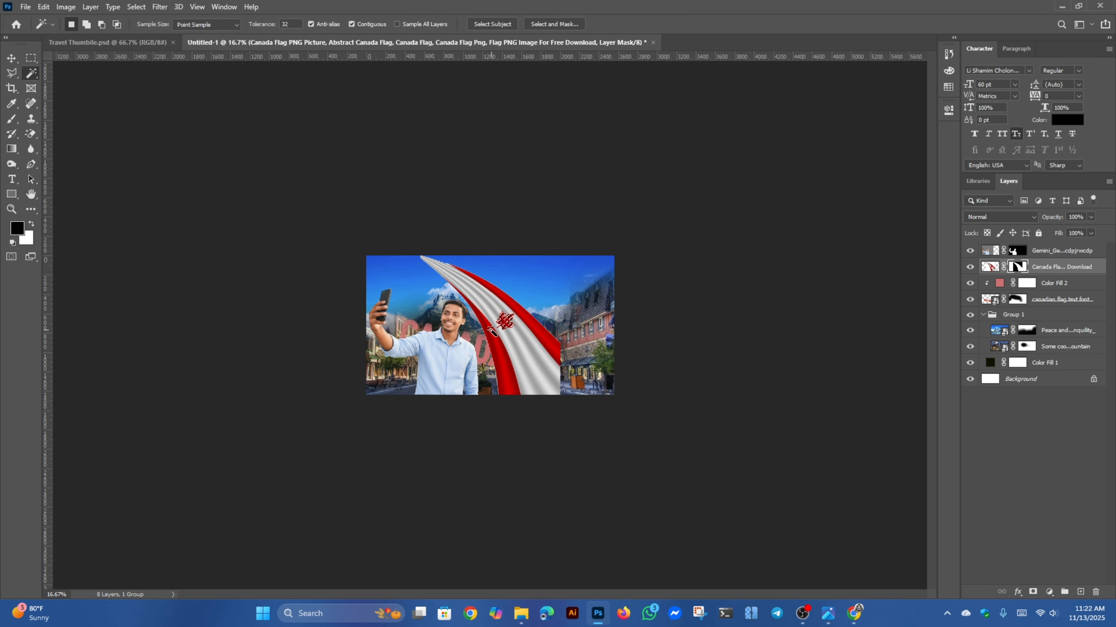
click(11, 58)
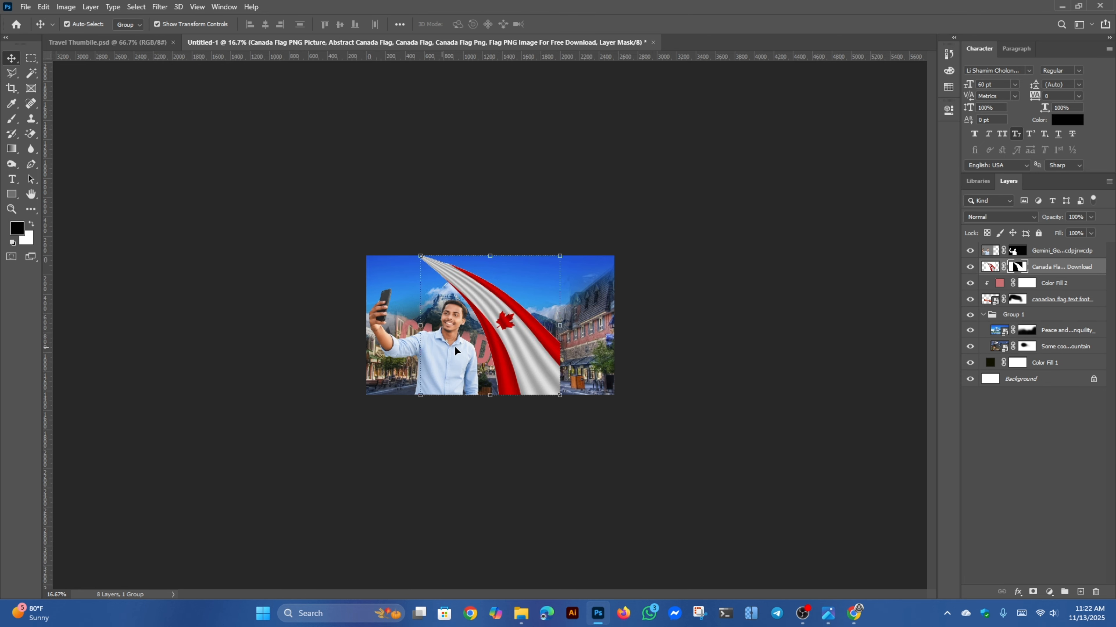
drag(565, 335, 543, 326)
key(ctrl+plus)
key(Return)
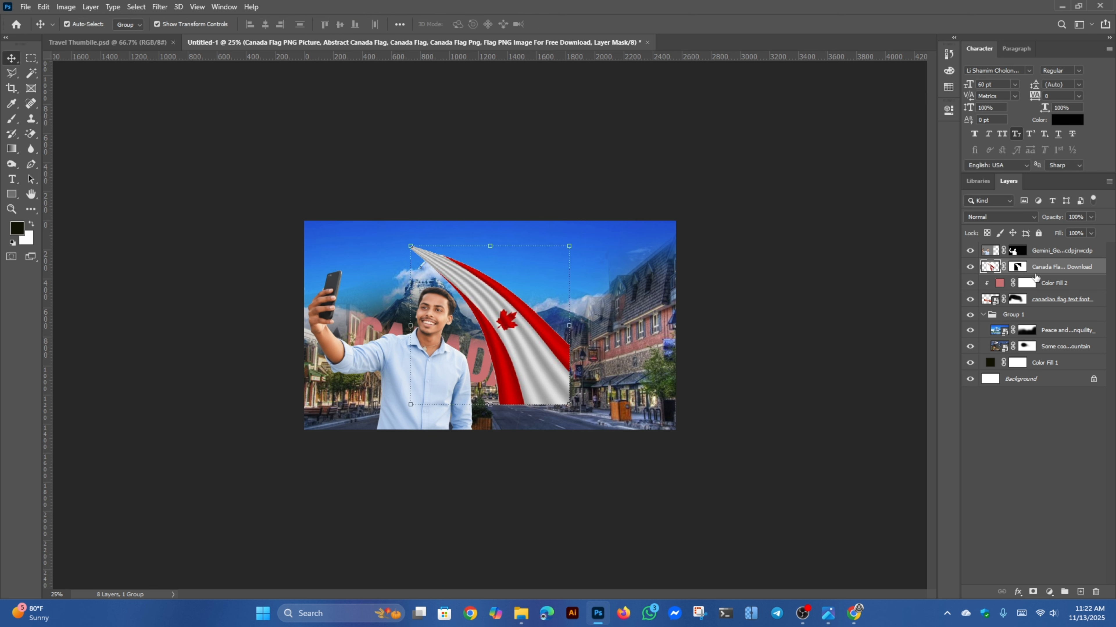
right_click(1043, 271)
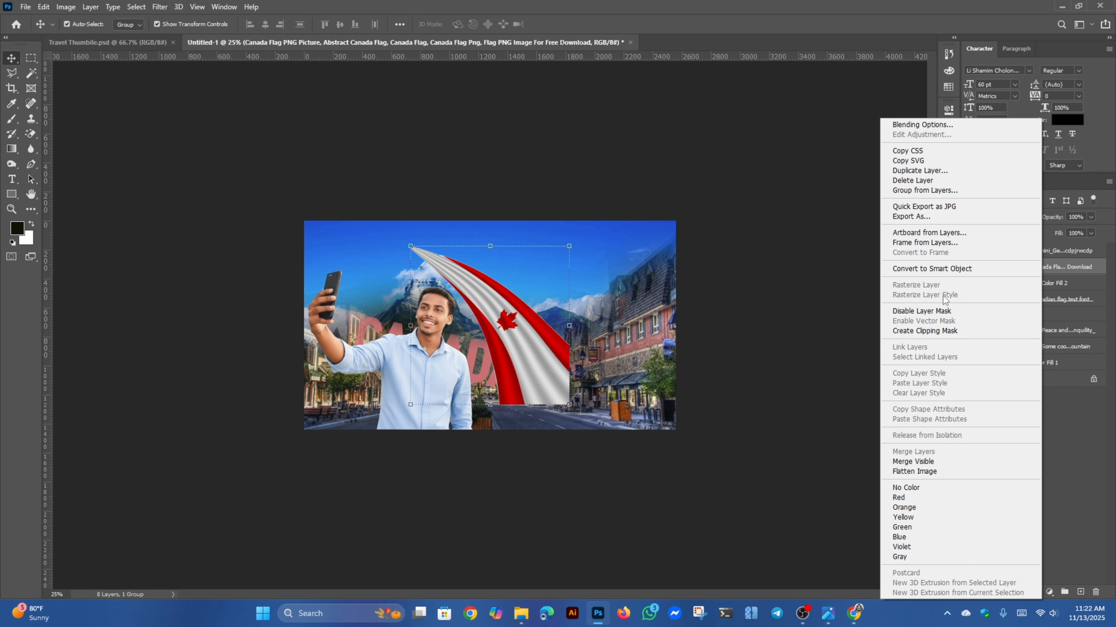
click(950, 269)
- Try flipping the flag horizontally and moving it into the canvas's upper-left corner behind the phone
drag(514, 328, 397, 245)
right_click(396, 245)
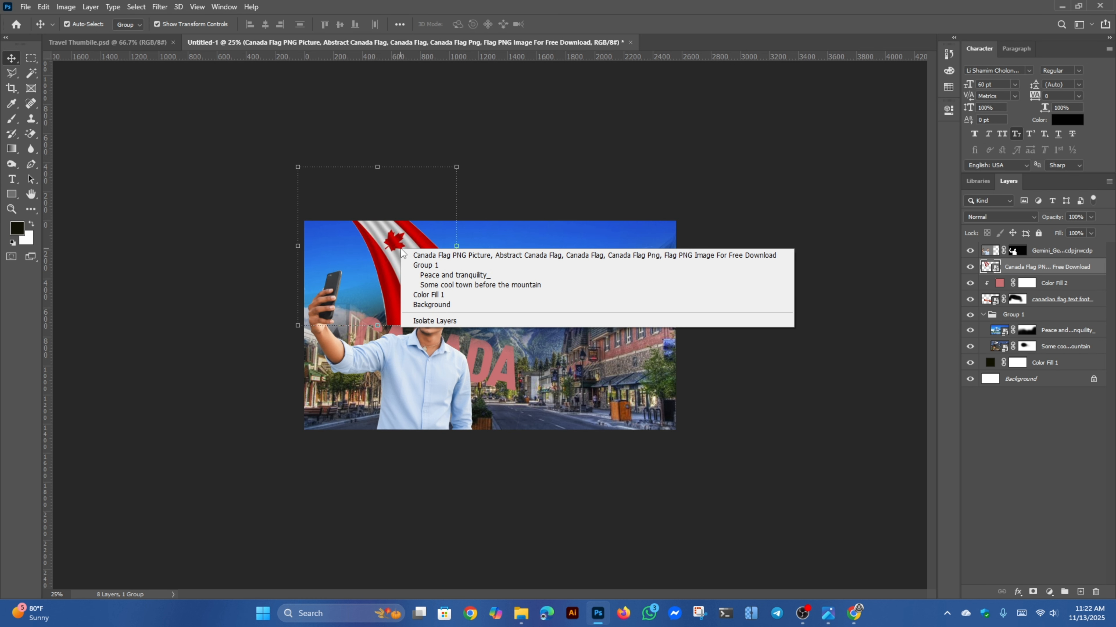
click(397, 244)
key(ctrl+t)
right_click(404, 239)
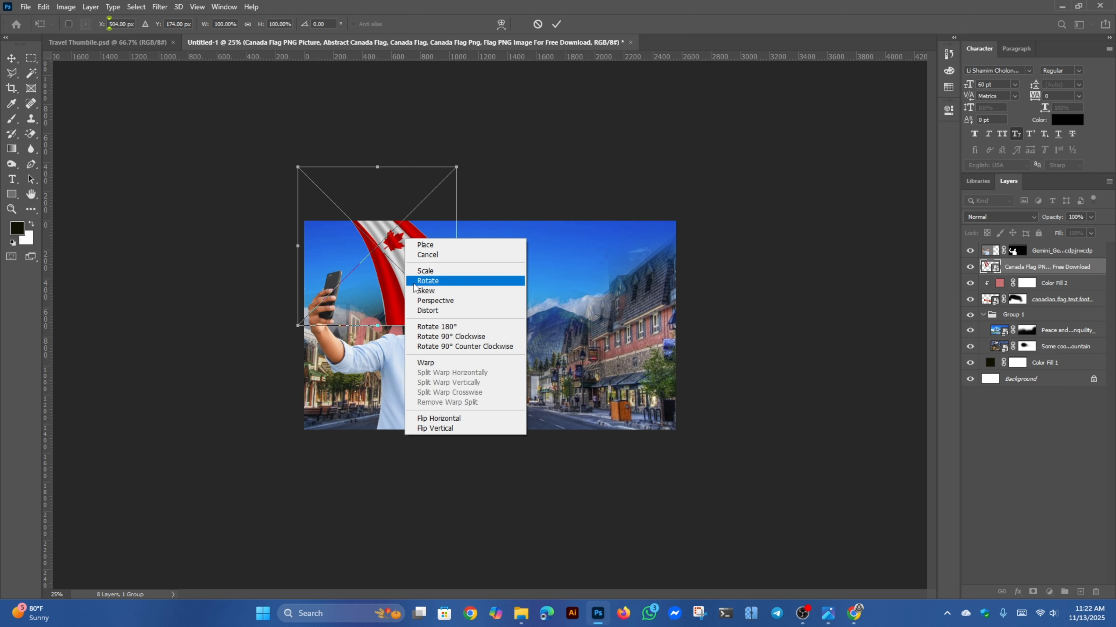
click(439, 418)
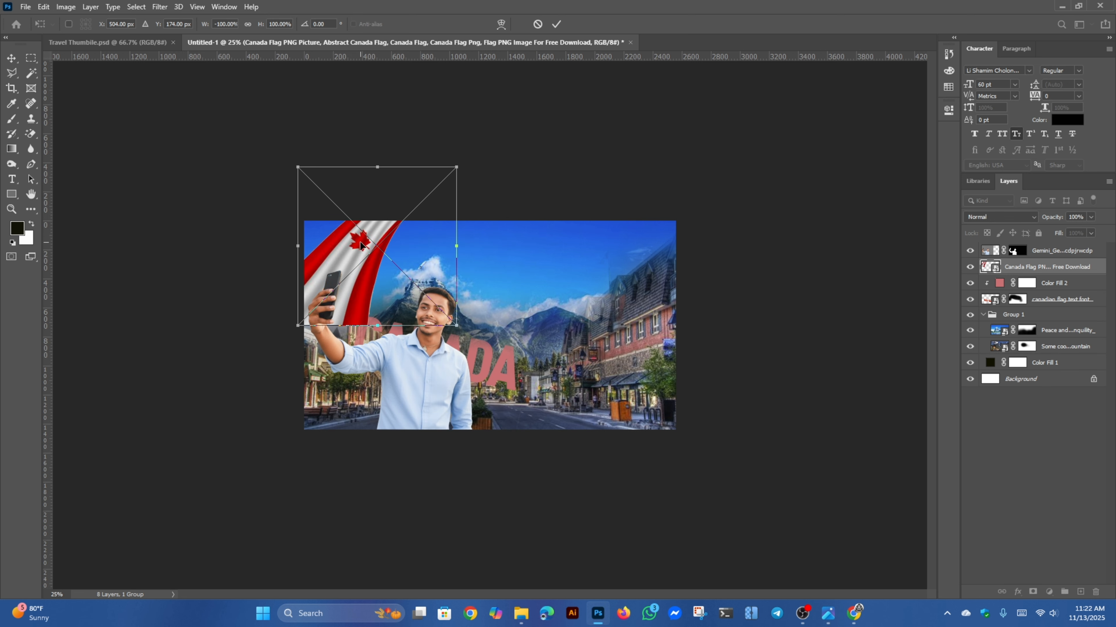
drag(360, 244, 321, 277)
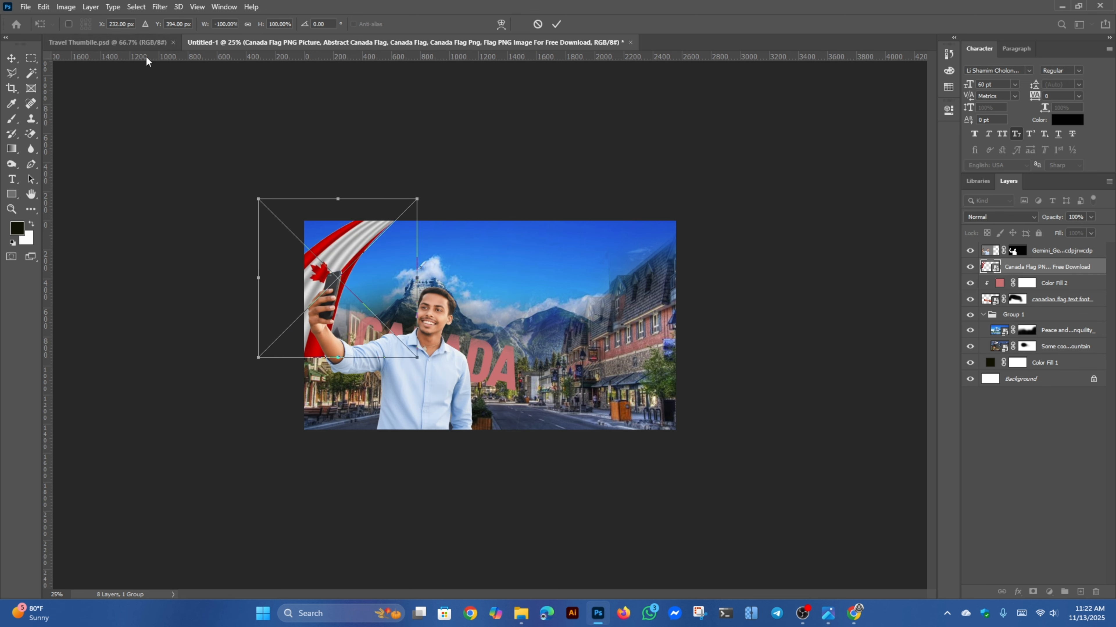
- Check the flag placement in Travel Thumbile.psd, then rotate the flag to 100.70°, scale it to 56.87% and fit it into the canvas's upper-left corner
click(125, 42)
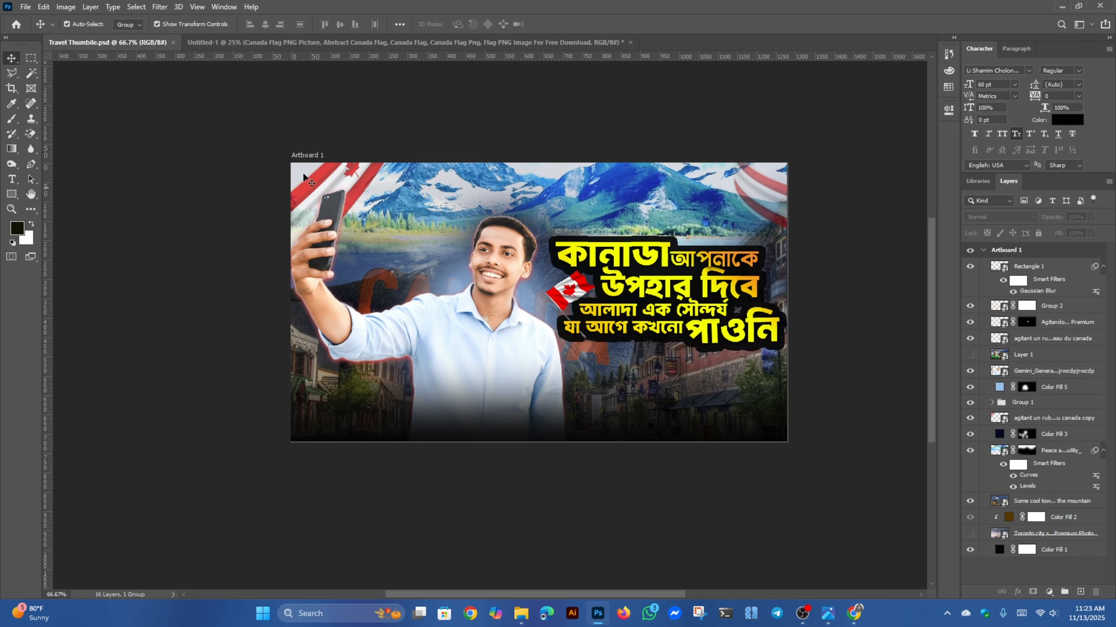
click(281, 43)
drag(404, 269, 425, 329)
key(ctrl+t)
drag(531, 262, 436, 369)
drag(379, 325, 262, 262)
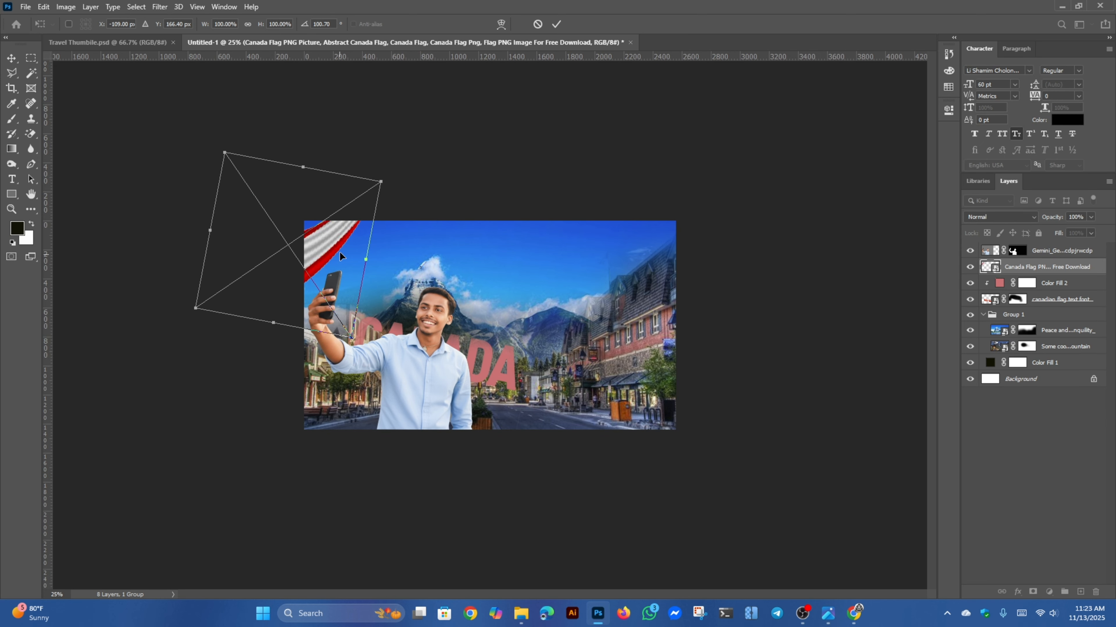
drag(339, 242, 358, 213)
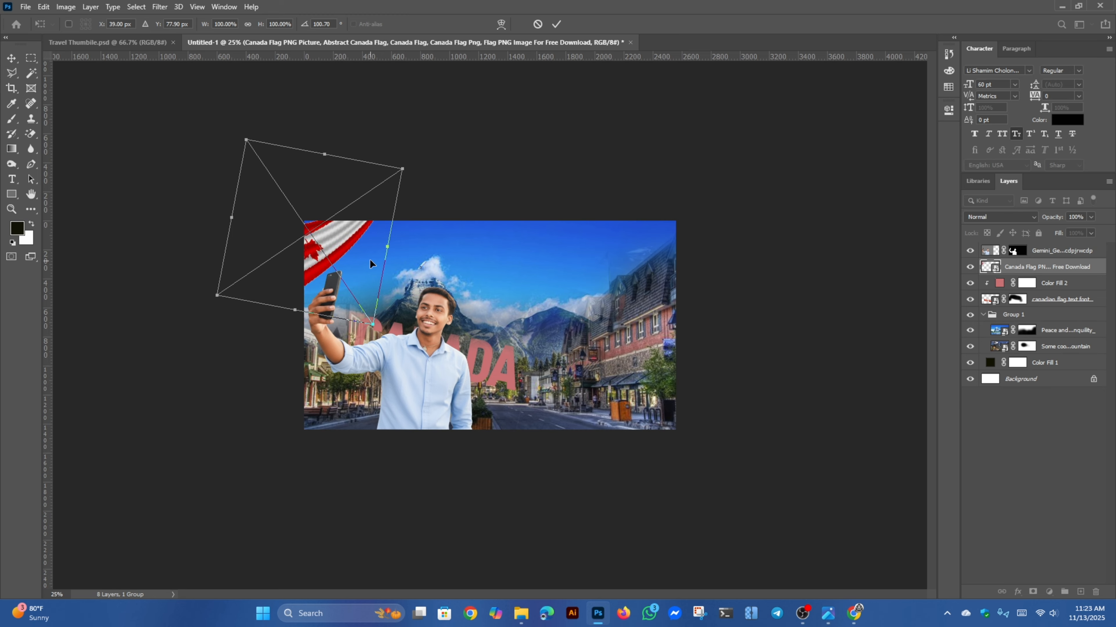
drag(387, 247, 359, 243)
click(556, 24)
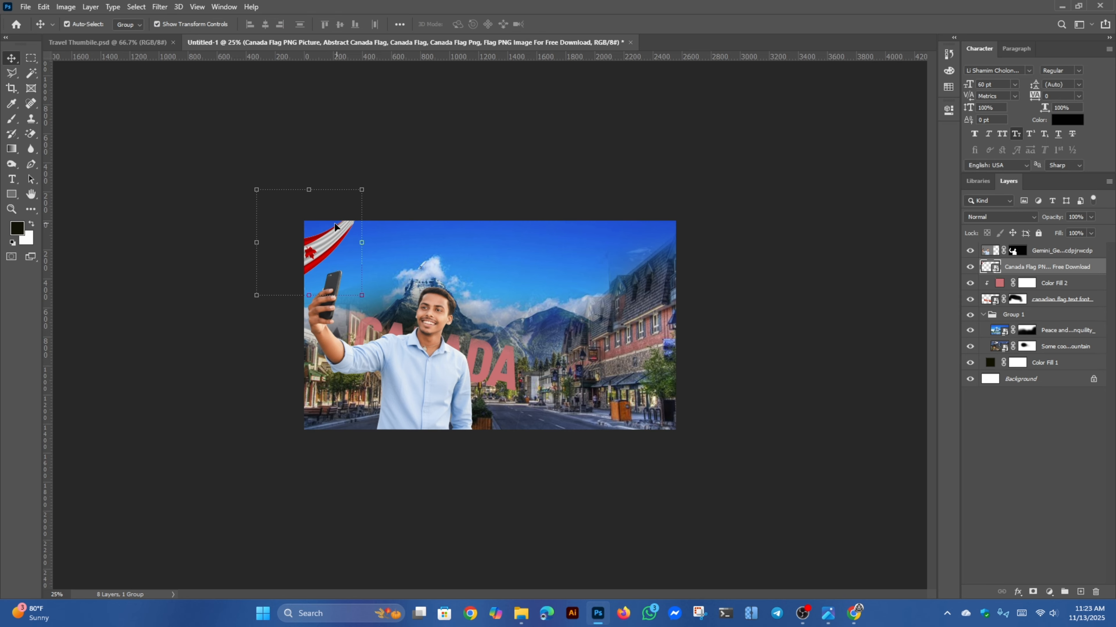
- Duplicate the corner flag, flip the copy horizontally and place it in the canvas's upper-right corner
drag(322, 248, 667, 248)
right_click(660, 284)
click(639, 257)
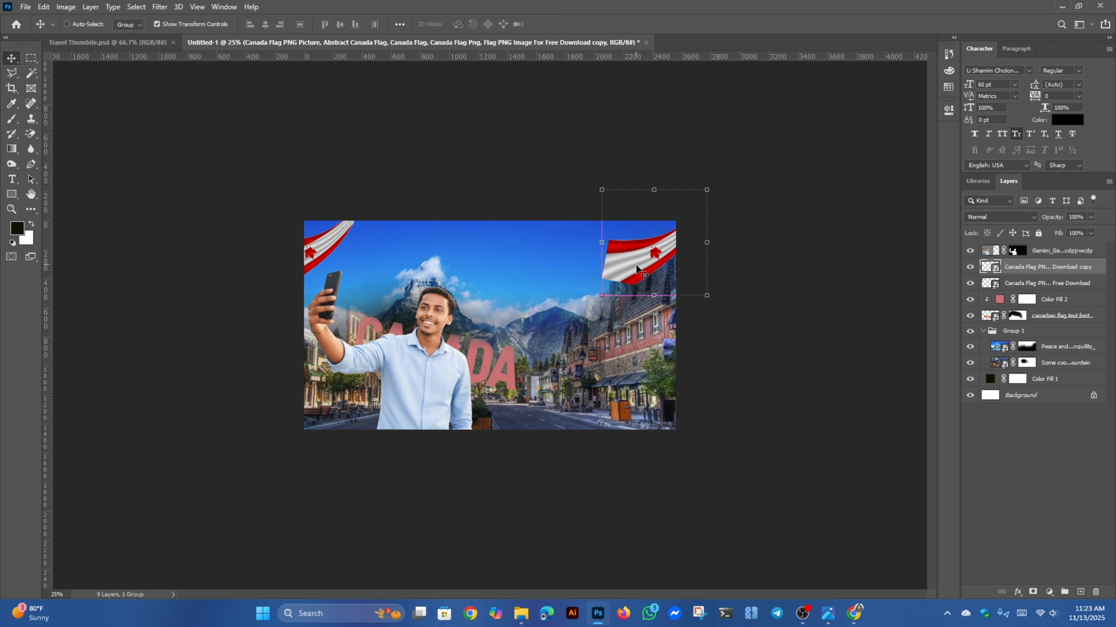
key(ctrl+t)
right_click(642, 274)
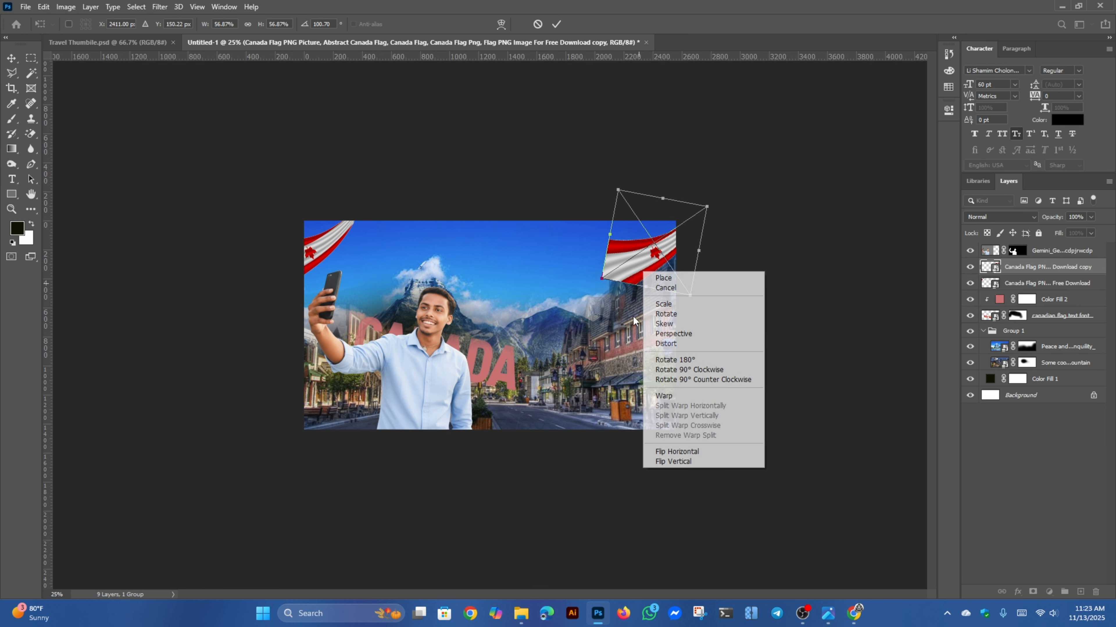
click(662, 450)
drag(646, 259, 656, 238)
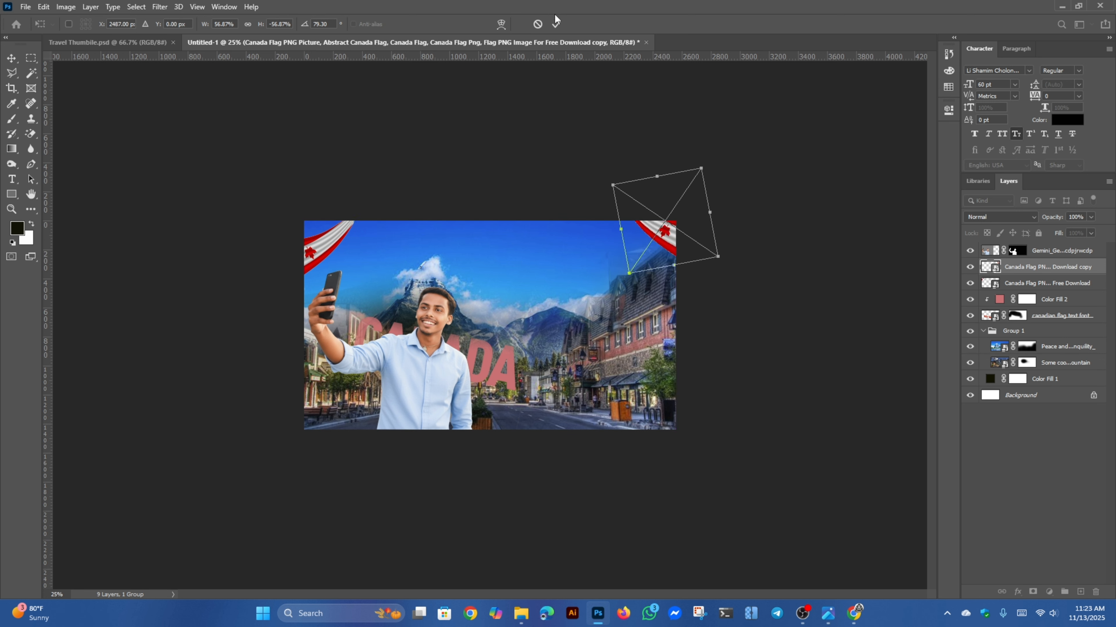
click(556, 23)
- Select both corner flag layers and lower their opacity to 68%
key(alt+[)
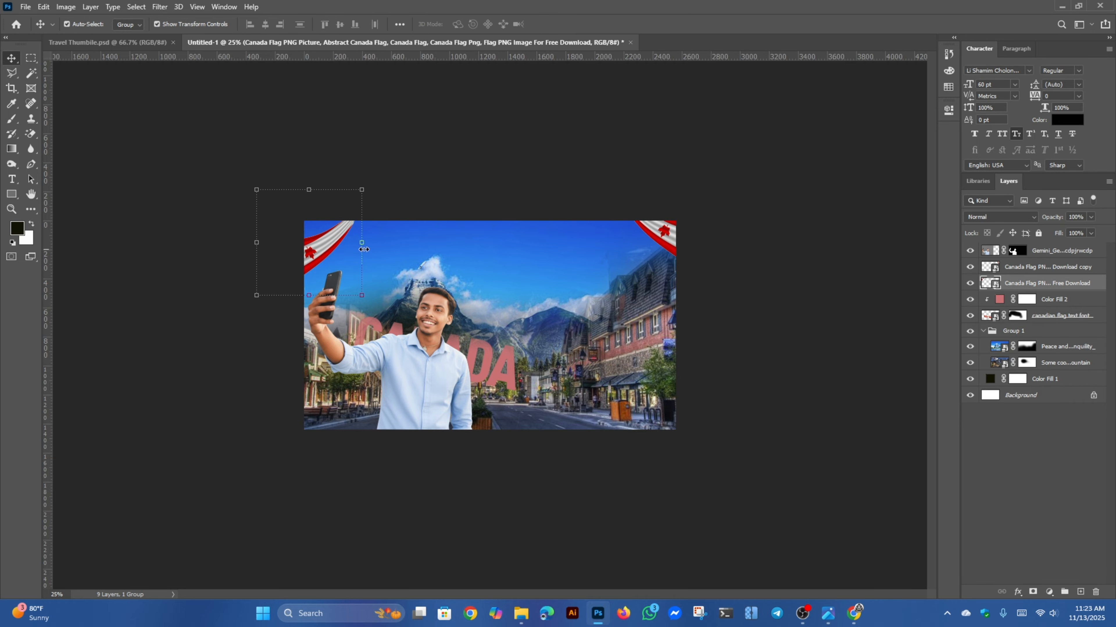
shift+click(661, 230)
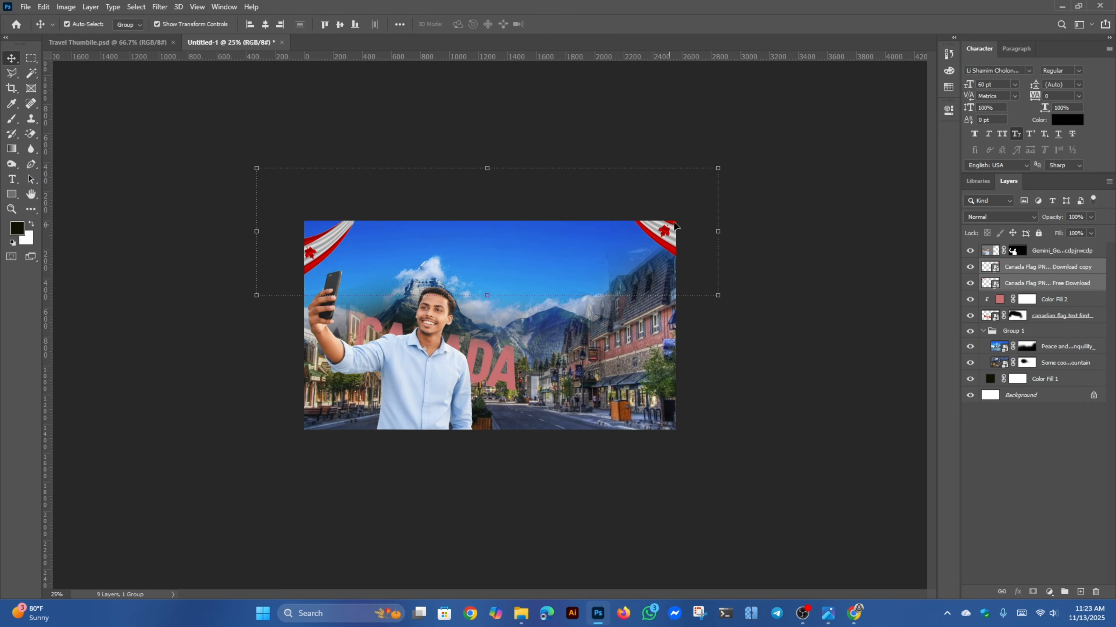
click(1090, 217)
drag(1092, 230, 1077, 239)
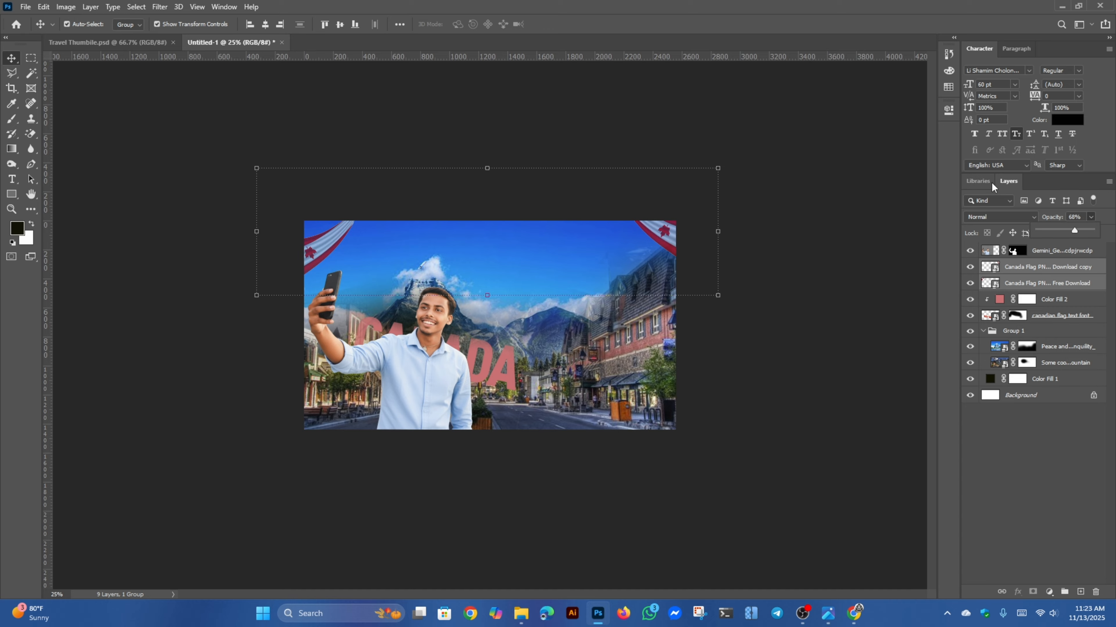
- Change the blend mode of both corner flags to Screen and raise their opacity
click(1001, 217)
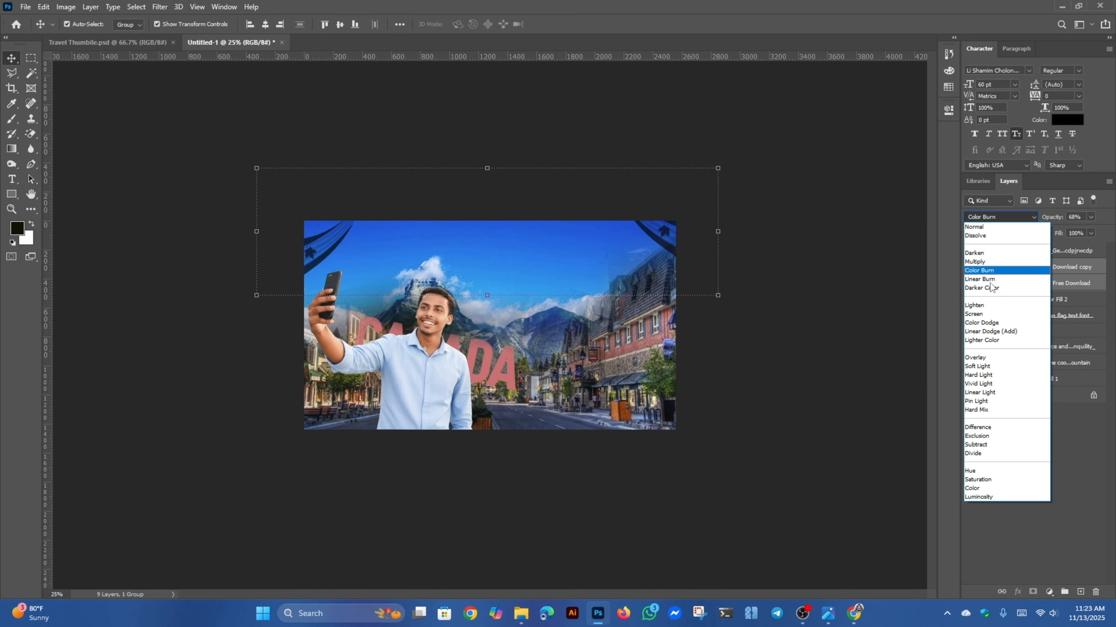
click(982, 315)
click(1091, 217)
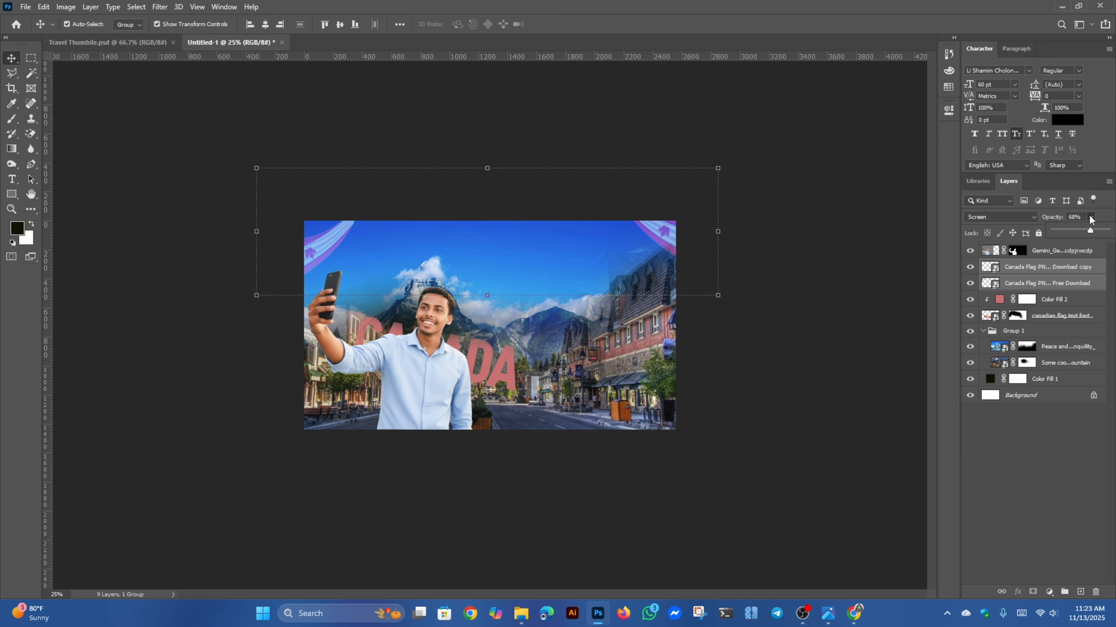
drag(1107, 236, 1113, 236)
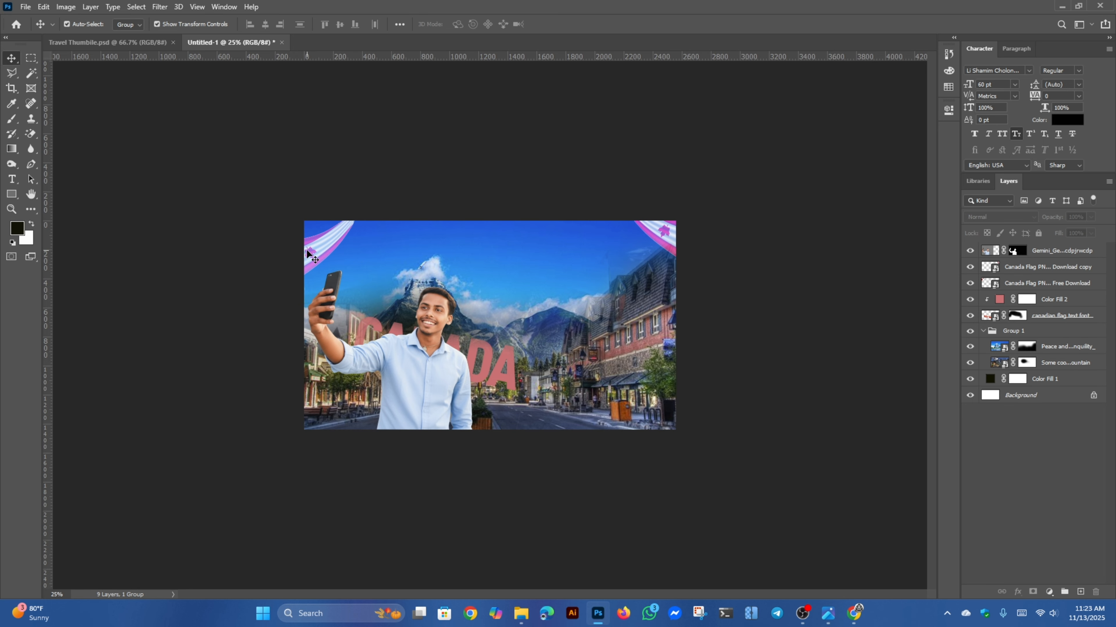
- Try other blend modes such as Darken on both corner flag layers, then return them to Screen
click(319, 249)
shift+click(657, 241)
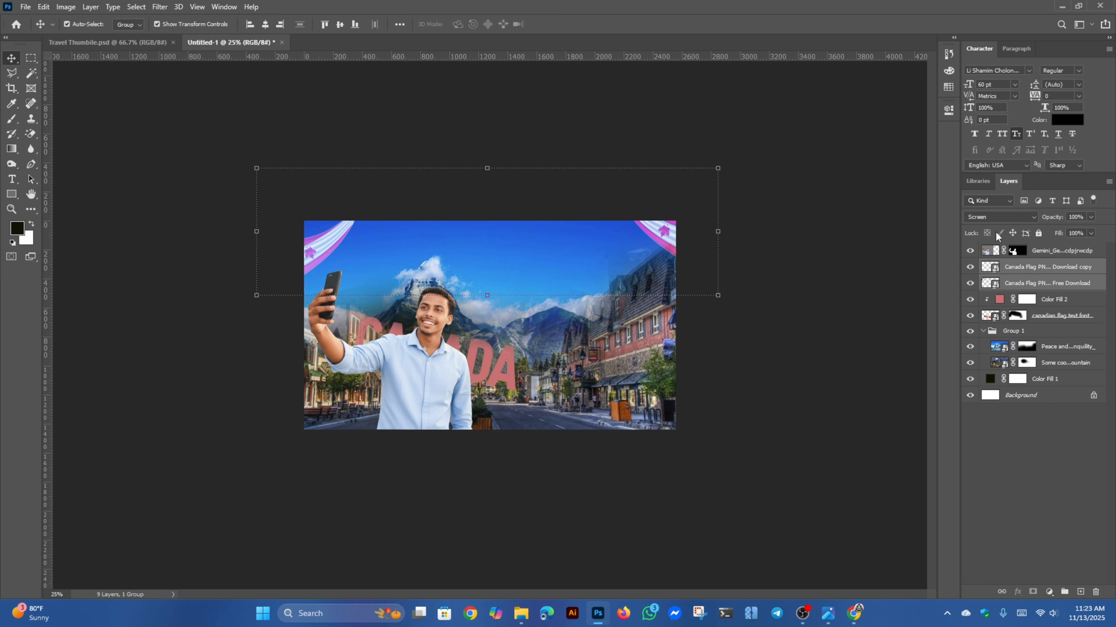
click(1014, 217)
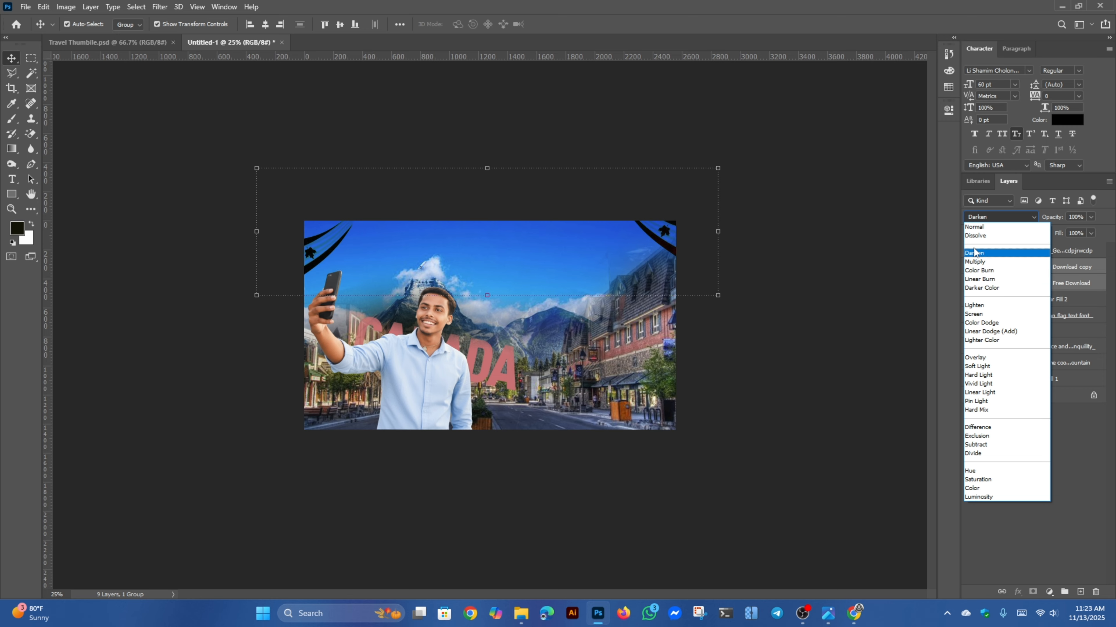
click(980, 314)
click(860, 205)
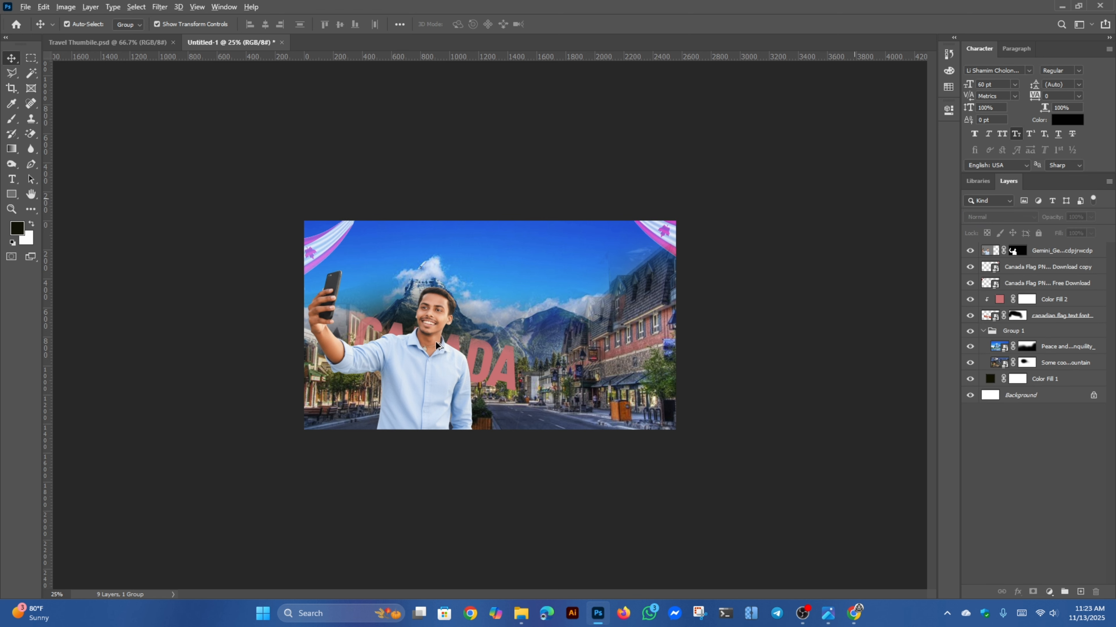
- Compare the current composition with the finished reference in Travel Thumbile.psd
key(ctrl+plus)
key(ctrl+minus)
key(ctrl+plus)
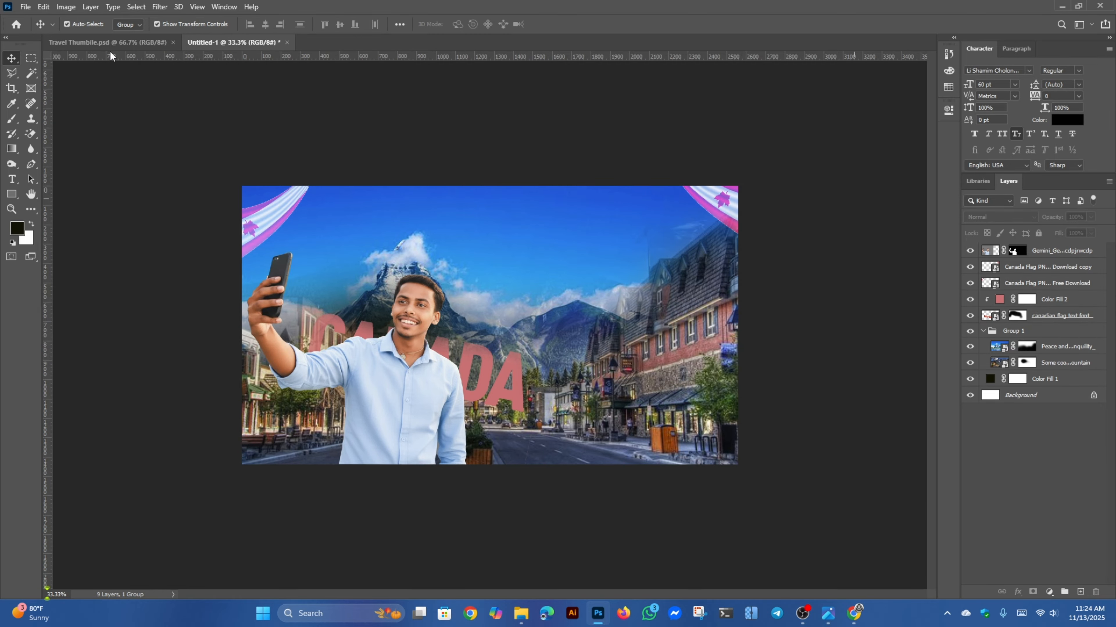
click(109, 43)
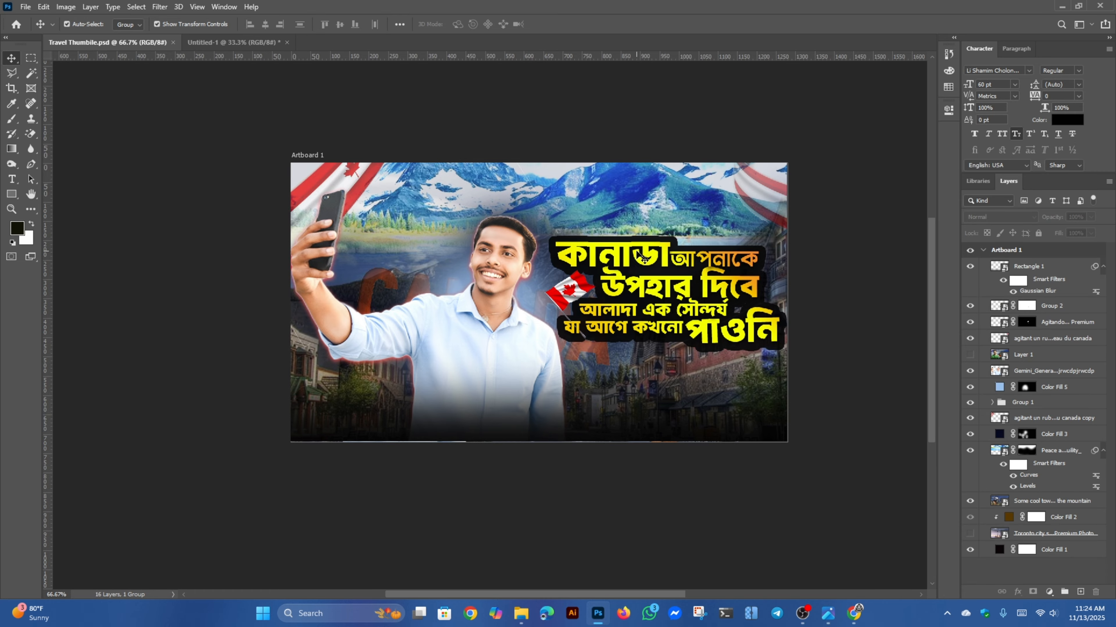
click(187, 42)
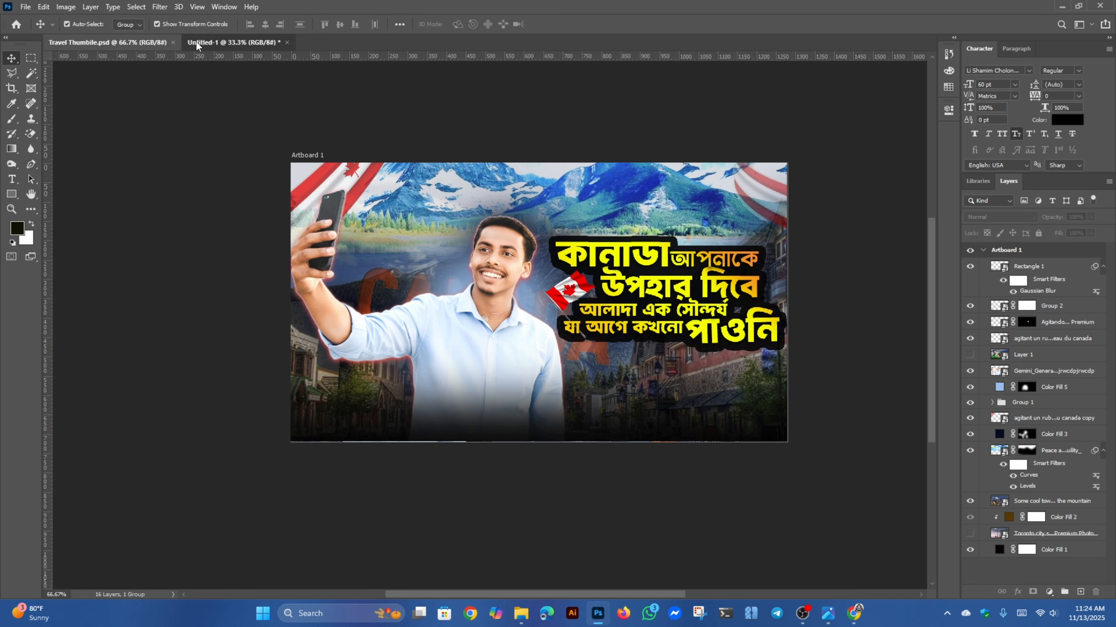
click(107, 42)
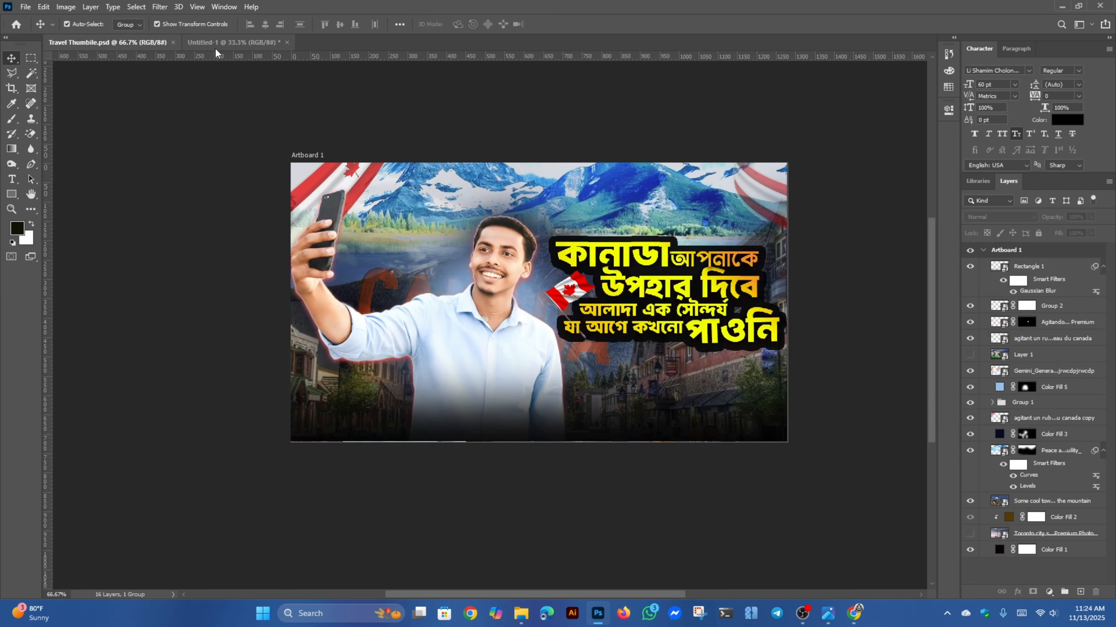
click(221, 43)
- Copy the Bengali headline layer Group 2 from Travel Thumbile.psd into the Untitled-1 document
click(155, 42)
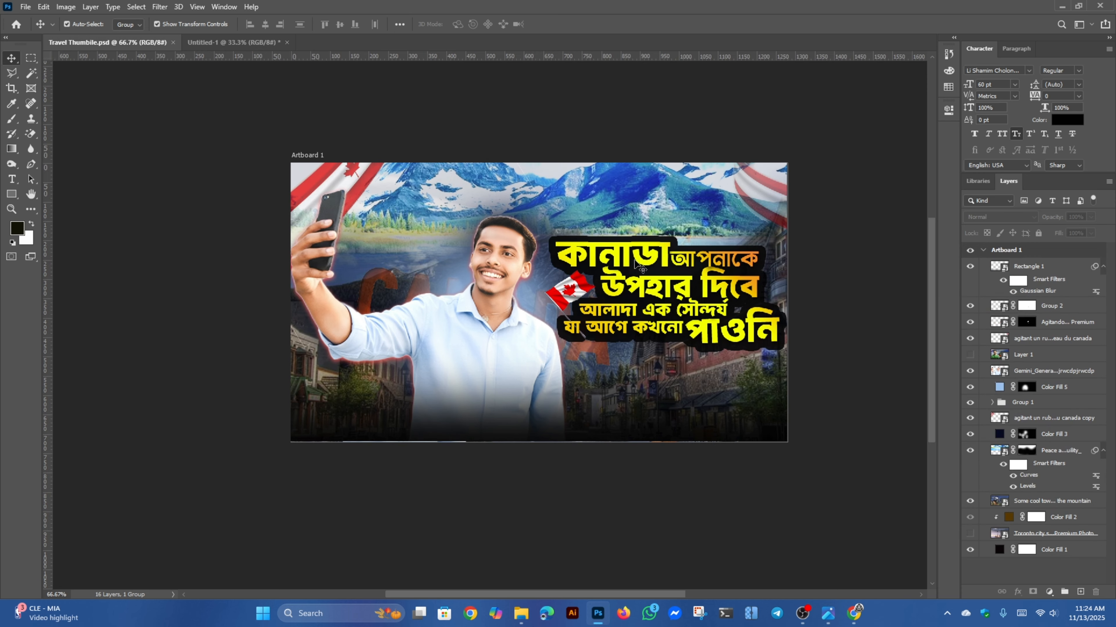
click(641, 272)
key(ctrl)
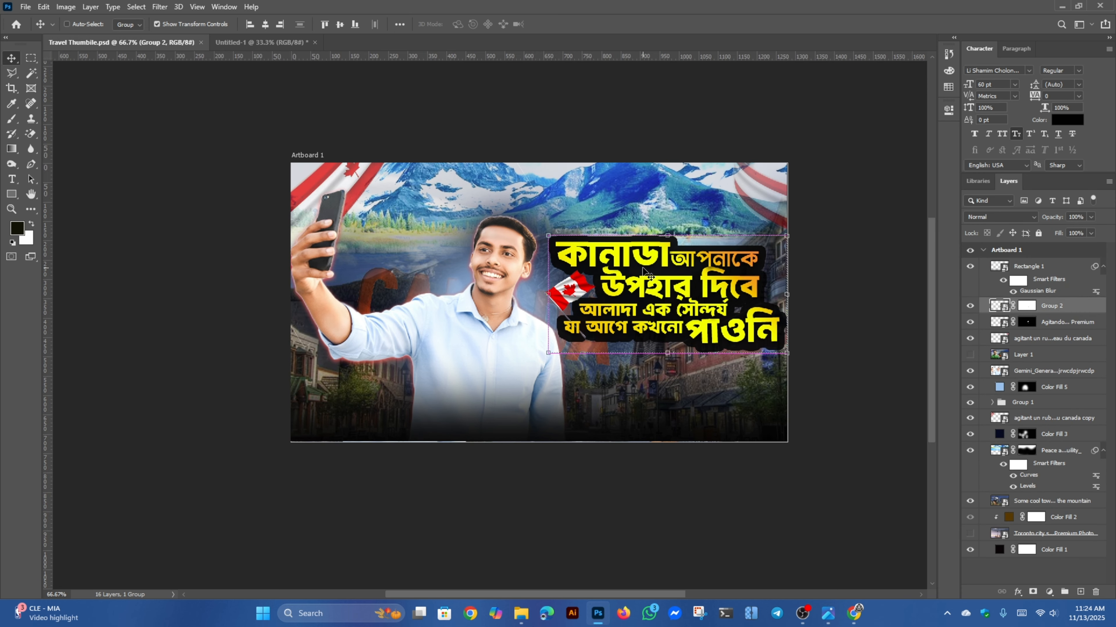
drag(578, 235, 552, 180)
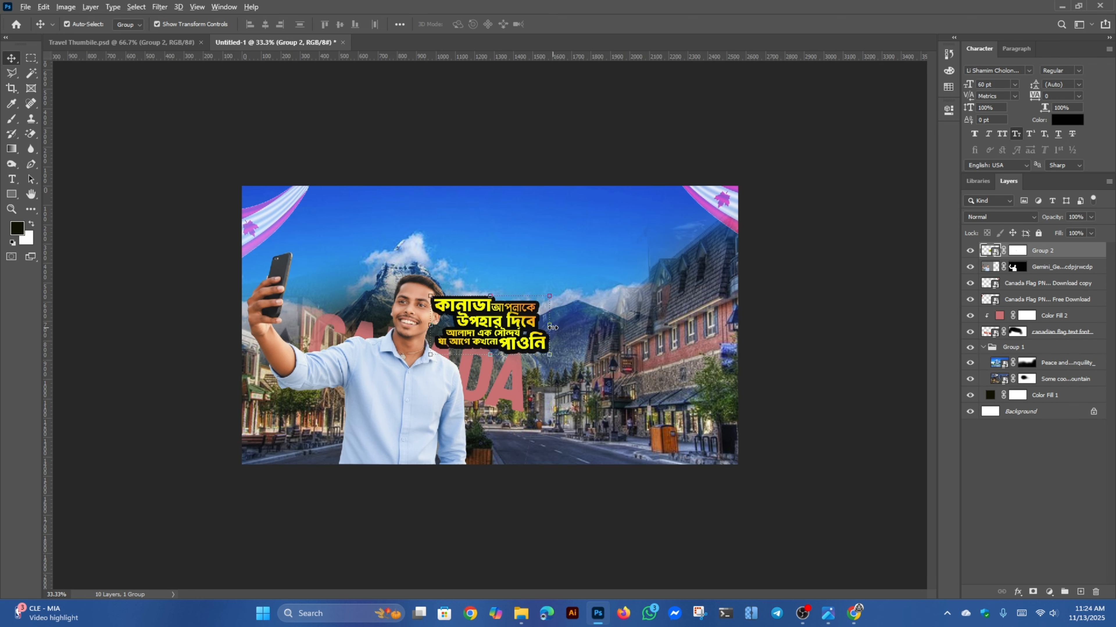
- Enlarge the Bengali headline to slightly more than double its size and place it beside the man, over the town buildings
drag(553, 327, 642, 337)
drag(502, 321, 593, 311)
drag(734, 317, 701, 316)
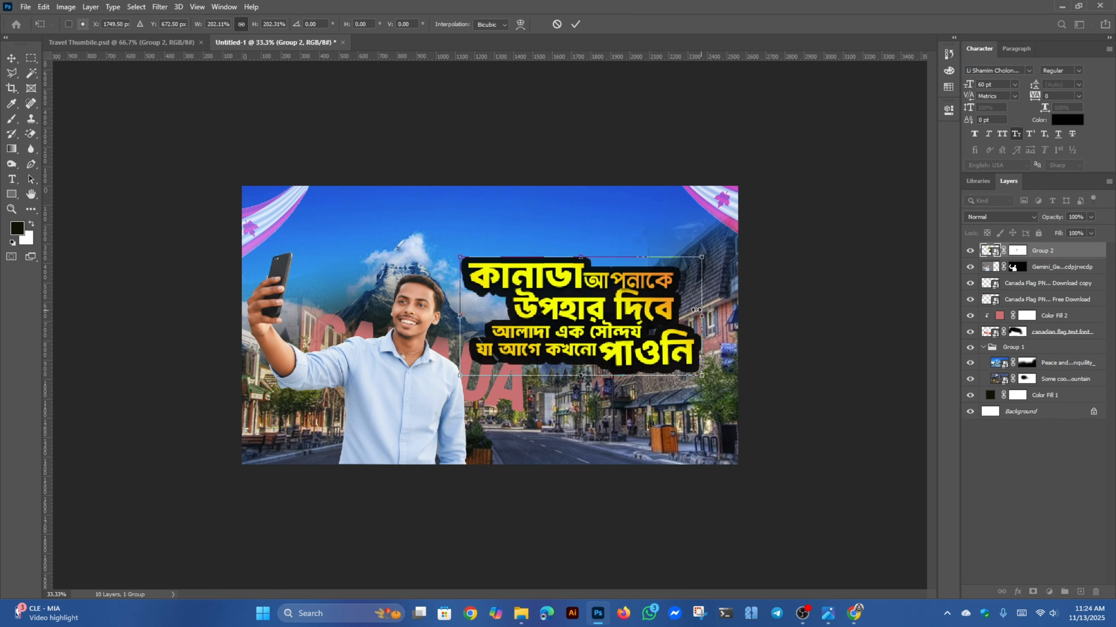
mouse_move(554, 325)
mouse_down()
mouse_move(577, 308)
mouse_move(566, 326)
mouse_up()
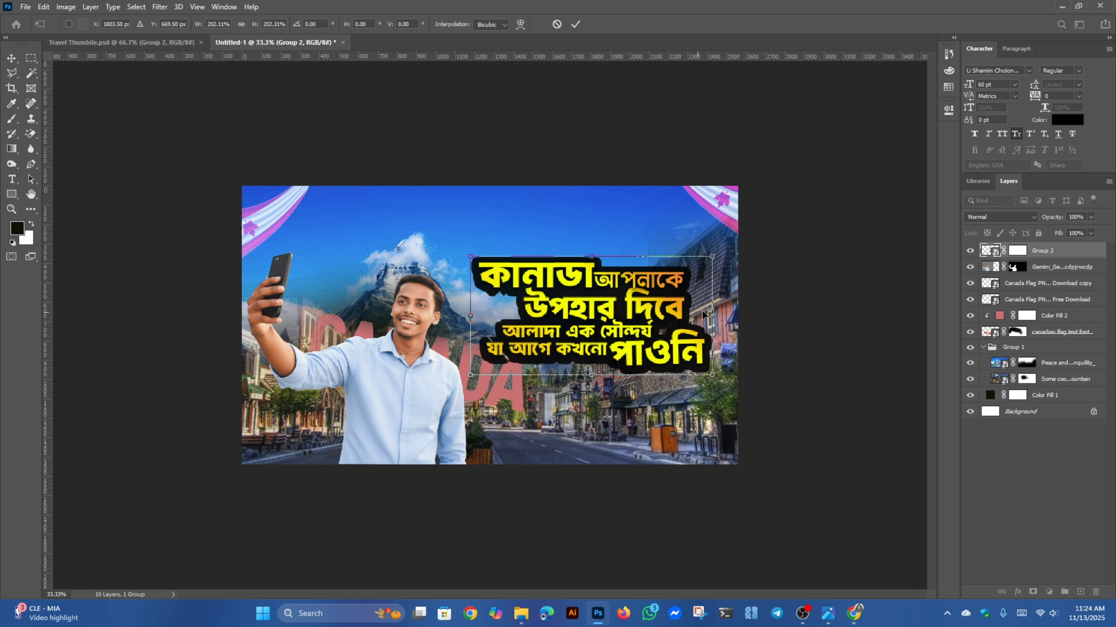
drag(712, 317, 718, 317)
key(Return)
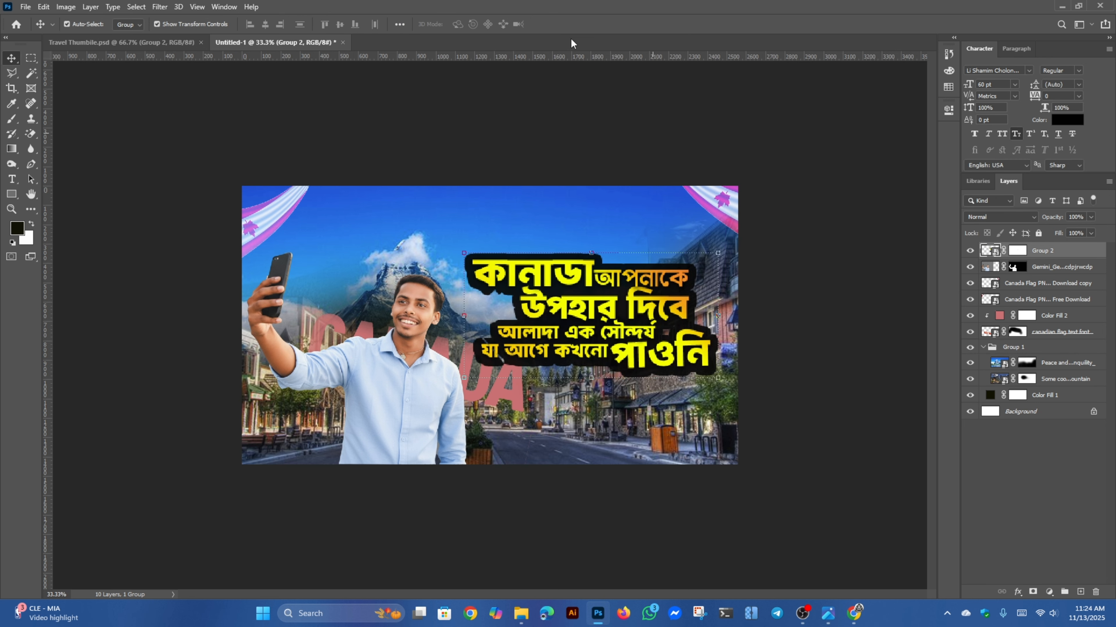
- Examine the Bengali headline layer's blending options and the layer commands available for it
key(ctrl+plus)
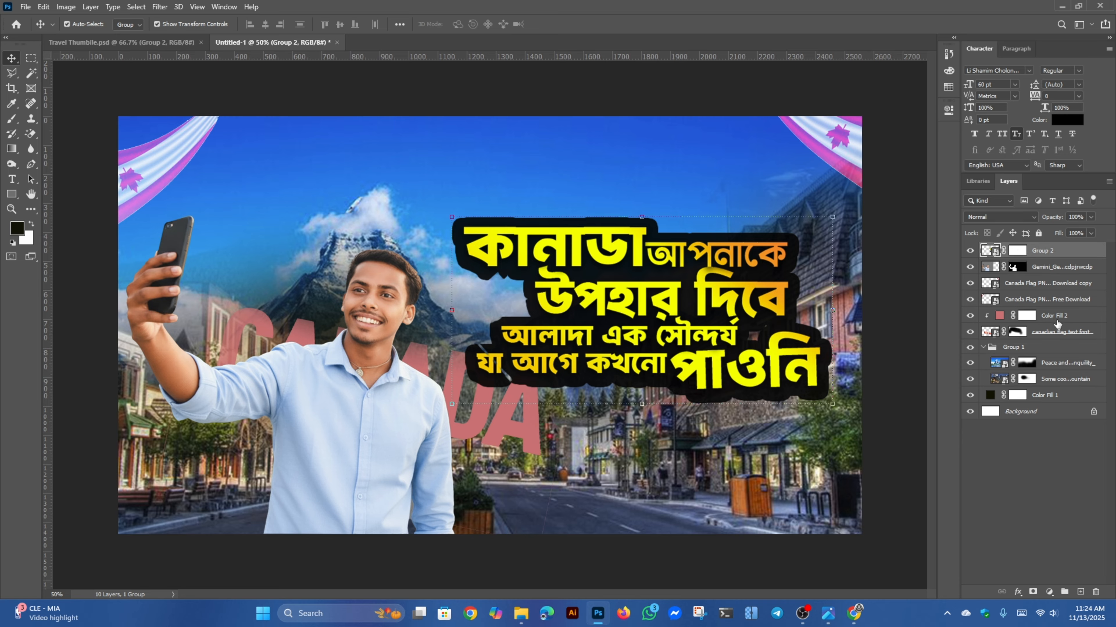
click(970, 251)
right_click(1003, 251)
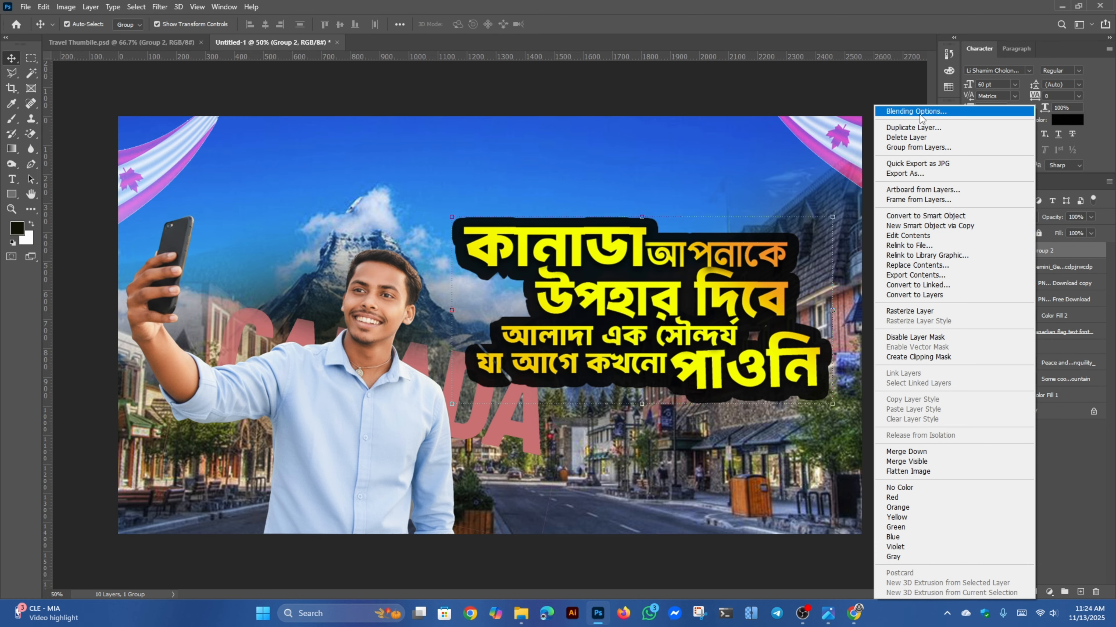
click(886, 140)
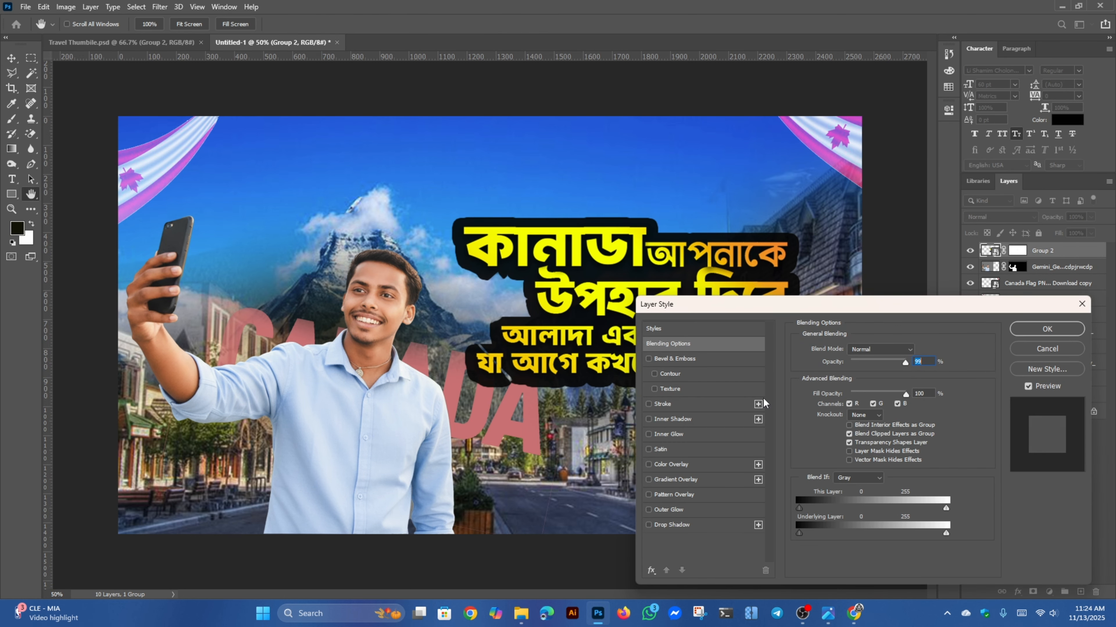
click(1063, 330)
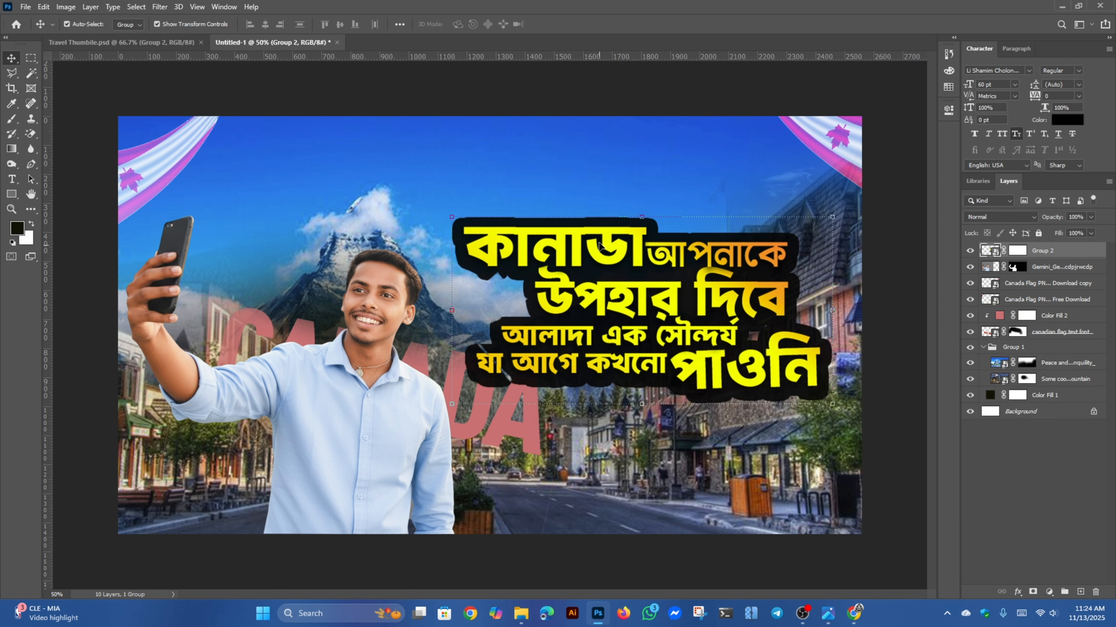
right_click(1031, 255)
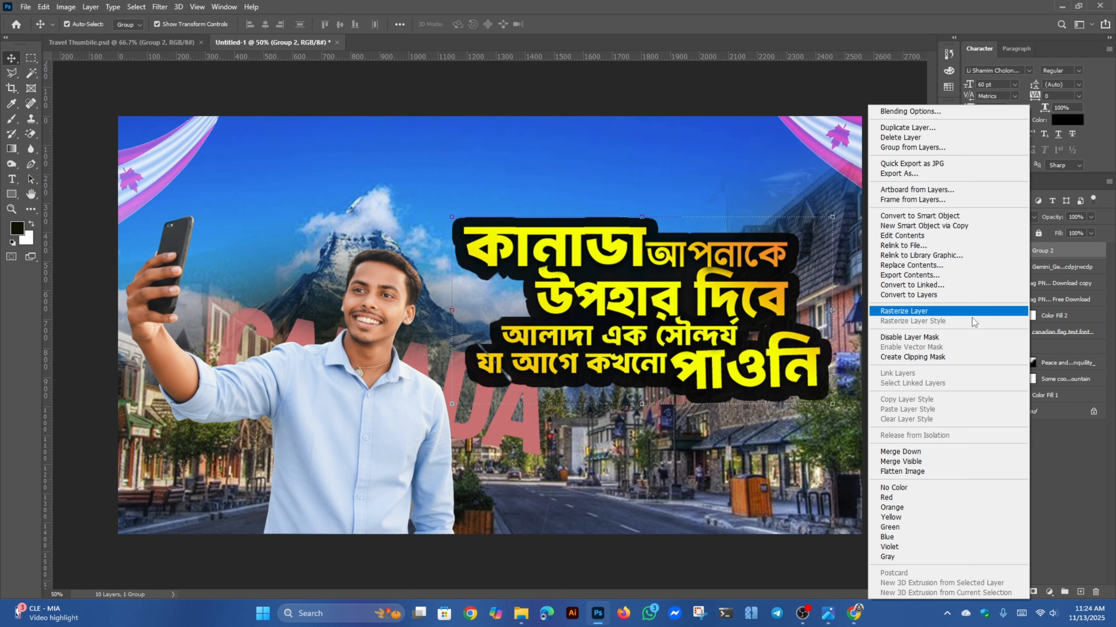
click(783, 254)
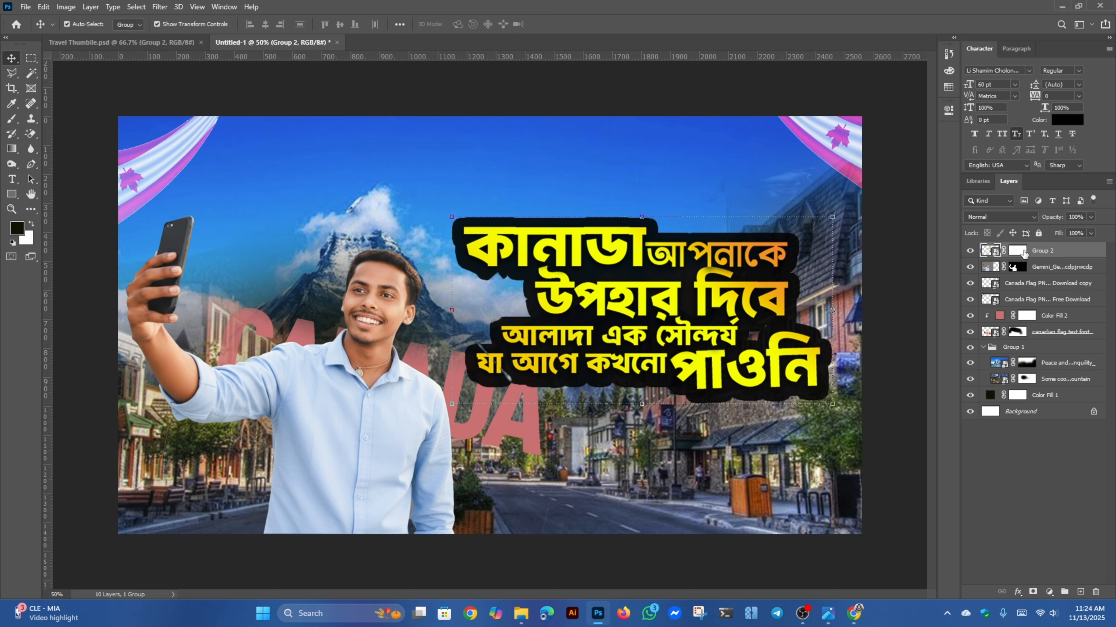
right_click(986, 249)
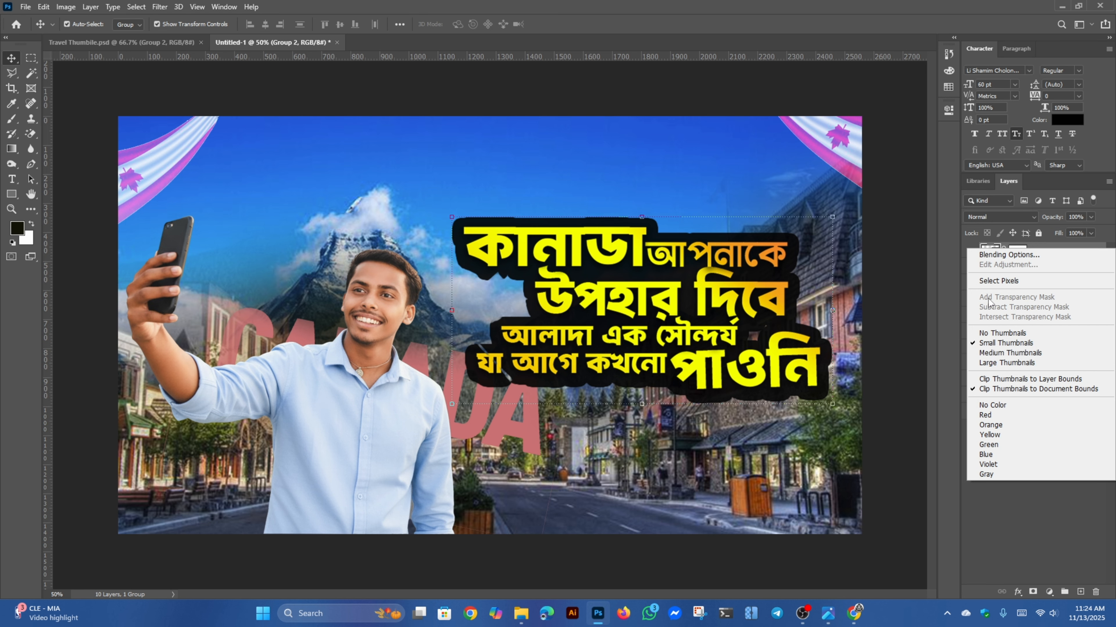
click(750, 306)
right_click(998, 251)
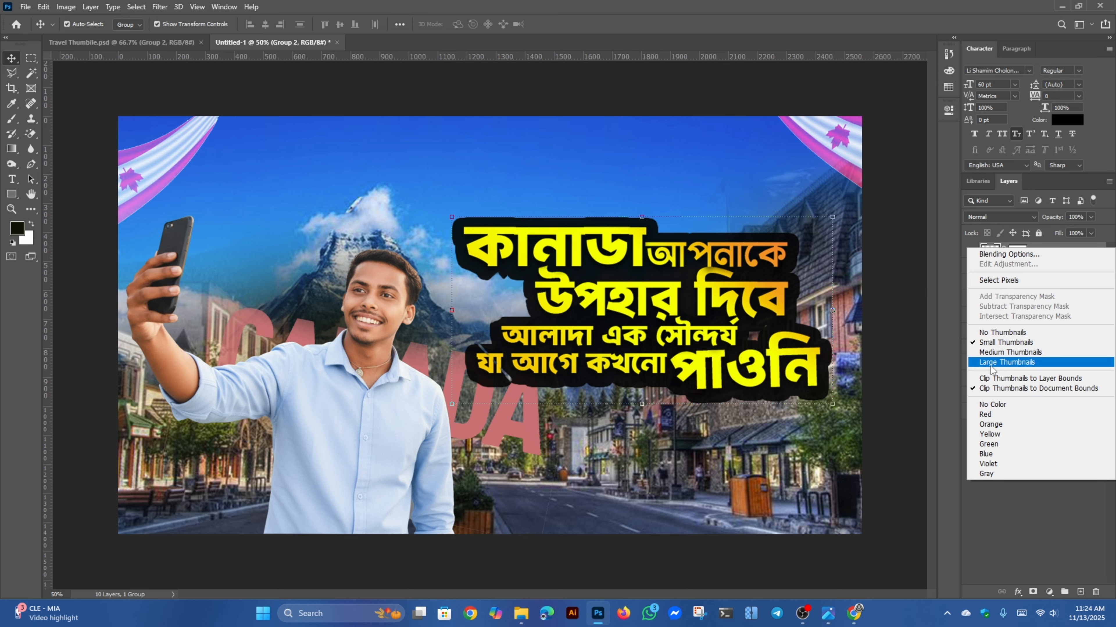
- Convert the masked Group 2 headline layer to a smart object
click(719, 292)
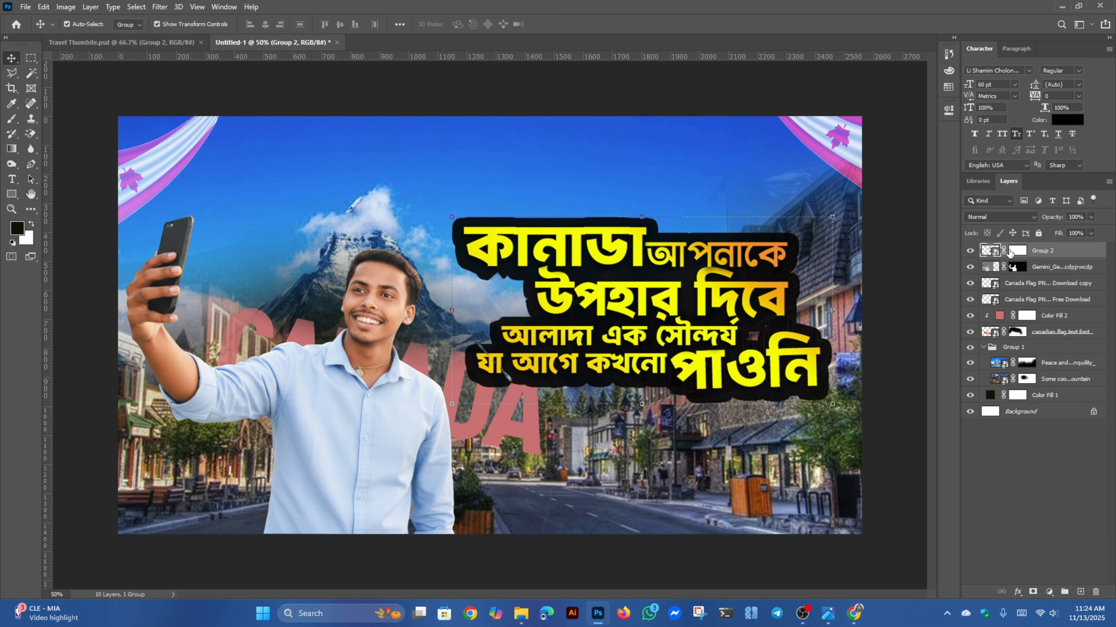
right_click(1032, 246)
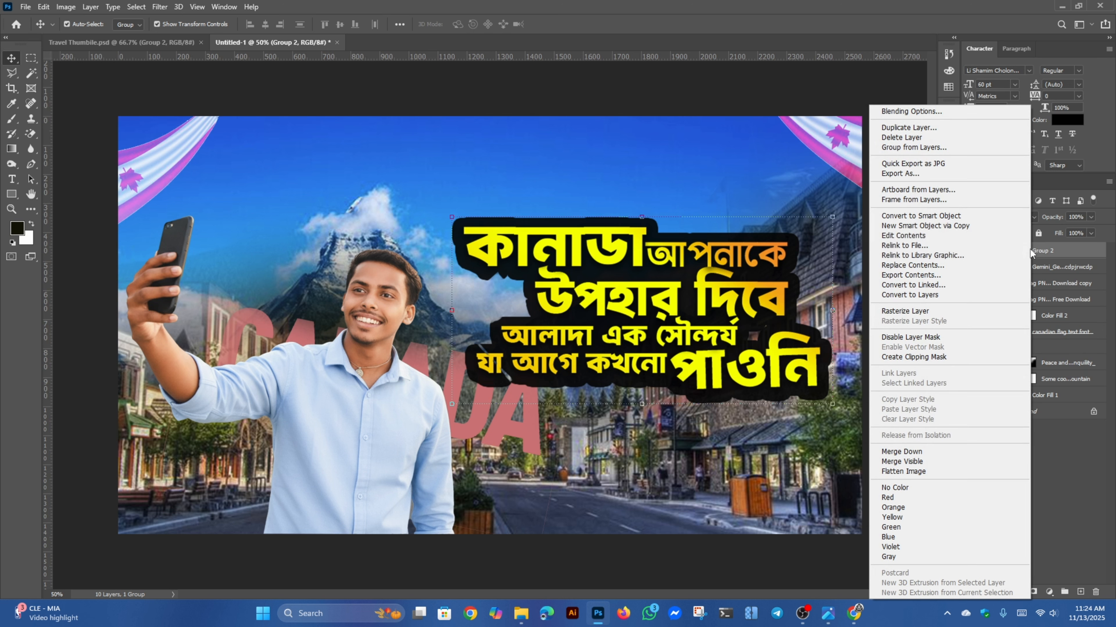
click(920, 219)
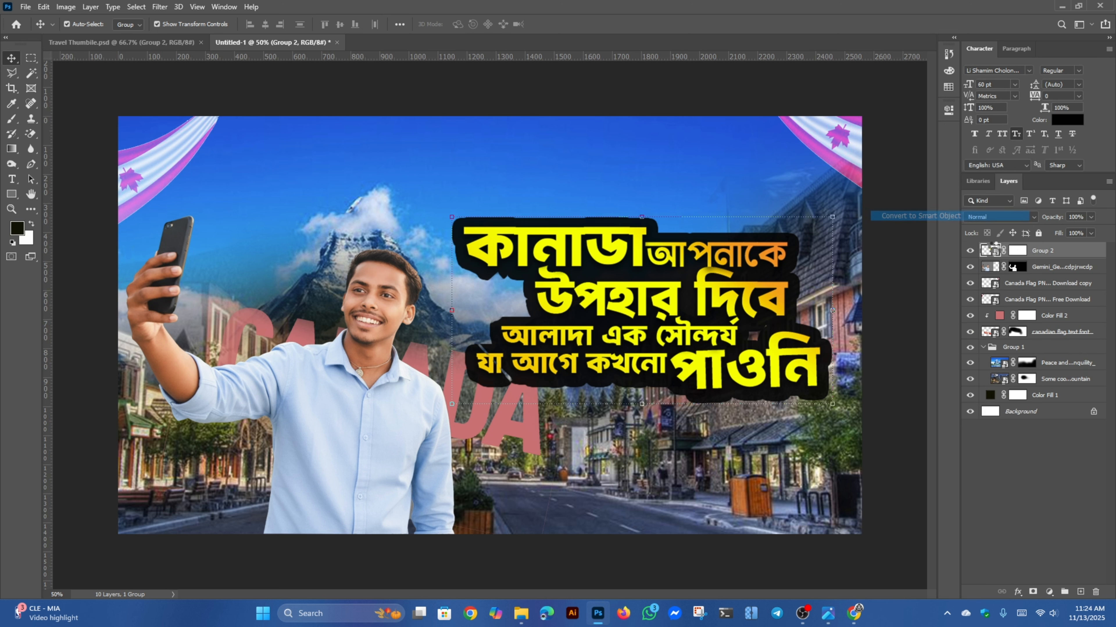
right_click(1016, 253)
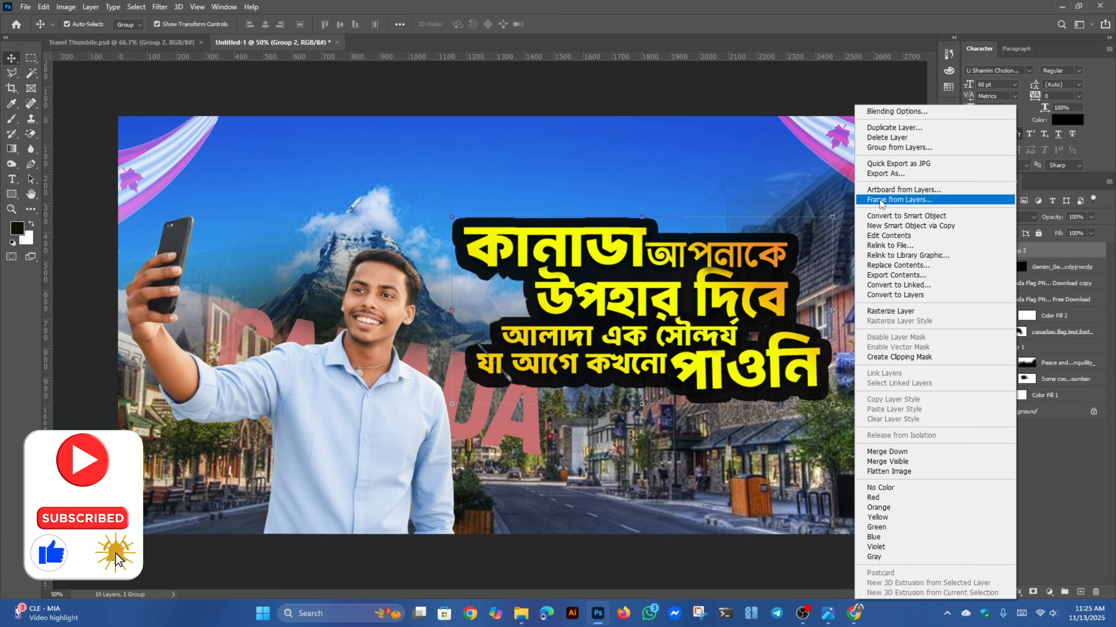
click(742, 293)
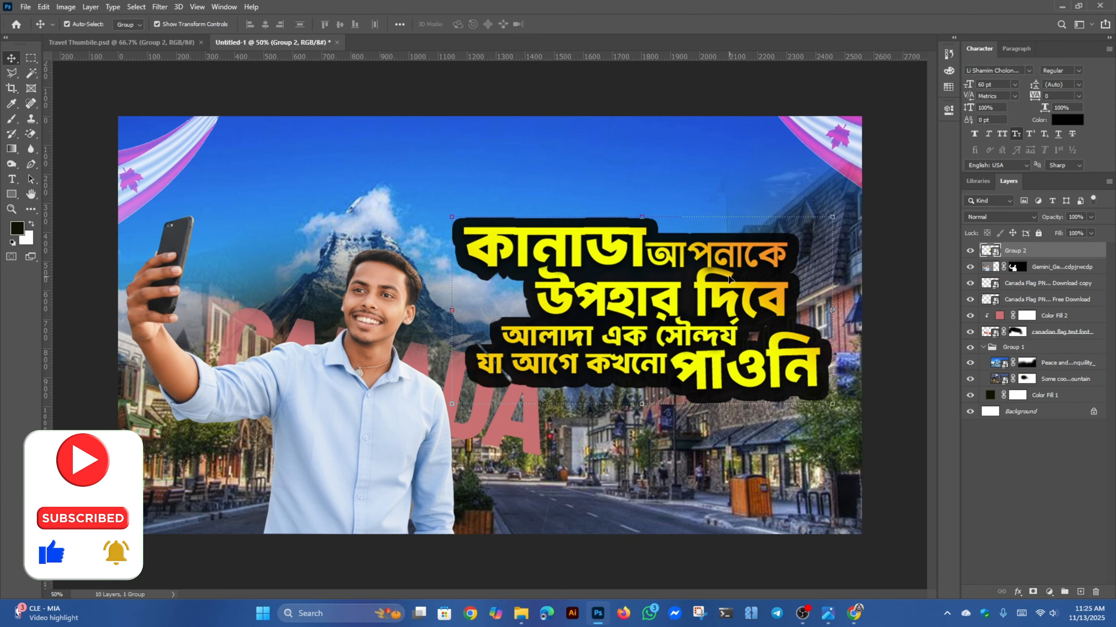
- Deselect all layers and start a new text layer in the sky above the yellow headline
scroll(648, 265, down, 2)
scroll(534, 306, up, 2)
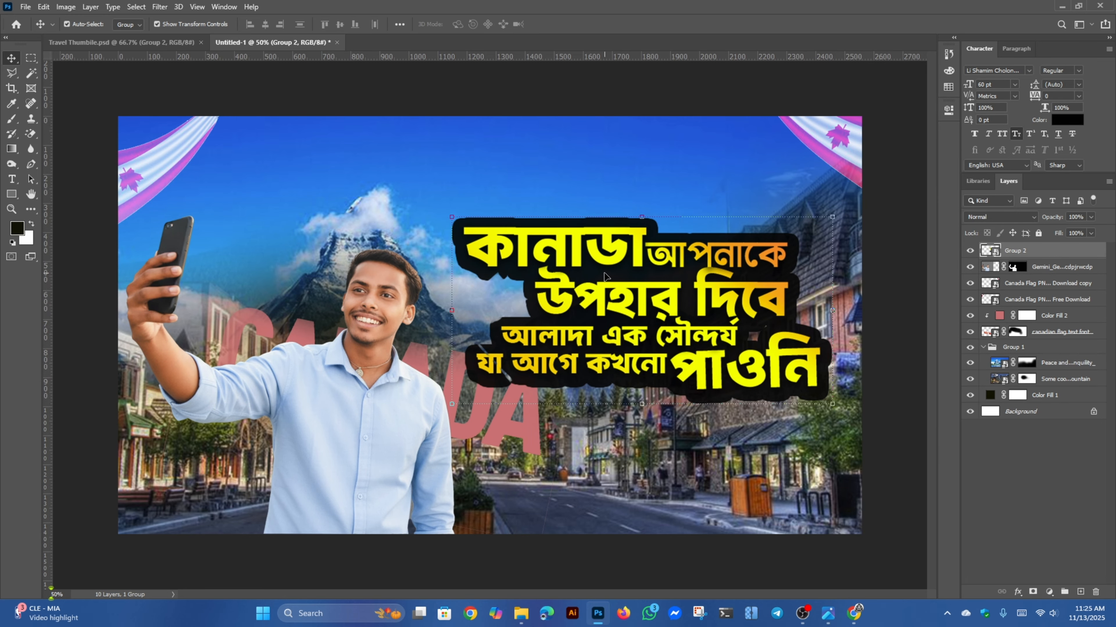
scroll(605, 276, down, 1)
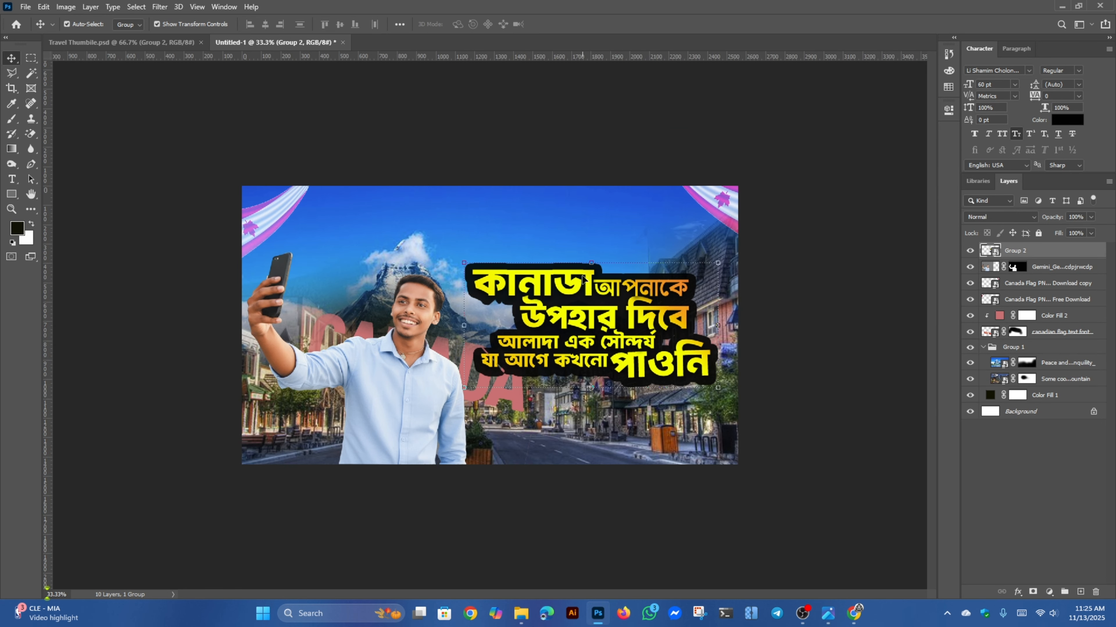
click(570, 120)
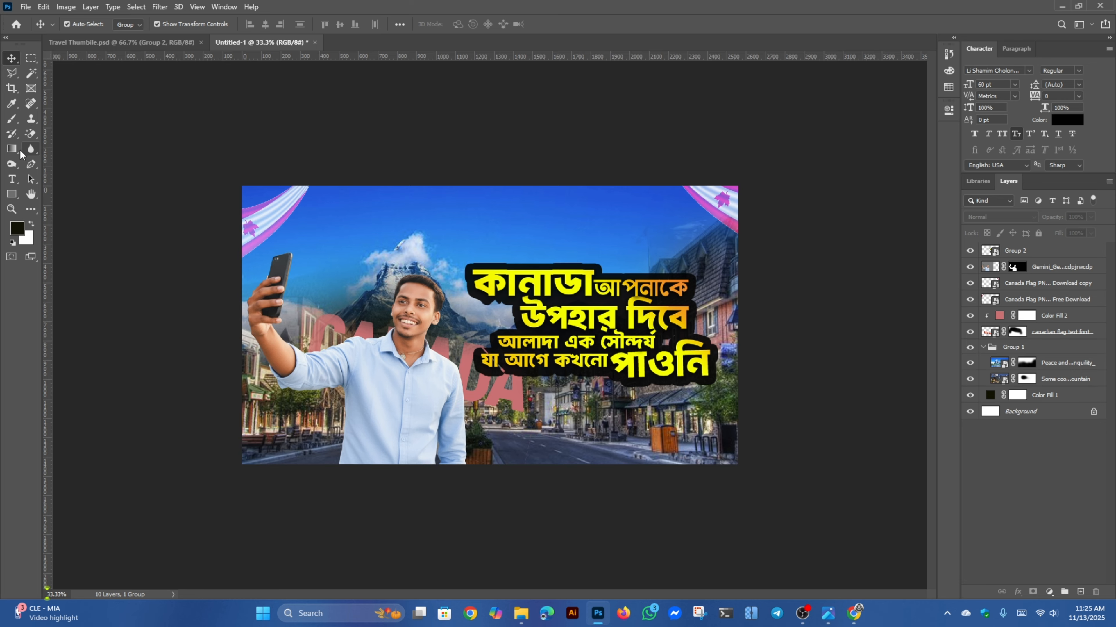
click(11, 179)
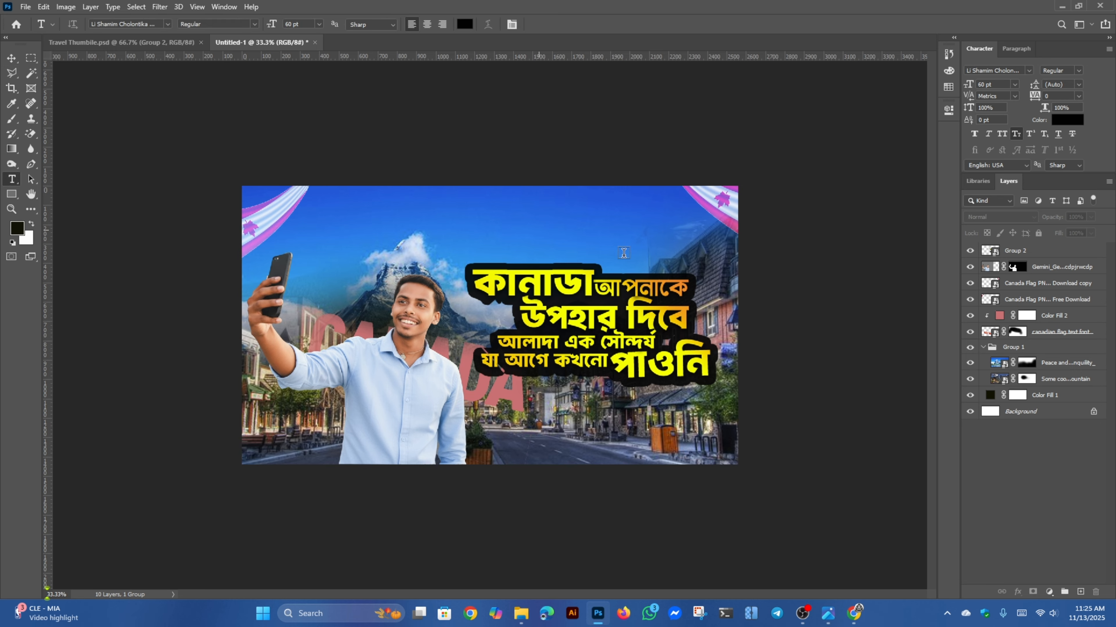
click(623, 253)
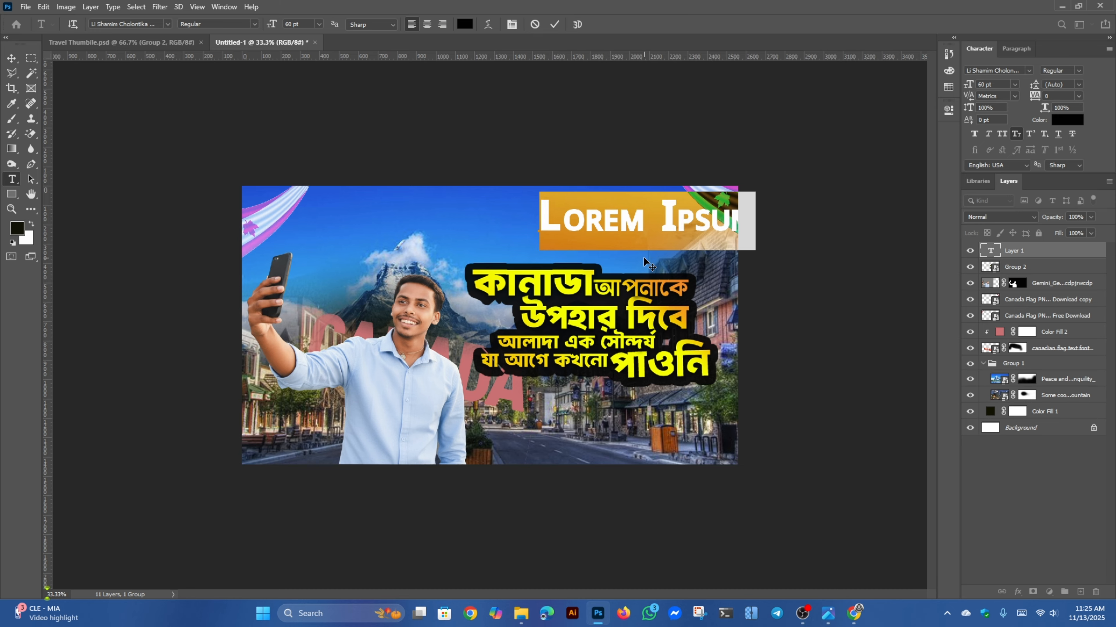
- Switch to the browser and open Google Translate in a new tab
click(853, 613)
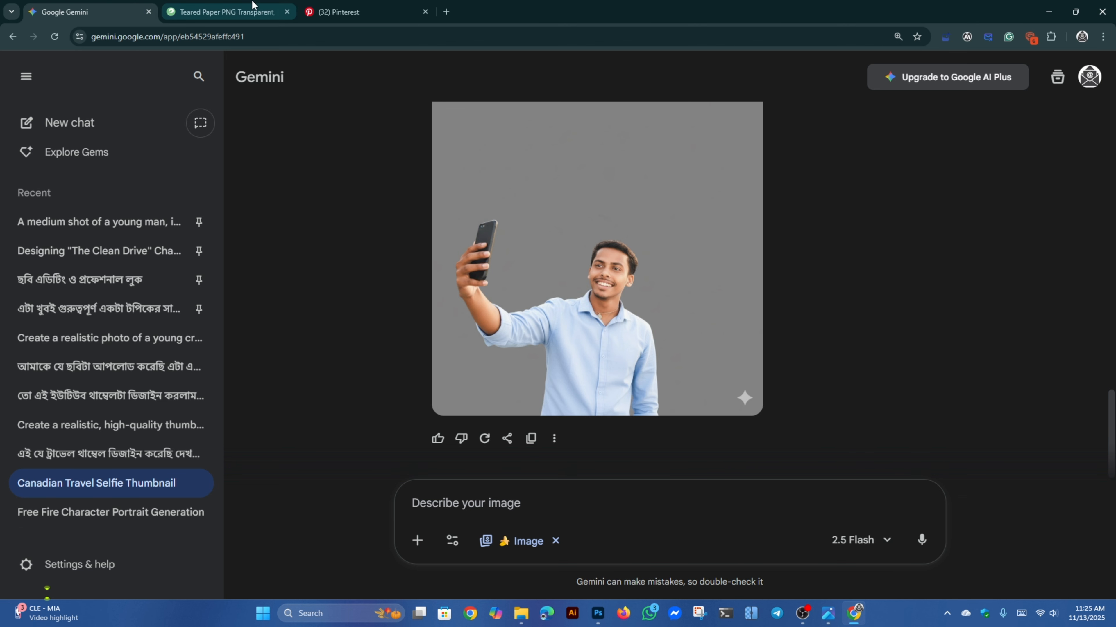
click(446, 12)
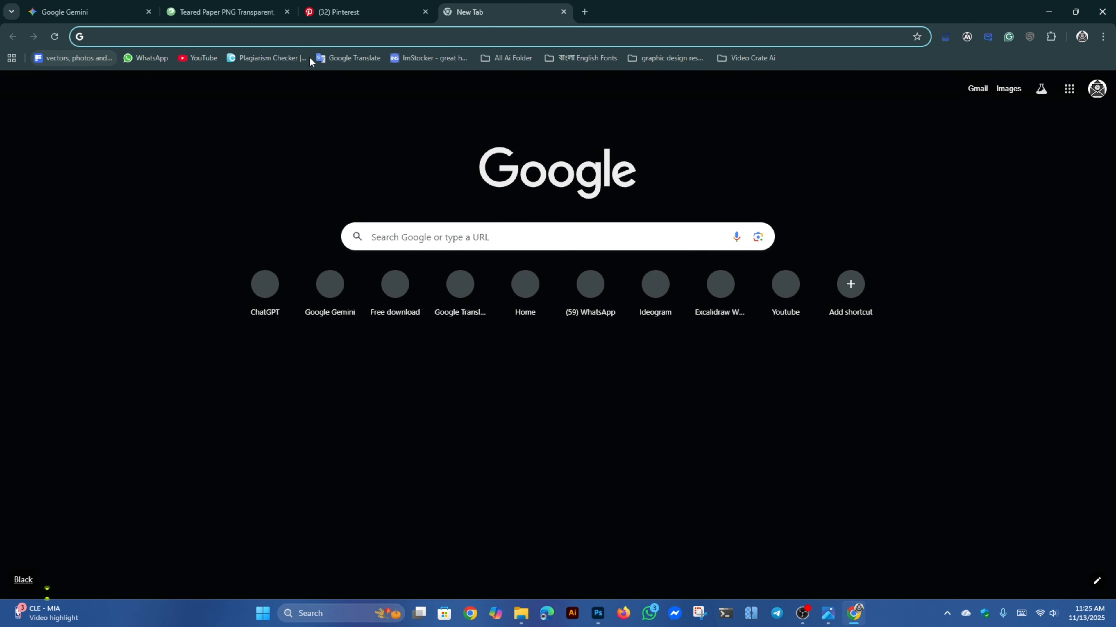
click(329, 56)
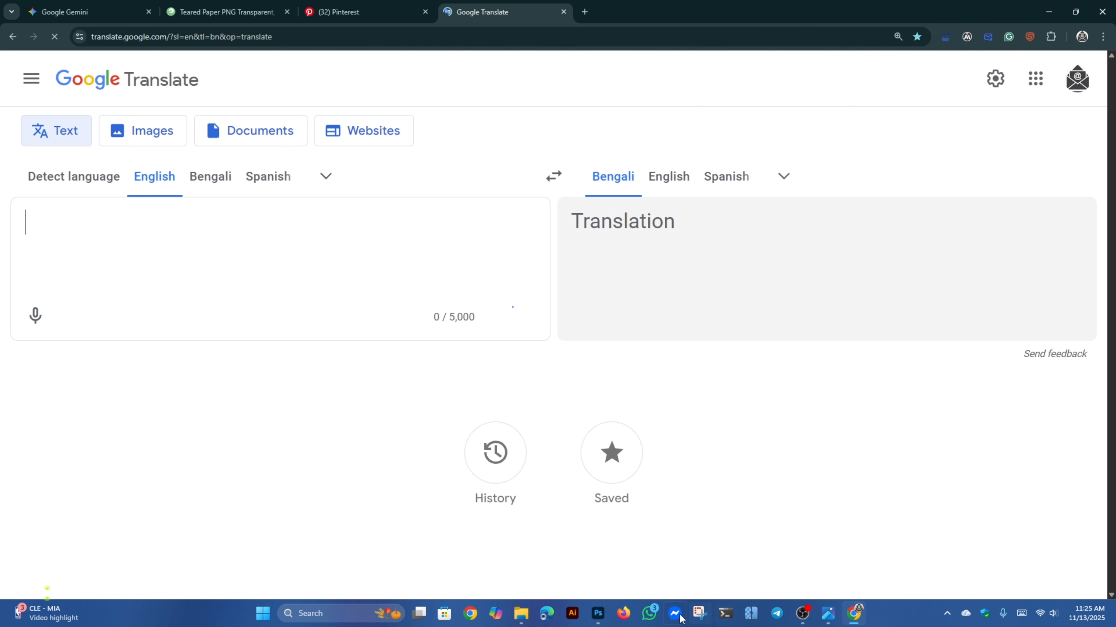
click(597, 615)
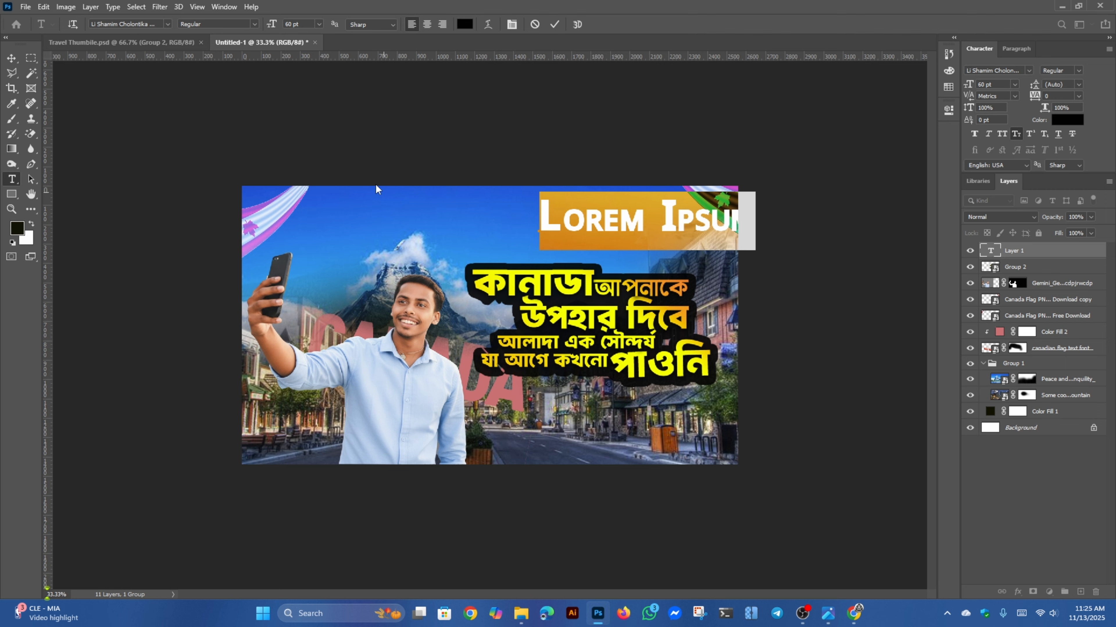
click(854, 614)
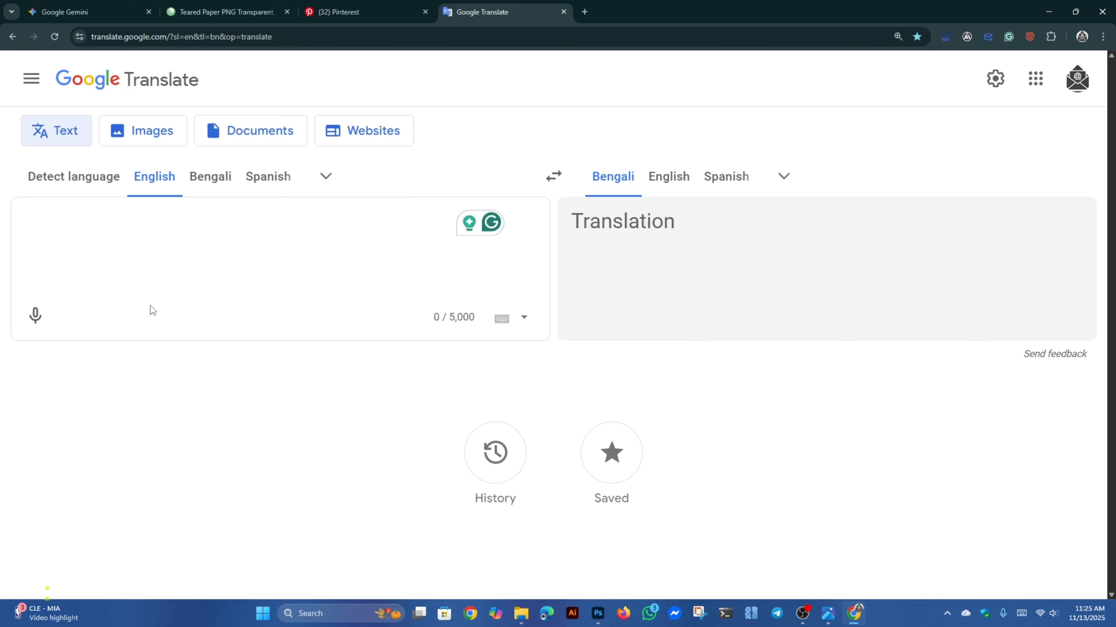
- Set the source language to Bengali, dictate "কানাডা আপনাকে উপহার দিবে" by voice and copy that source text
click(207, 178)
click(36, 317)
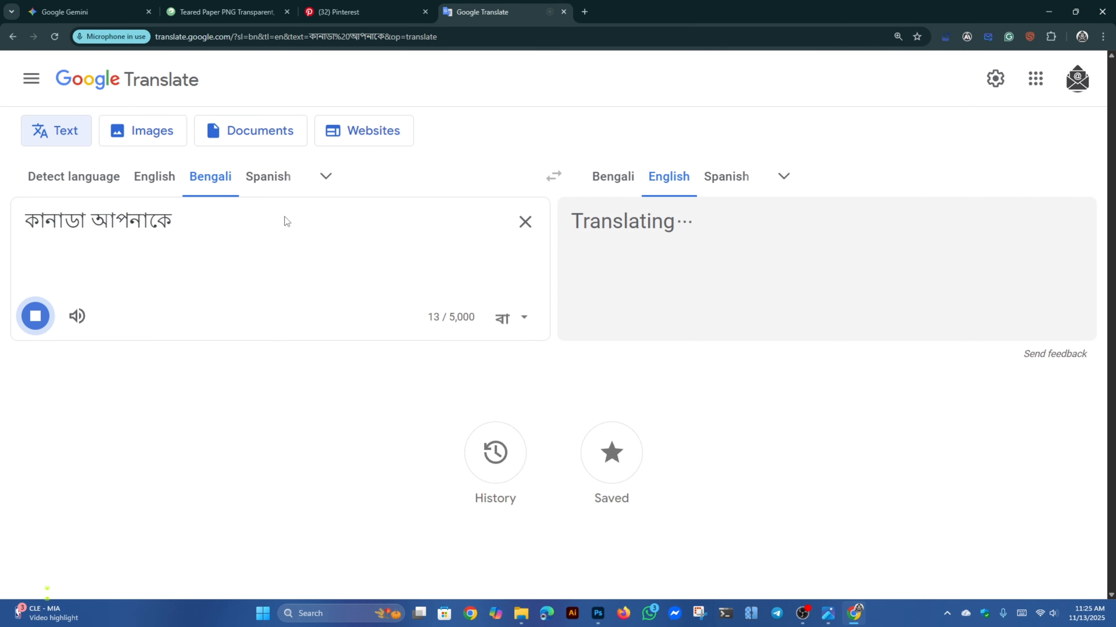
click(35, 315)
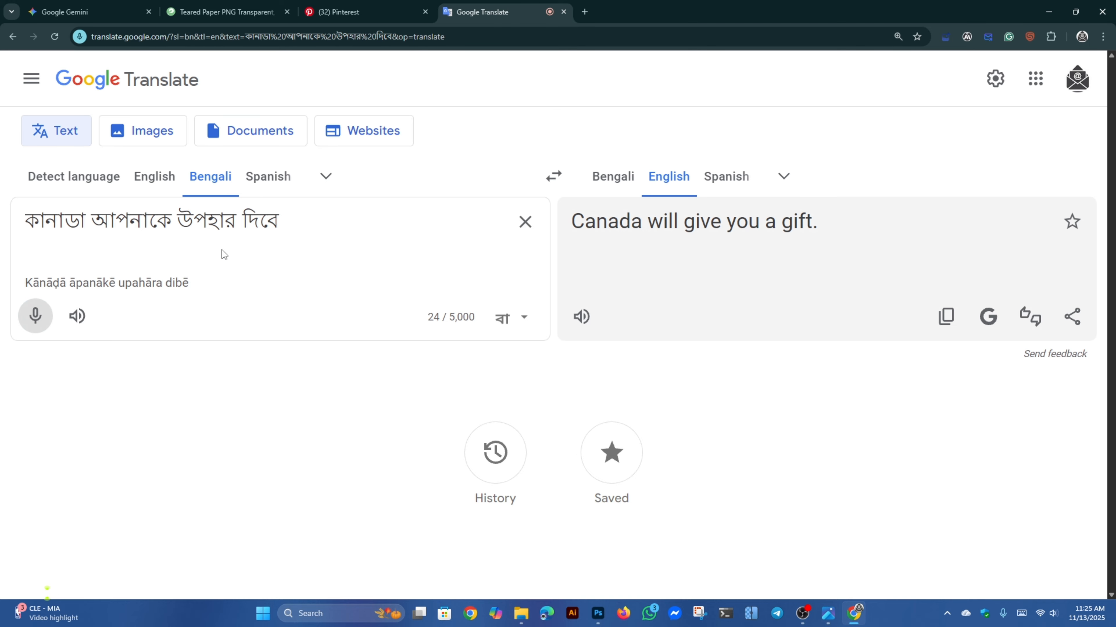
drag(328, 242, 8, 223)
key(ctrl+c)
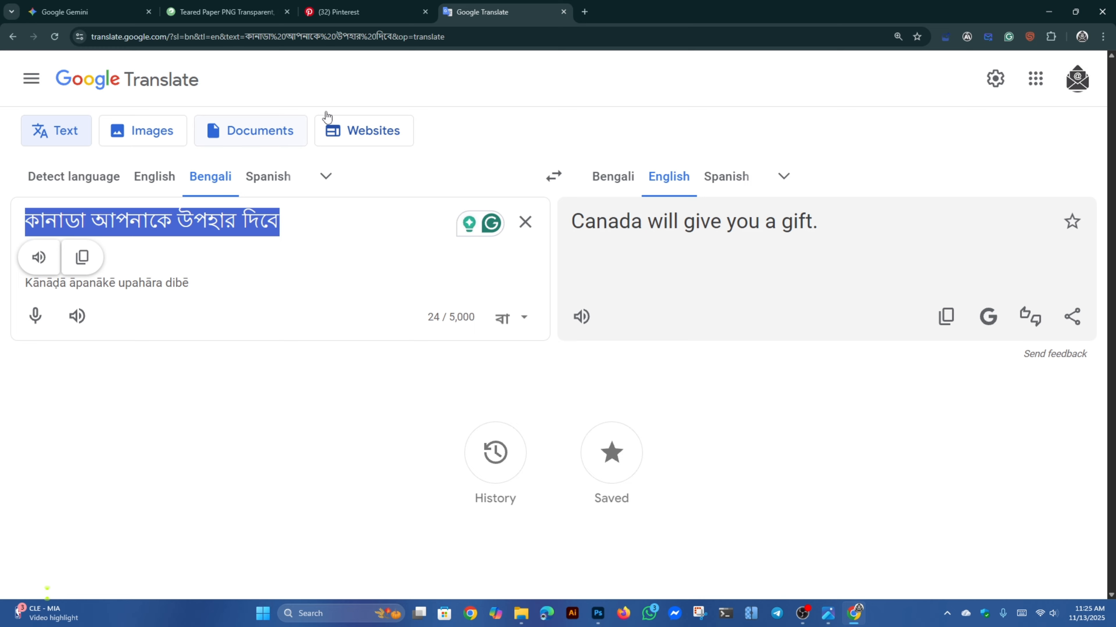
- Switch back to Photoshop and replace the placeholder text with the copied line "কানাডা আপনাকে উপহার দিবে"
click(598, 614)
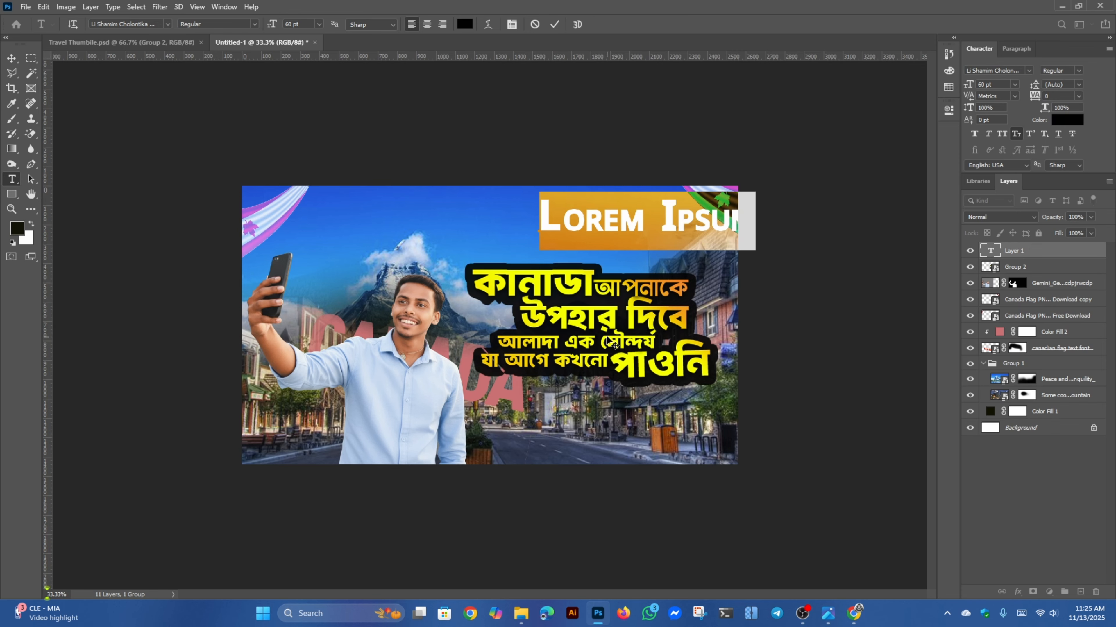
key(ctrl+v)
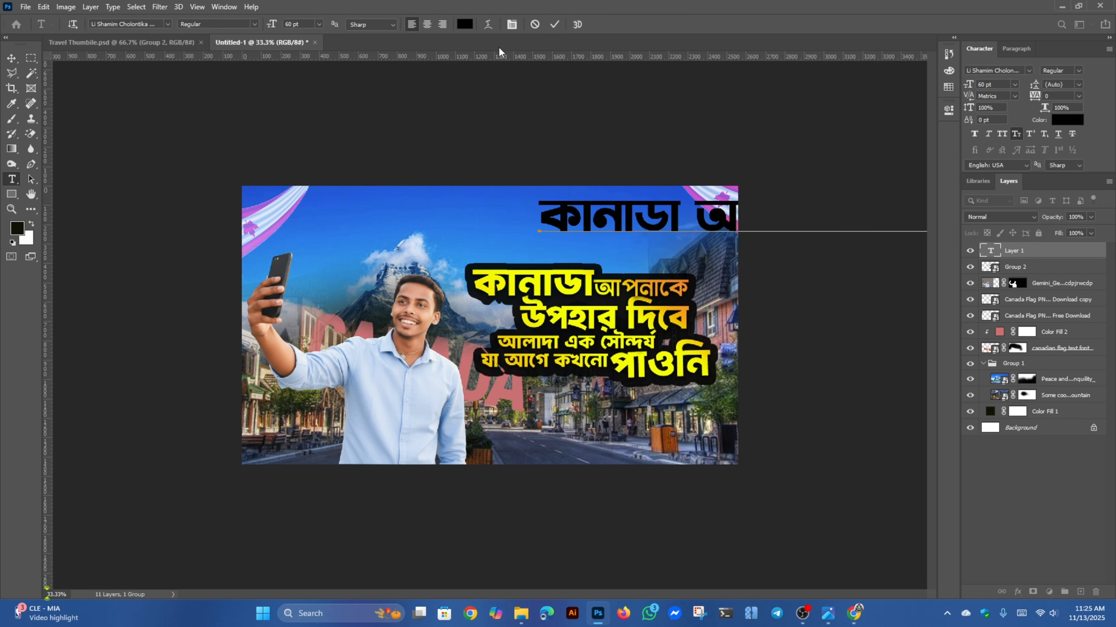
key(ctrl+Return)
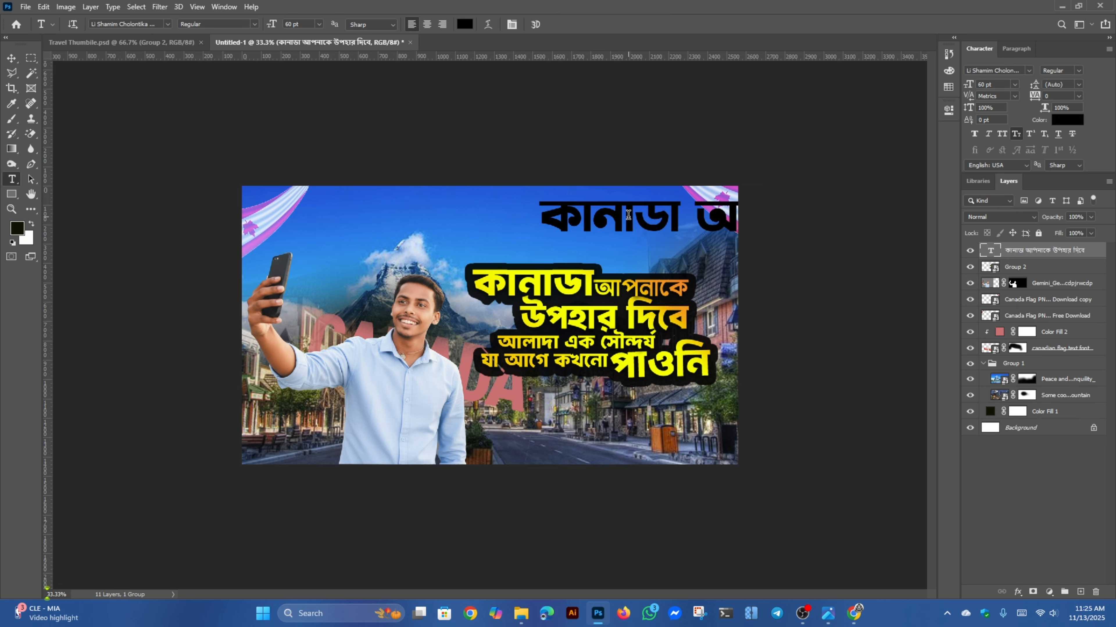
- Scale the new Bengali text line down to about 29 pt and place it in the sky between the two flags
click(11, 57)
drag(623, 220, 325, 233)
drag(834, 228, 678, 215)
drag(583, 240, 549, 230)
click(575, 24)
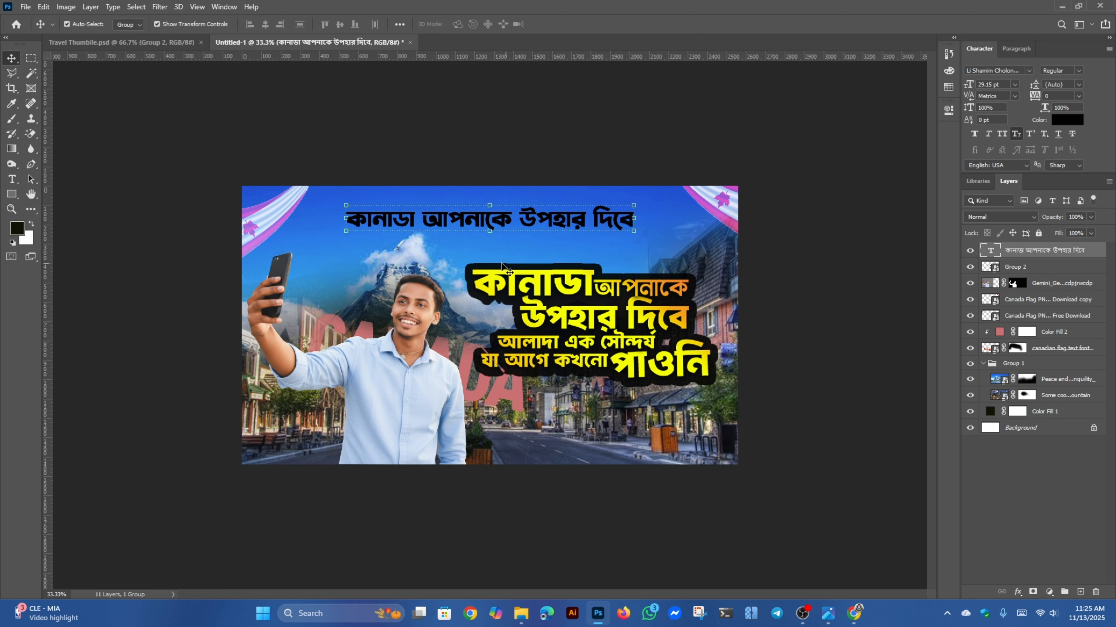
- Change the new text line's font to Li Shohid Shafkat Samir Unicode
key(ctrl+plus)
key(ctrl+plus)
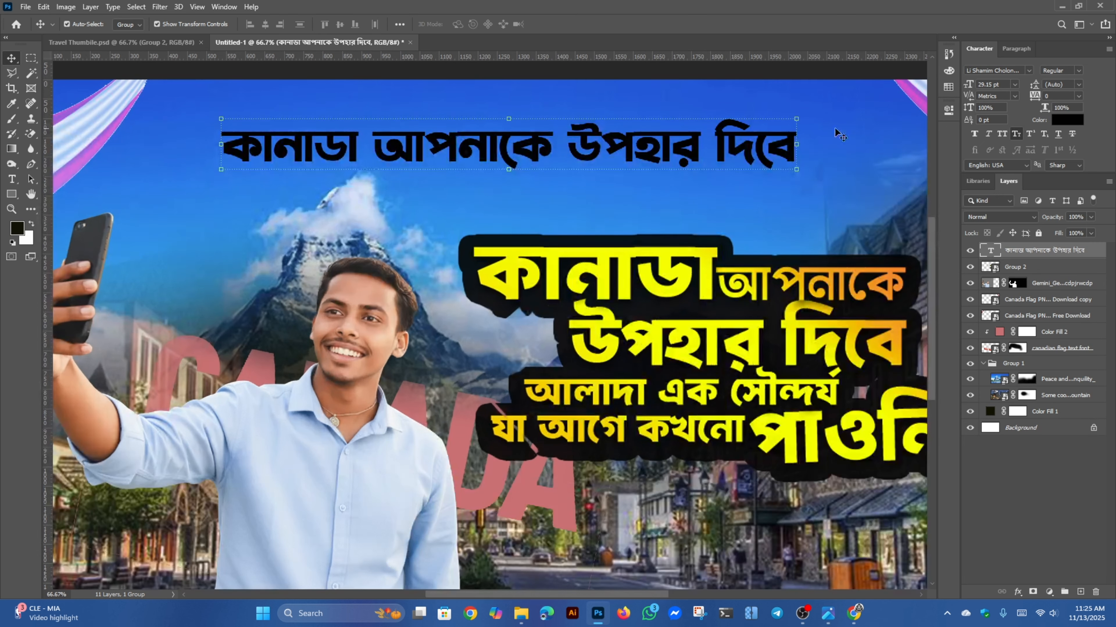
click(1028, 71)
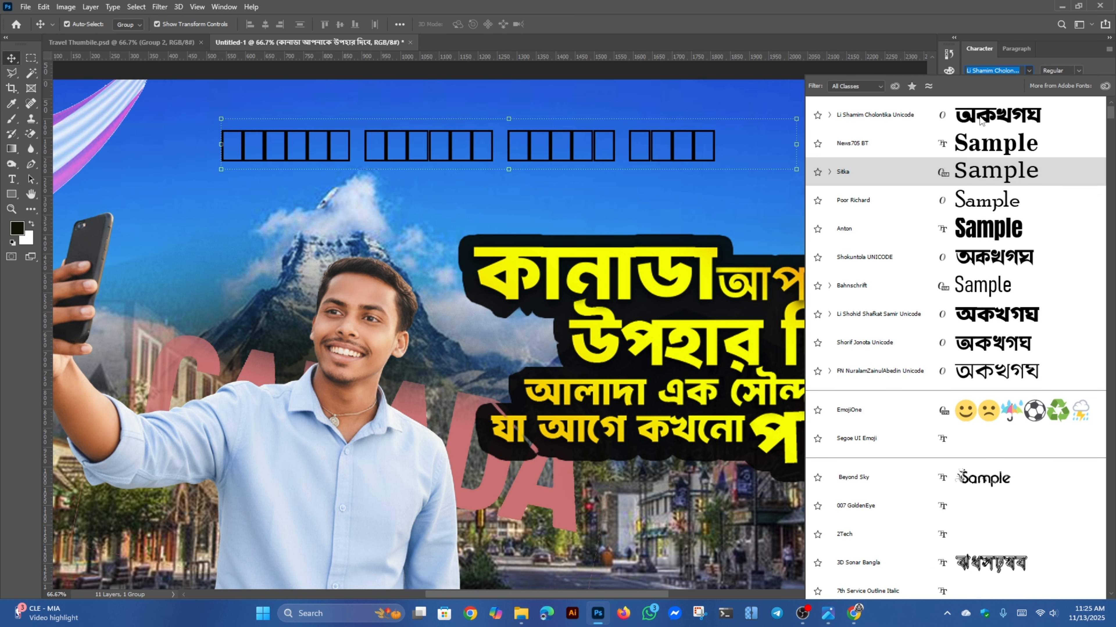
click(981, 319)
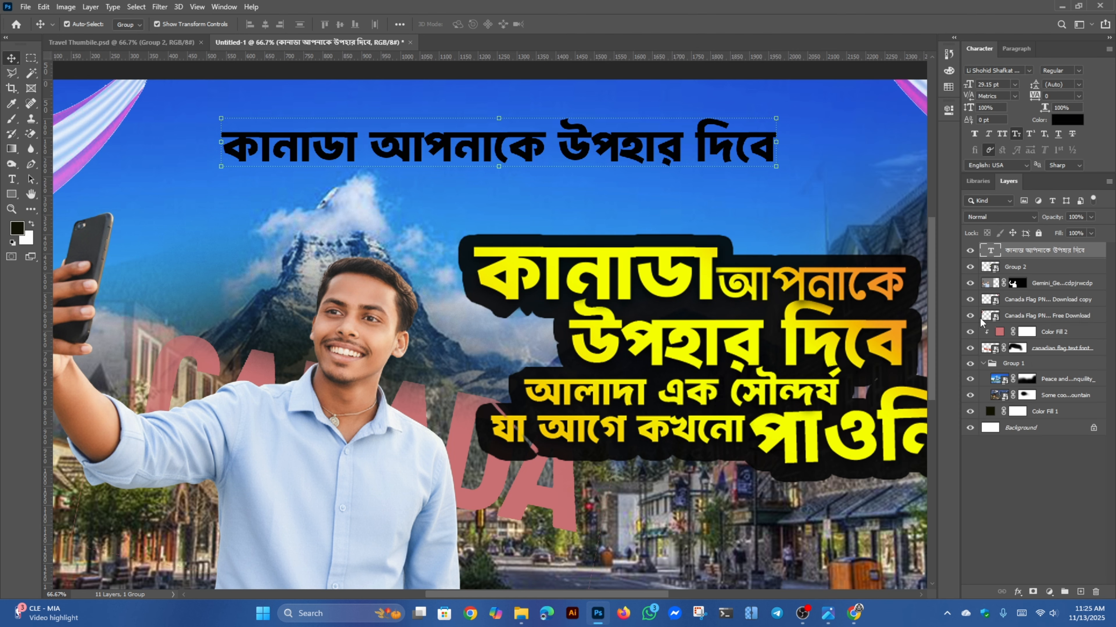
- Move the text line down and left over the mountain peak and enlarge it to about 30.55 pt
drag(521, 156, 480, 183)
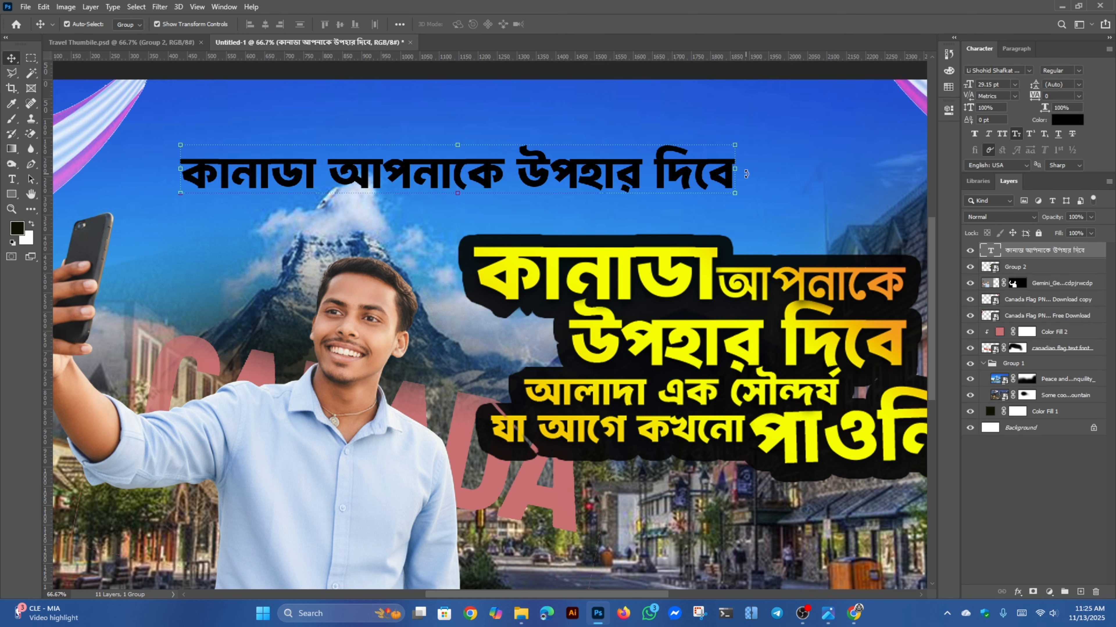
drag(735, 169, 748, 169)
drag(496, 166, 496, 159)
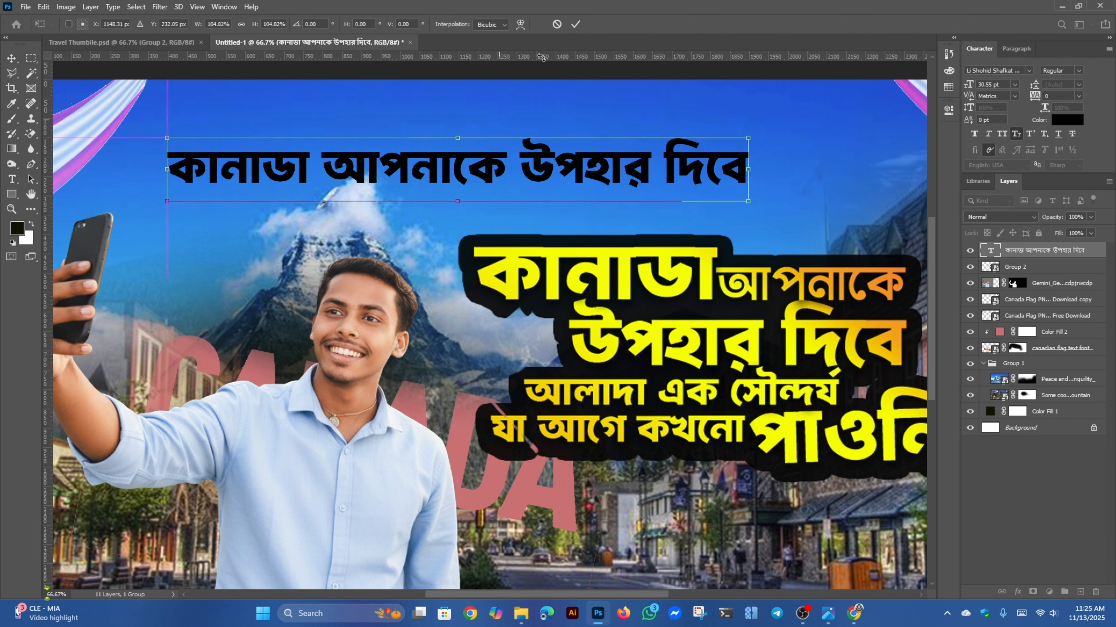
click(575, 24)
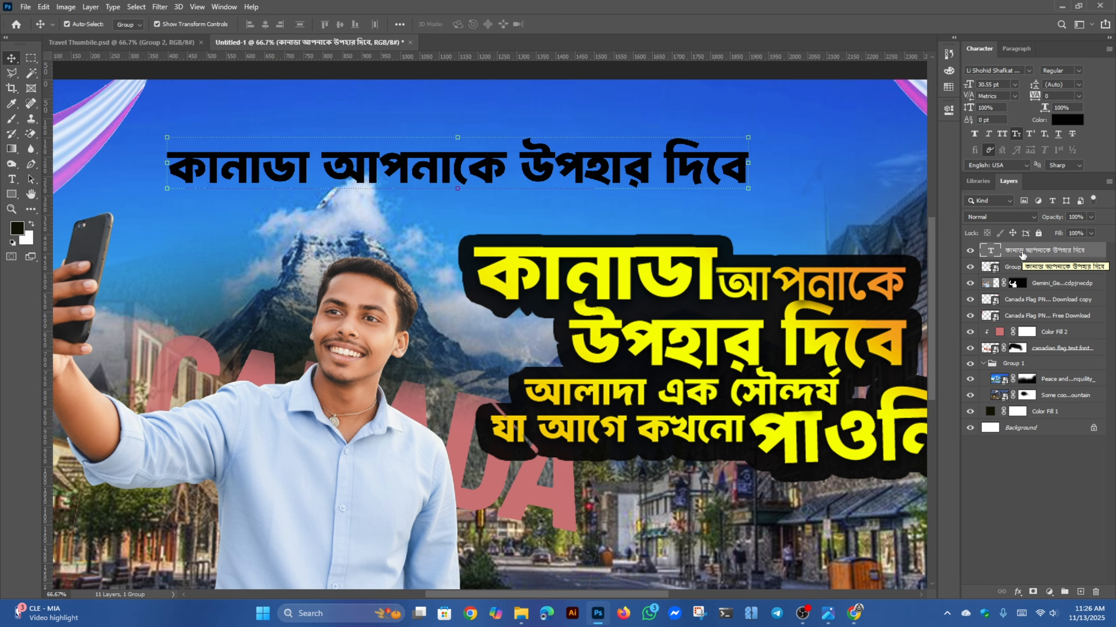
- Add a Gradient Overlay effect to the new Bengali text line's layer
right_click(1022, 254)
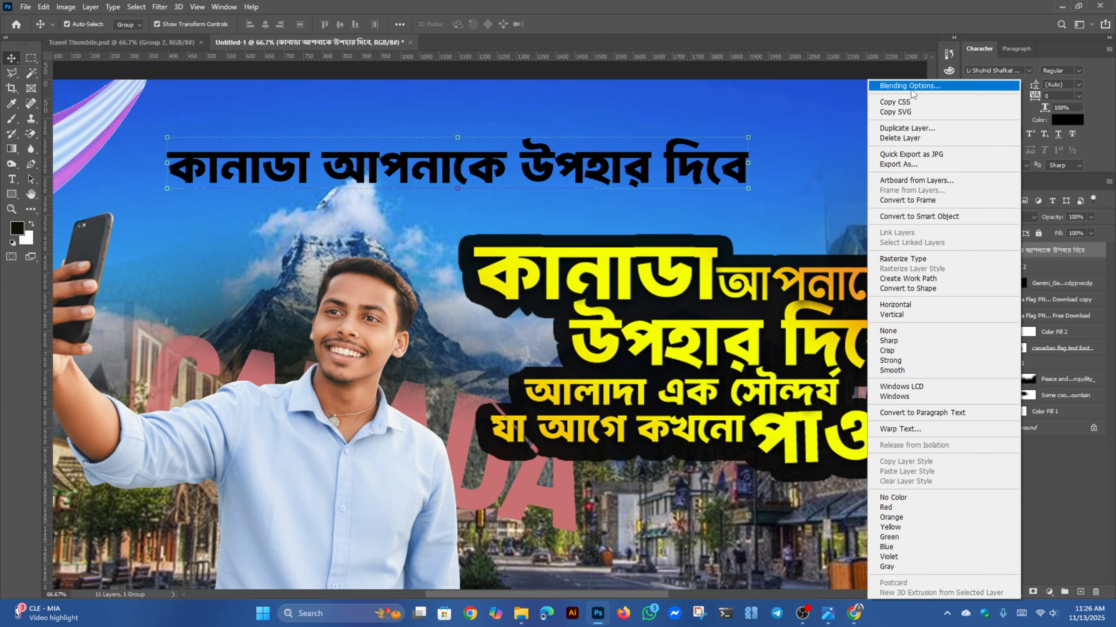
click(910, 86)
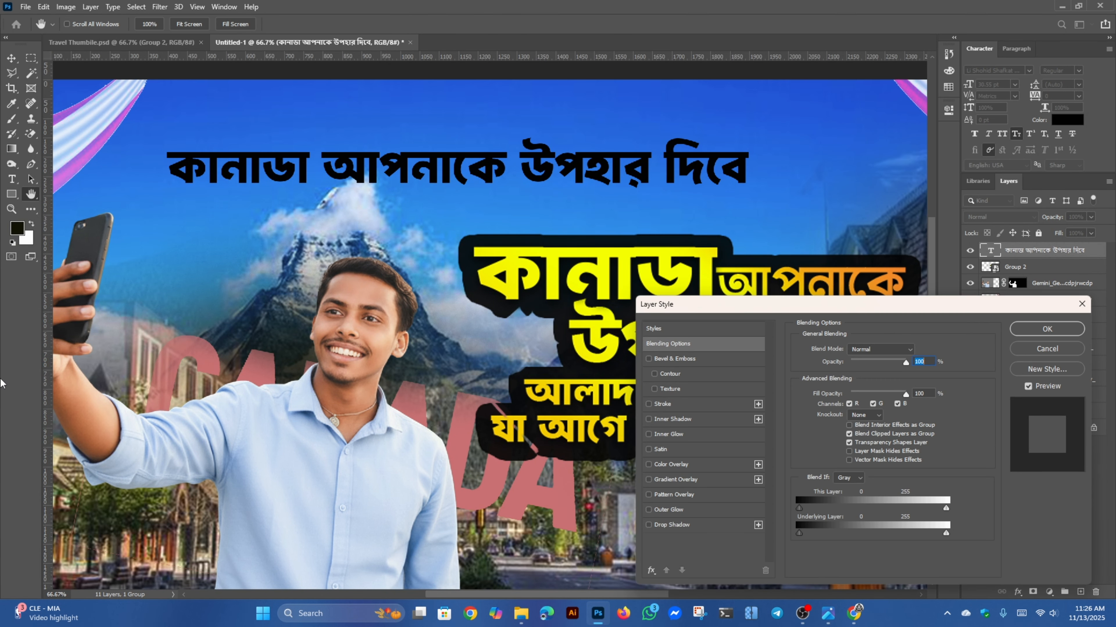
drag(759, 310, 825, 209)
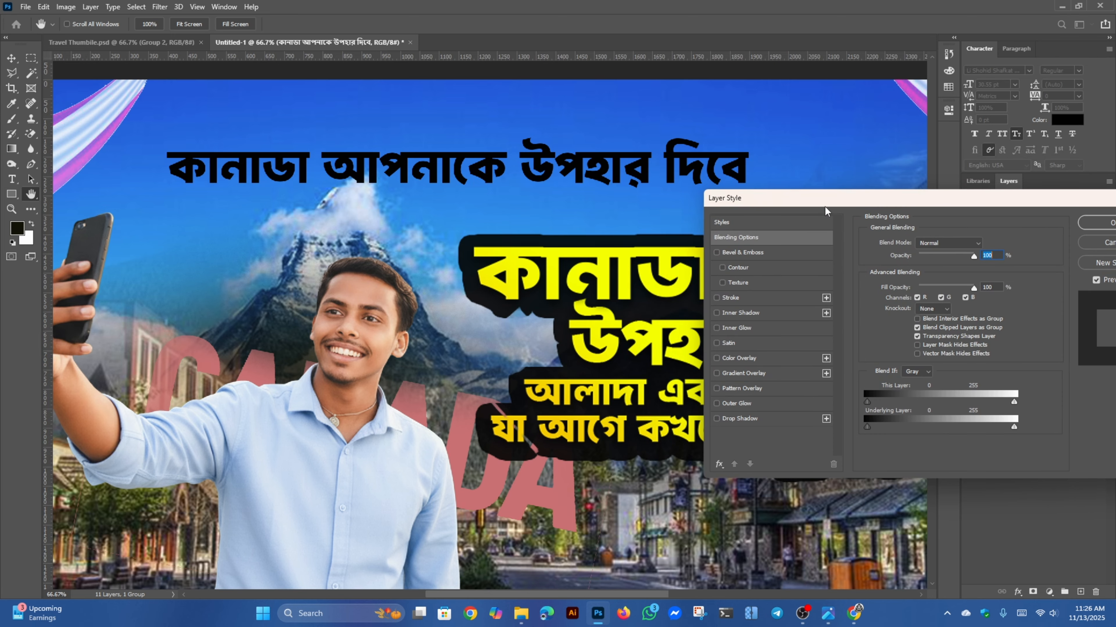
click(727, 377)
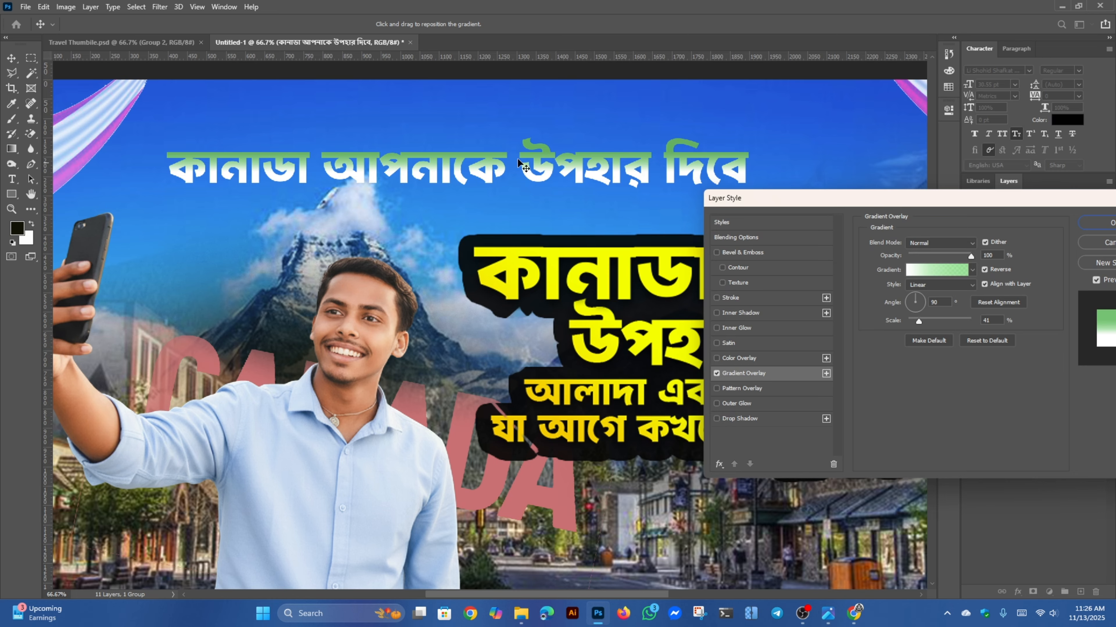
- Edit the overlay's gradient and recolour its green starting colour stop to bright yellow
click(935, 269)
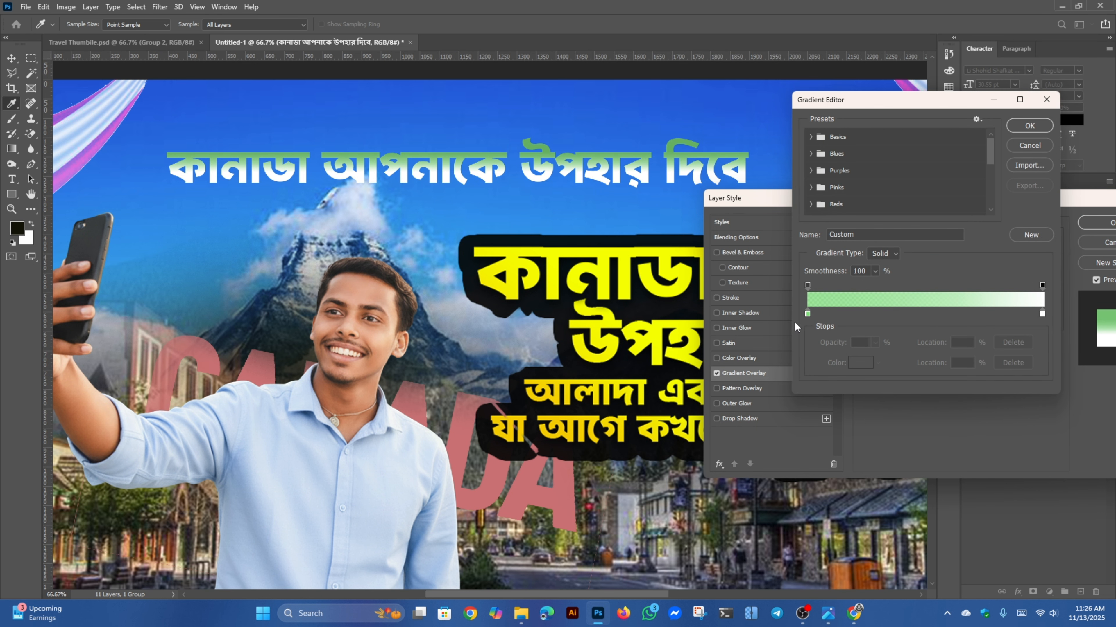
click(807, 314)
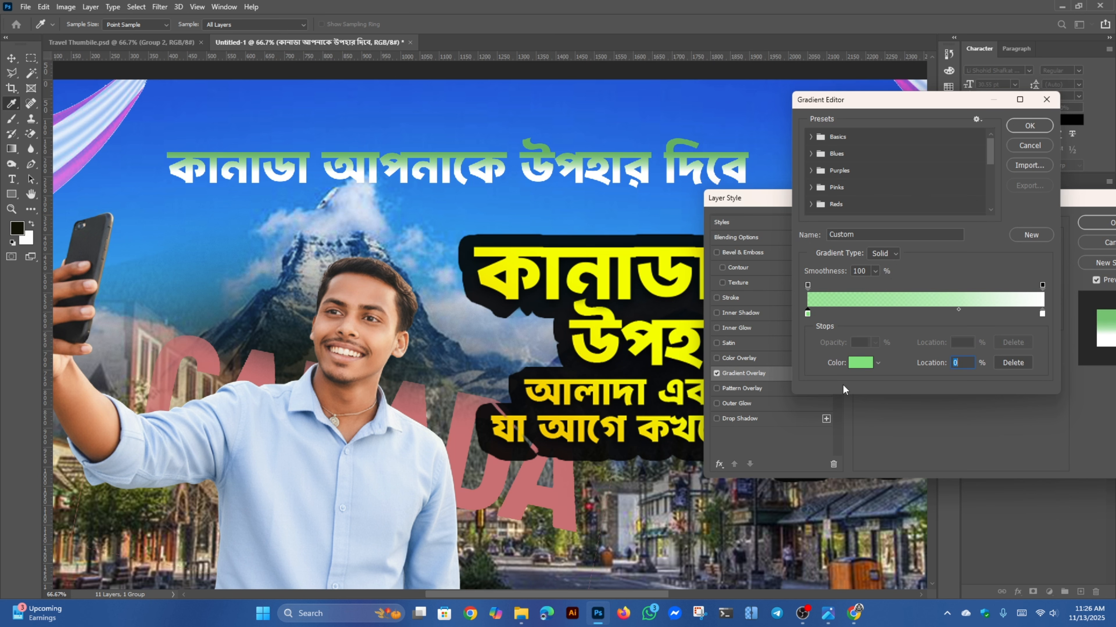
click(861, 363)
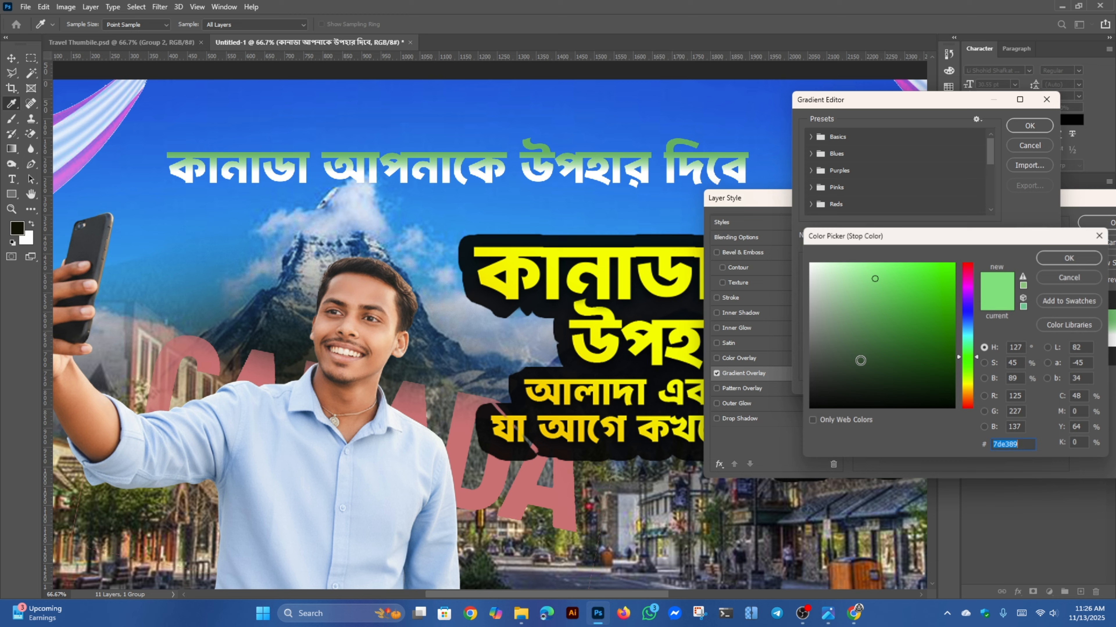
click(970, 383)
drag(911, 279, 940, 262)
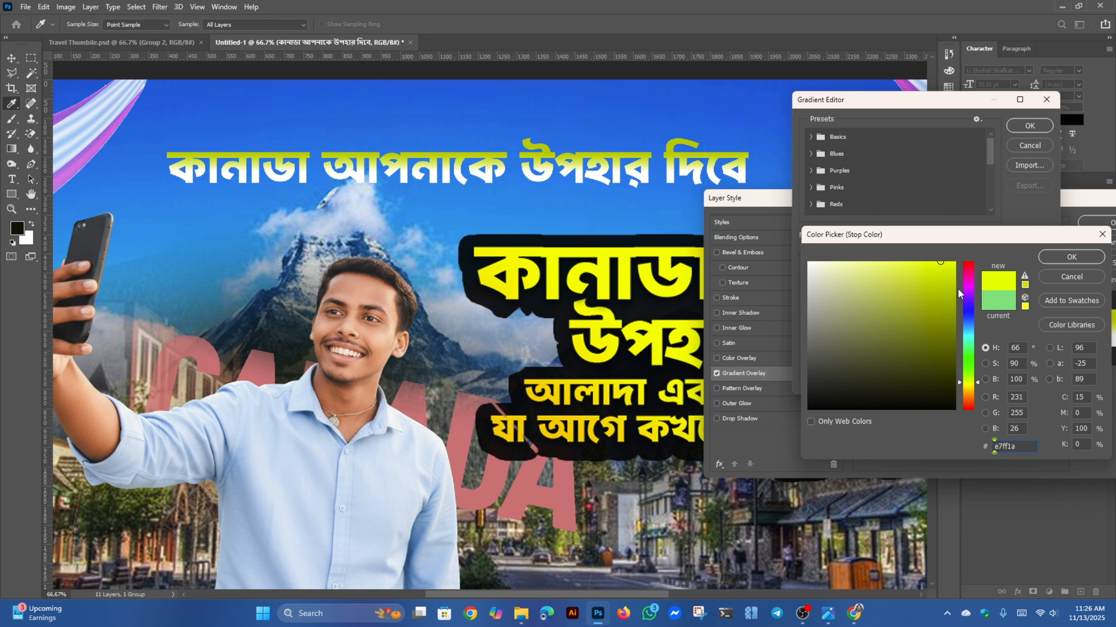
drag(943, 283, 974, 256)
drag(970, 381, 971, 382)
click(1071, 257)
- Set the gradient's opacity stop at location 0% to 100% opacity
click(1042, 314)
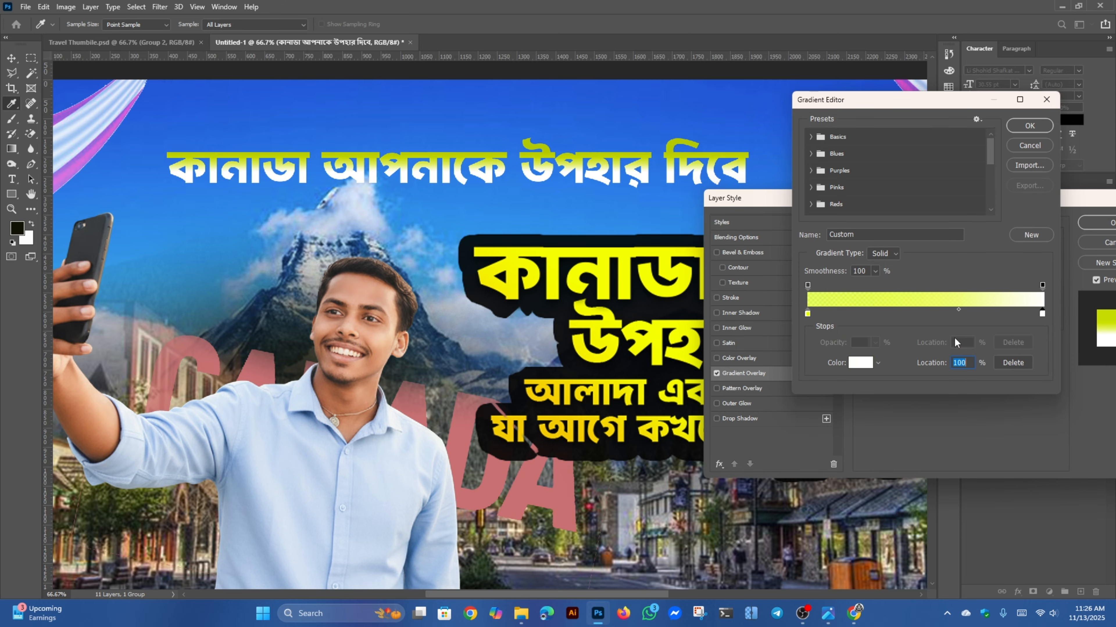
click(808, 285)
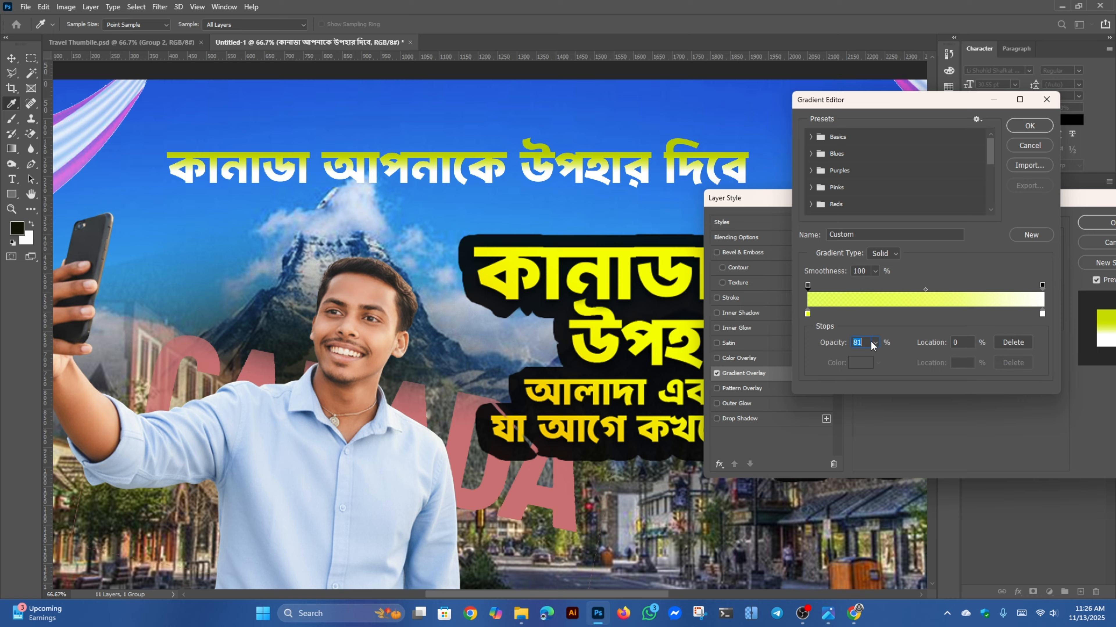
drag(872, 345, 1012, 297)
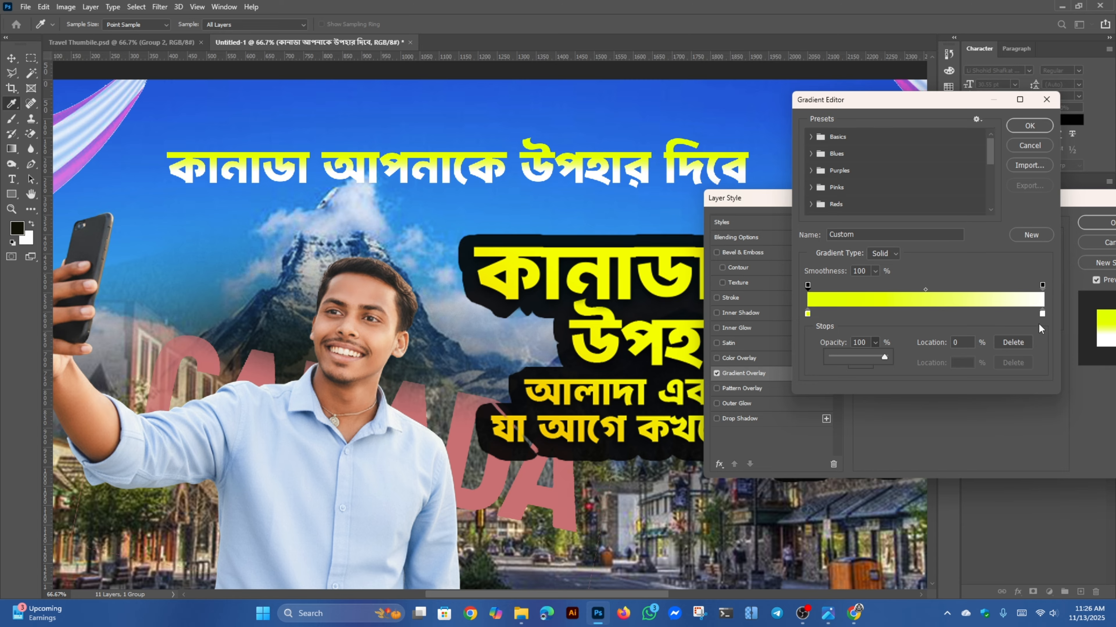
- Recolour the gradient's white end stop to golden orange and accept the edited gradient
click(1042, 314)
click(859, 363)
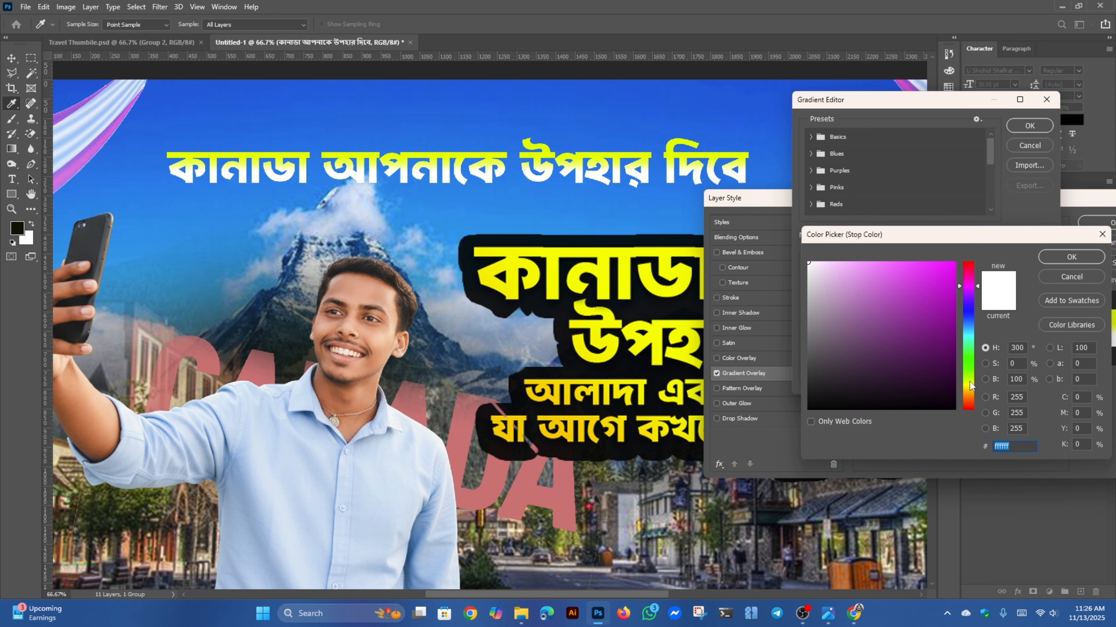
click(969, 391)
click(944, 262)
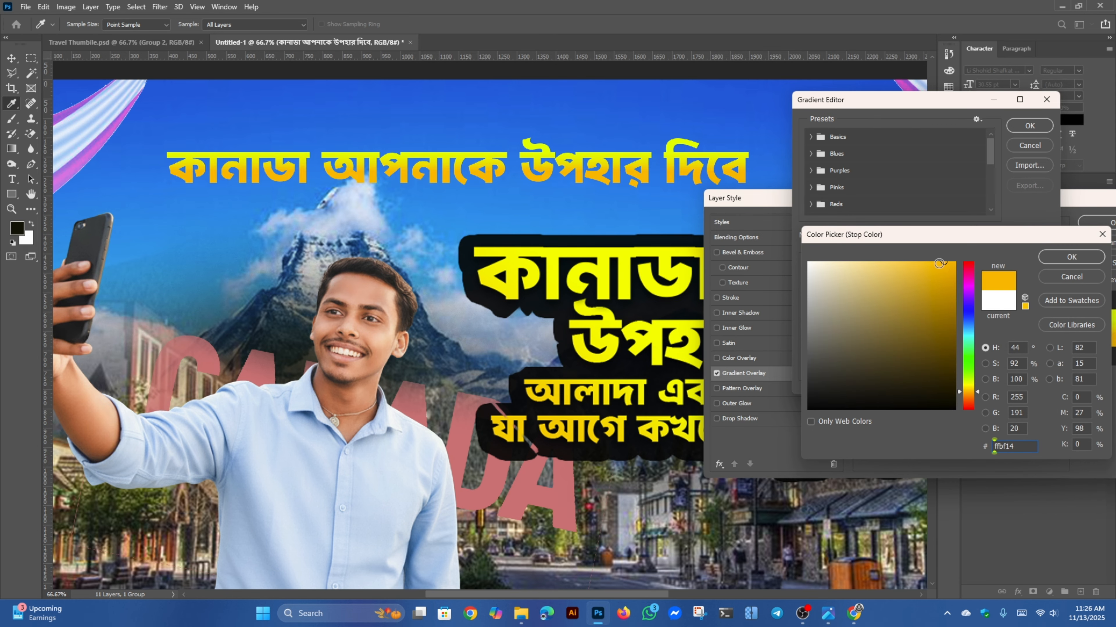
click(1071, 257)
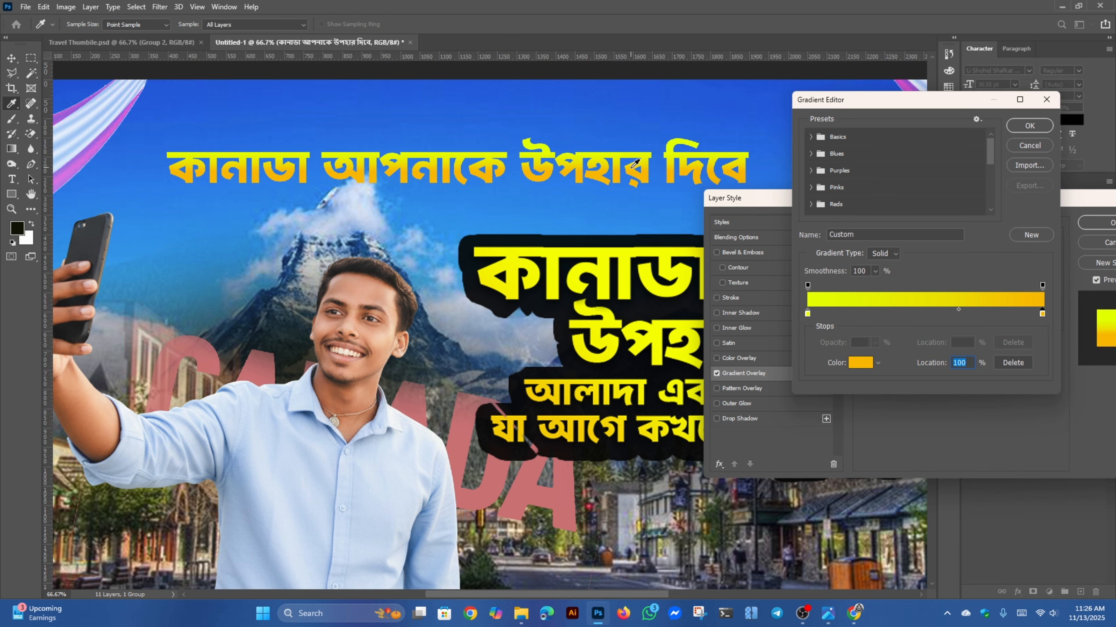
click(1029, 126)
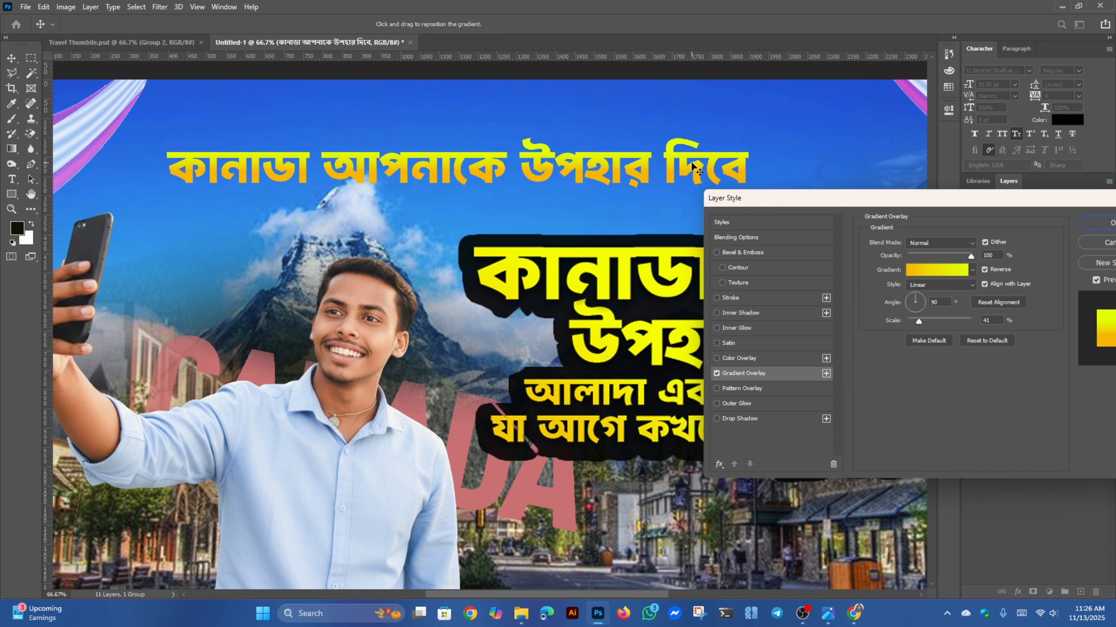
- Try the gradient's Align with Layer and Reverse options, leaving Align with Layer on and Reverse off
click(985, 284)
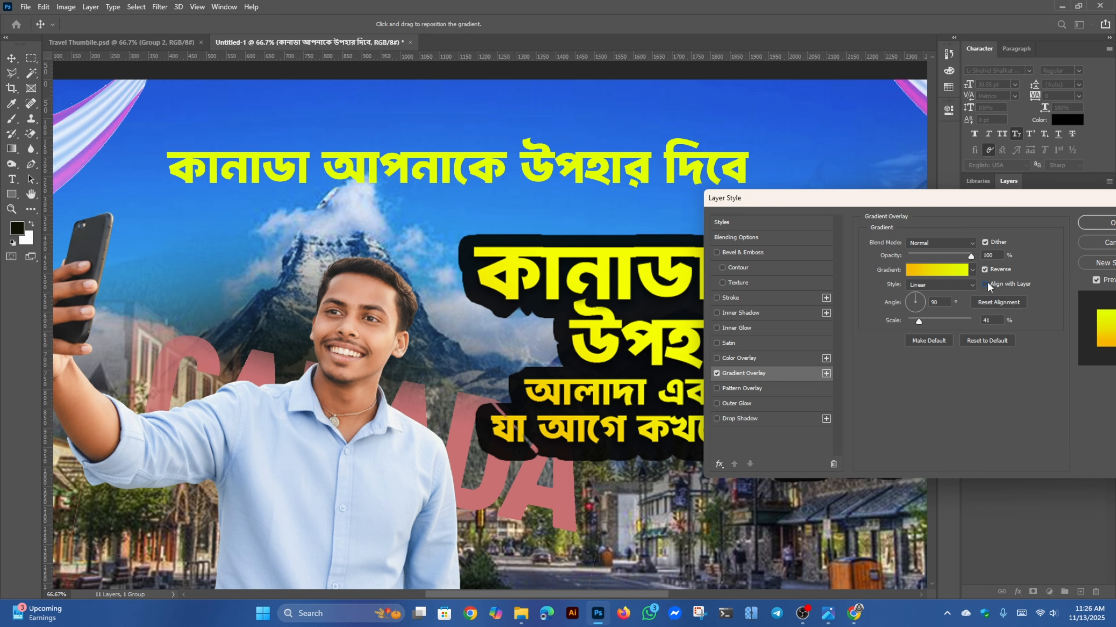
click(985, 285)
click(985, 270)
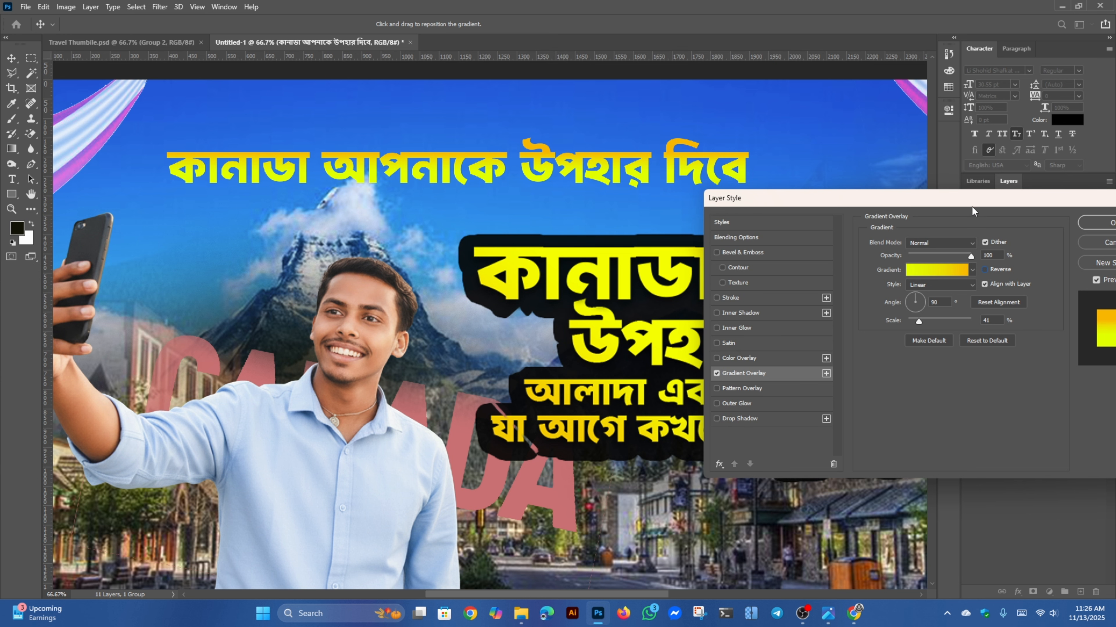
drag(972, 206, 782, 228)
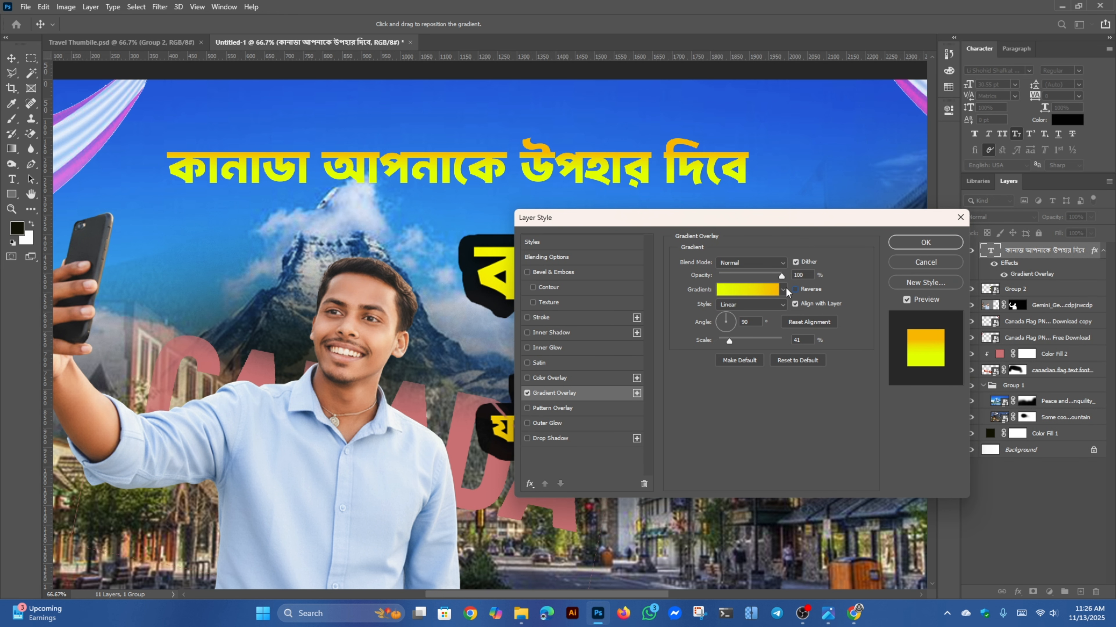
click(795, 290)
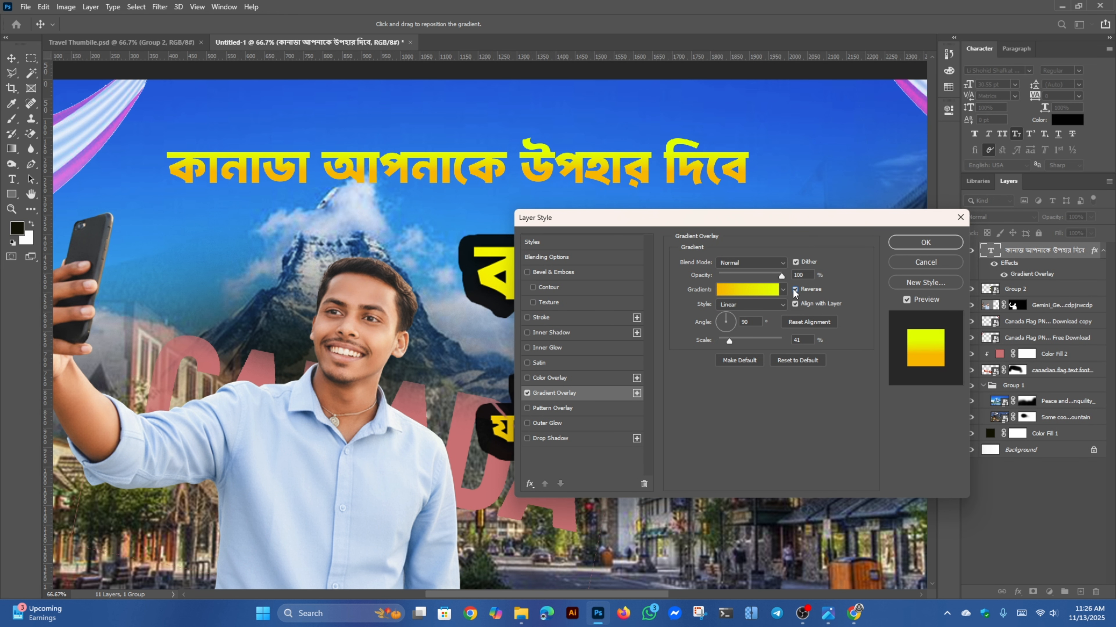
click(795, 289)
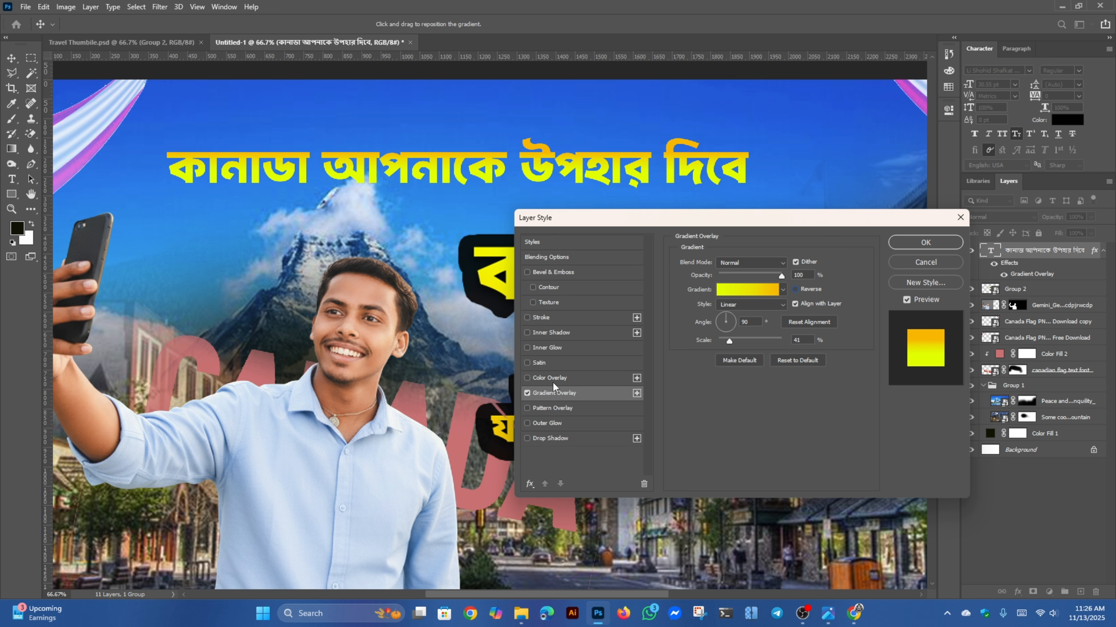
- Add a white Inner Glow in Normal blend mode with 25% opacity, 5% noise and a 57 px size
click(562, 350)
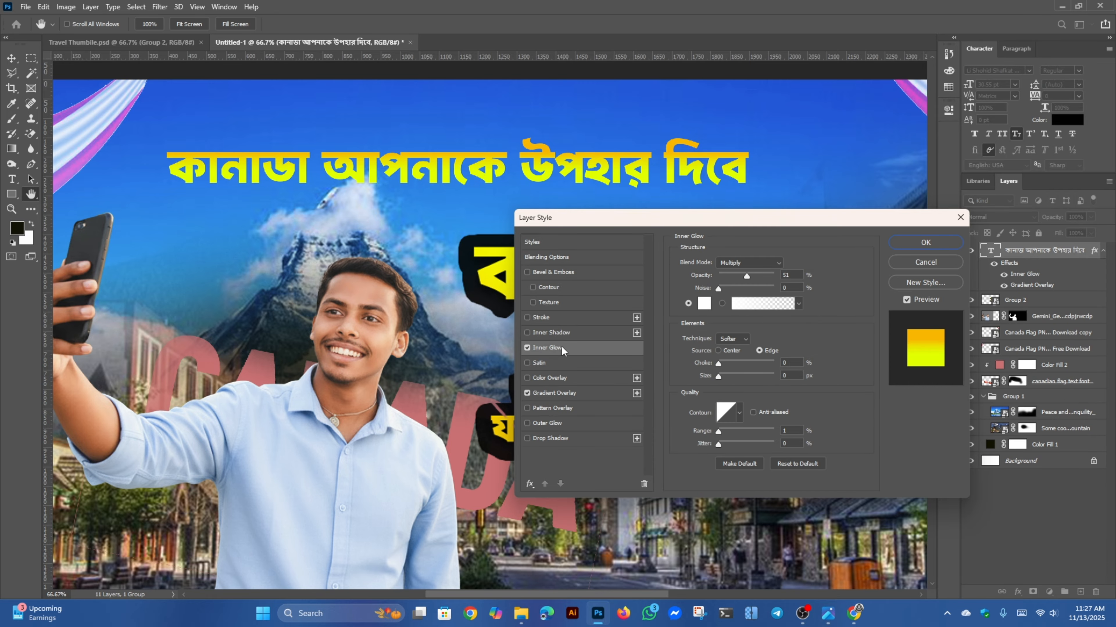
mouse_move(744, 276)
mouse_down()
mouse_move(733, 276)
mouse_move(764, 276)
mouse_move(725, 277)
mouse_up()
click(722, 289)
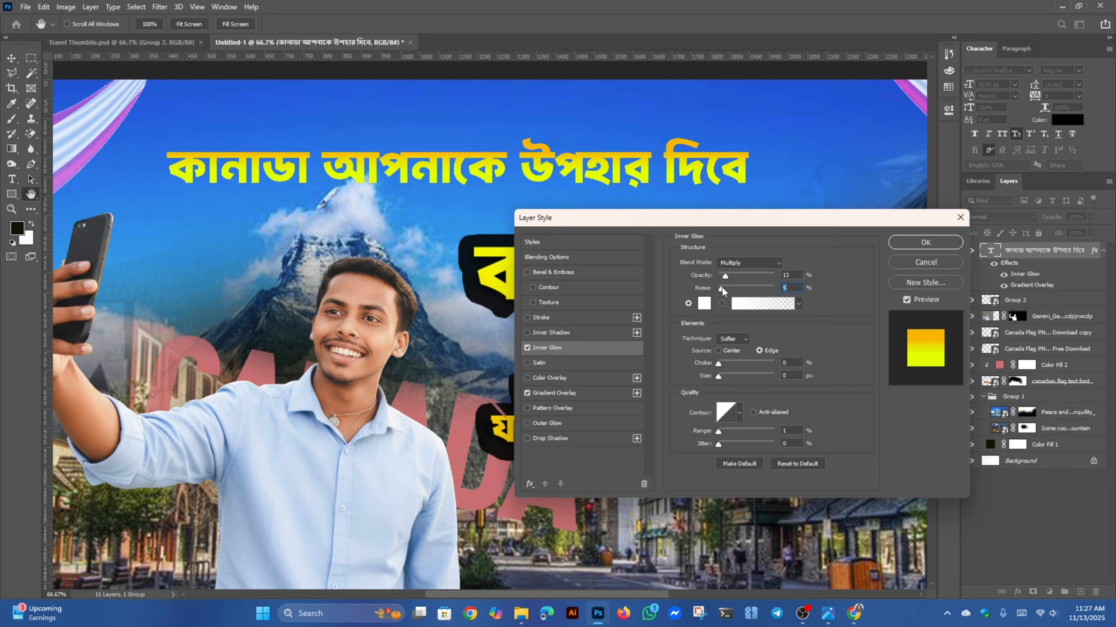
click(732, 276)
mouse_move(719, 379)
mouse_down()
mouse_move(743, 379)
mouse_move(708, 379)
mouse_move(726, 377)
mouse_up()
click(748, 264)
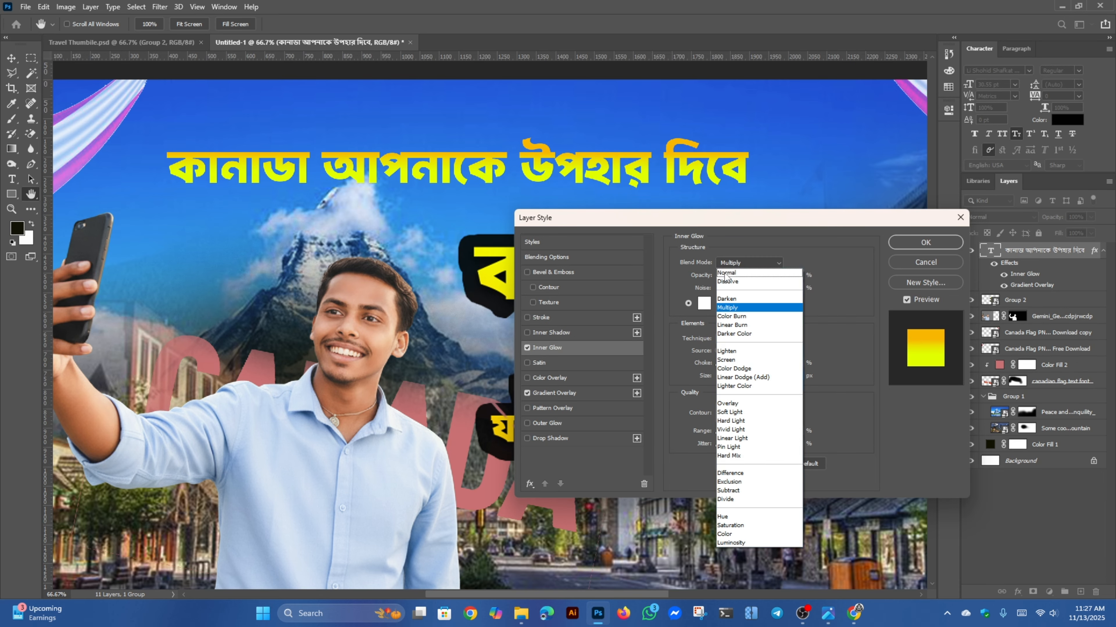
click(737, 276)
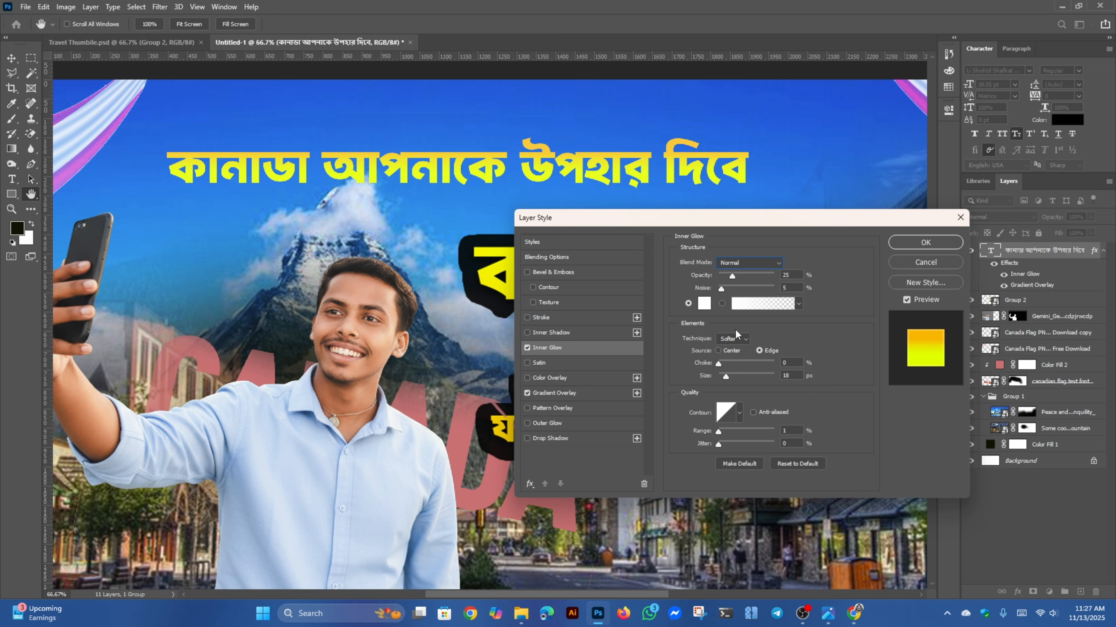
mouse_move(725, 378)
mouse_down()
mouse_move(749, 382)
mouse_move(712, 382)
mouse_move(752, 382)
mouse_move(697, 380)
mouse_move(735, 395)
mouse_up()
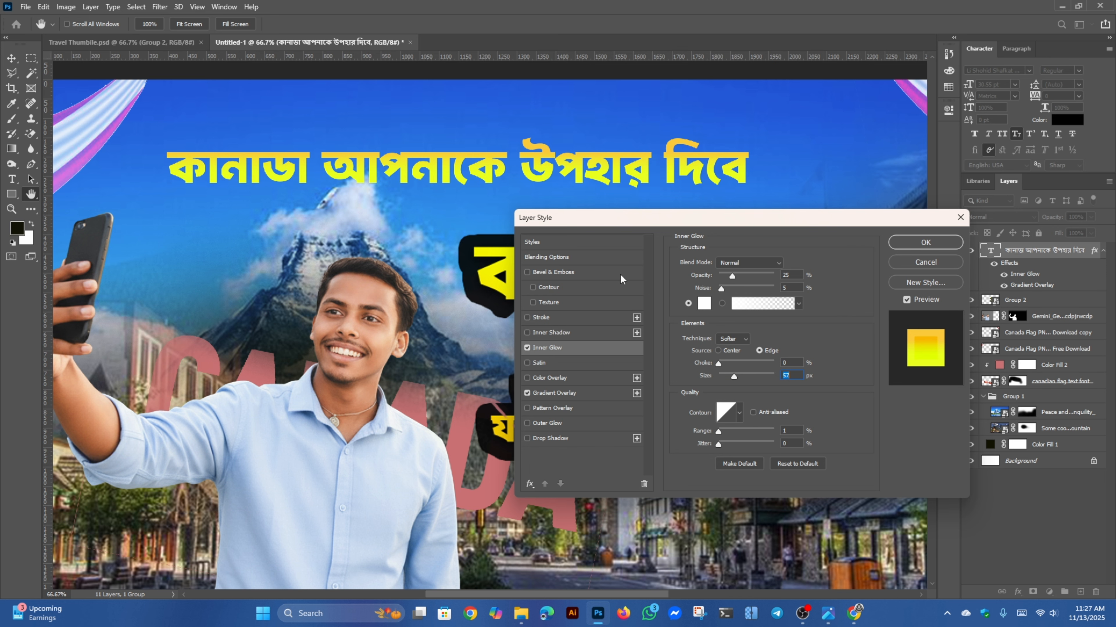
- Add a Drop Shadow to the text line and set its colour to black (000000)
click(565, 439)
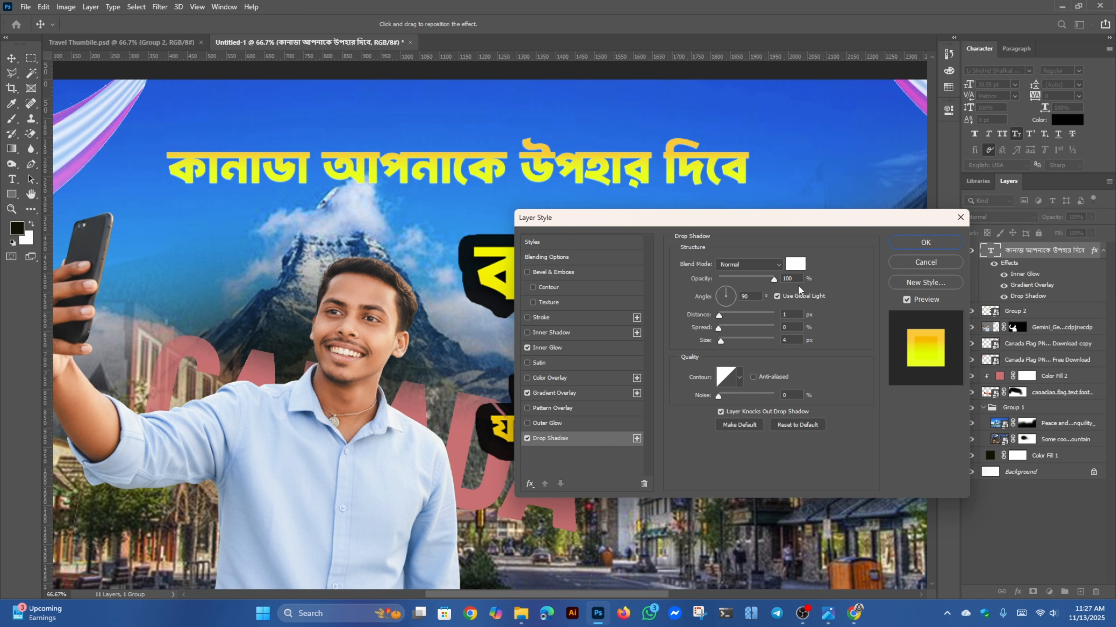
mouse_move(667, 216)
mouse_down()
mouse_move(589, 288)
mouse_move(427, 355)
mouse_move(668, 228)
mouse_up()
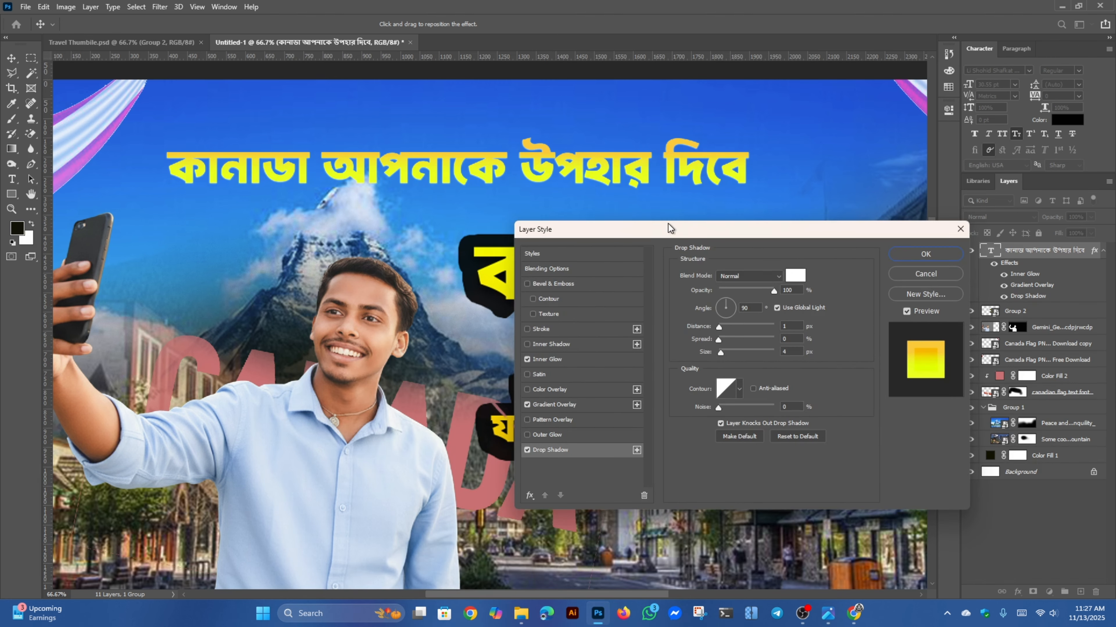
click(795, 276)
click(809, 407)
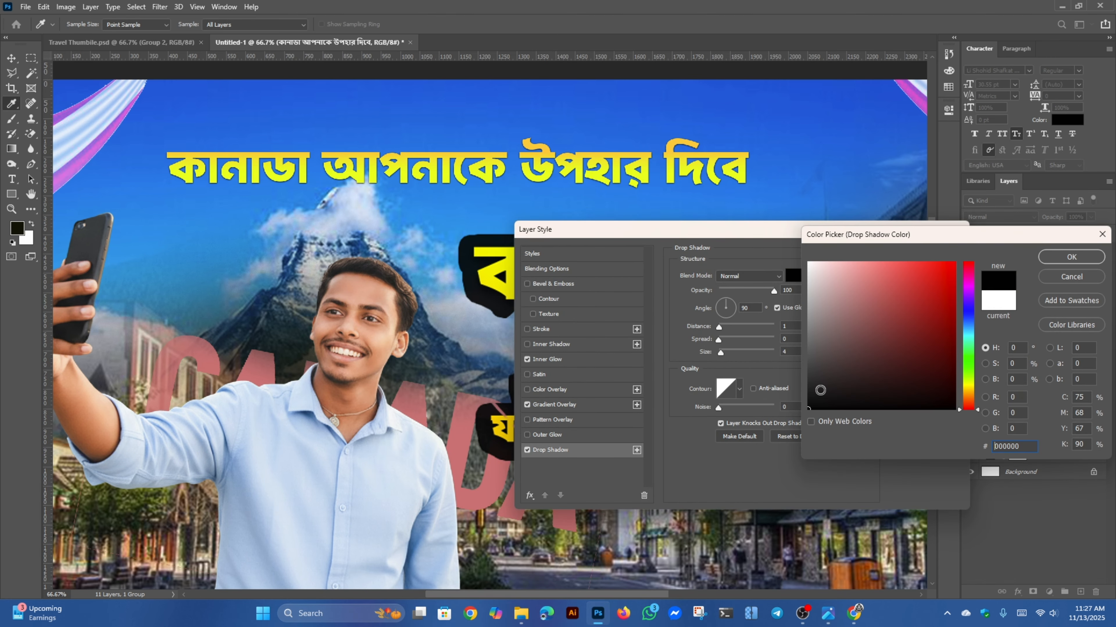
click(1071, 258)
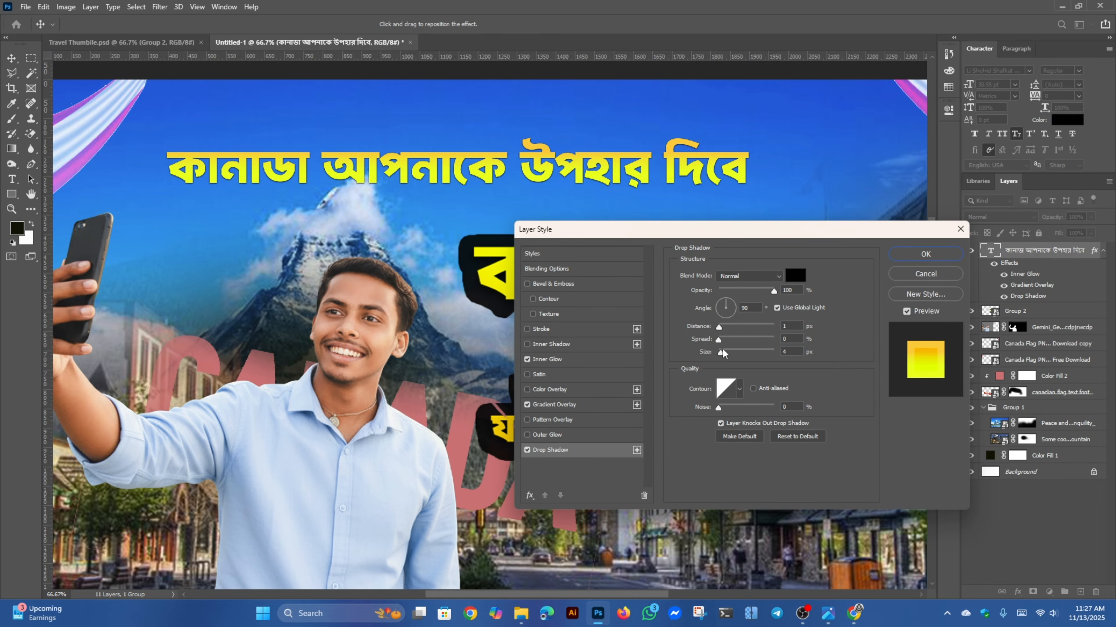
- Set the drop shadow's size to 8 px, spread to 0% and distance to 5 px, and apply the layer style
drag(722, 353, 721, 352)
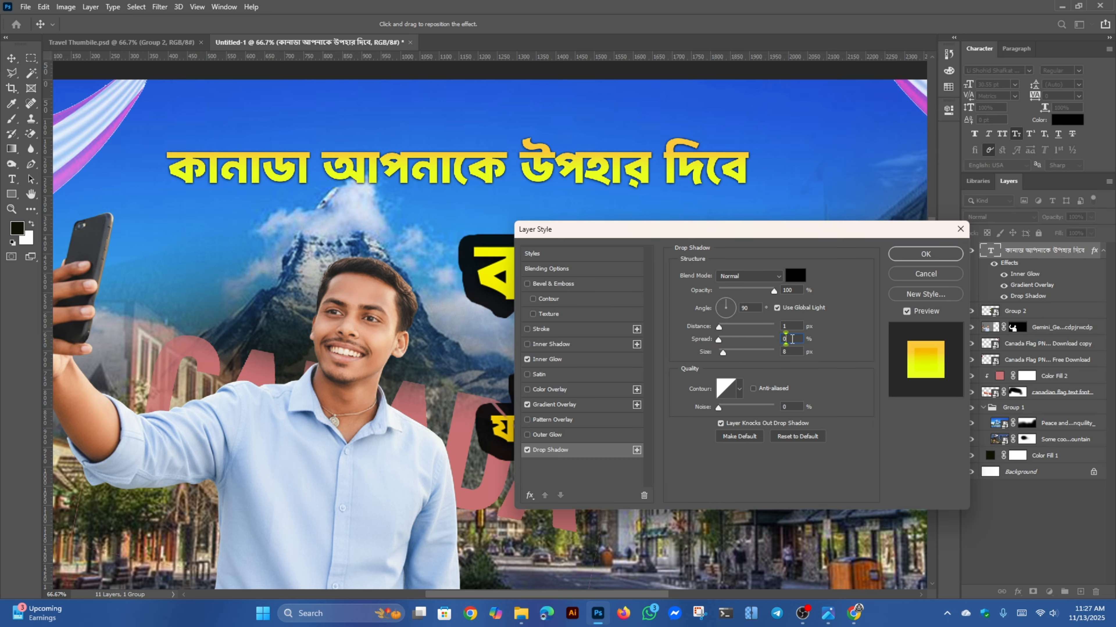
text(0)
click(799, 323)
key(Up)
key(Up)
key(Up)
key(Up)
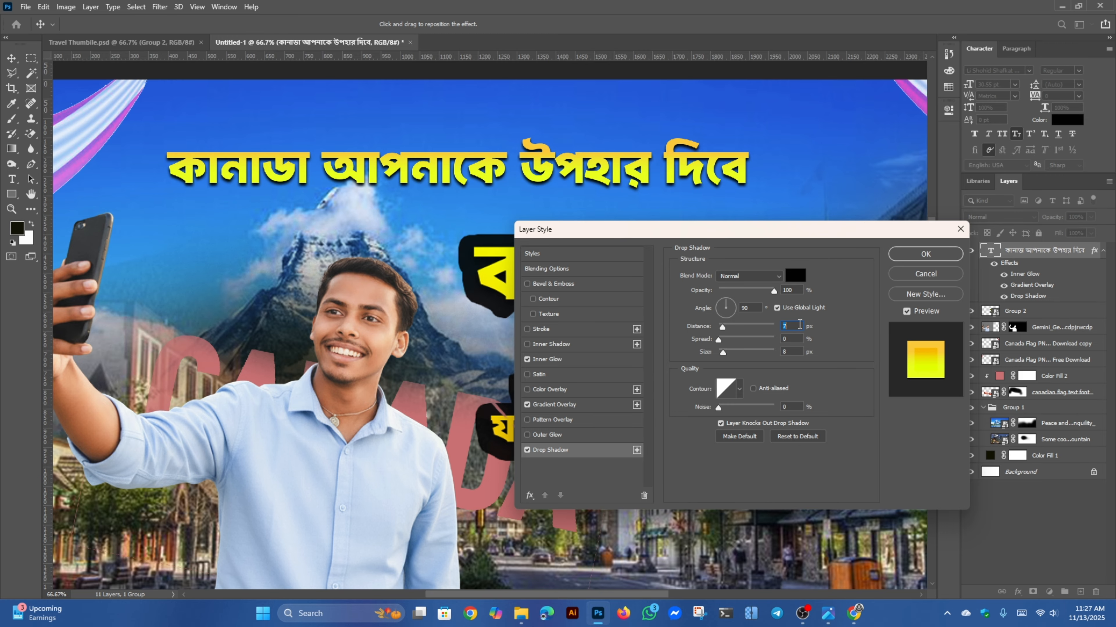
key(Down)
key(Down)
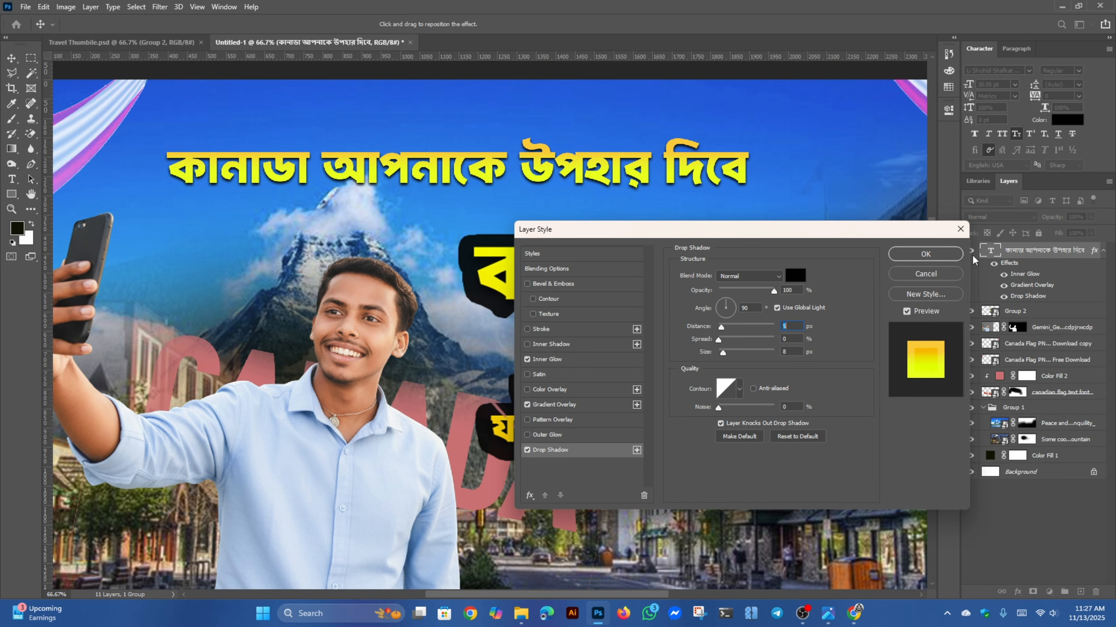
click(931, 255)
- Move the styled text line slightly up and to the right in the sky between the flags
key(ctrl+minus)
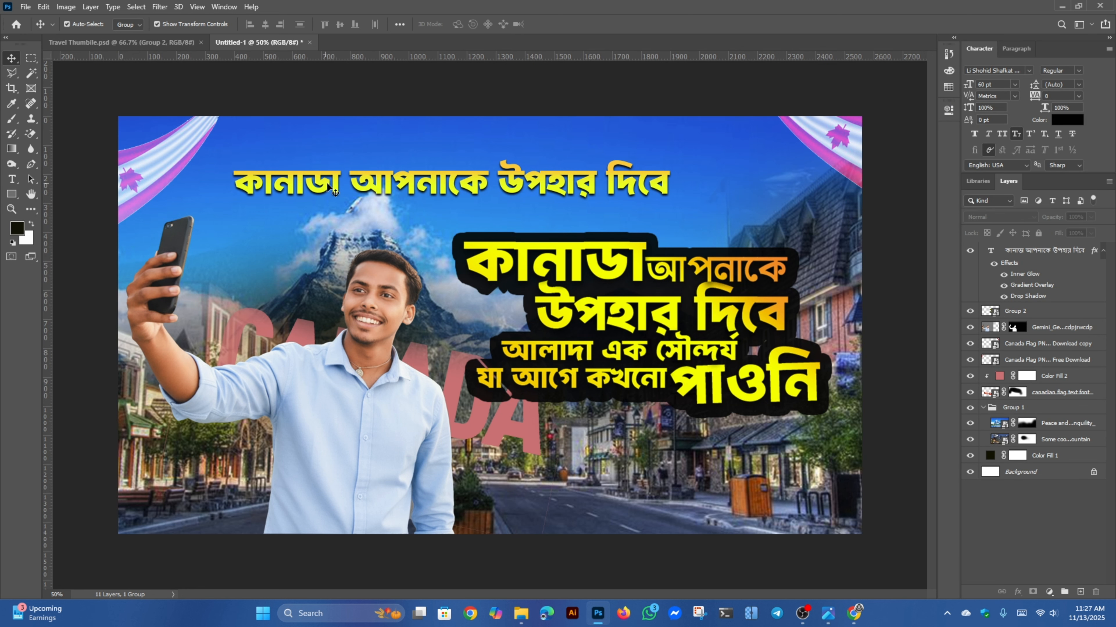
drag(330, 184, 369, 174)
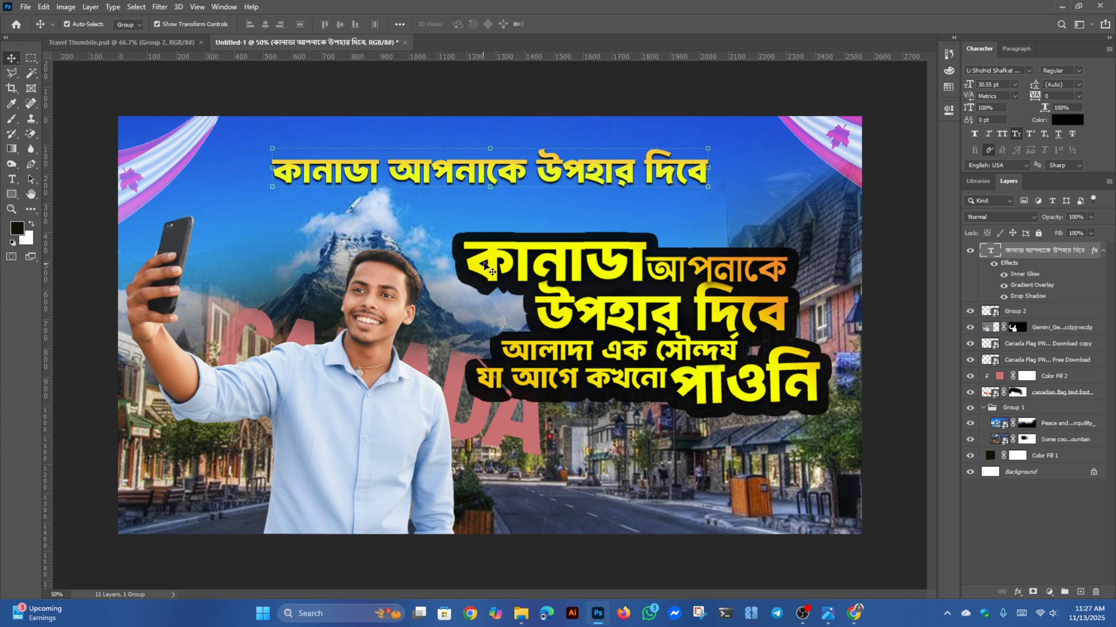
- Break the sky text line into two lines after "আপনাকে", indent the second line, and convert the text layer to a smart object
double_click(534, 168)
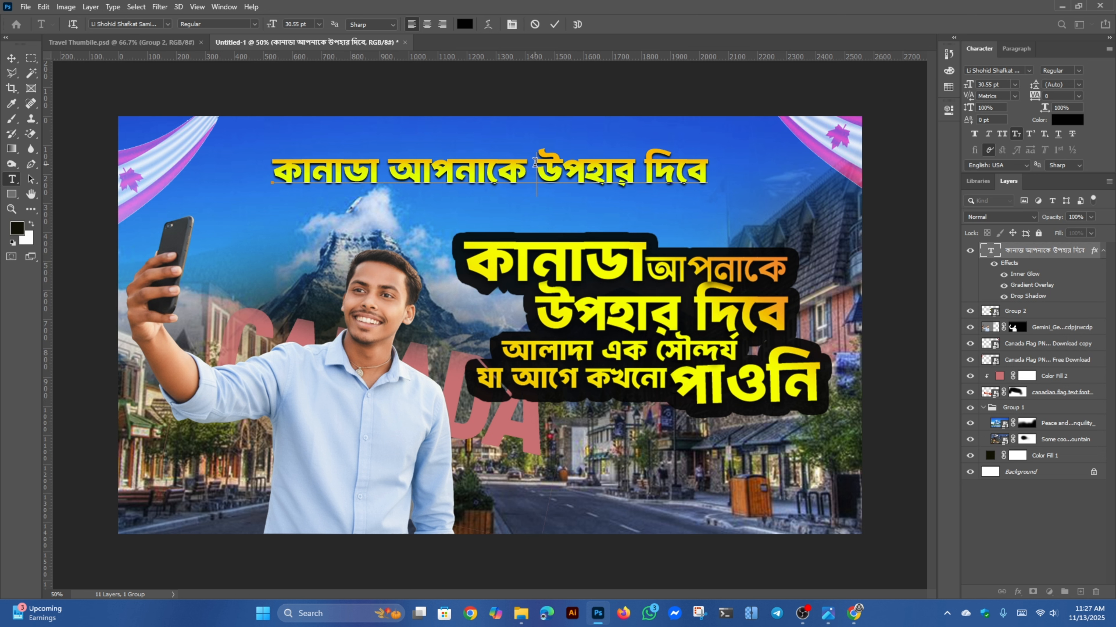
key(Return)
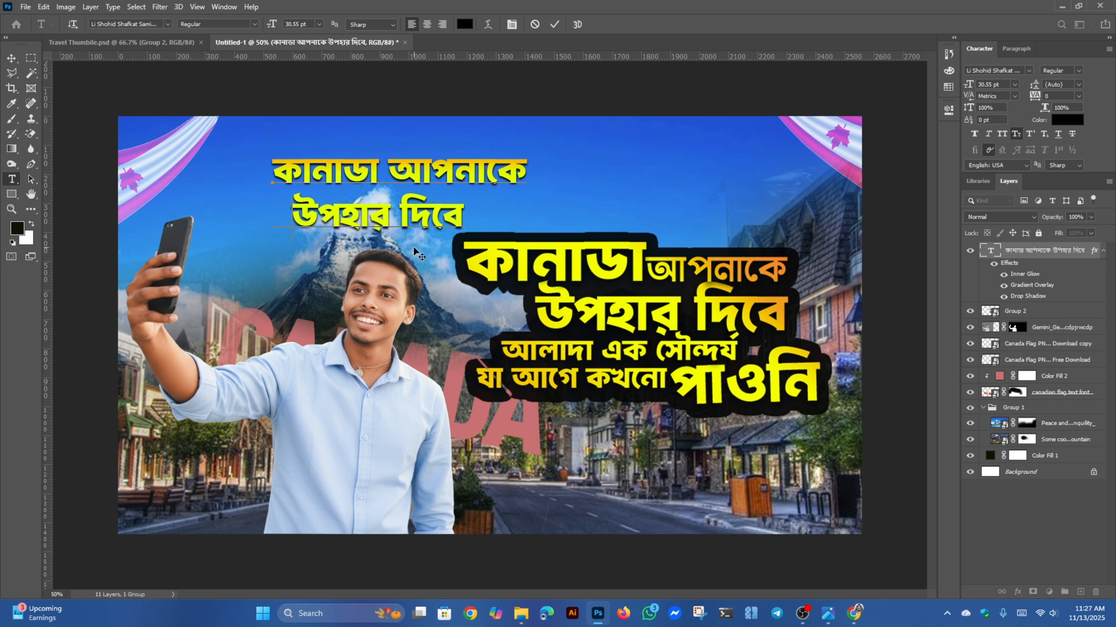
click(12, 57)
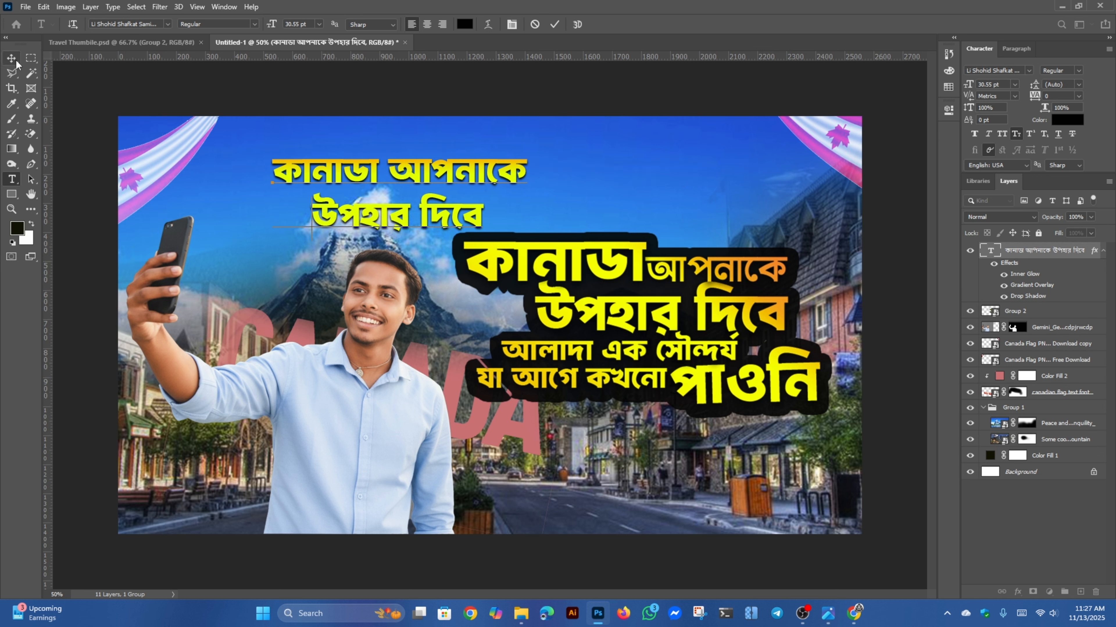
right_click(1025, 254)
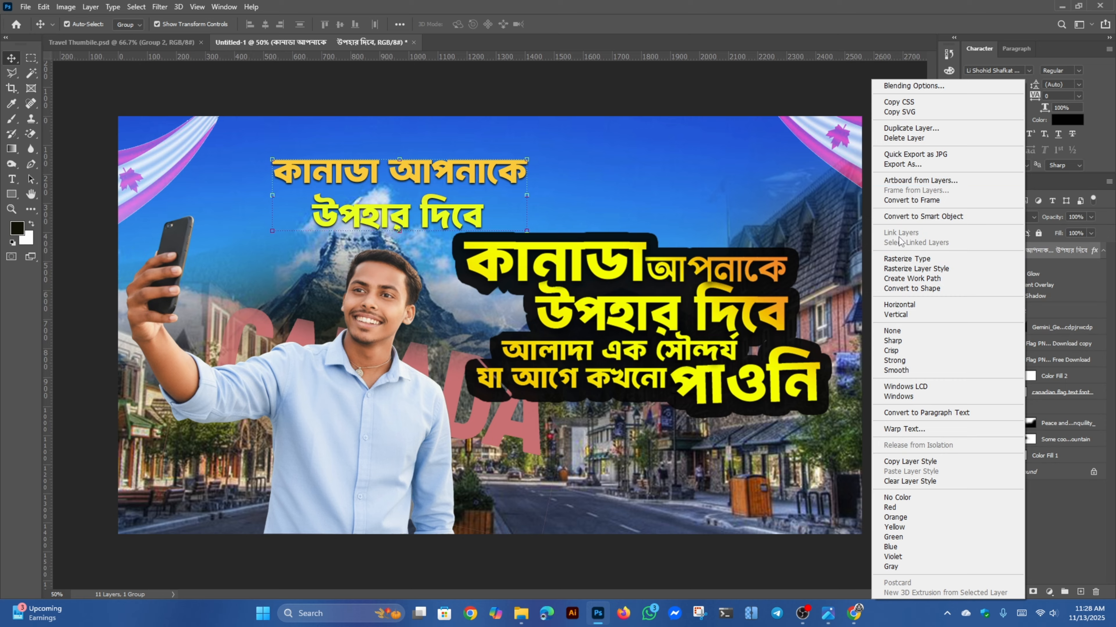
click(911, 216)
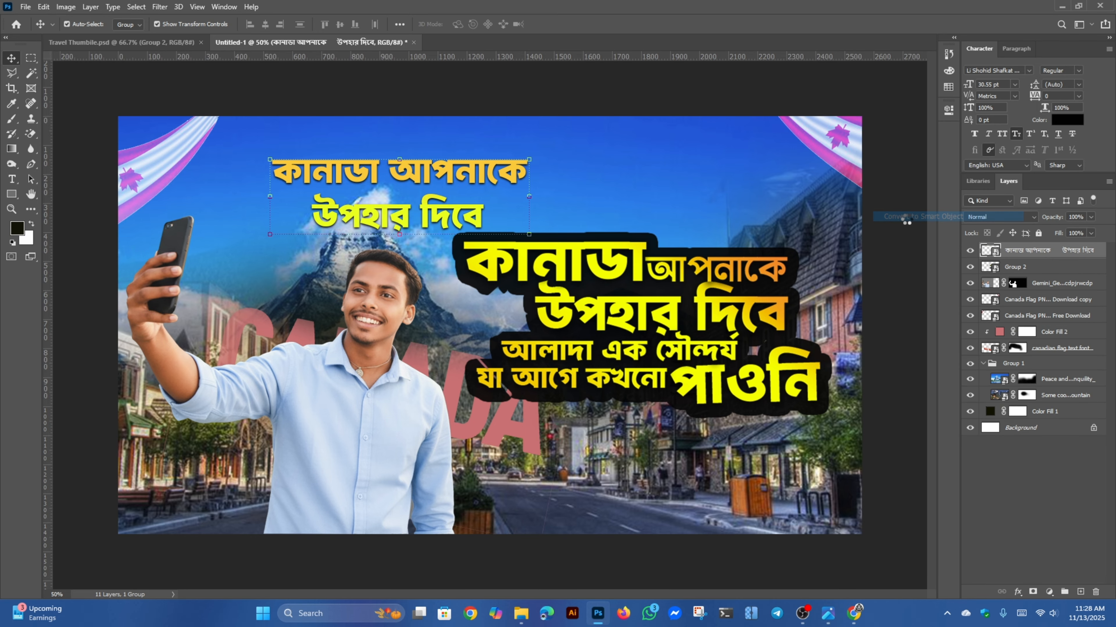
- Add a Stroke layer style to the two-line text at 100% opacity, with Bevel & Emboss and Texture turned off
right_click(1023, 257)
click(904, 114)
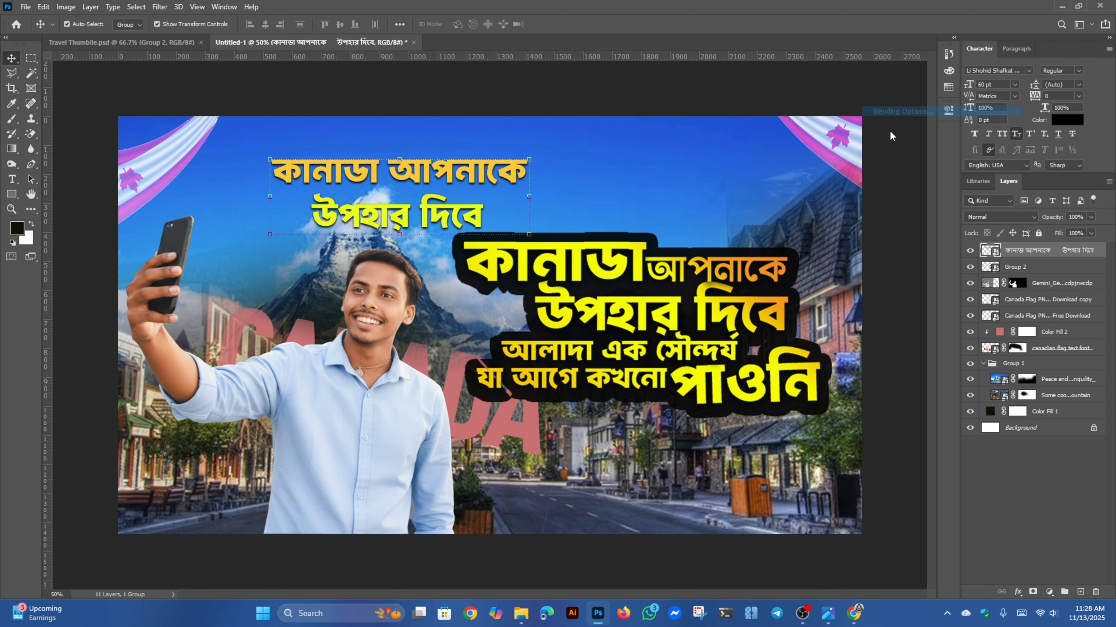
click(562, 313)
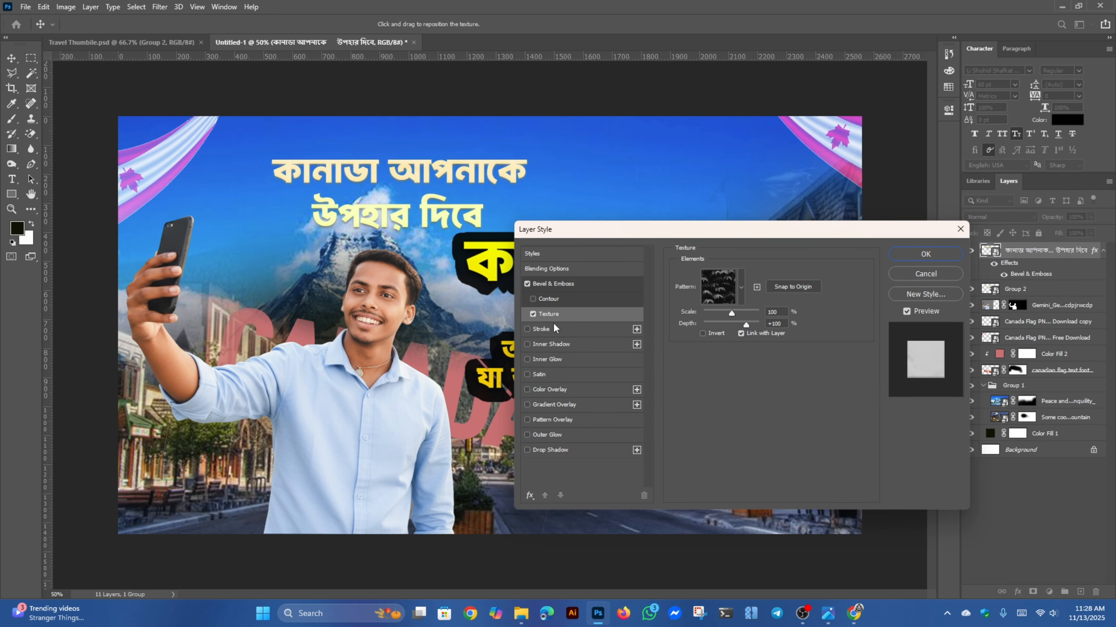
click(540, 329)
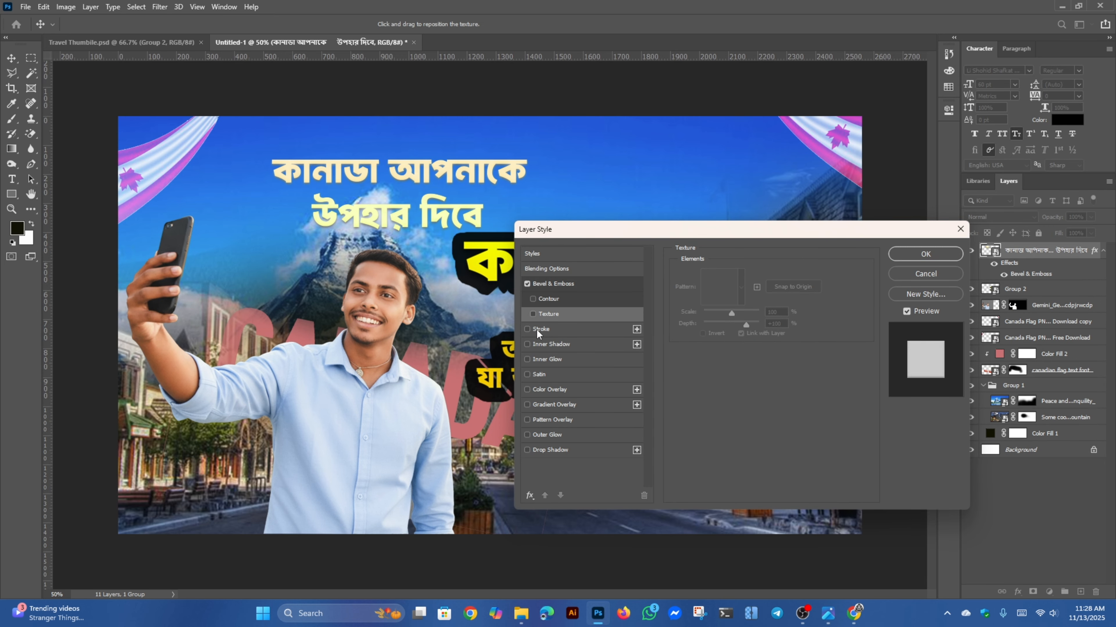
click(528, 284)
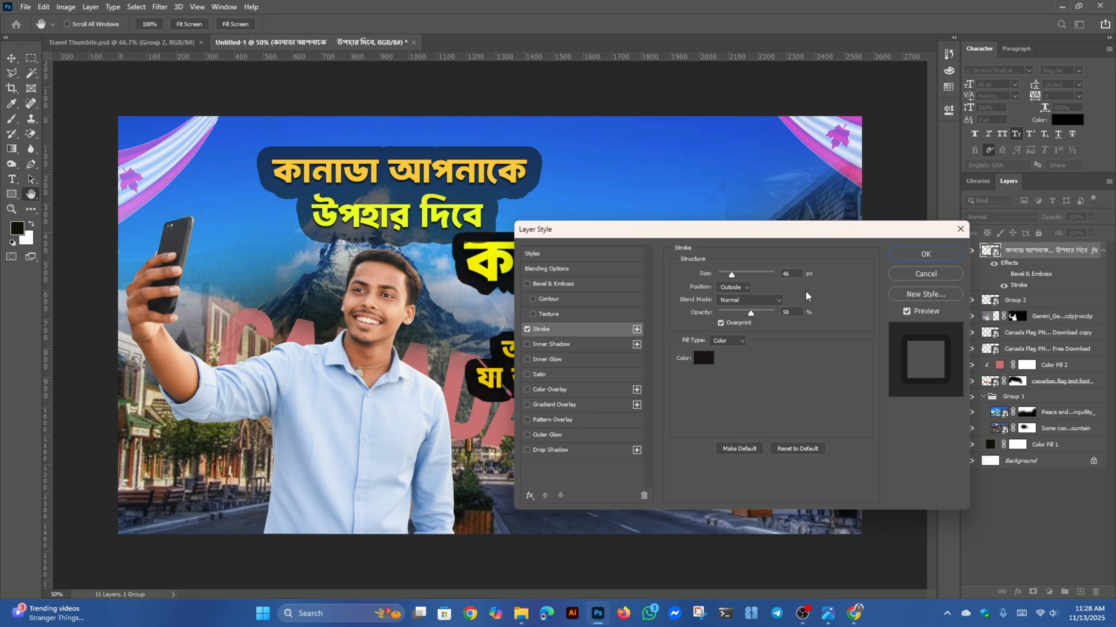
drag(751, 313, 779, 313)
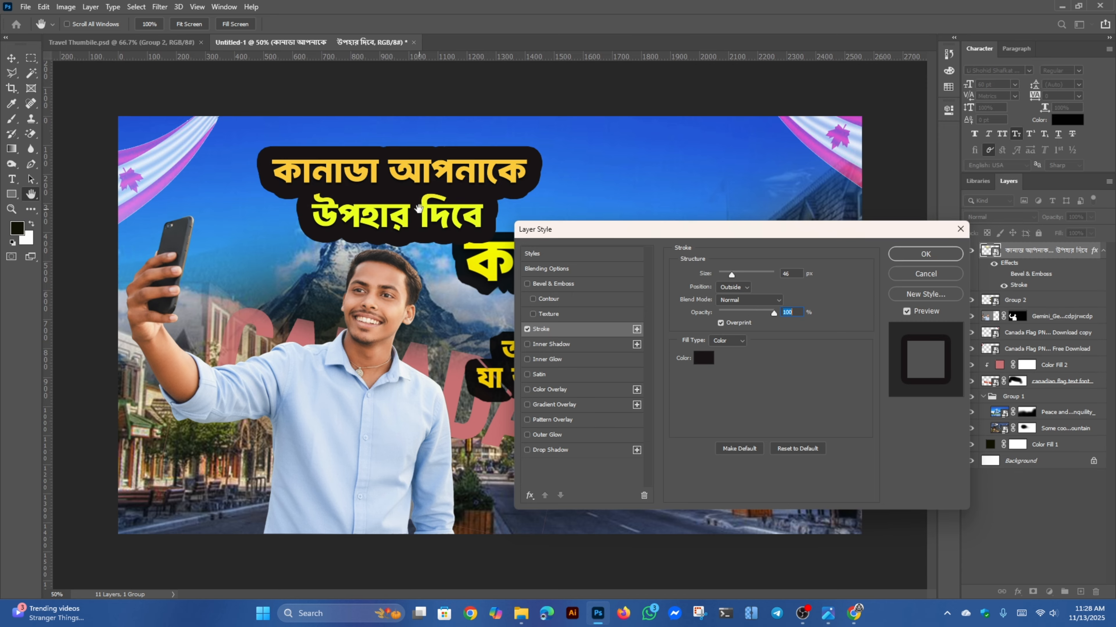
- Set the text stroke's size to 43 px and its colour to near-black 050505
mouse_move(733, 279)
mouse_down()
mouse_move(766, 278)
mouse_move(723, 264)
mouse_move(732, 266)
mouse_up()
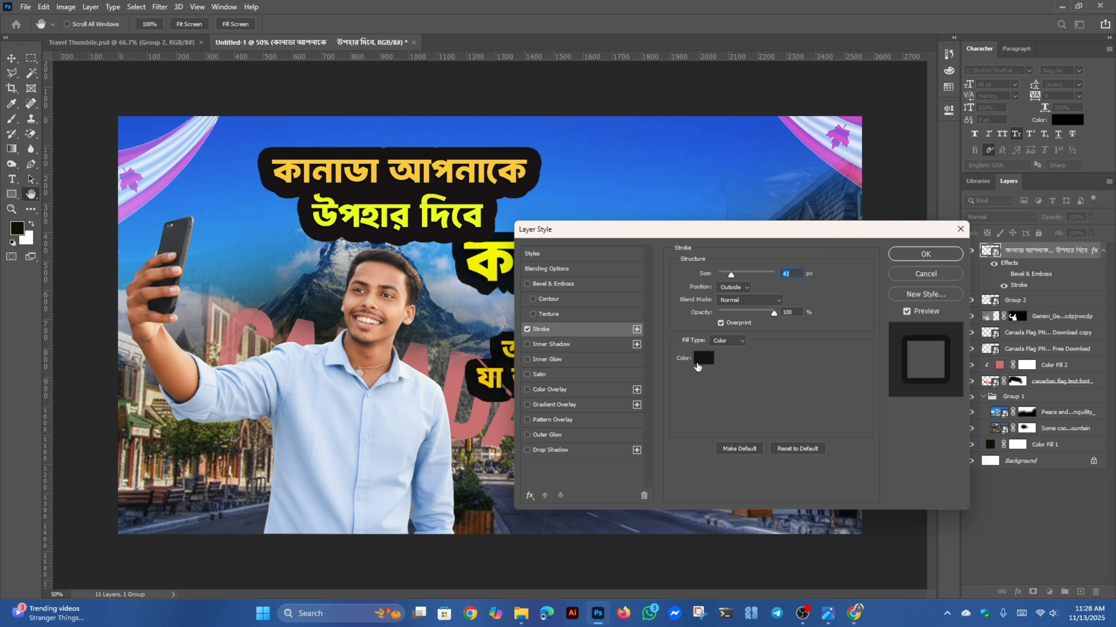
click(704, 358)
click(807, 405)
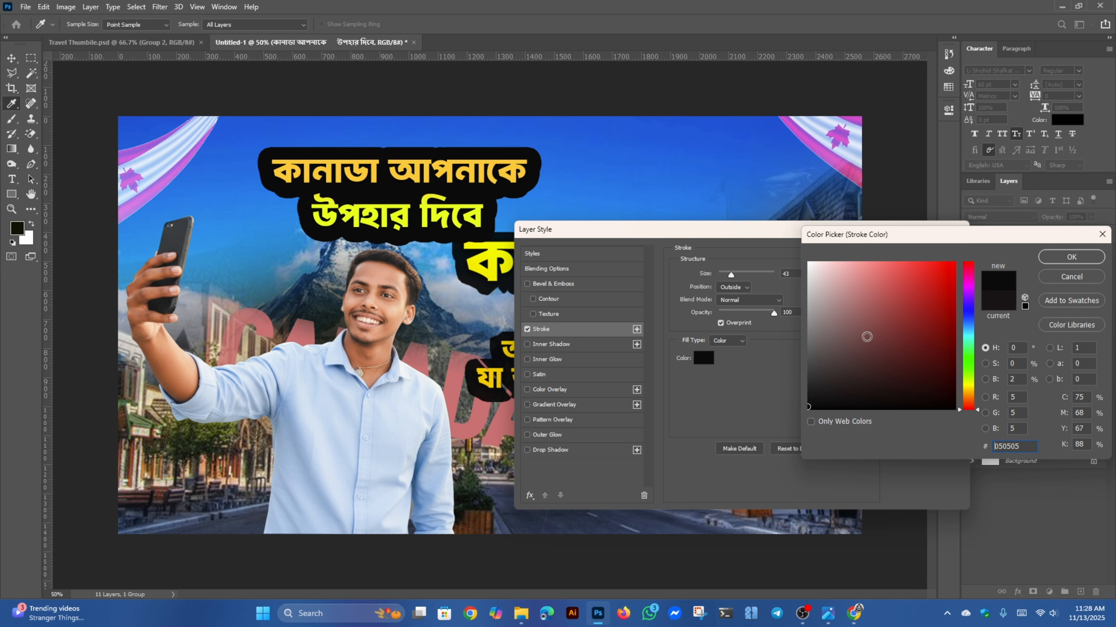
click(1056, 263)
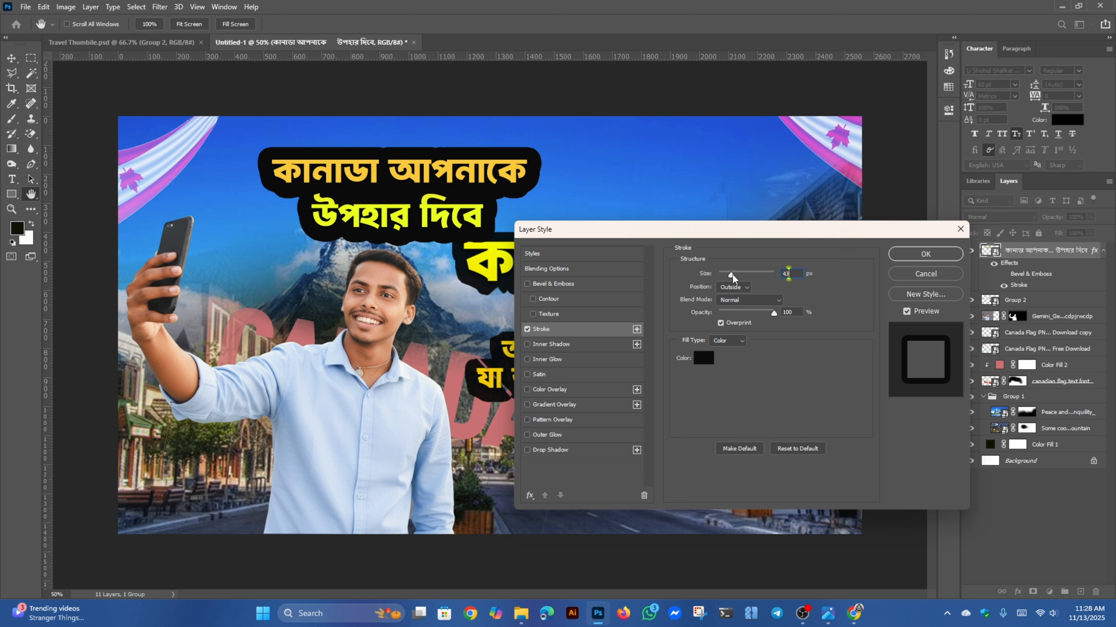
- Try thinner stroke sizes around the two-line text, settle on 38 px, and apply the layer style
drag(732, 275, 726, 277)
mouse_move(854, 233)
mouse_down()
mouse_move(729, 390)
mouse_move(426, 356)
mouse_up()
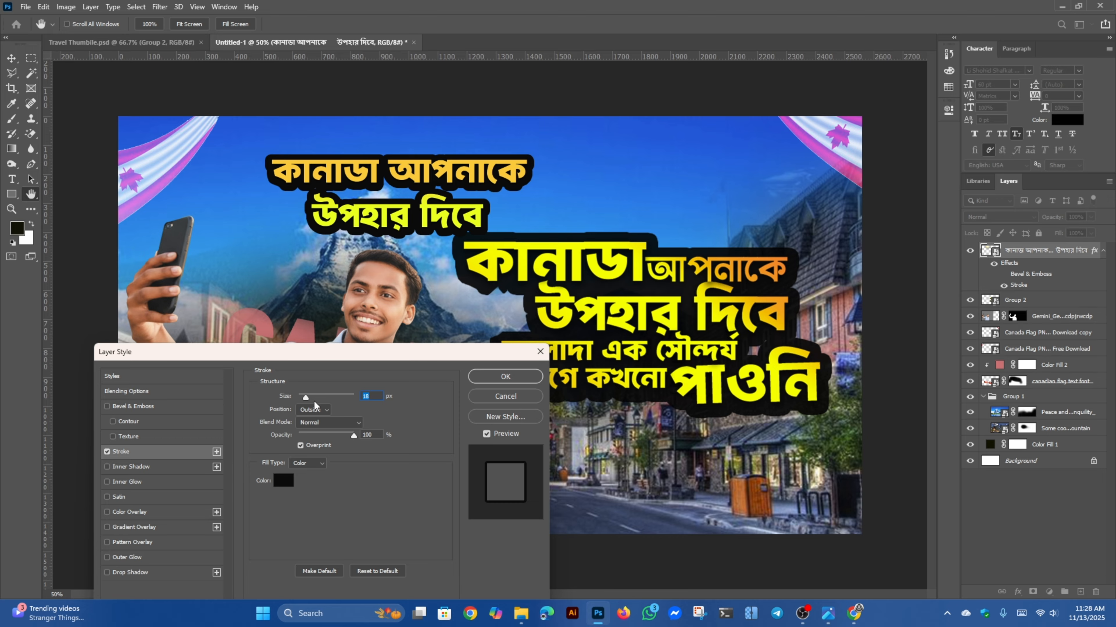
text(10)
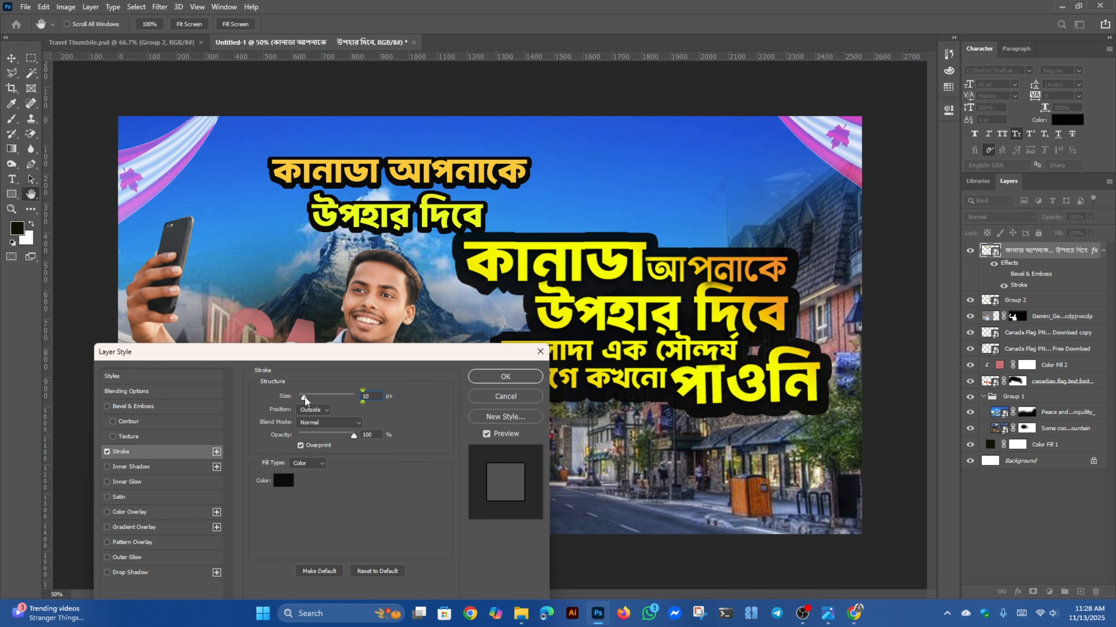
drag(305, 399, 309, 399)
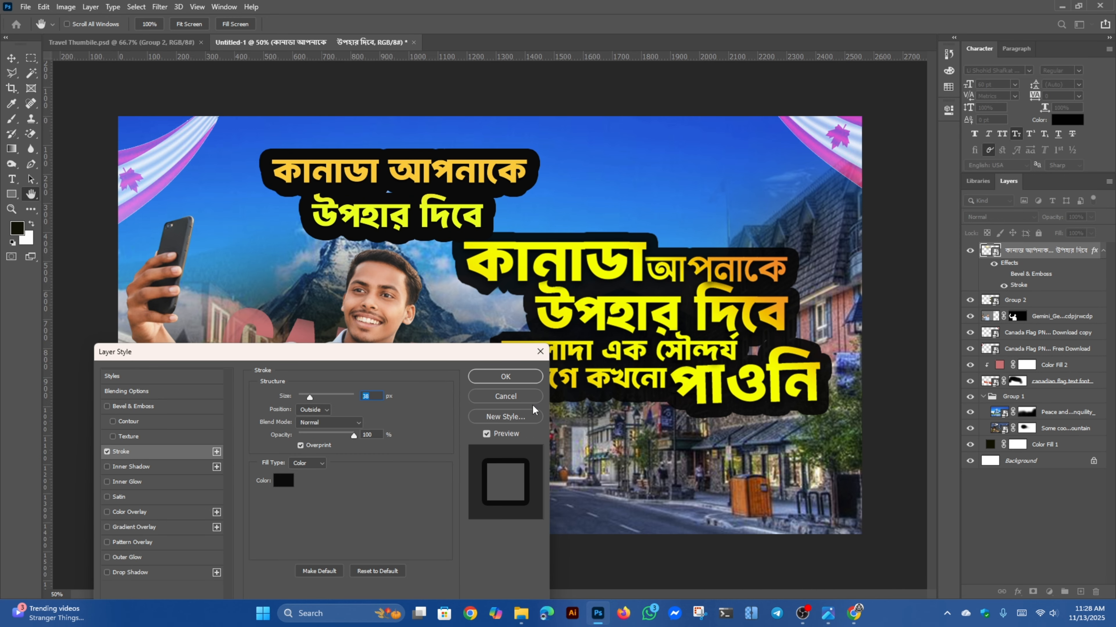
click(505, 377)
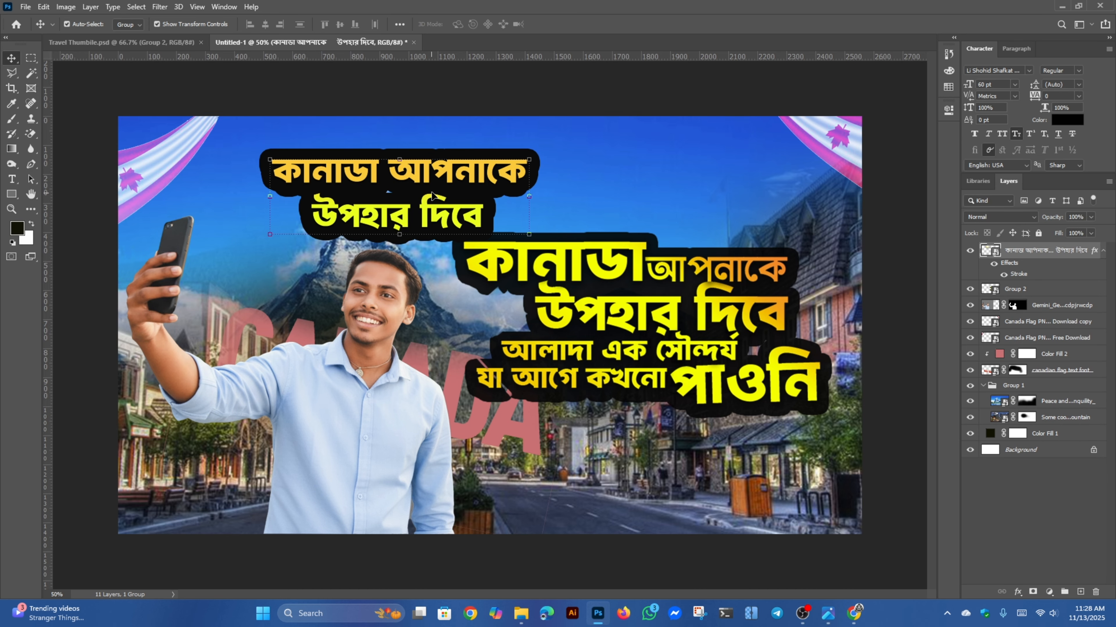
- Delete the two-line text layer in the sky, keeping the main headline group
click(543, 251)
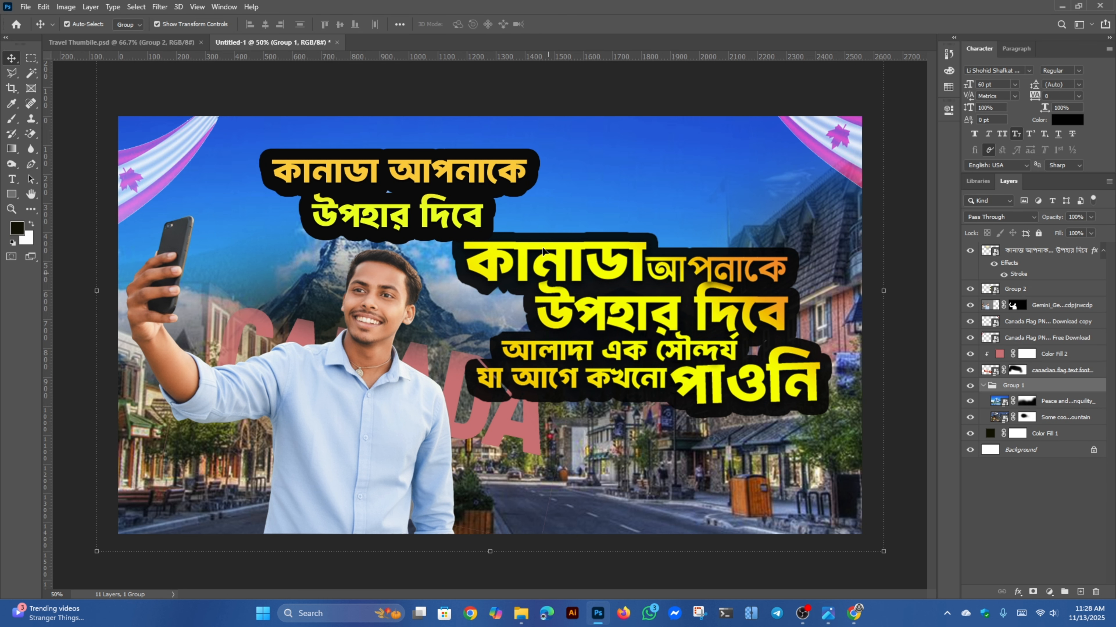
click(429, 173)
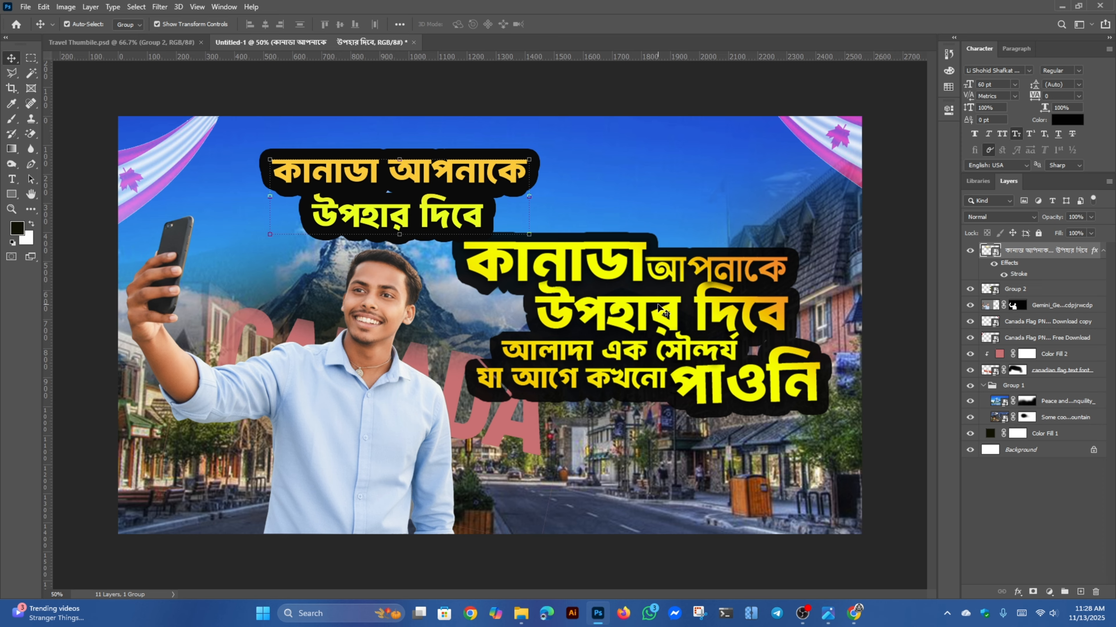
key(Delete)
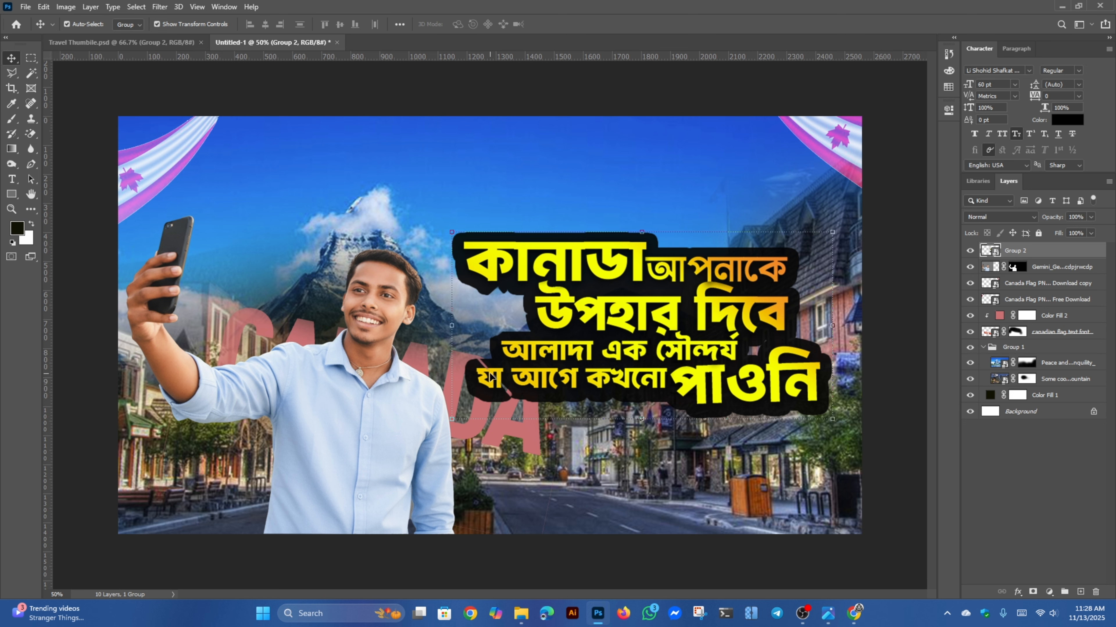
- Place the embedded image "Agitando la bandera en el asta _ Vector Premium" from the "panding video" folder at its default size
click(25, 7)
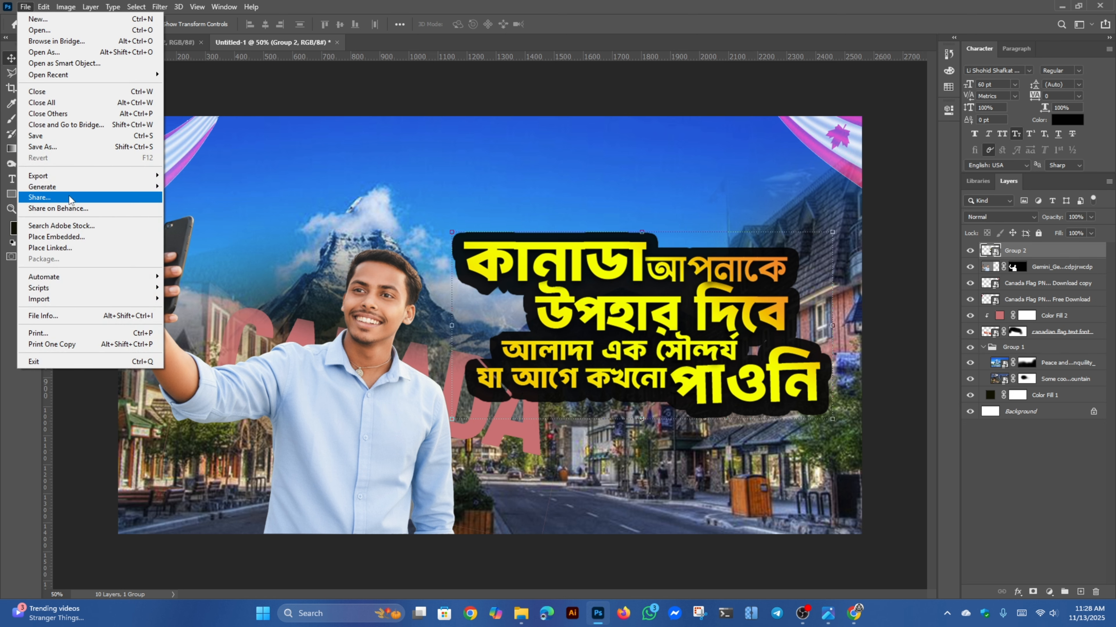
click(66, 239)
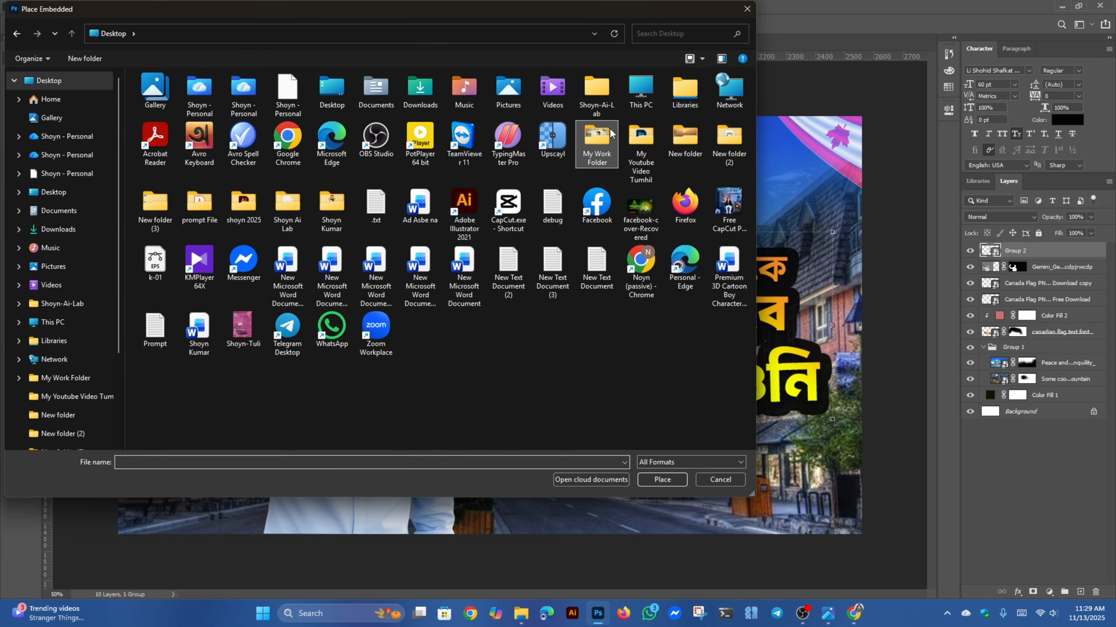
double_click(166, 105)
click(173, 118)
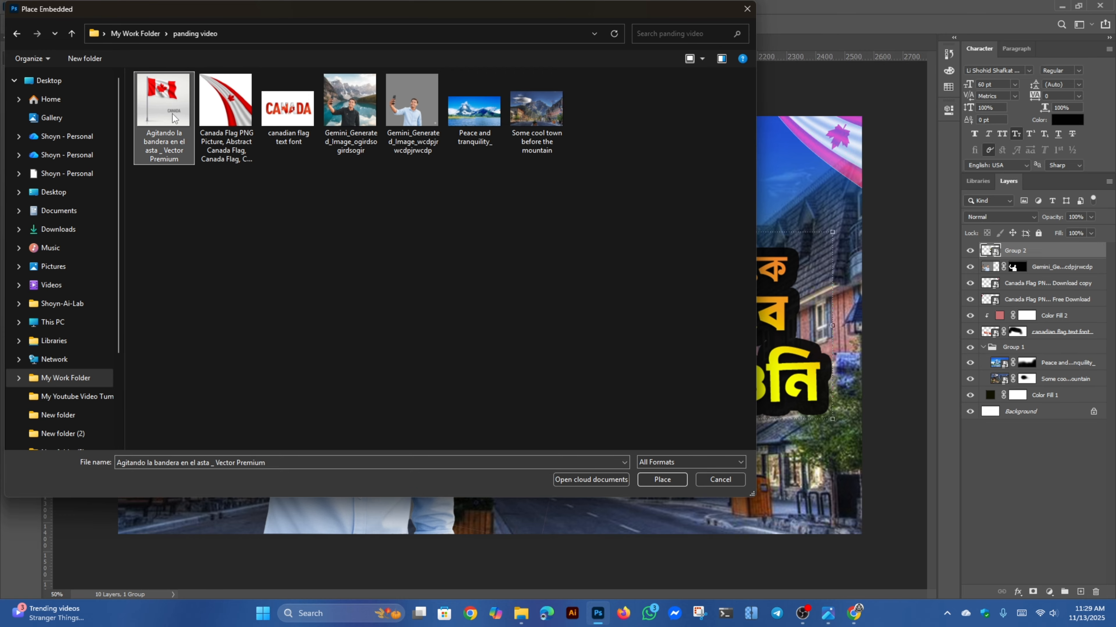
click(663, 482)
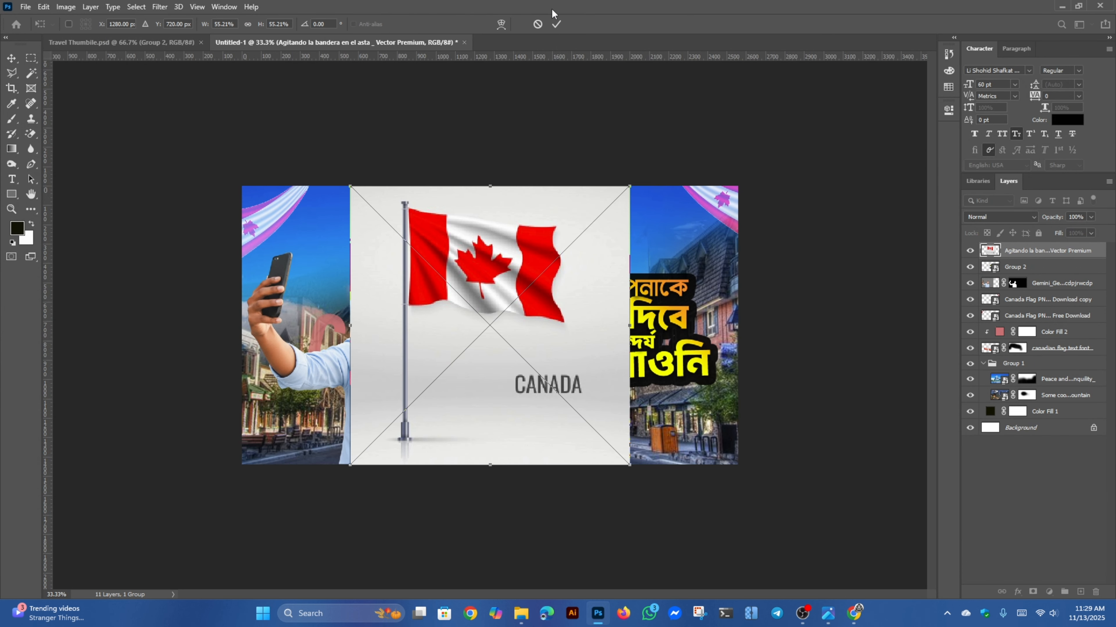
click(556, 24)
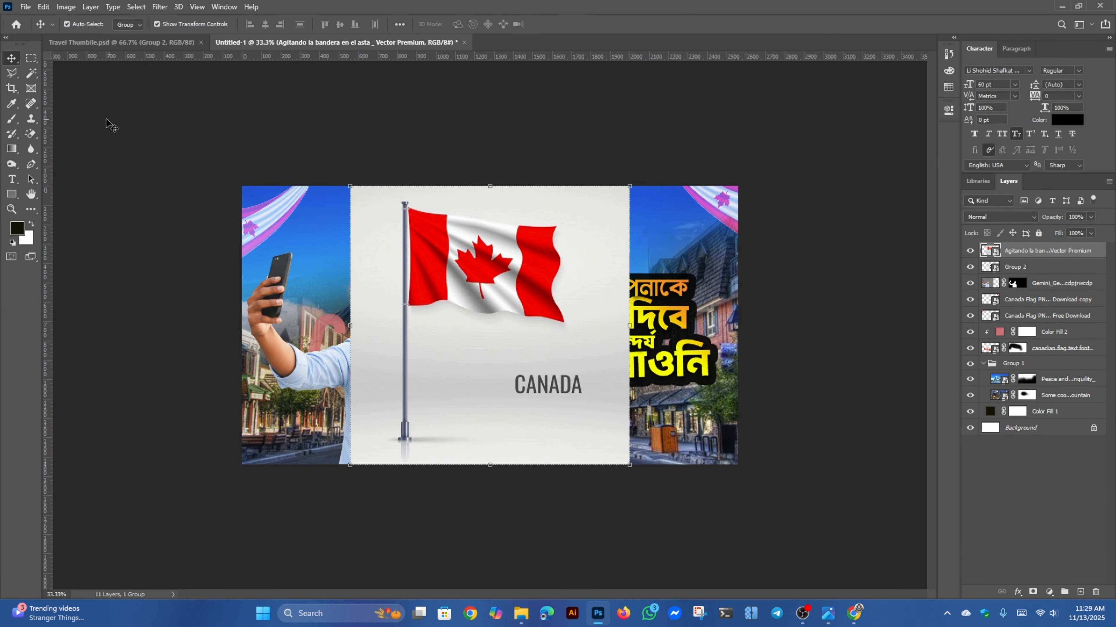
- Try to select the flag image's light background with the Magic Wand and Quick Selection tools, and discard the selection
click(32, 73)
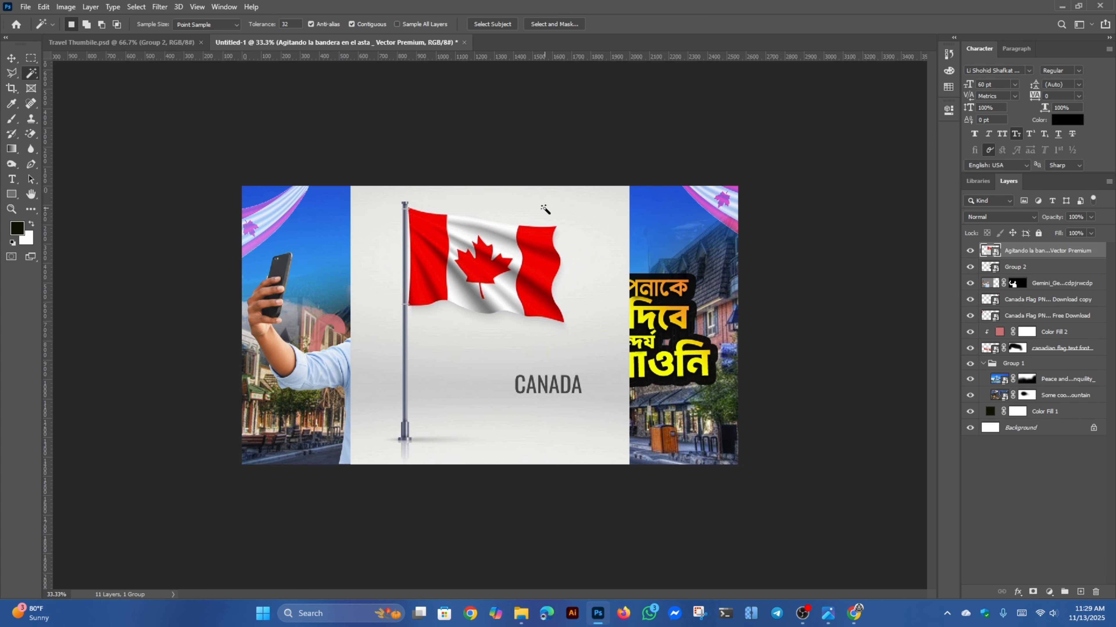
click(539, 209)
key(ctrl+plus)
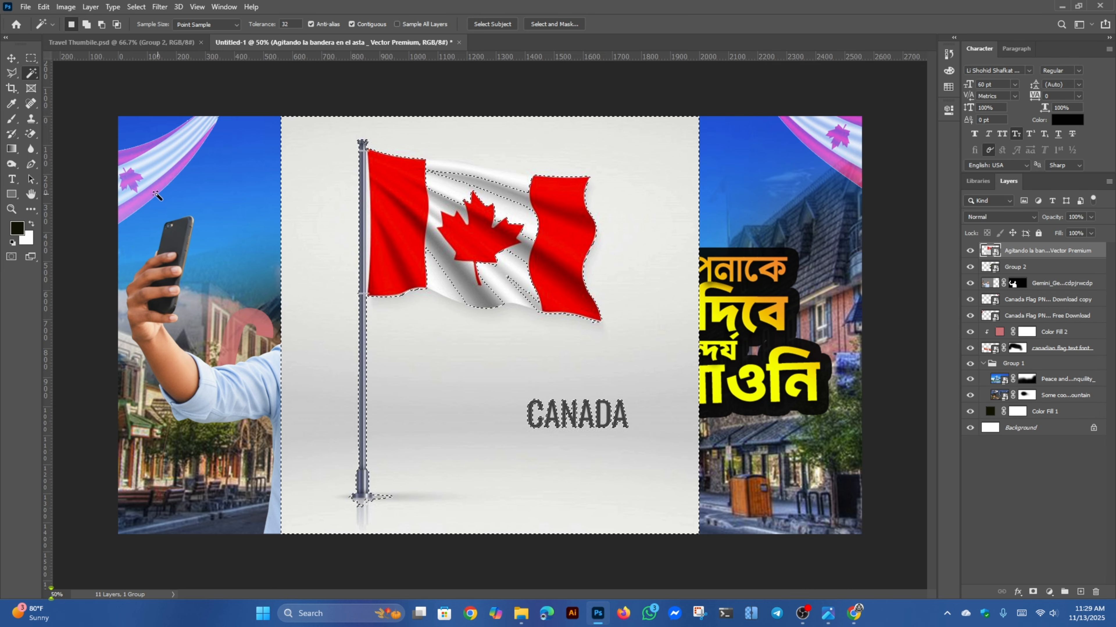
right_click(32, 73)
click(90, 84)
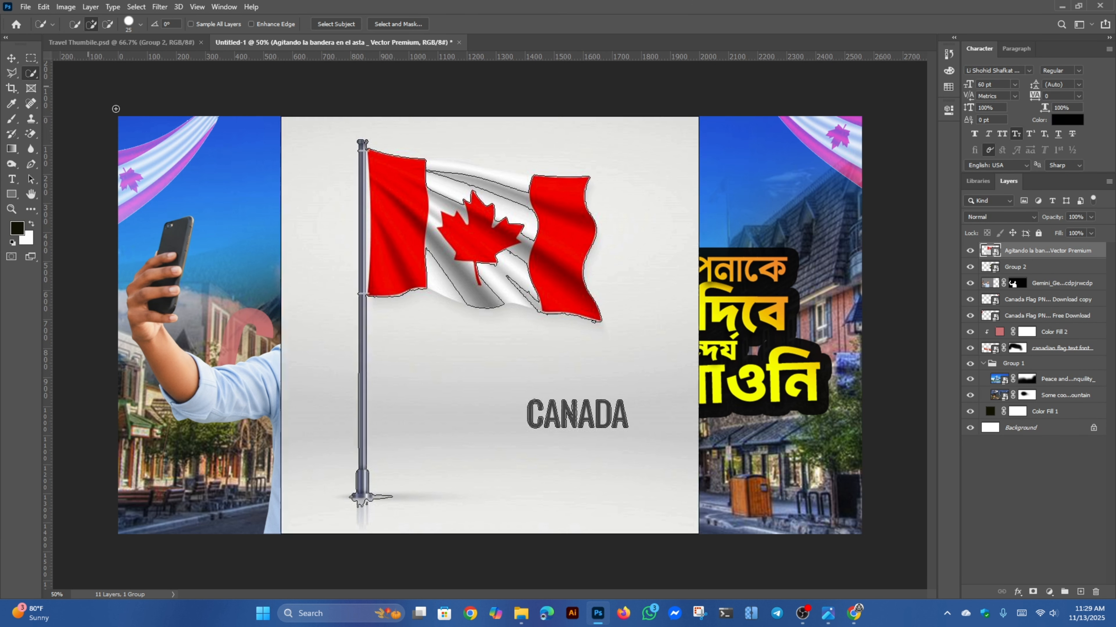
mouse_move(496, 209)
mouse_down()
mouse_move(440, 238)
mouse_move(514, 267)
mouse_move(427, 274)
mouse_move(522, 285)
mouse_move(517, 198)
mouse_move(478, 183)
mouse_move(534, 199)
mouse_up()
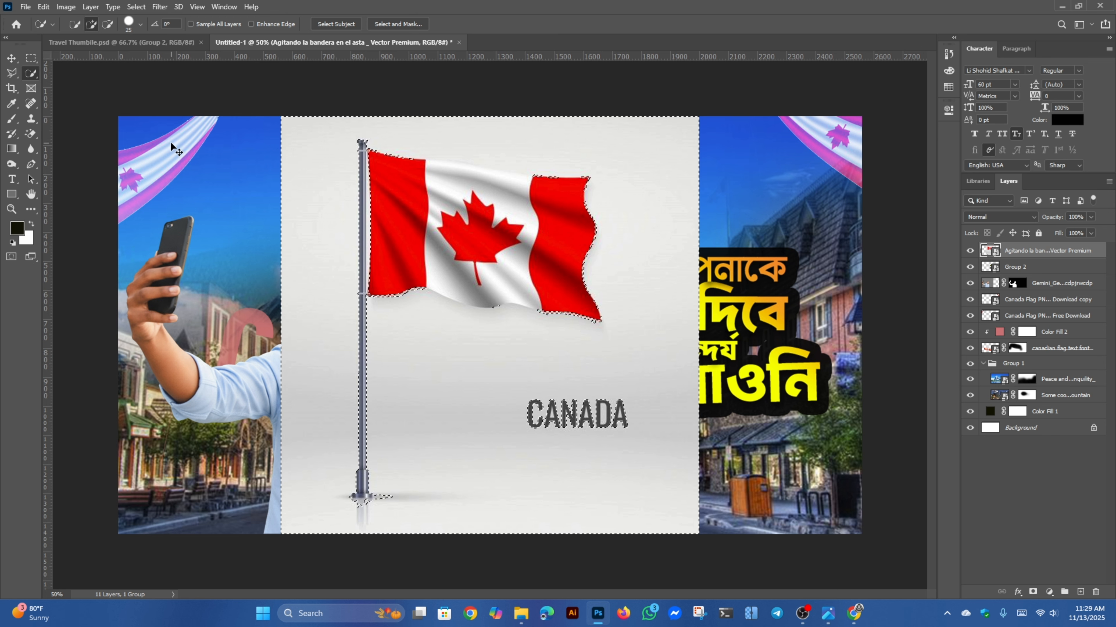
key(ctrl+d)
- Select the Canadian flag and its whole pole with the Object Selection tool and mask out the rest of the image
right_click(30, 75)
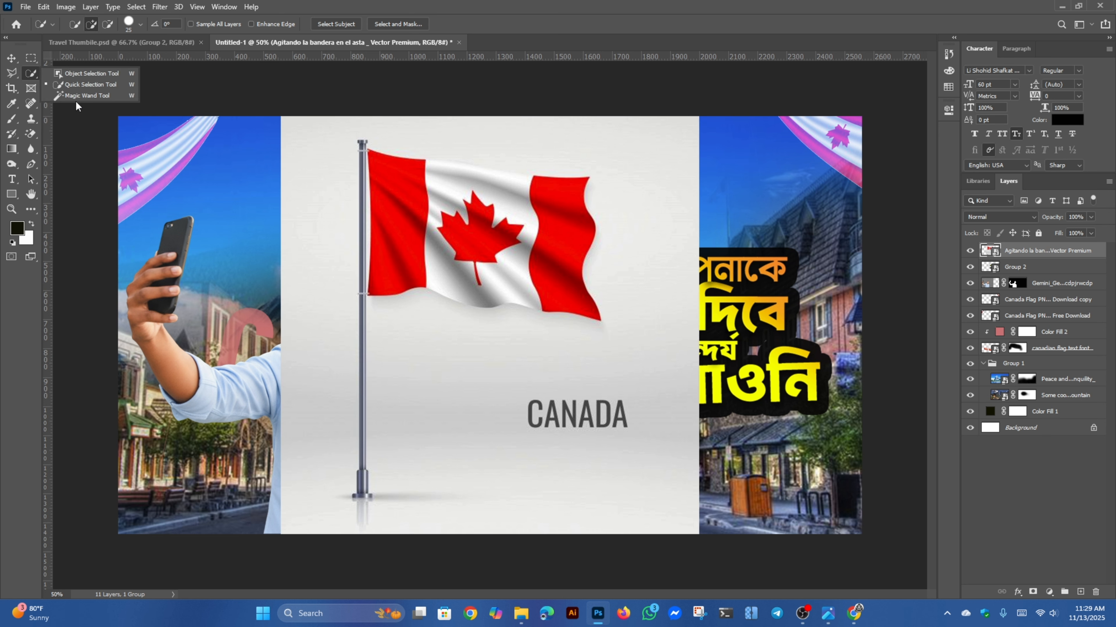
click(88, 73)
mouse_move(325, 128)
mouse_down()
mouse_move(601, 329)
mouse_move(630, 338)
mouse_up()
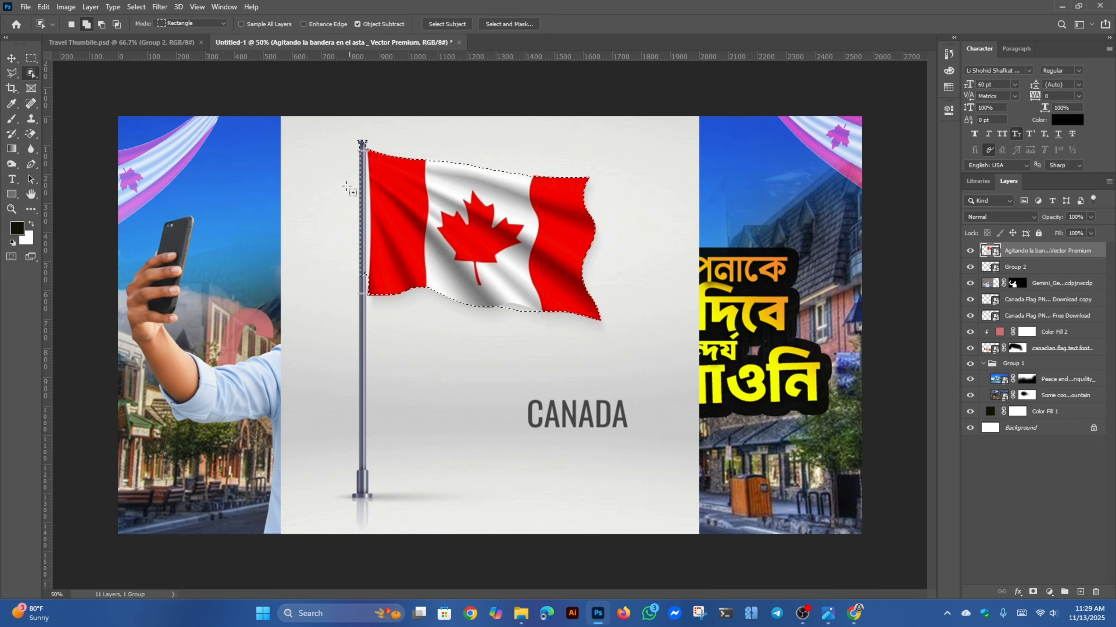
drag(344, 129, 383, 509)
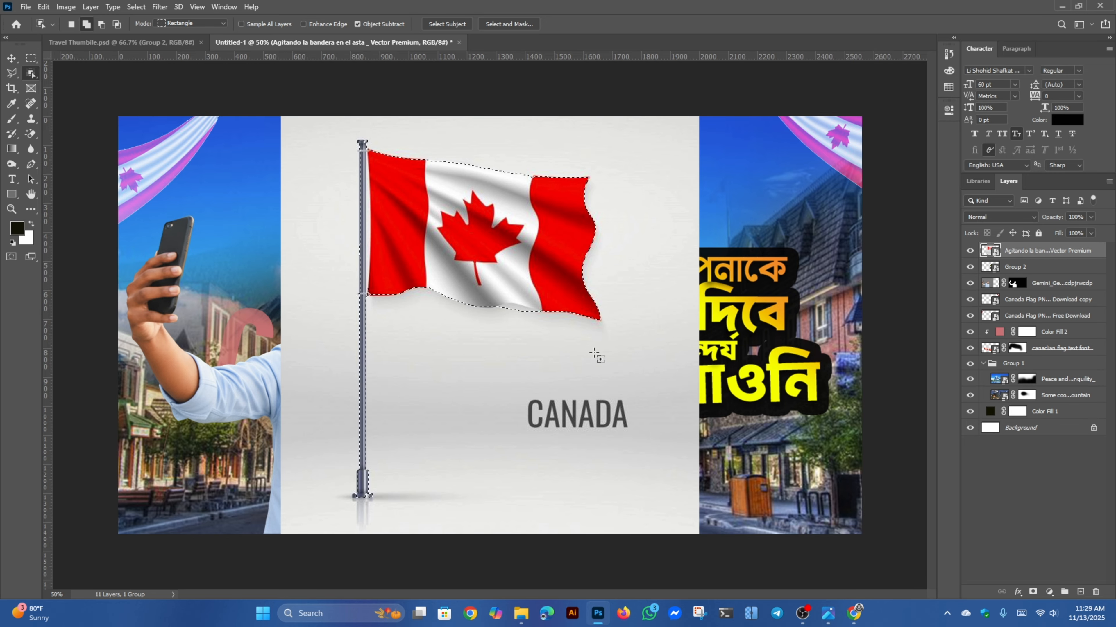
click(1032, 592)
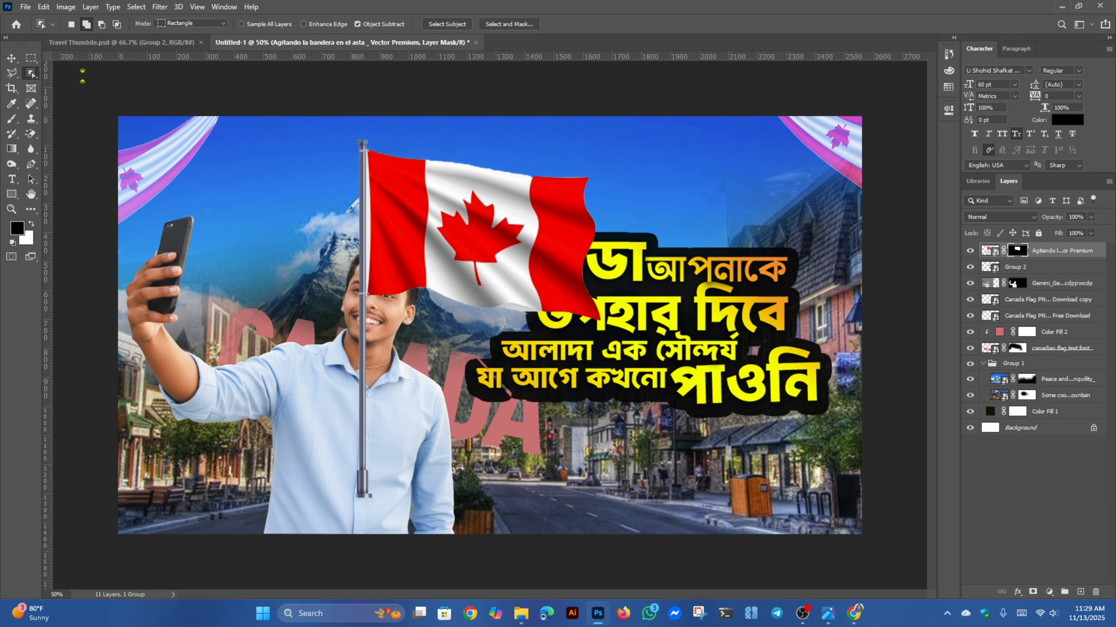
- Convert the masked Canadian flag layer to a smart object
click(11, 57)
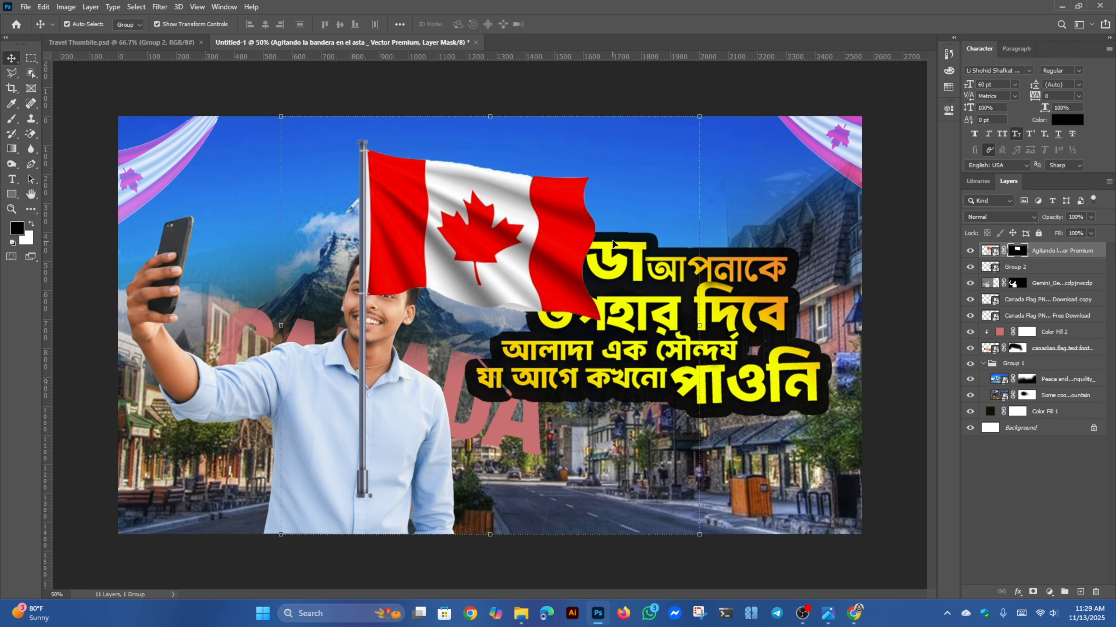
right_click(1045, 253)
click(944, 215)
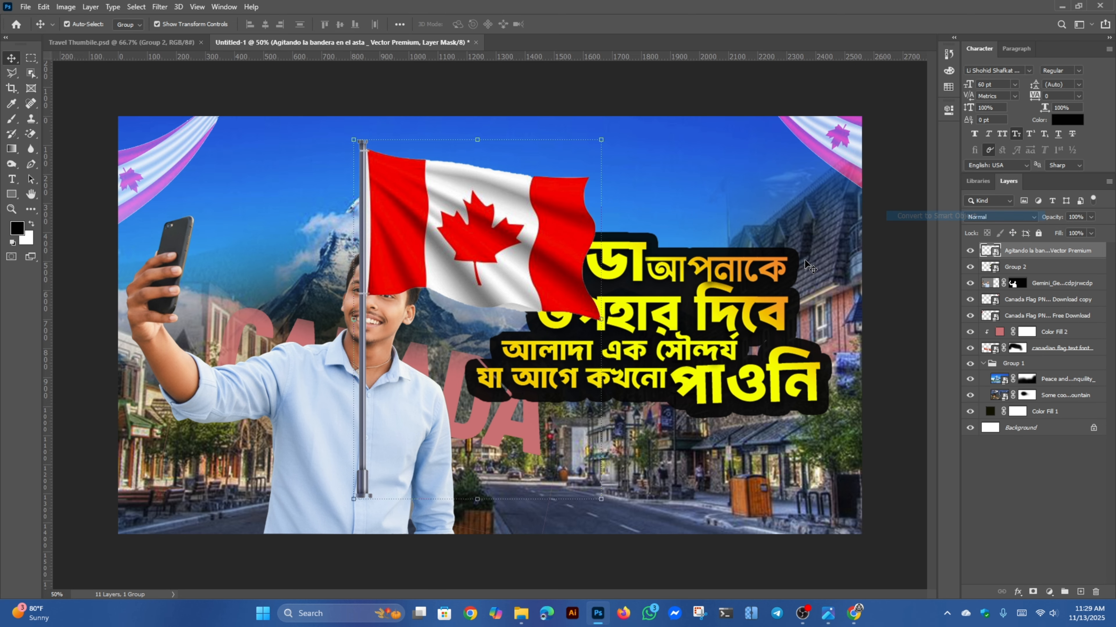
- Scale the Canadian flag down to about 30%, rotate it to -43.15°, and place it between the man and the headline
drag(599, 320, 538, 297)
scroll(467, 344, up, 2)
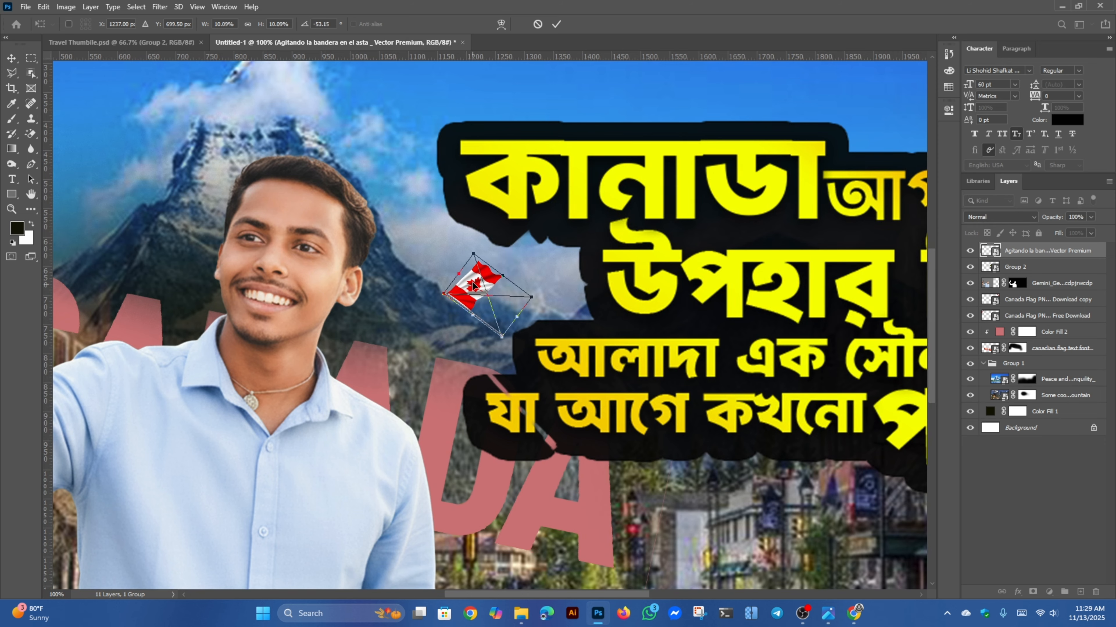
drag(471, 284, 482, 360)
drag(527, 392, 584, 439)
drag(464, 296, 493, 255)
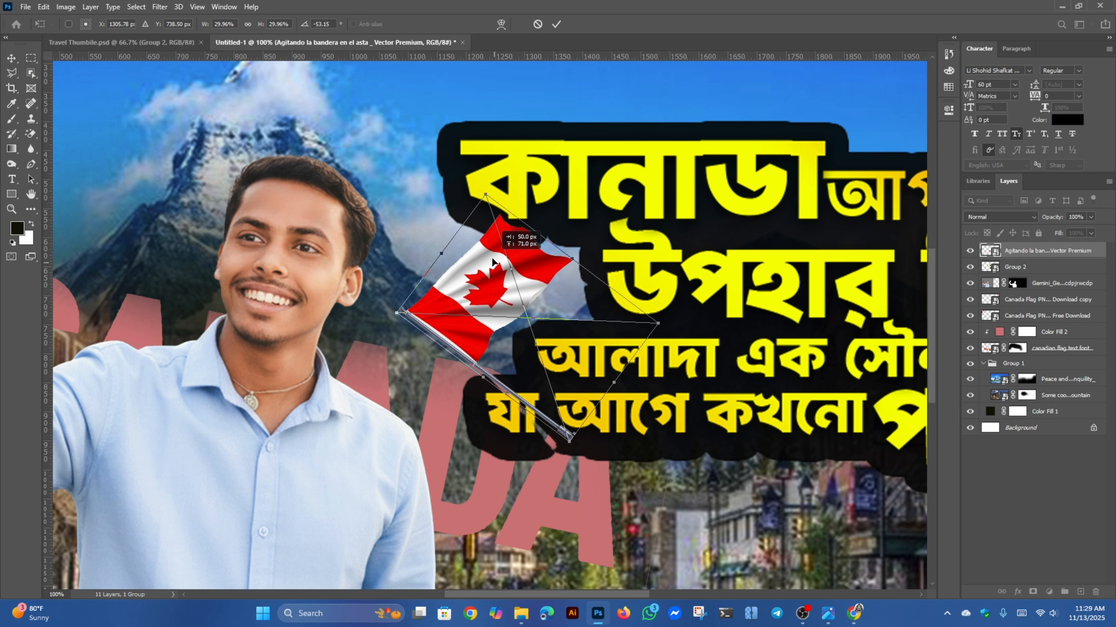
drag(668, 325, 665, 350)
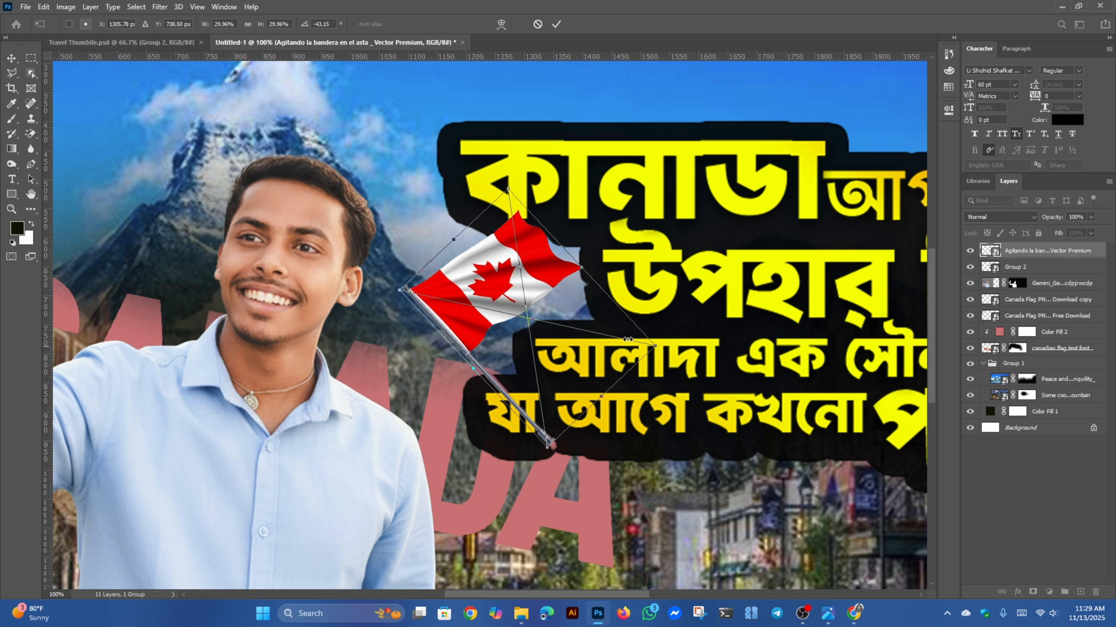
- Fine-tune the flag to about 30.5% scale, with its pole crossing the headline's edge, and apply the transform
drag(552, 252, 579, 304)
drag(495, 315, 495, 308)
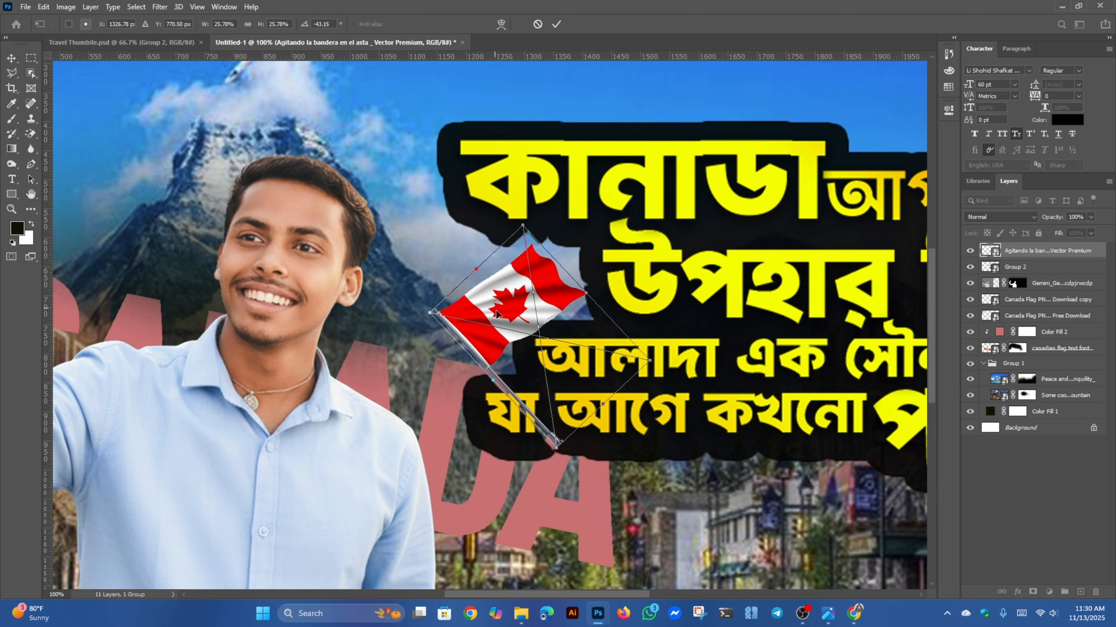
drag(601, 404, 607, 407)
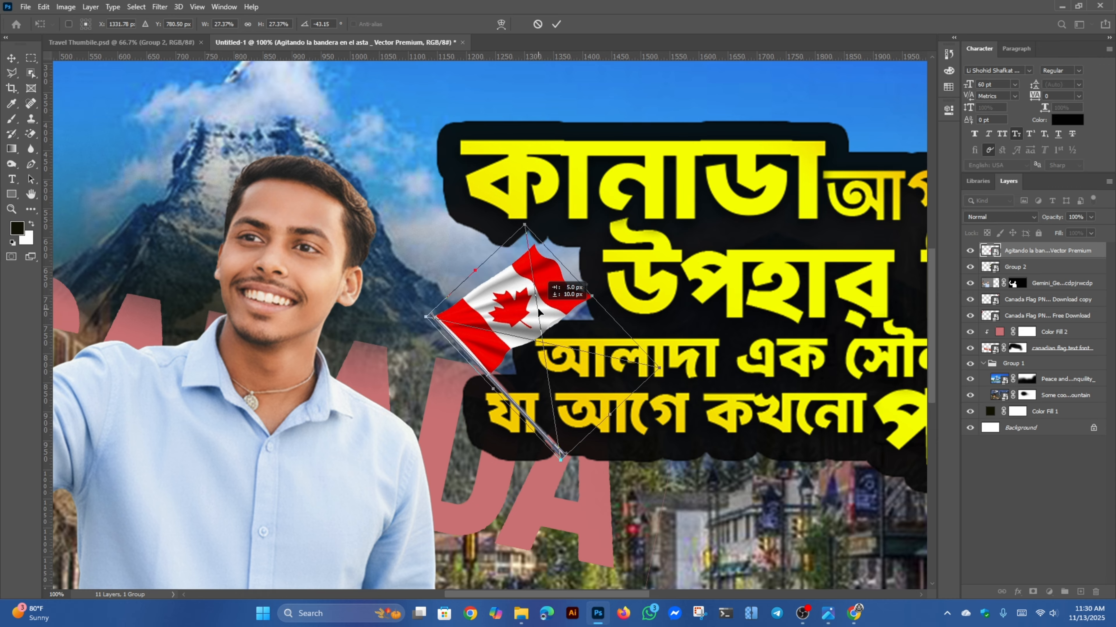
drag(536, 308, 534, 304)
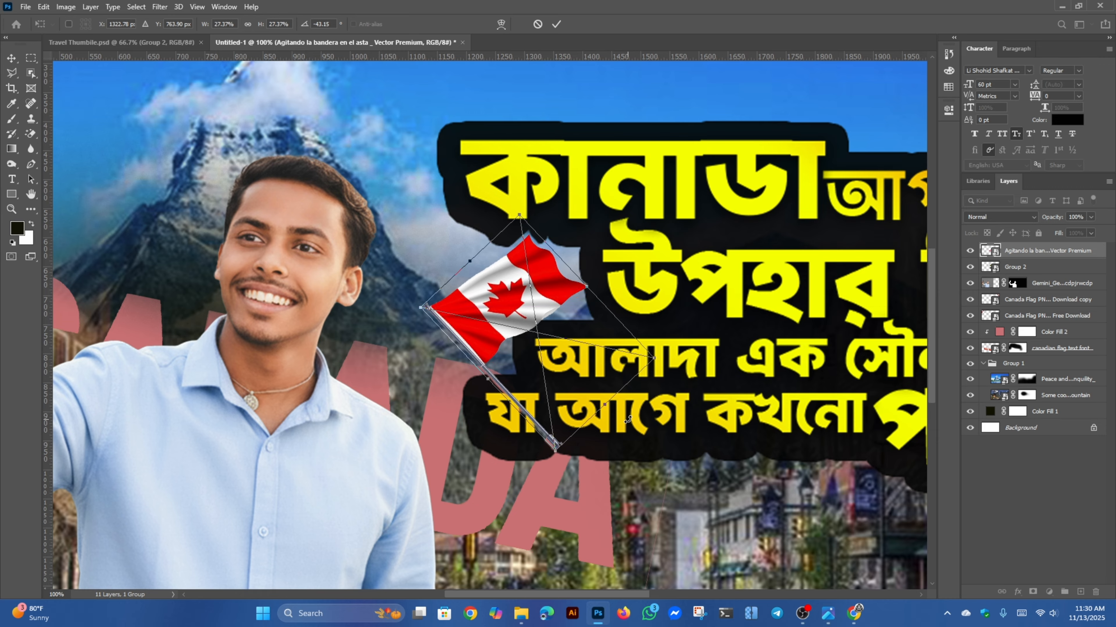
drag(611, 410, 623, 417)
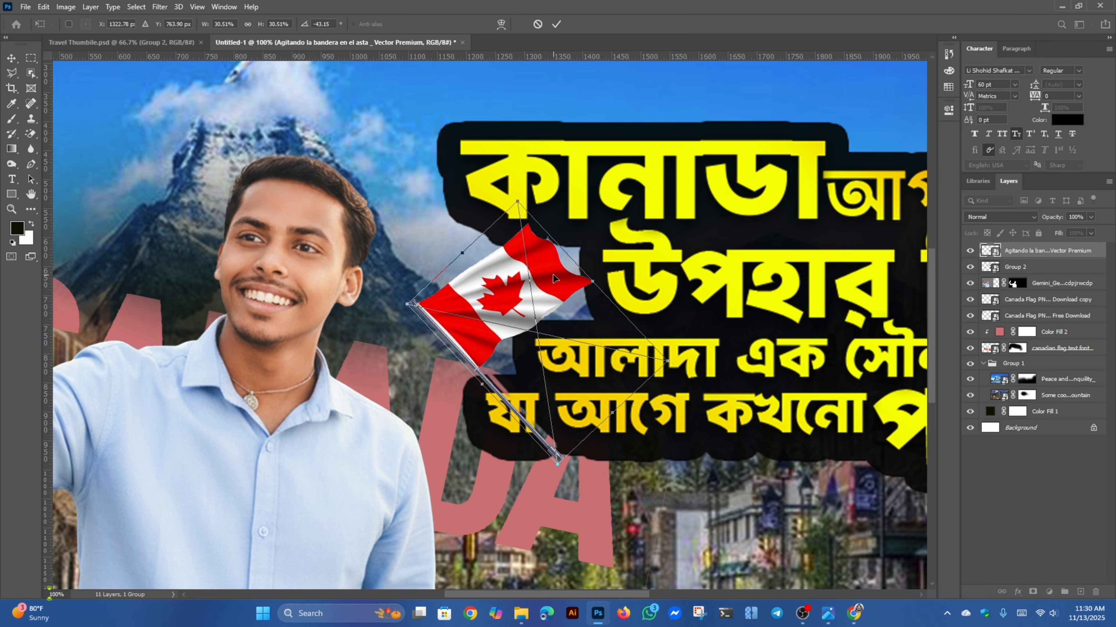
mouse_move(558, 277)
mouse_down()
mouse_move(554, 285)
mouse_move(564, 279)
mouse_up()
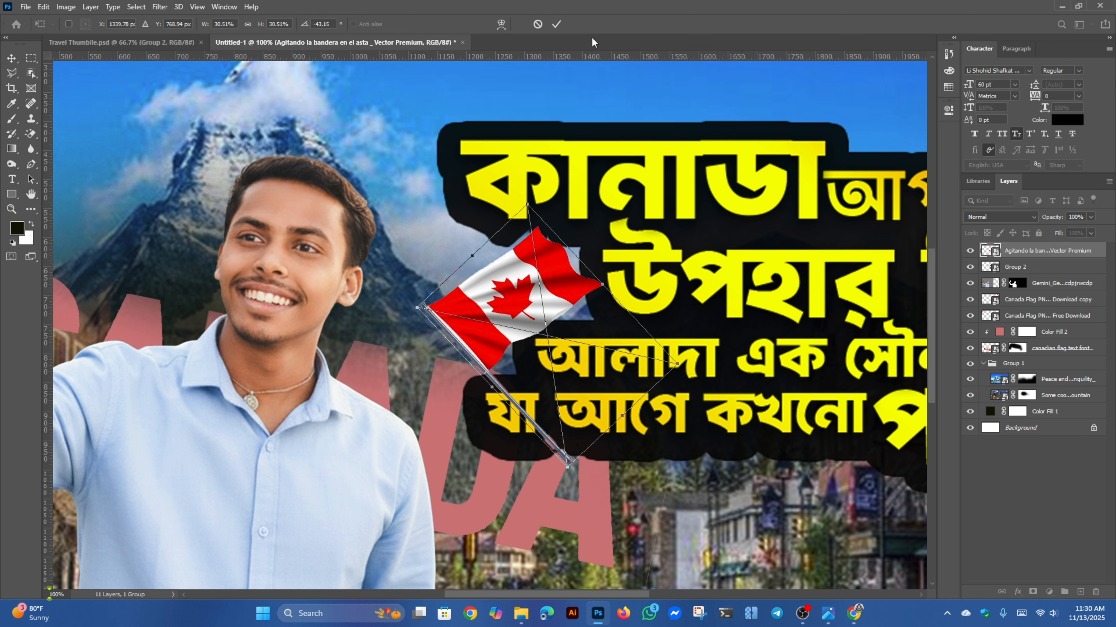
click(556, 23)
- Move the Group 2 headline layer directly below the masked Gemini portrait layer in the stack
key(ctrl+plus)
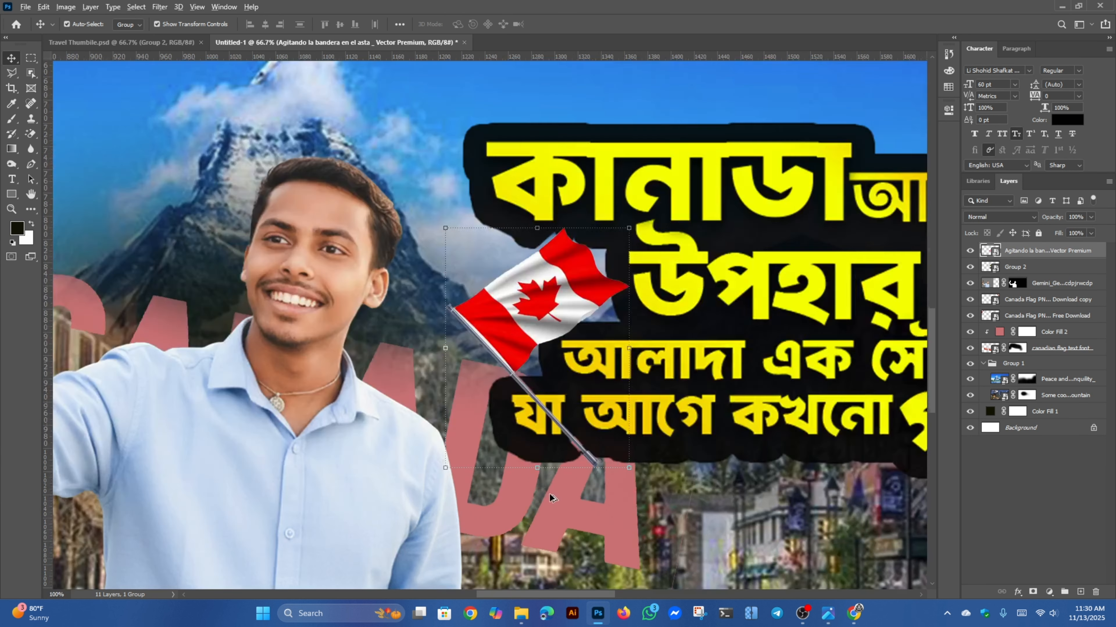
click(777, 239)
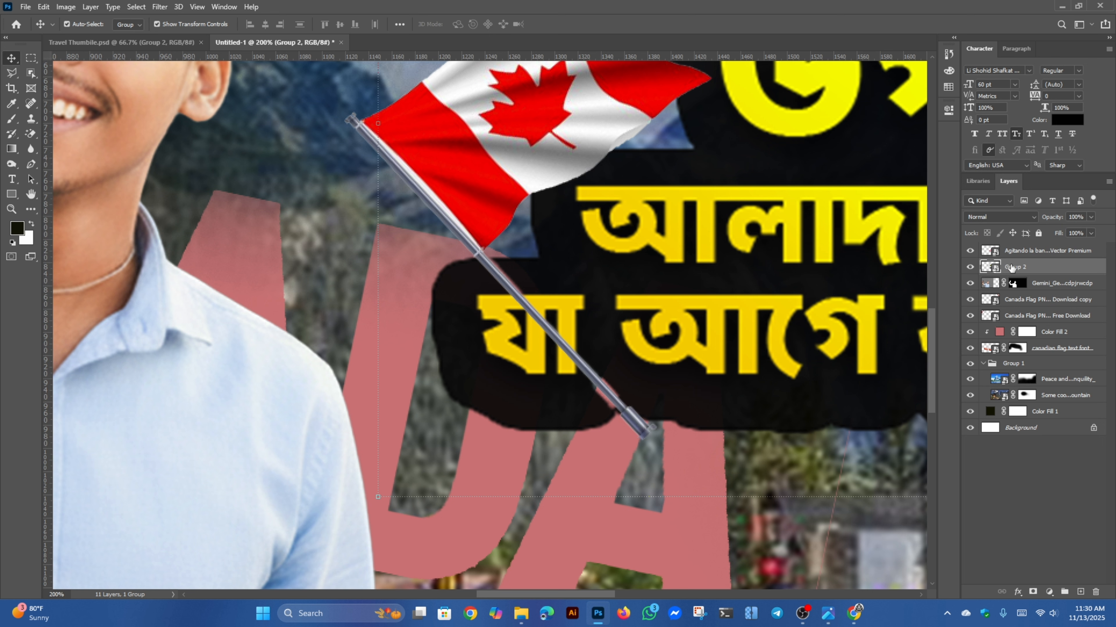
drag(1009, 268, 1010, 291)
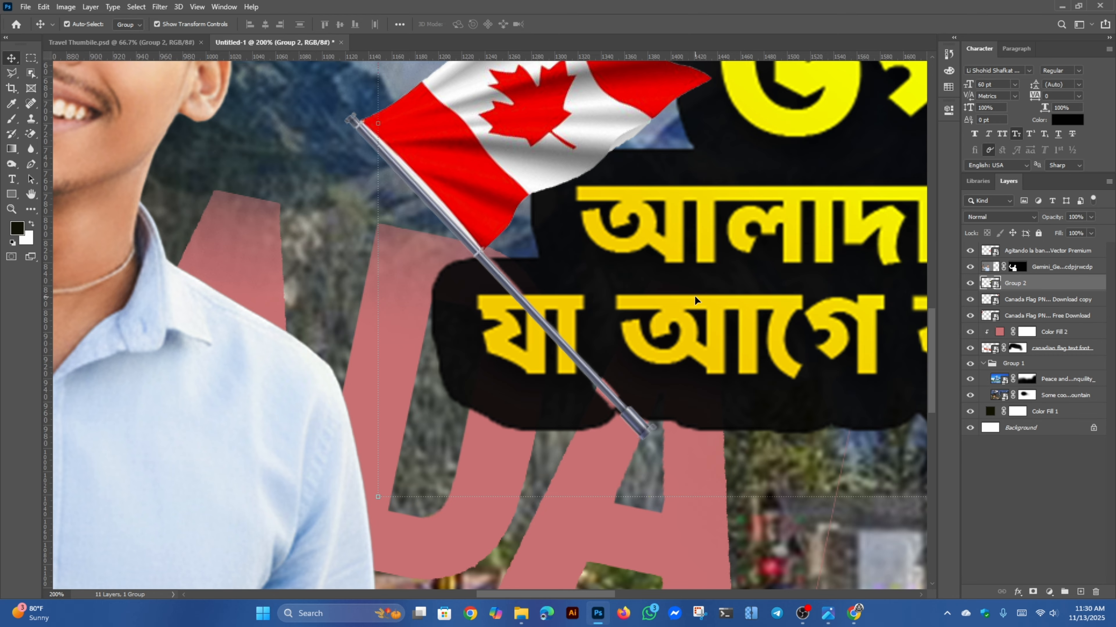
- Compare the headline and flag by toggling their visibility, and move the flag layer between the two Canada Flag PNG layers
click(970, 284)
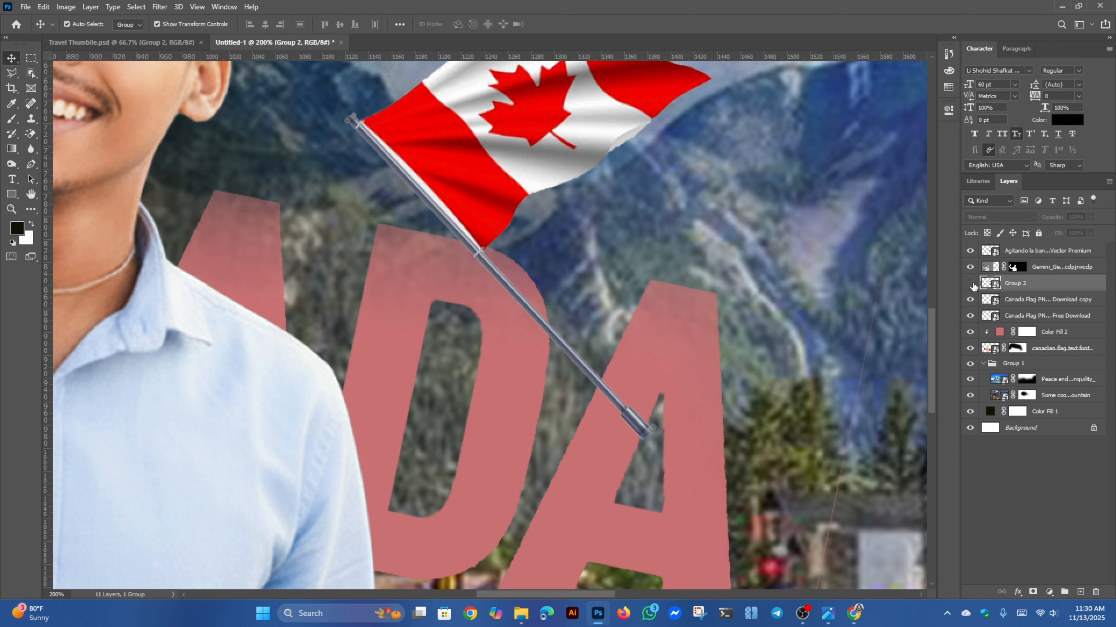
click(970, 283)
click(969, 251)
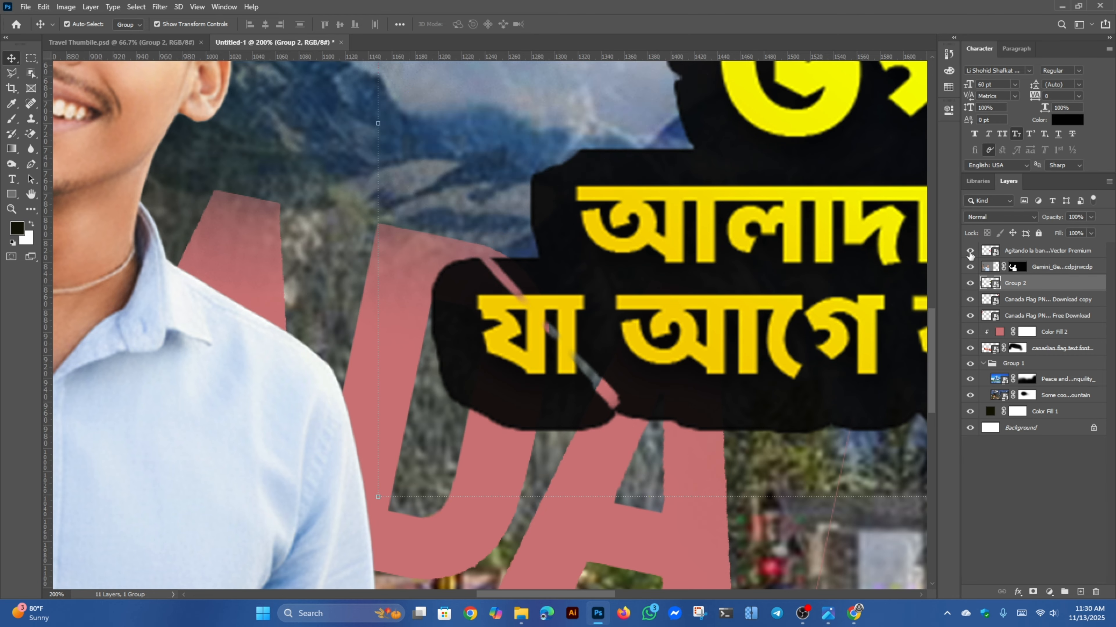
click(970, 251)
drag(1003, 254, 1010, 315)
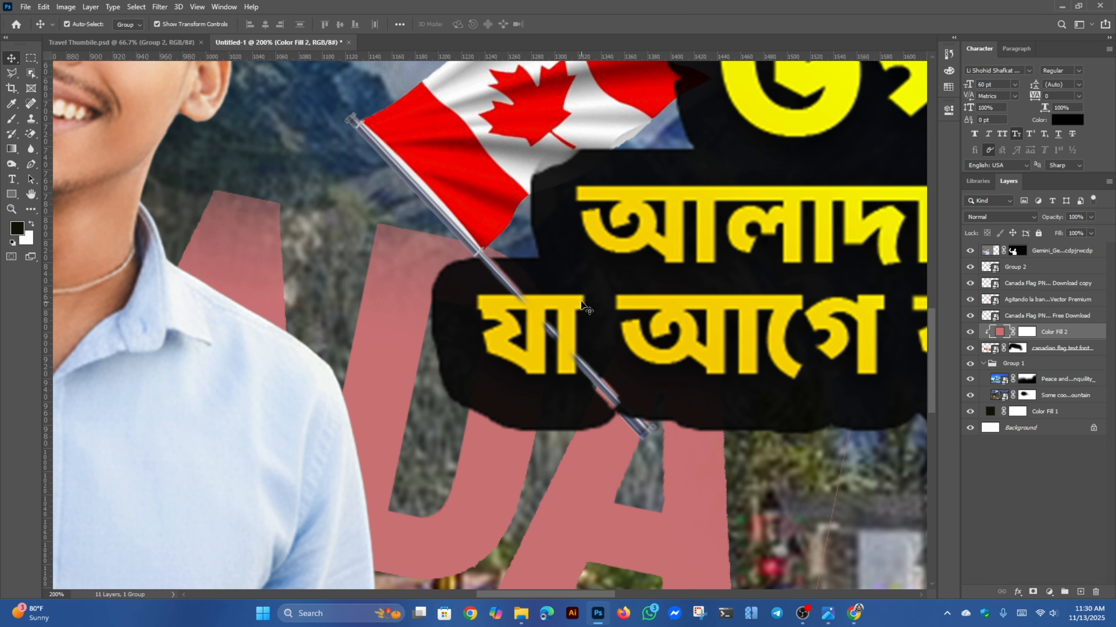
key(ctrl+minus)
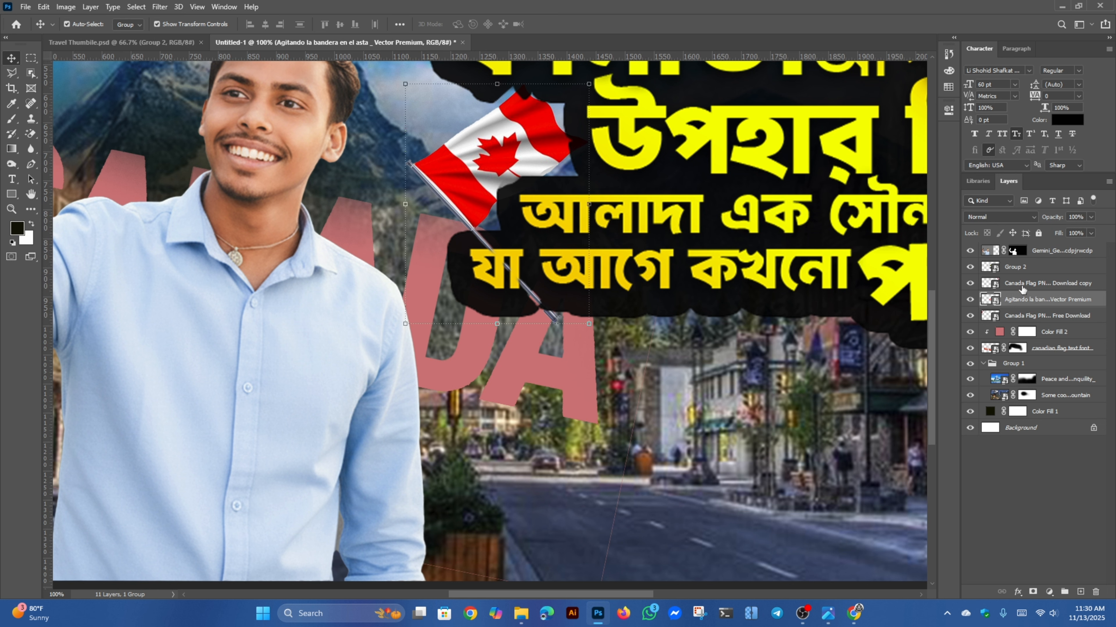
- Try to mask the Canada Flag download copy layer with the waving flag's outline, and undo the mask
key(ctrl)
ctrl+click(1006, 300)
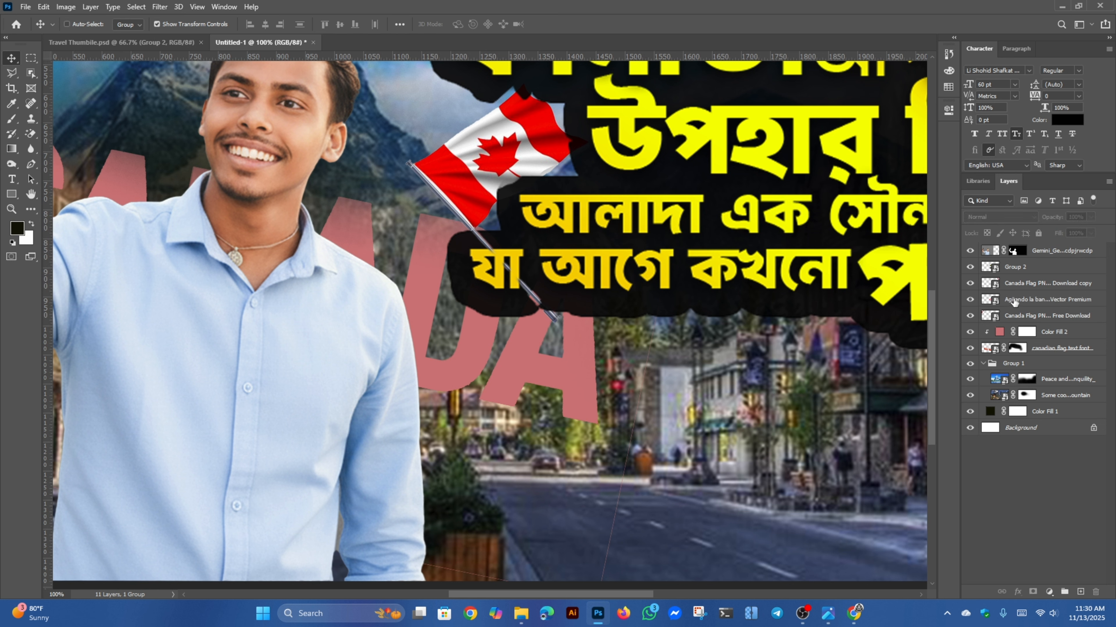
ctrl+click(1006, 302)
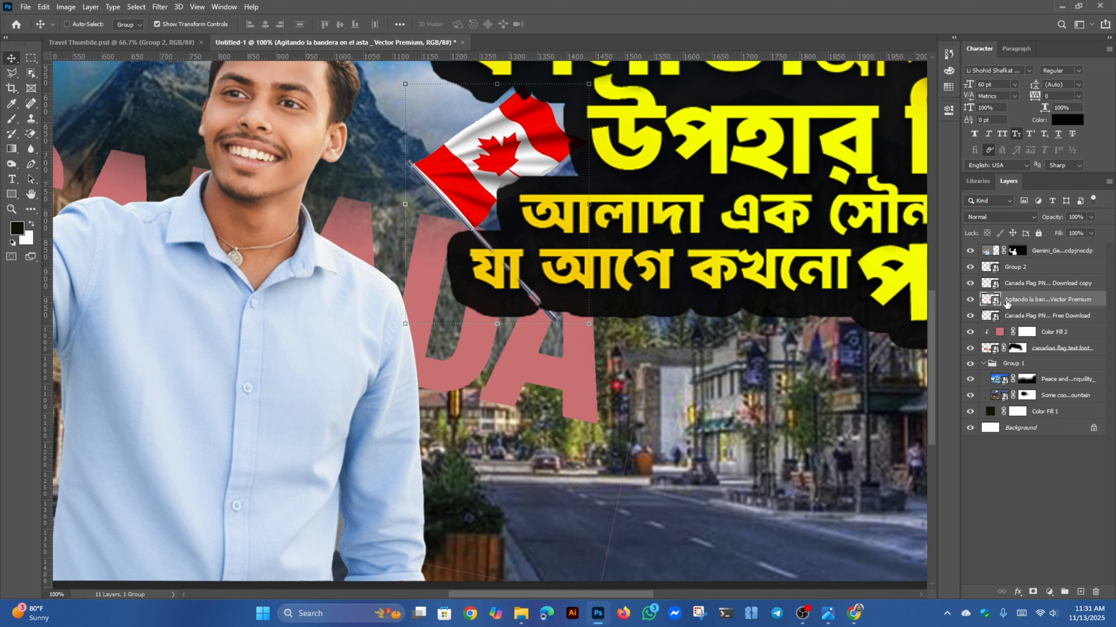
key(ctrl)
key(ctrl)
ctrl+click(995, 303)
click(1010, 284)
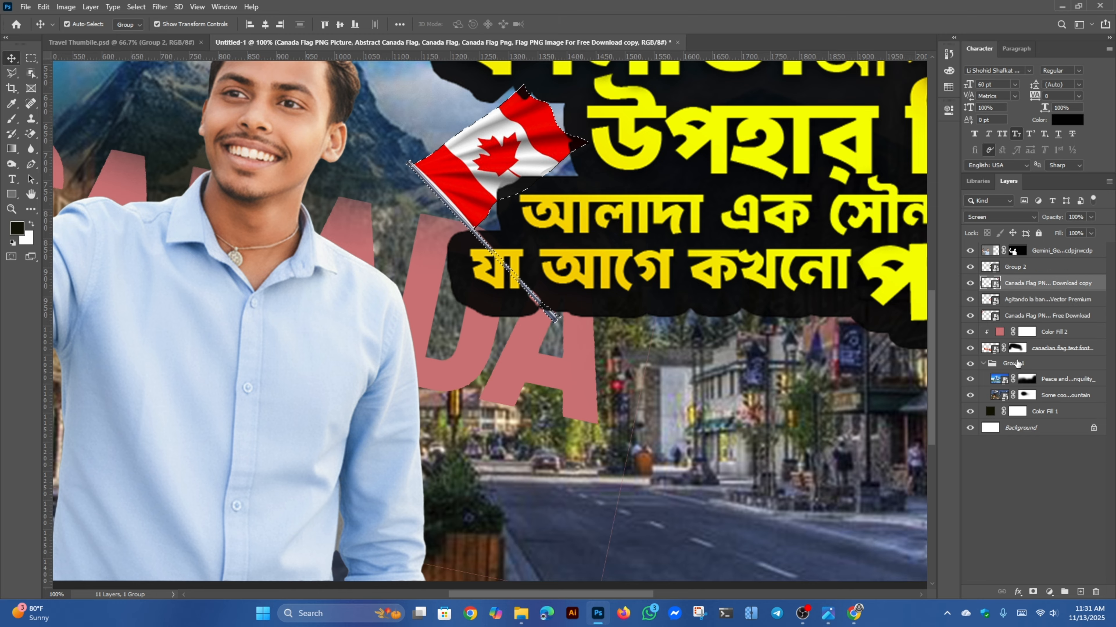
click(1032, 592)
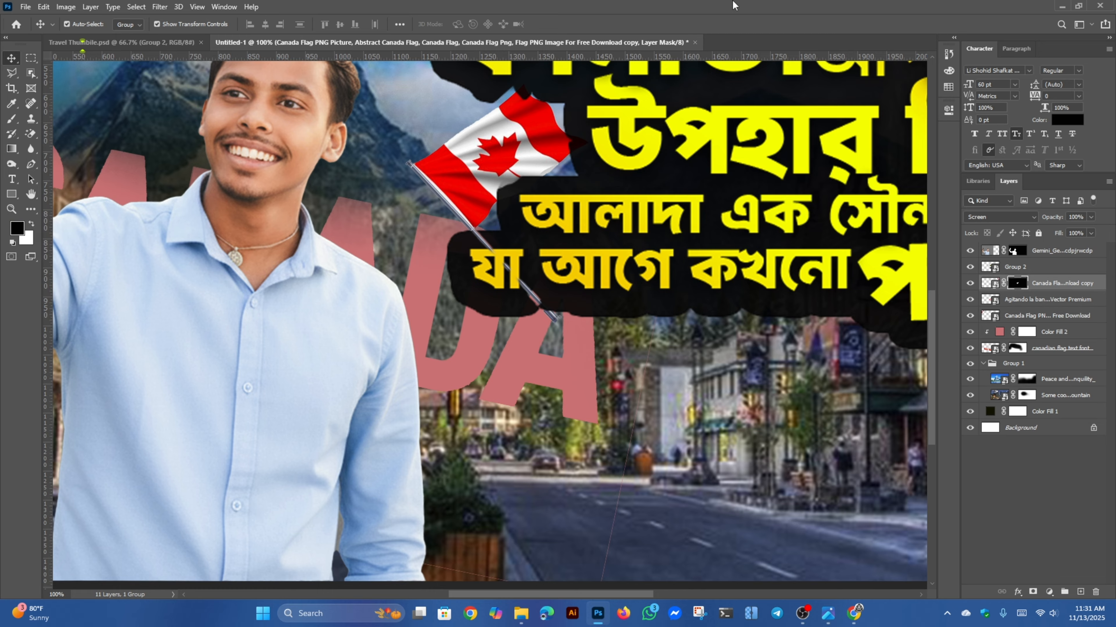
key(ctrl+z)
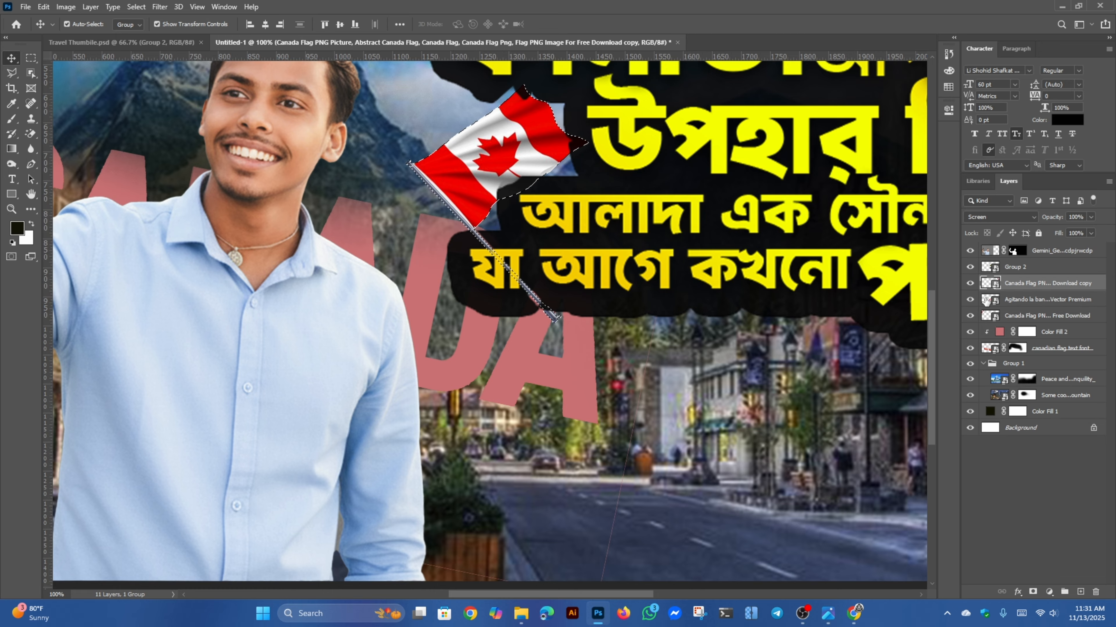
- Clear the selection and add an empty white layer mask to the Canada Flag download copy layer
key(ctrl)
click(1012, 272)
click(1013, 285)
click(1032, 593)
- Load the waving flag's outline as a selection and target the download copy layer's mask with the Brush tool
click(1015, 301)
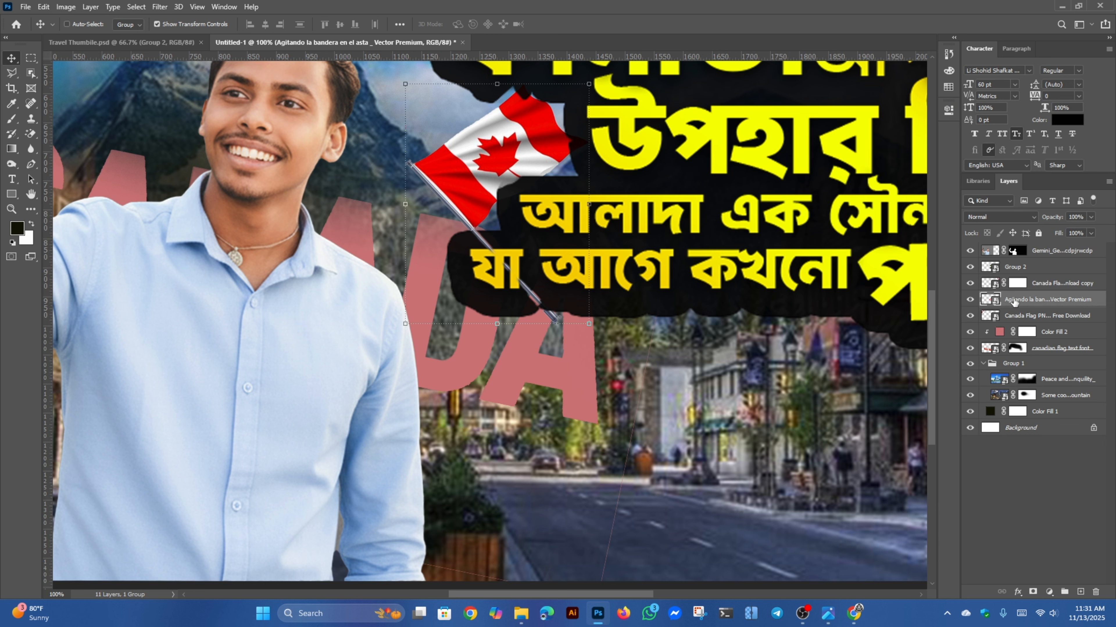
ctrl+click(1010, 302)
ctrl+click(984, 301)
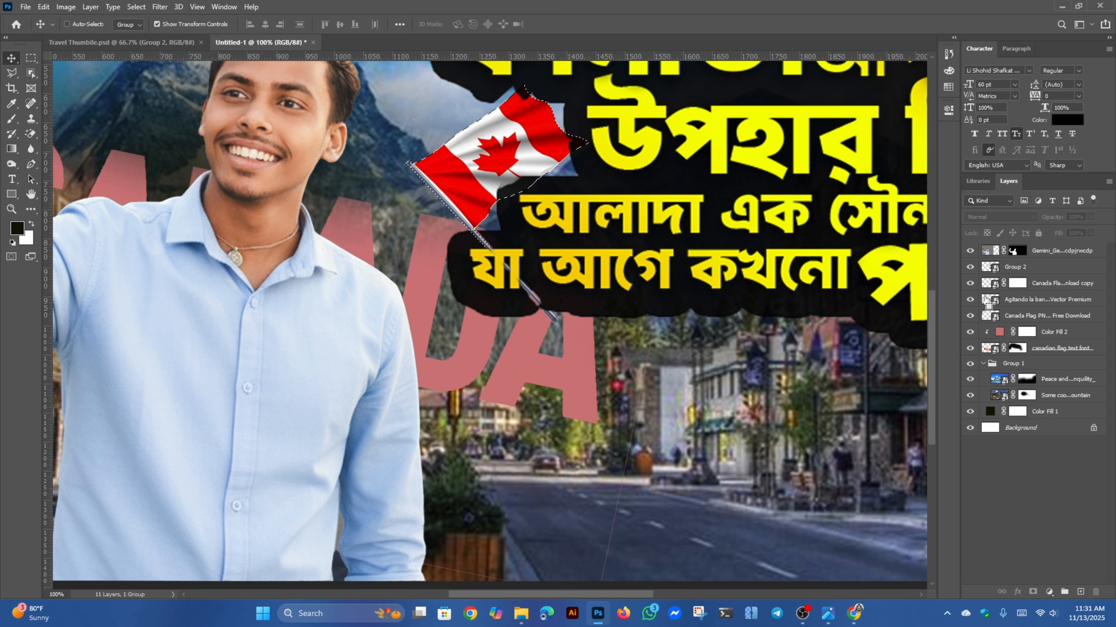
click(16, 120)
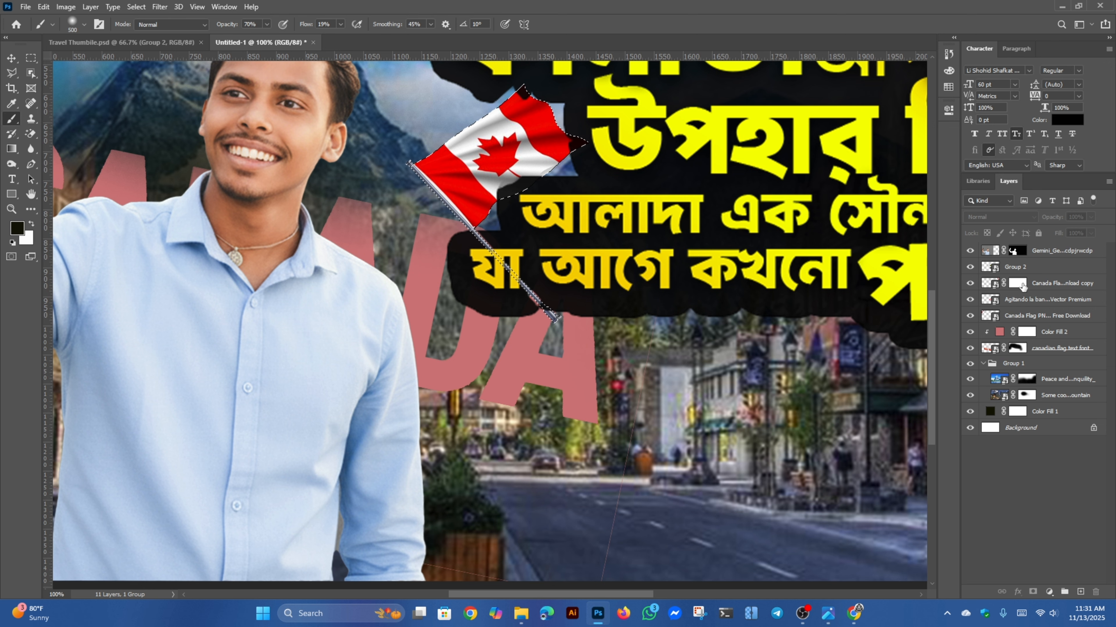
click(1017, 283)
scroll(499, 158, up, 1)
scroll(499, 158, down, 1)
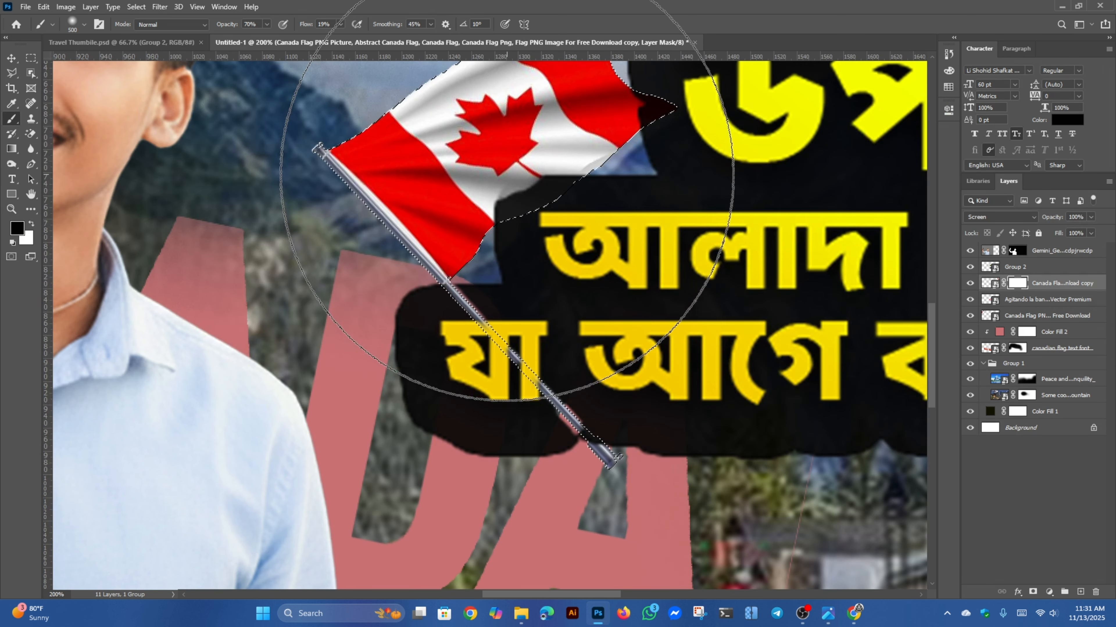
- Reduce the brush size to 45 px for painting on the mask around the flag
key(bracketleft)
key(bracketleft)
key(bracketleft)
key(bracketleft)
key(bracketleft)
key(bracketleft)
key(bracketleft)
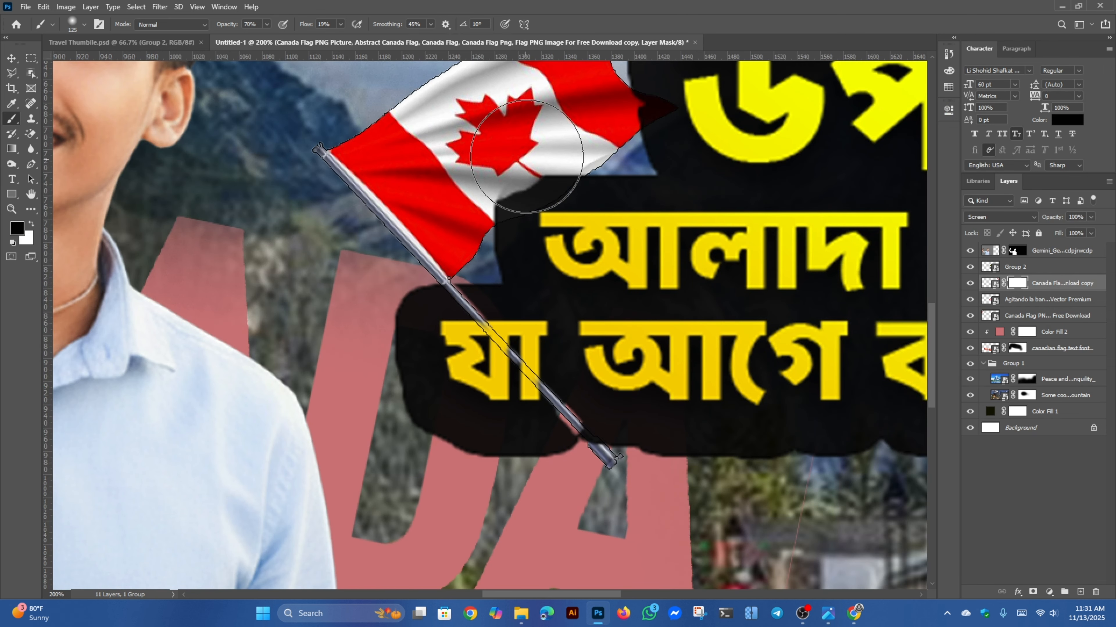
scroll(510, 180, up, 5)
key(bracketleft)
key(bracketleft)
key(bracketleft)
key(bracketleft)
key(bracketleft)
key(bracketleft)
key(bracketleft)
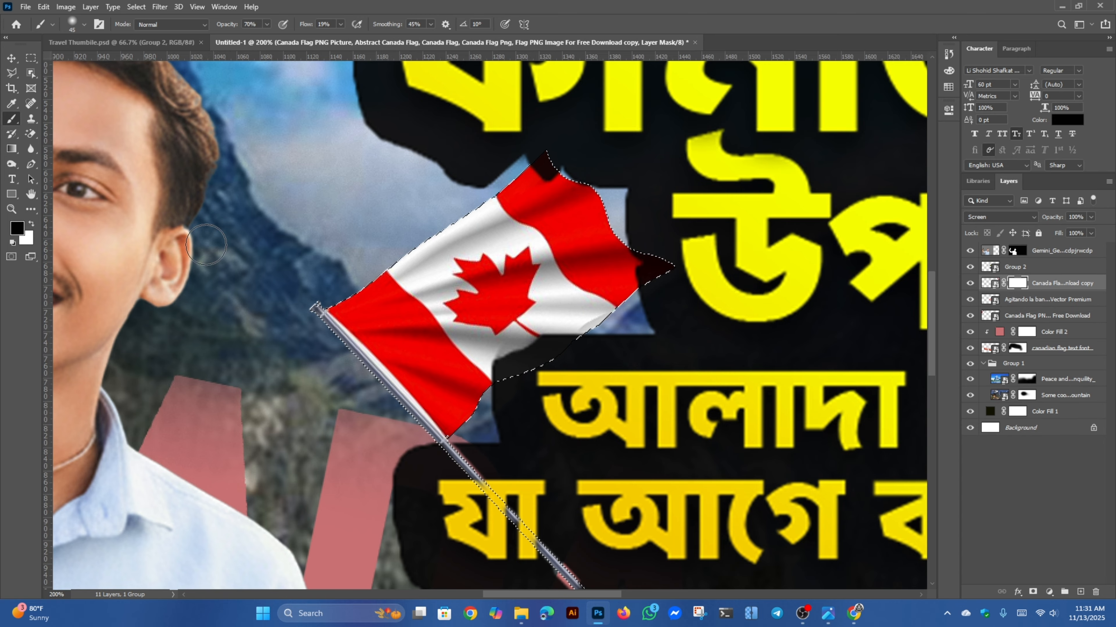
- Keep black as the foreground colour and set the brush flow to 61%
click(32, 225)
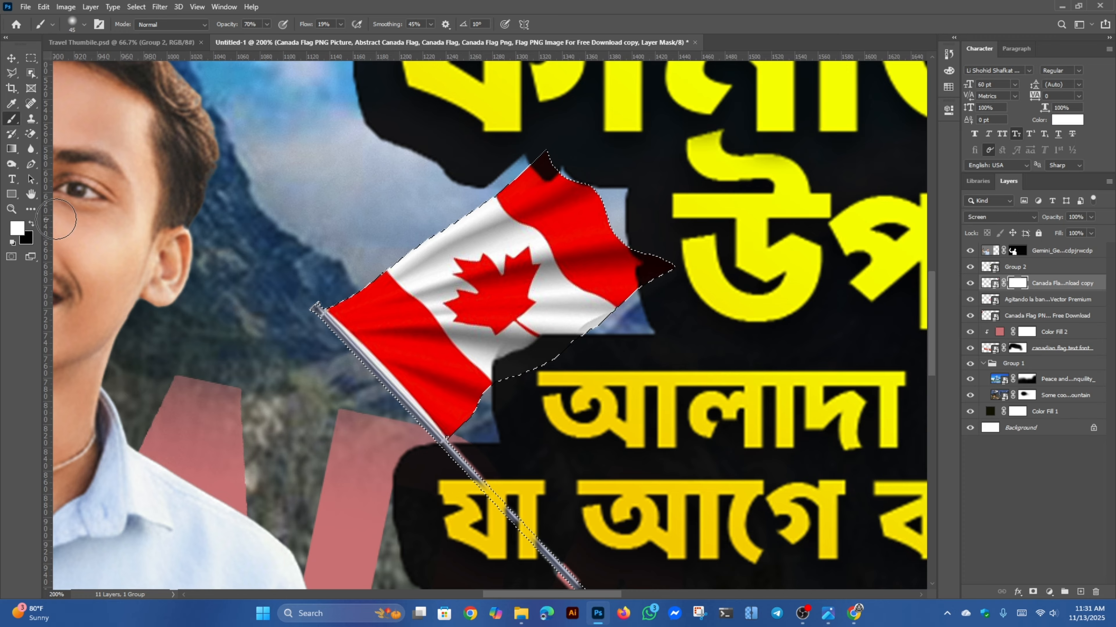
key(x)
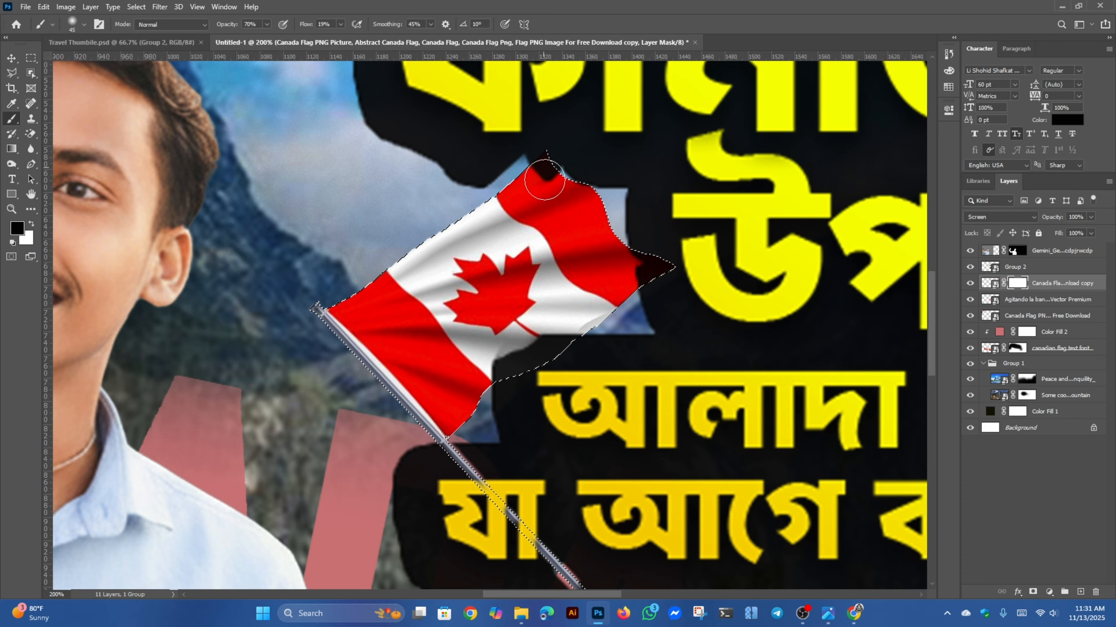
click(341, 24)
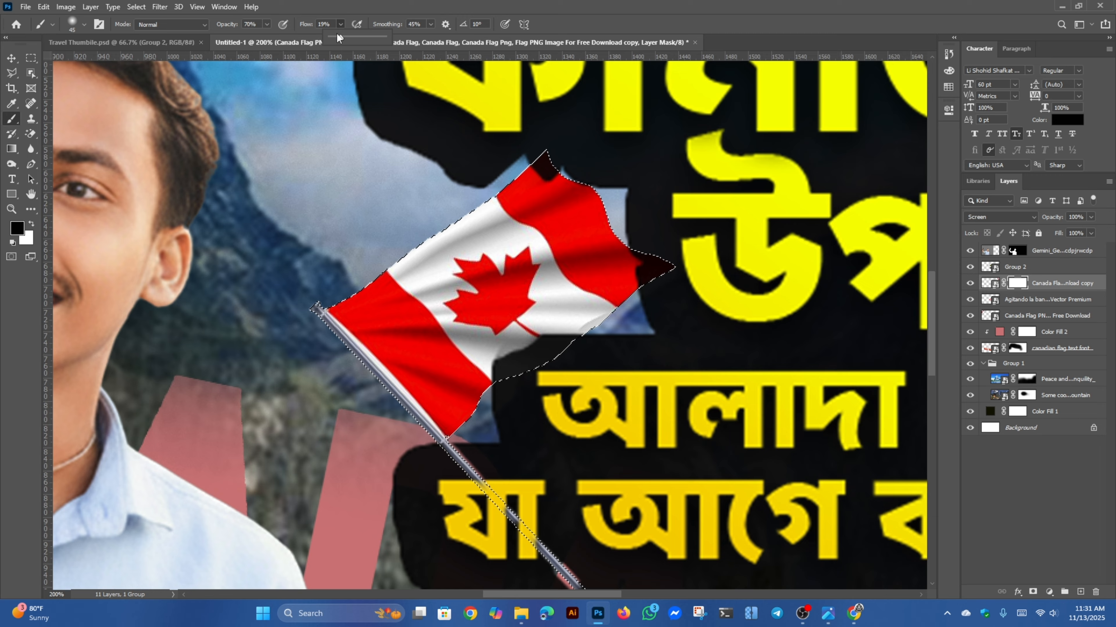
click(362, 37)
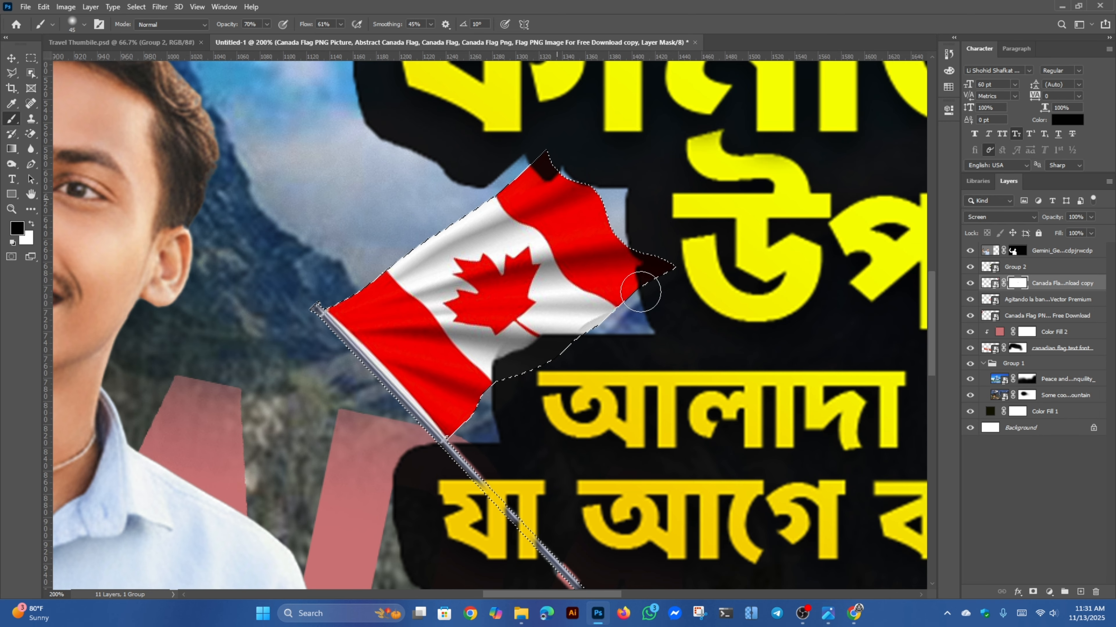
- Deselect the flag outline and move the waving flag layer above the Canada Flag download copy, directly below Group 2
key(ctrl+0)
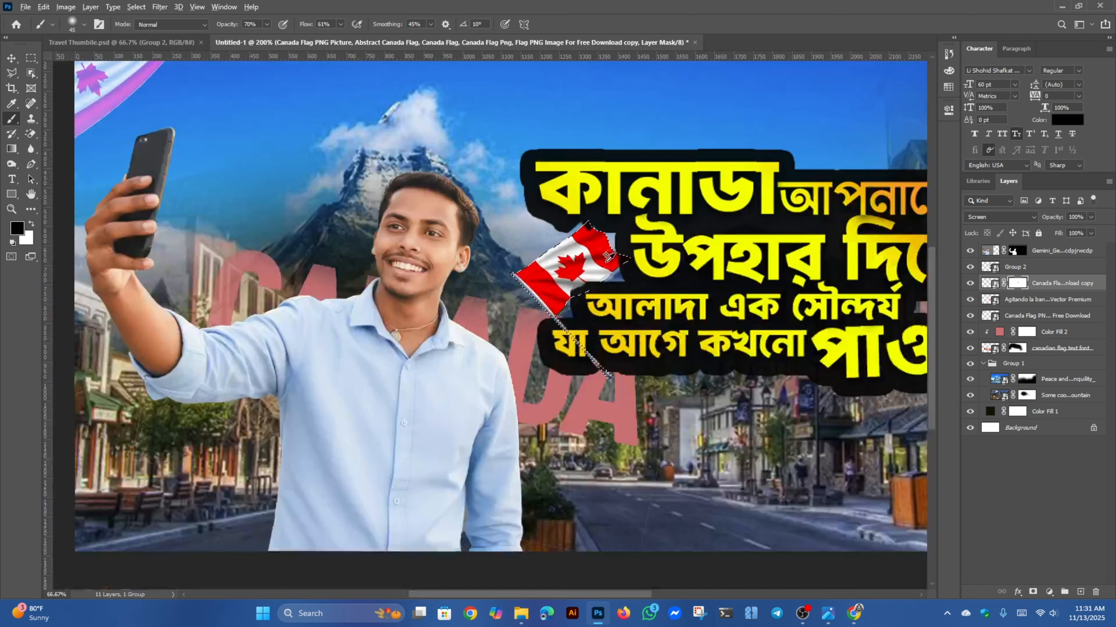
click(8, 63)
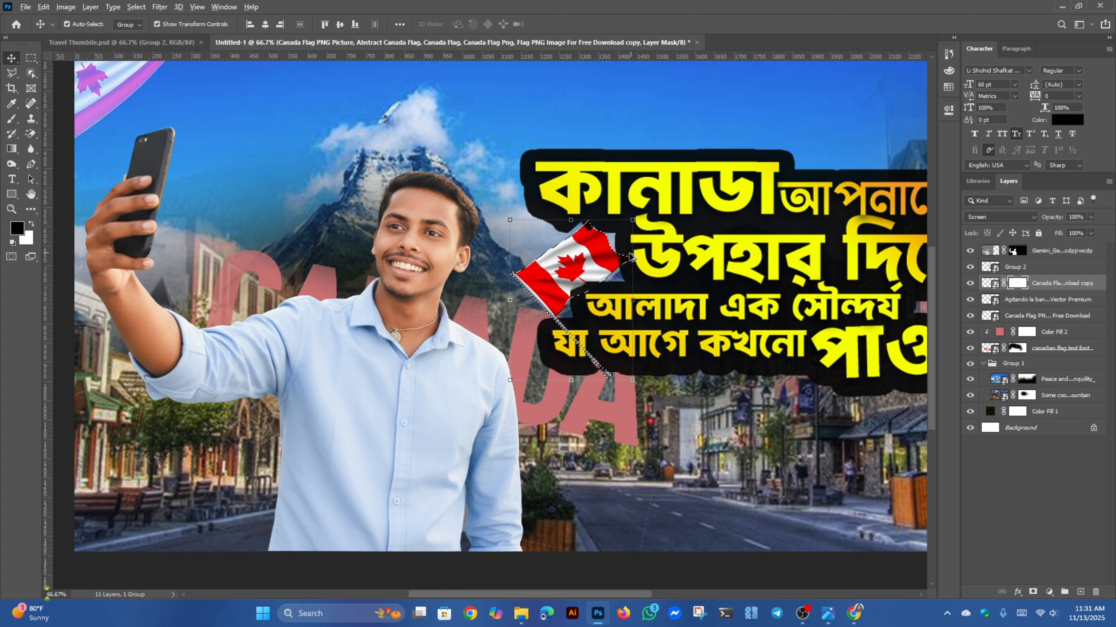
scroll(614, 261, up, 1)
key(ctrl+d)
ctrl+click(486, 220)
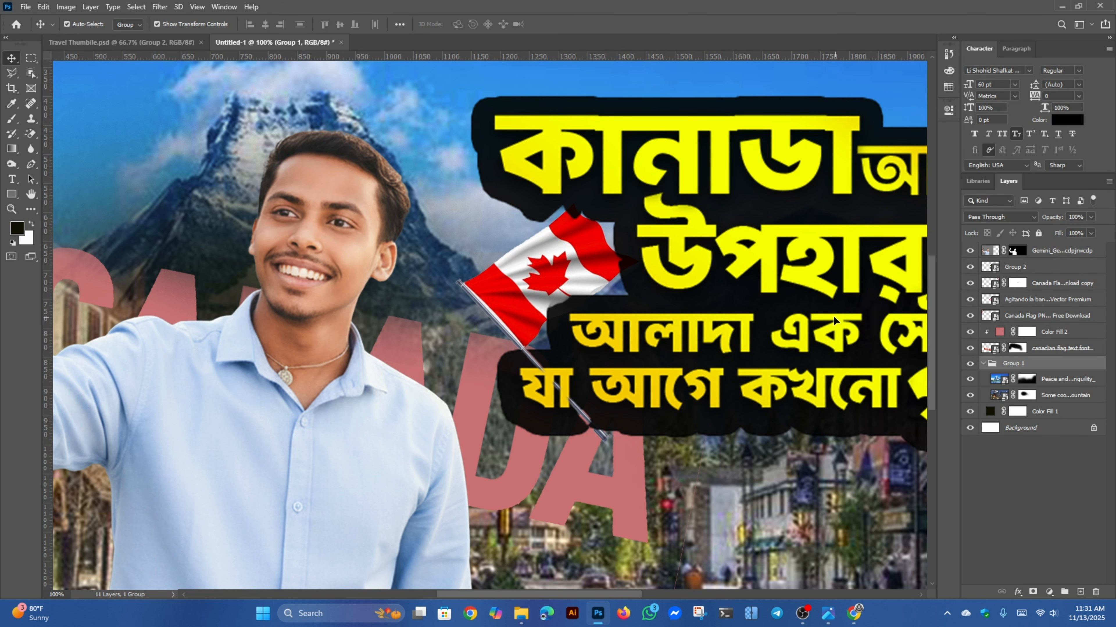
ctrl+click(546, 261)
drag(1010, 300, 1007, 277)
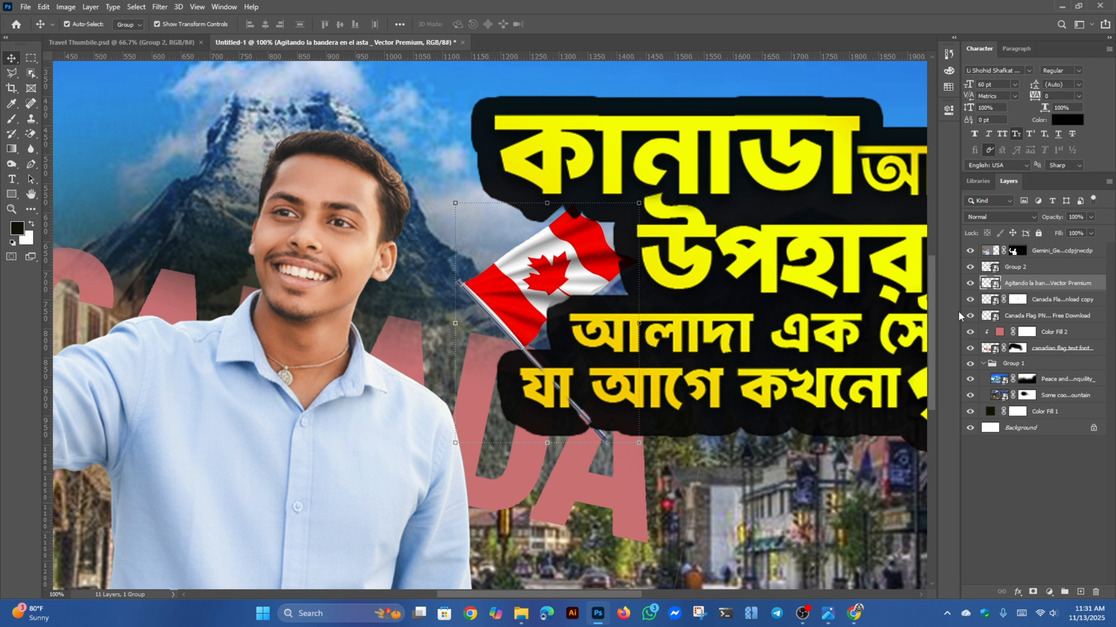
- Toggle the visibility of the flag and Group 2 headline layers to check their overlap, leaving Group 2 hidden
click(969, 283)
click(970, 283)
click(969, 268)
click(969, 267)
click(969, 267)
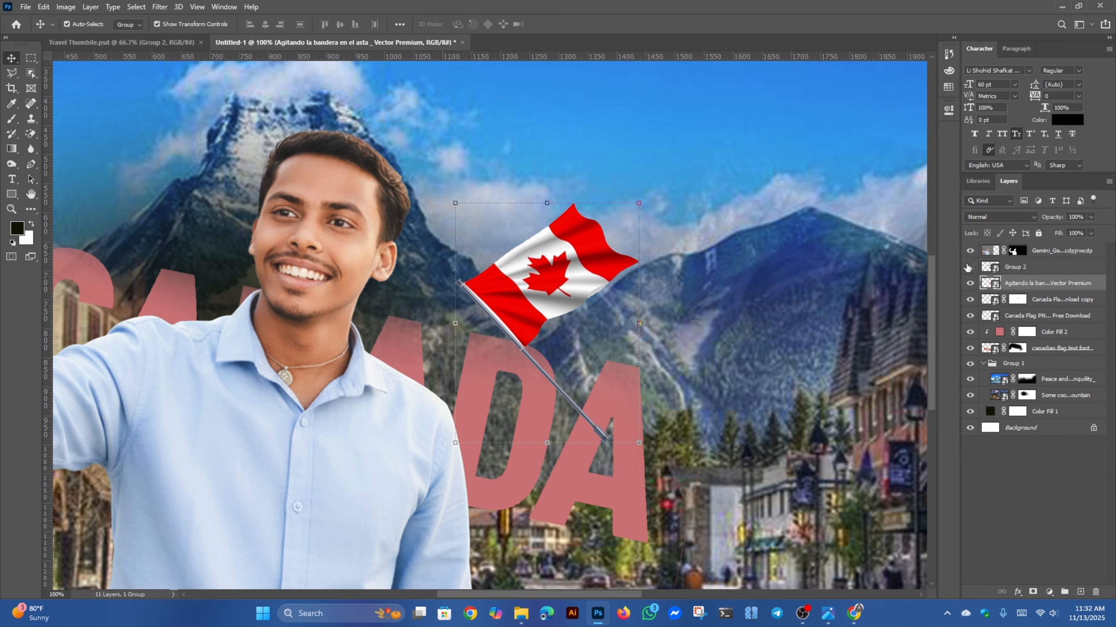
- Show the Group 2 headline, move the waving flag layer above it, and nudge the flag slightly up and to the left
click(969, 267)
drag(1010, 287, 1007, 266)
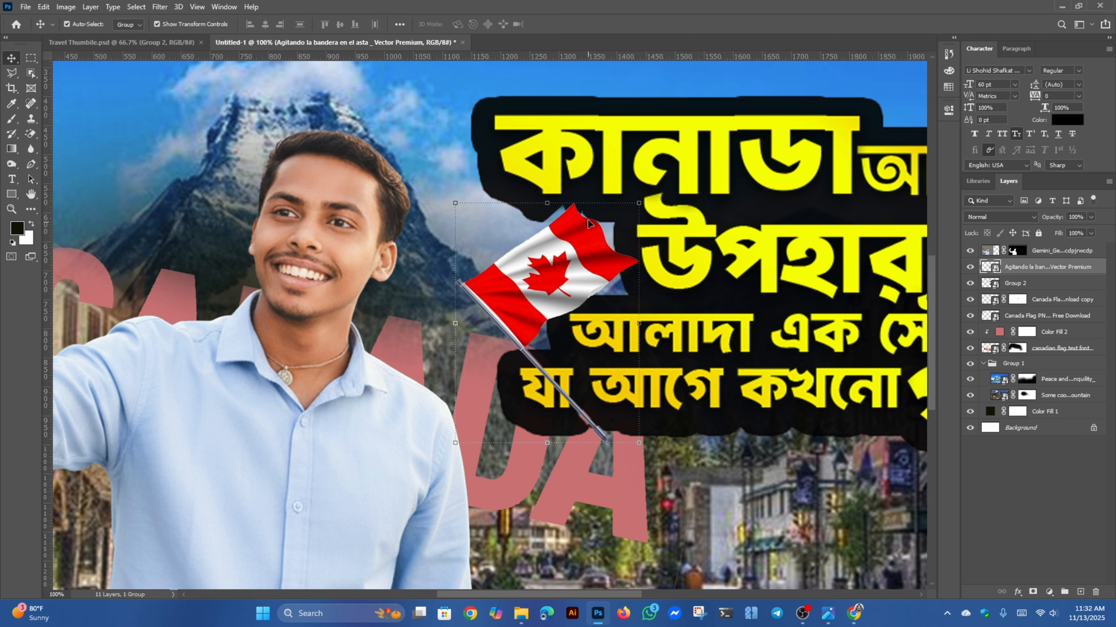
drag(578, 243, 571, 238)
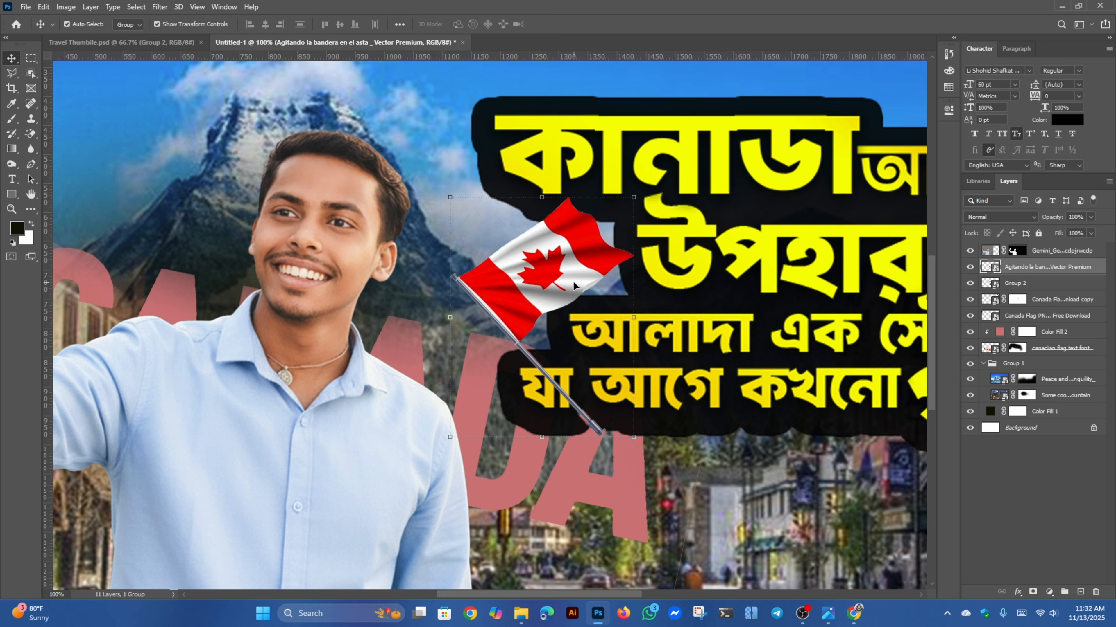
- Add a layer mask to Group 2, load the waving flag's outline as a selection, and target the Group 2 mask
click(999, 288)
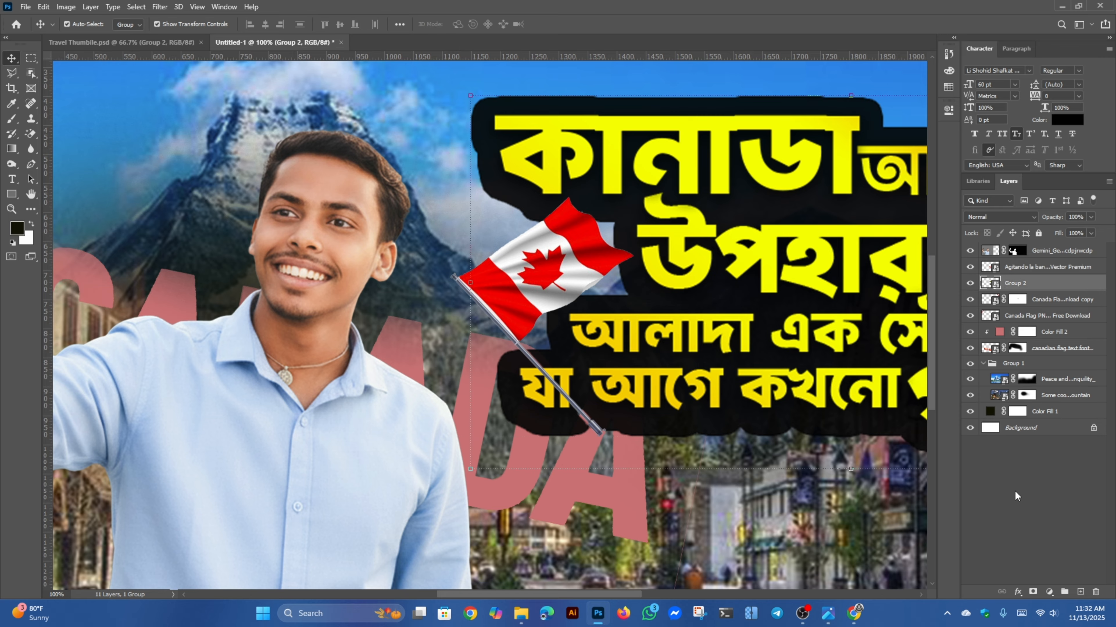
click(1033, 592)
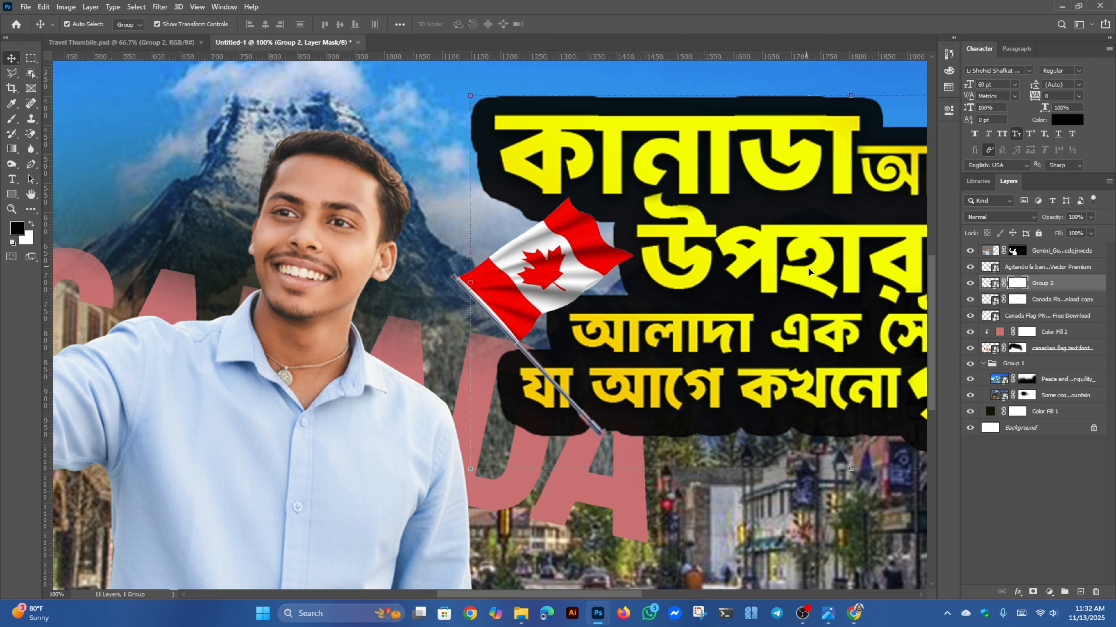
click(1002, 269)
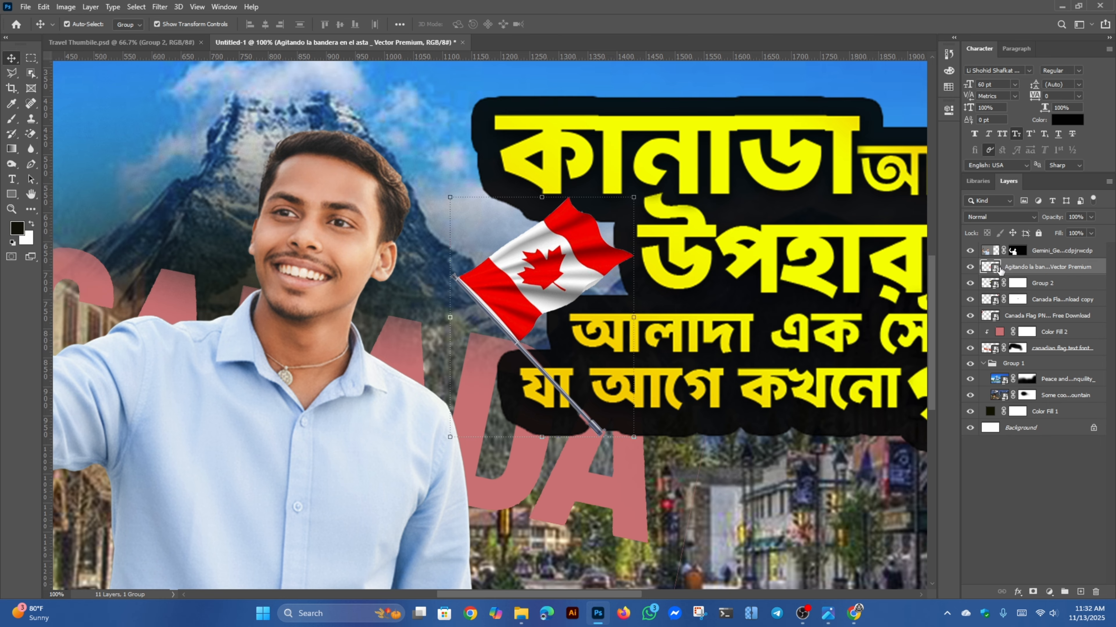
ctrl+click(995, 269)
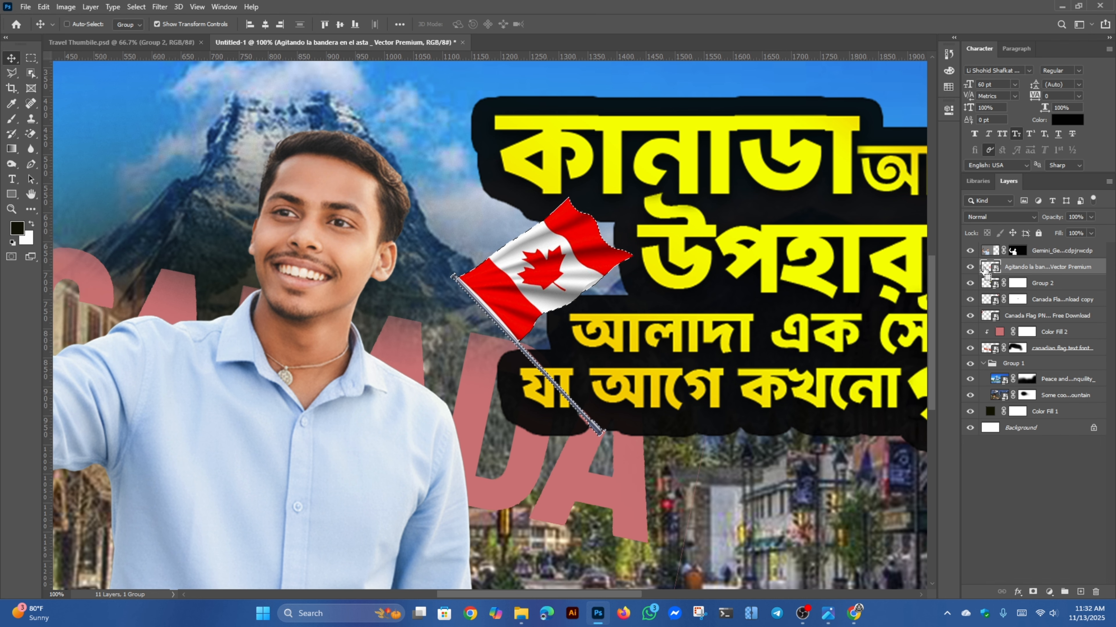
click(1016, 286)
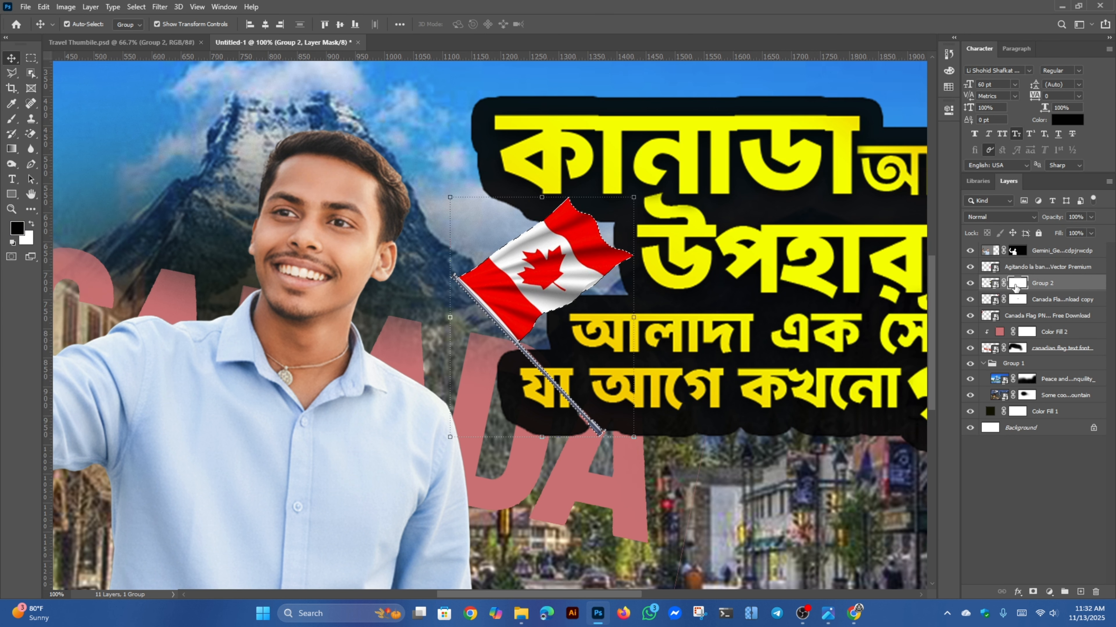
- Switch to the Brush with white as the foreground colour and mask the waving flag layer from its outline selection
key(b)
scroll(242, 313, up, 2)
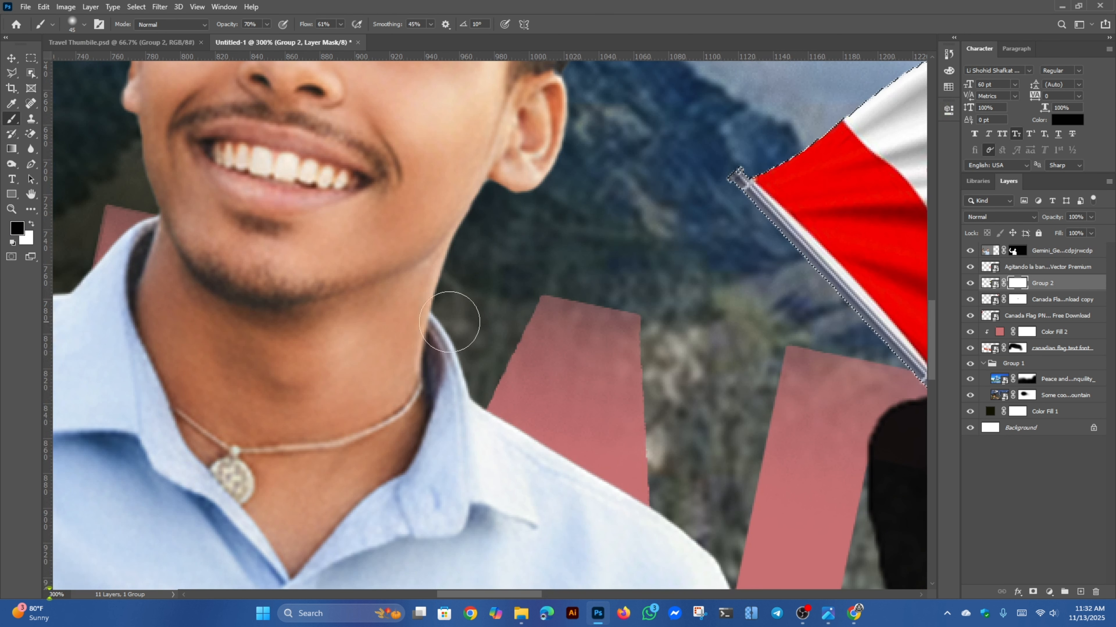
scroll(759, 337, right, 5)
drag(227, 431, 268, 298)
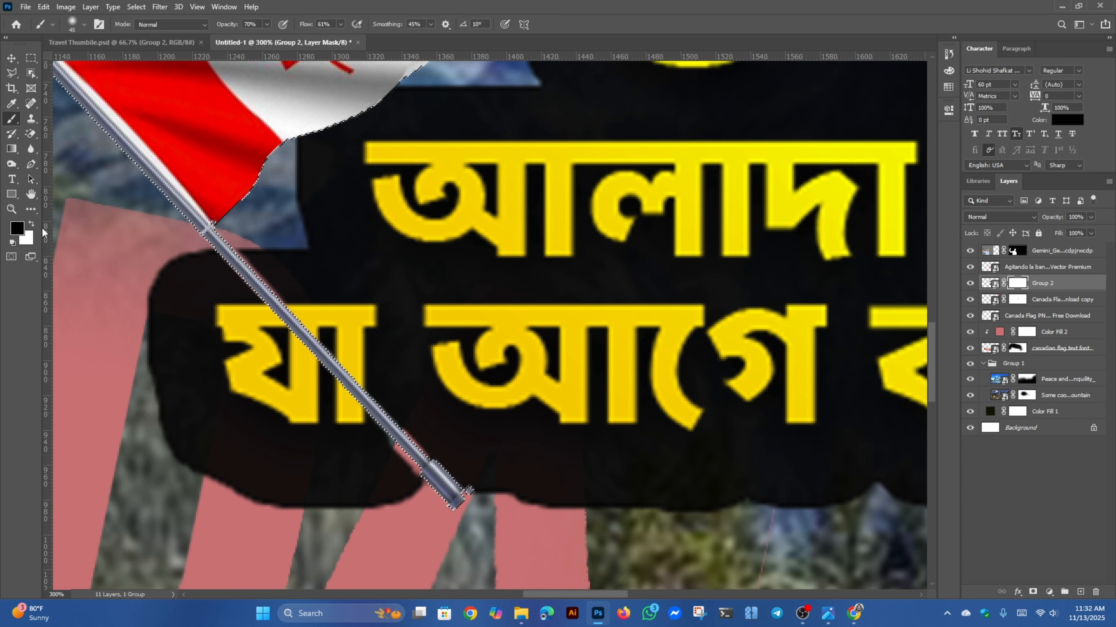
click(31, 225)
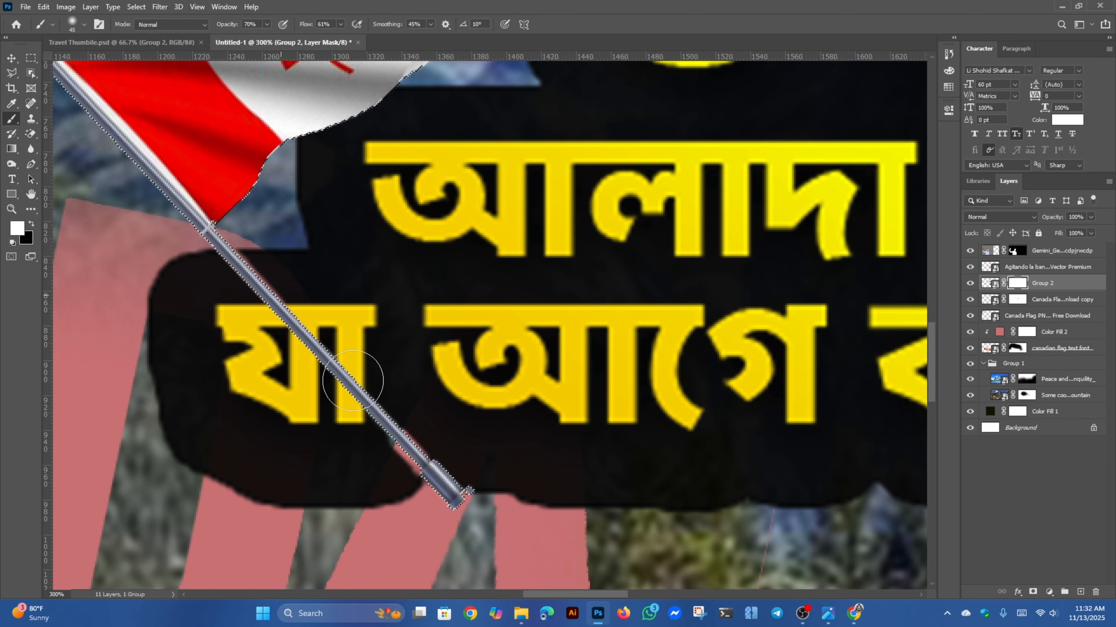
click(1045, 267)
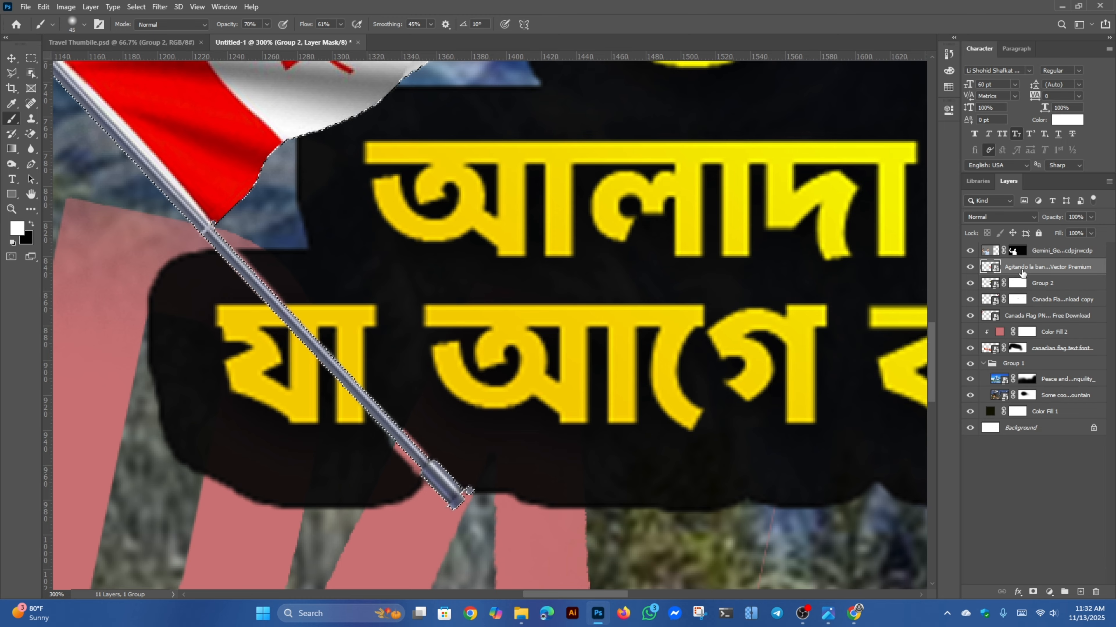
click(1033, 591)
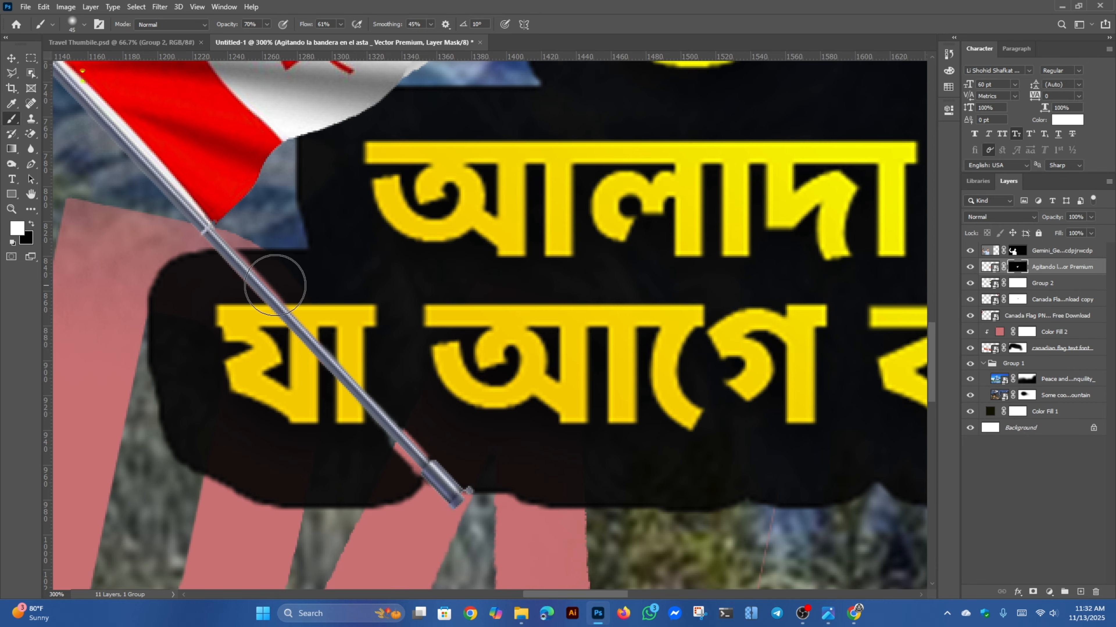
- Examine the masked flag's edges and the overall thumbnail composition at several zoom levels
scroll(327, 293, down, 1)
scroll(327, 293, down, 3)
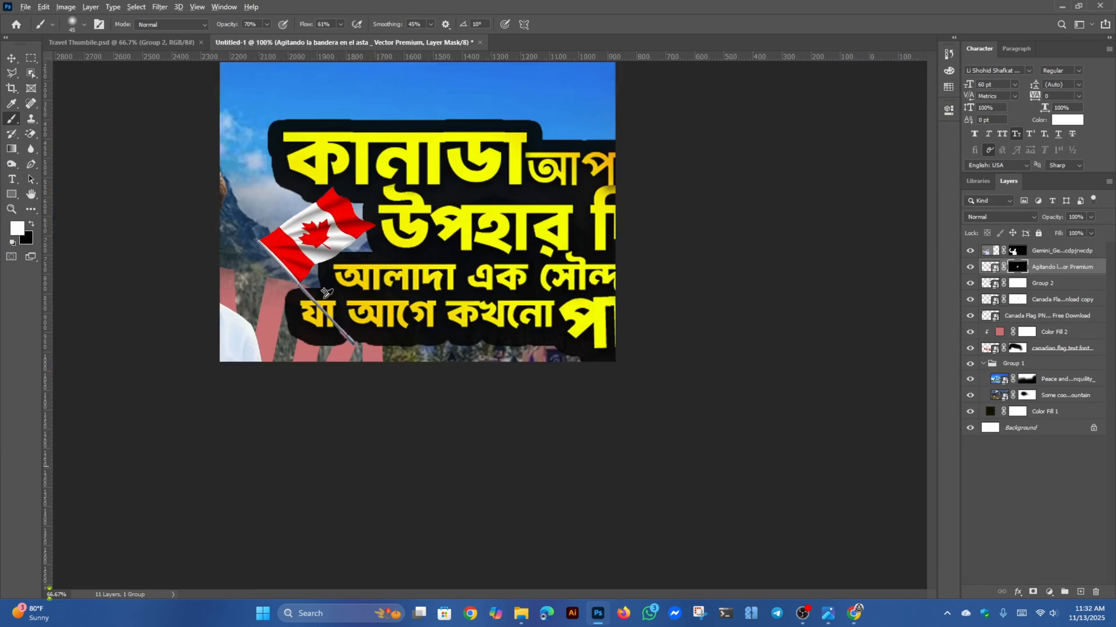
scroll(466, 333, up, 1)
scroll(473, 339, up, 2)
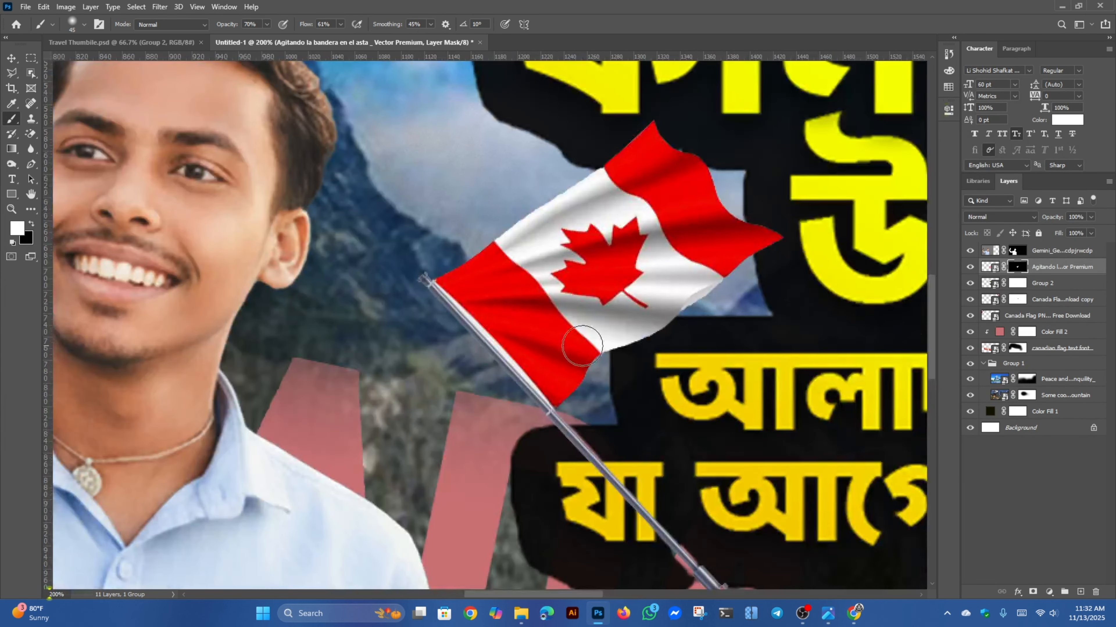
scroll(584, 344, down, 4)
scroll(508, 227, up, 2)
scroll(481, 339, down, 2)
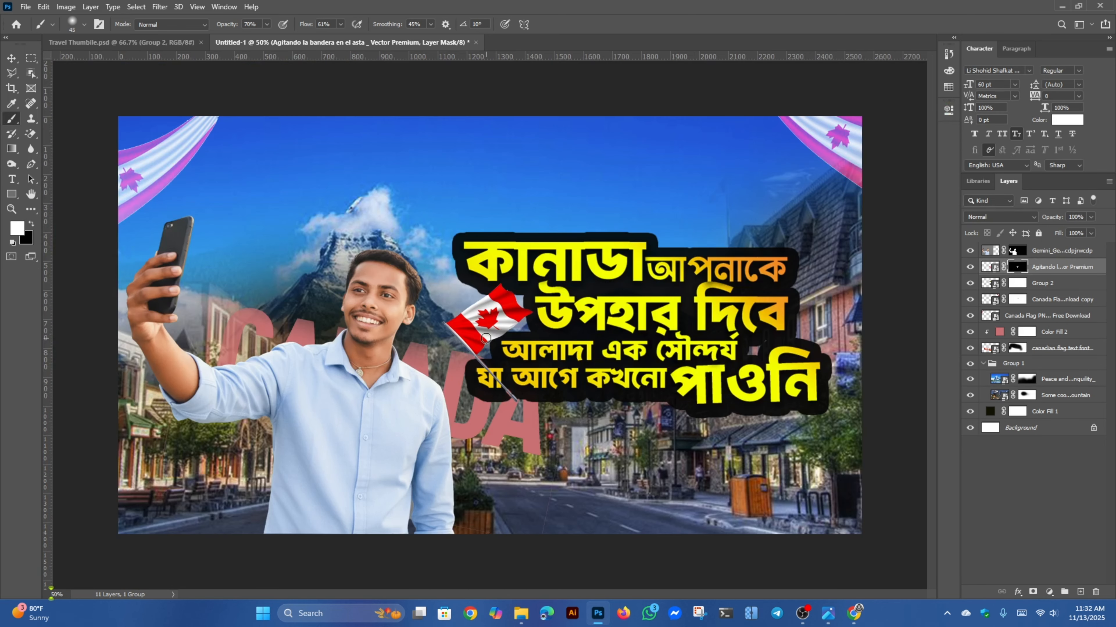
click(11, 57)
key(ctrl+minus)
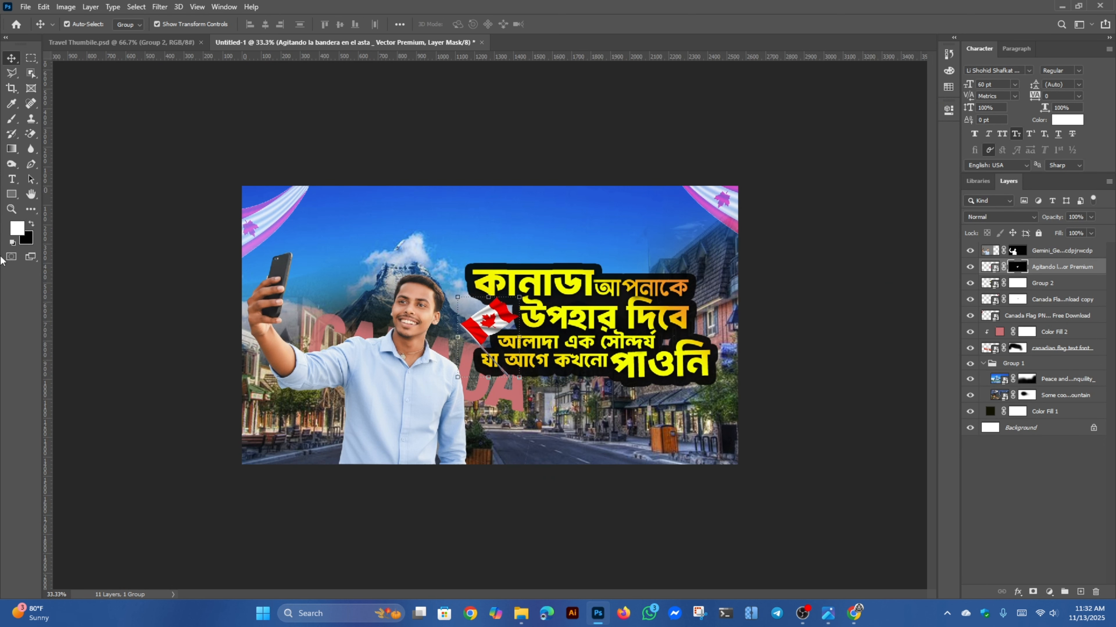
key(ctrl+plus)
key(ctrl+minus)
key(ctrl+minus)
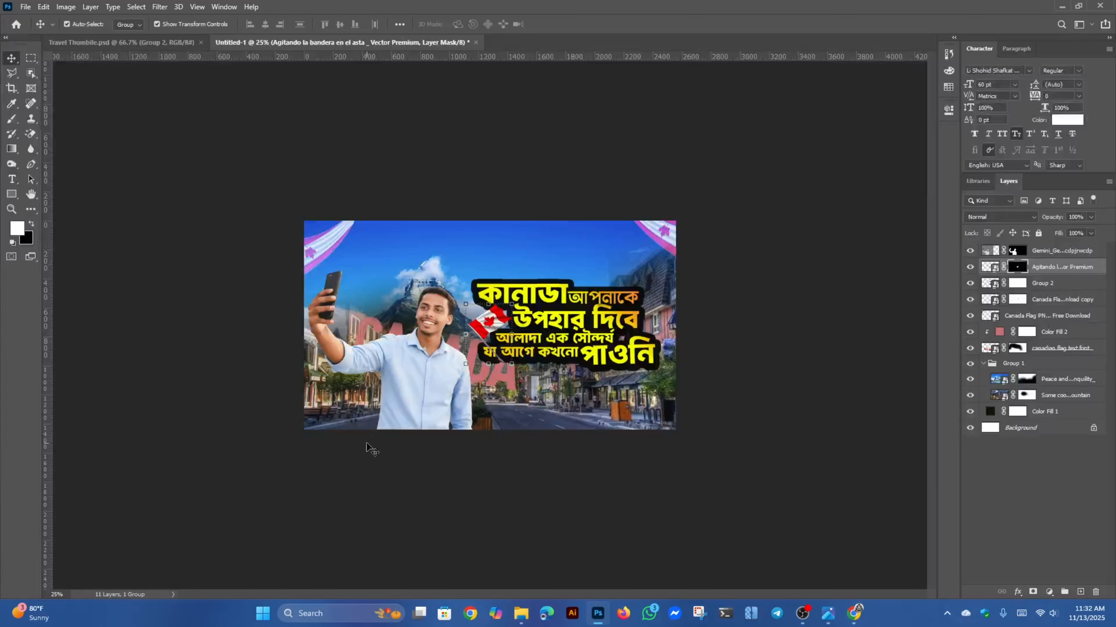
key(ctrl+plus)
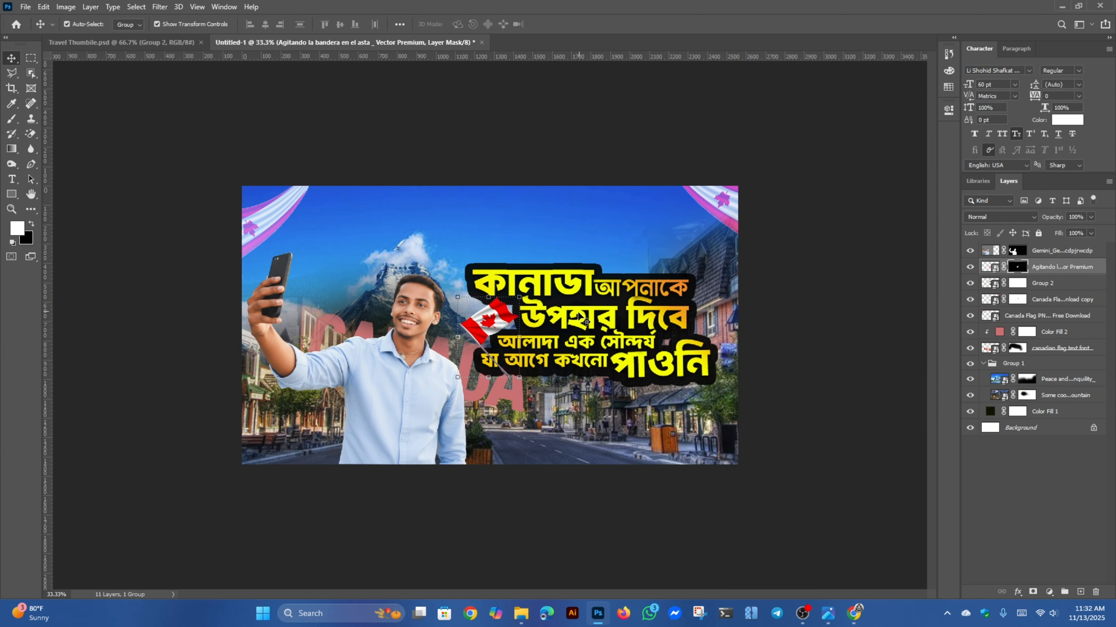
- Scale the headline and waving flag together to 108.55%, align them with the canvas's right edge, and compare with Travel Thumbile.psd
click(564, 318)
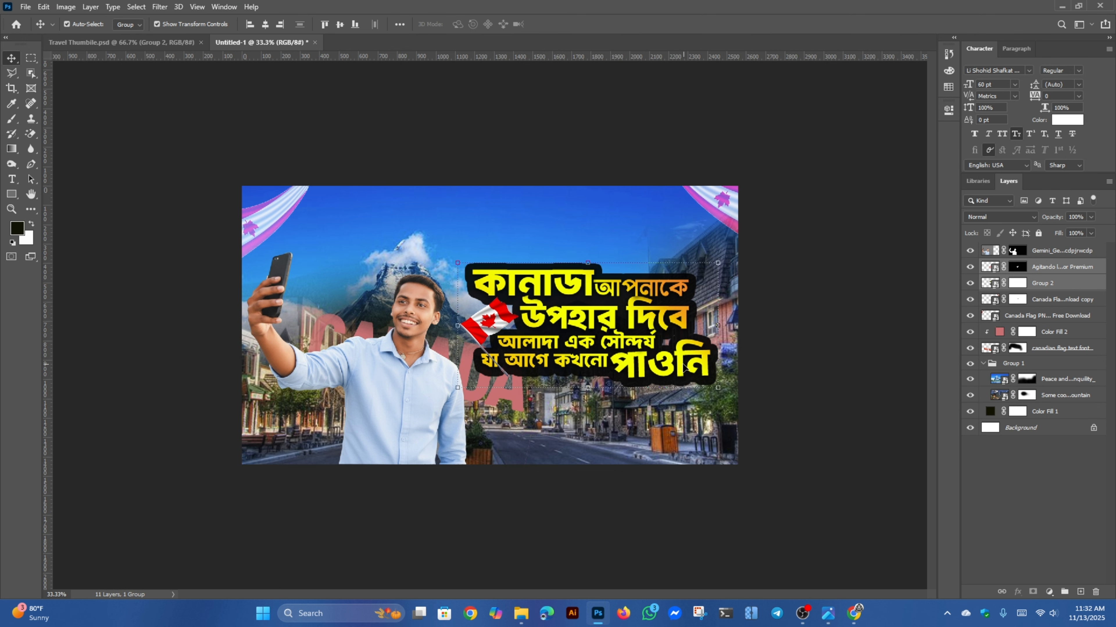
drag(716, 390, 728, 392)
drag(623, 332, 632, 334)
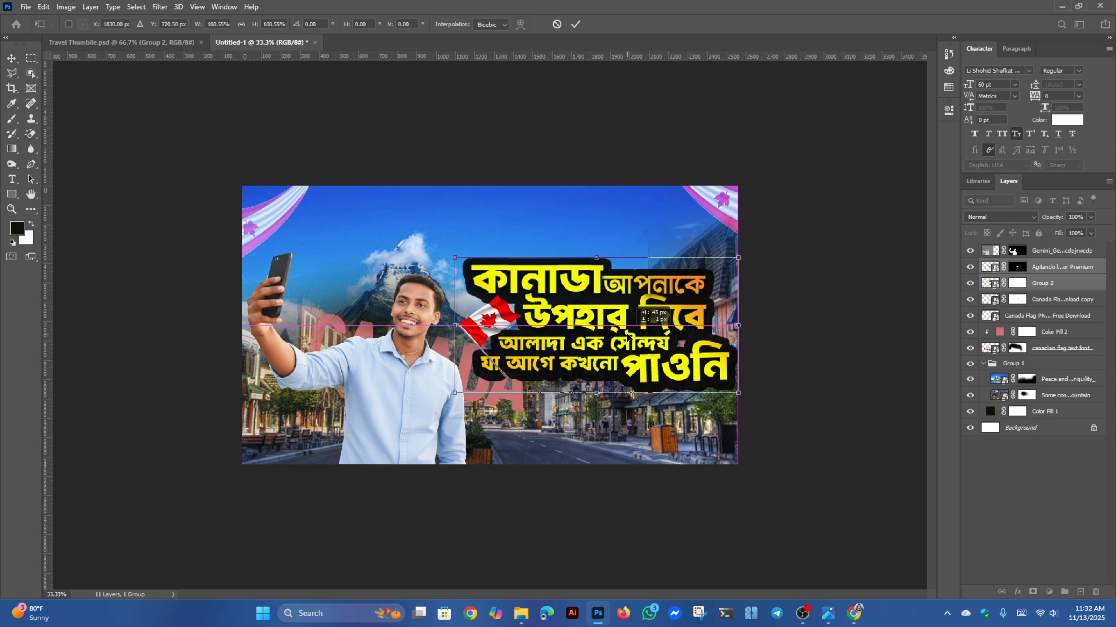
click(575, 24)
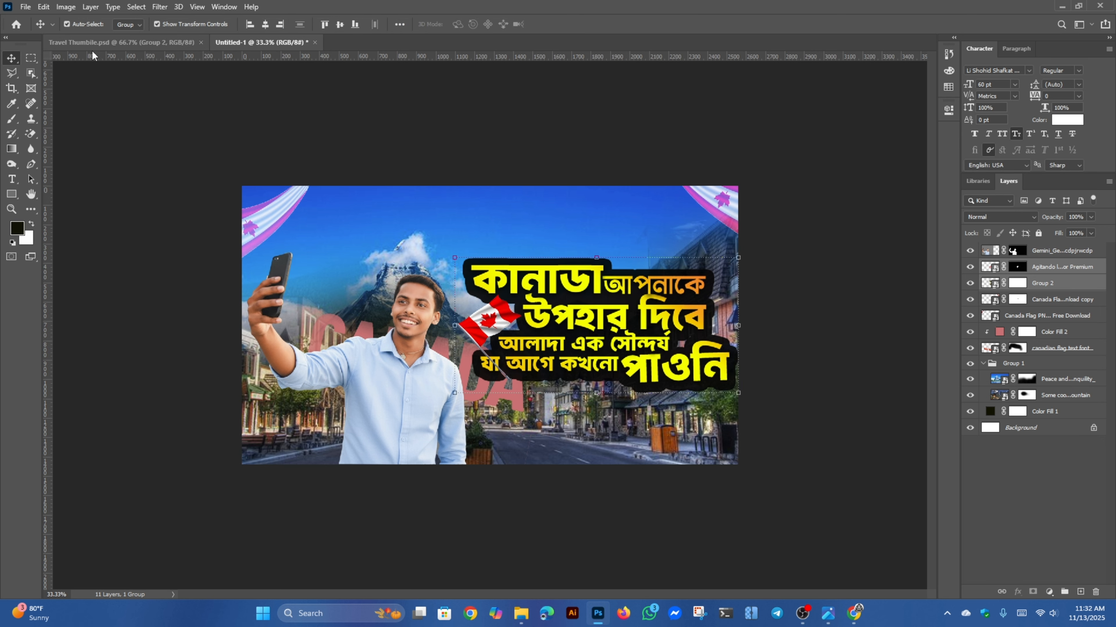
click(113, 43)
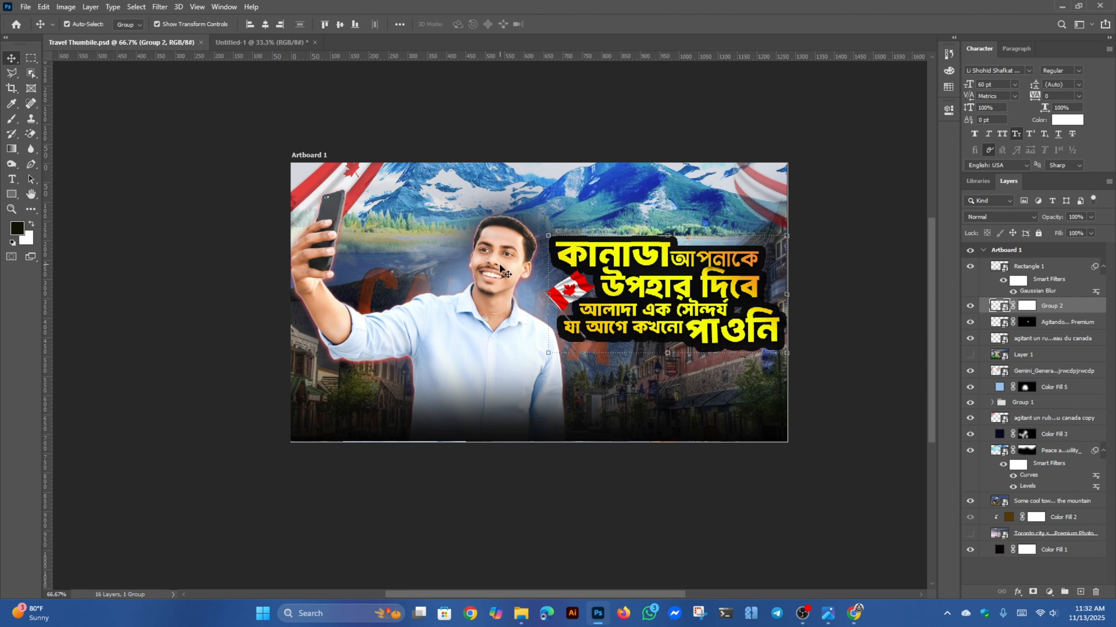
click(255, 42)
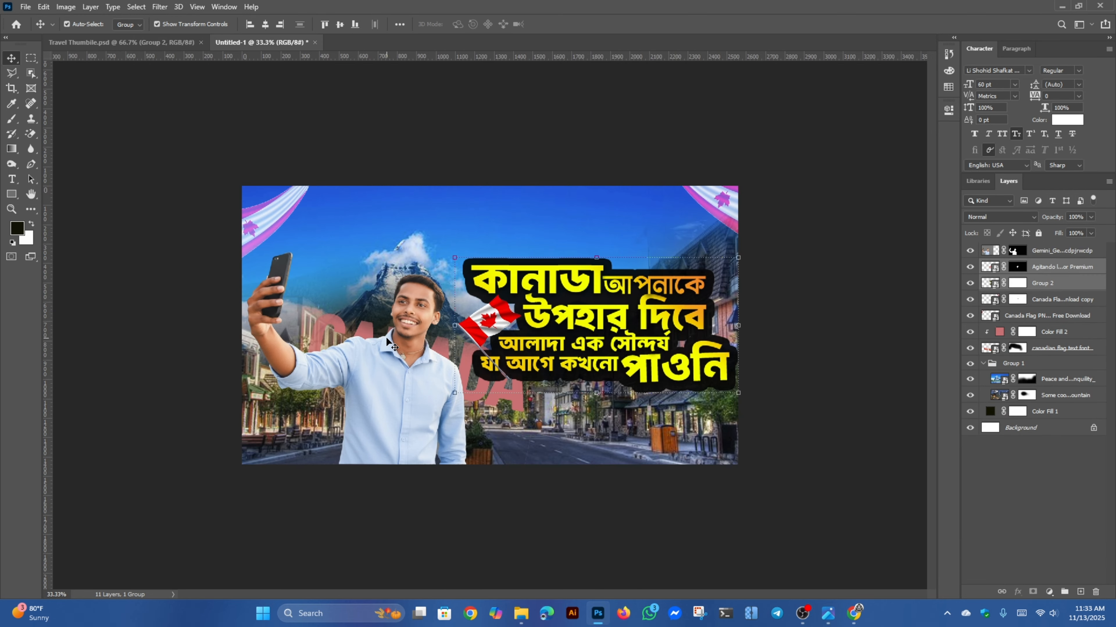
- Convert the man's portrait layer to a smart object and apply Levels with the white input level at 237
right_click(1042, 256)
click(948, 269)
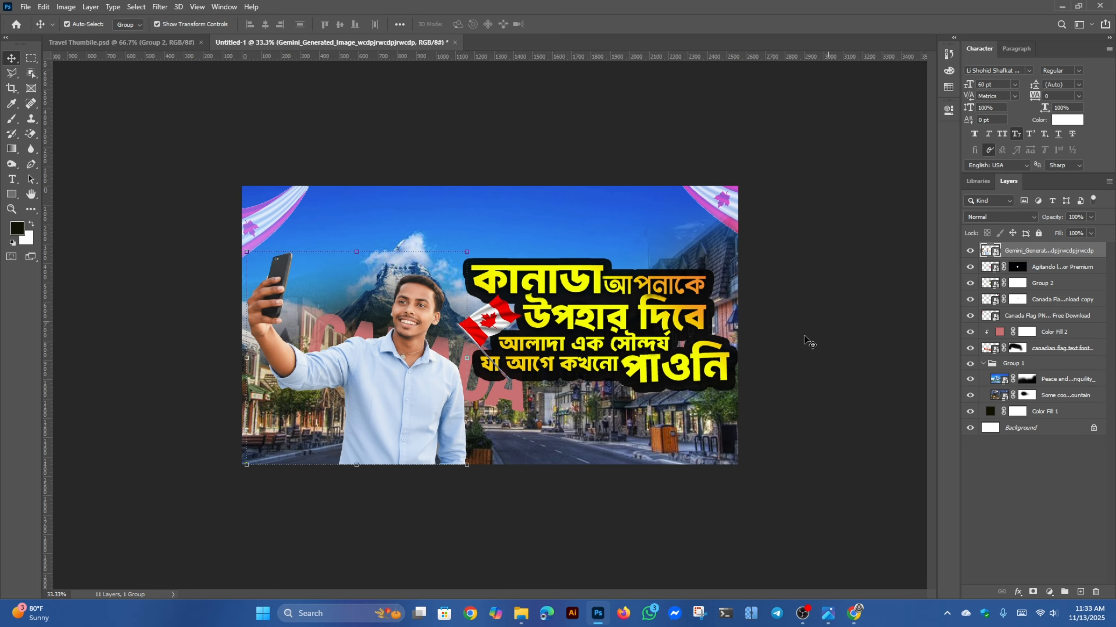
key(ctrl+l)
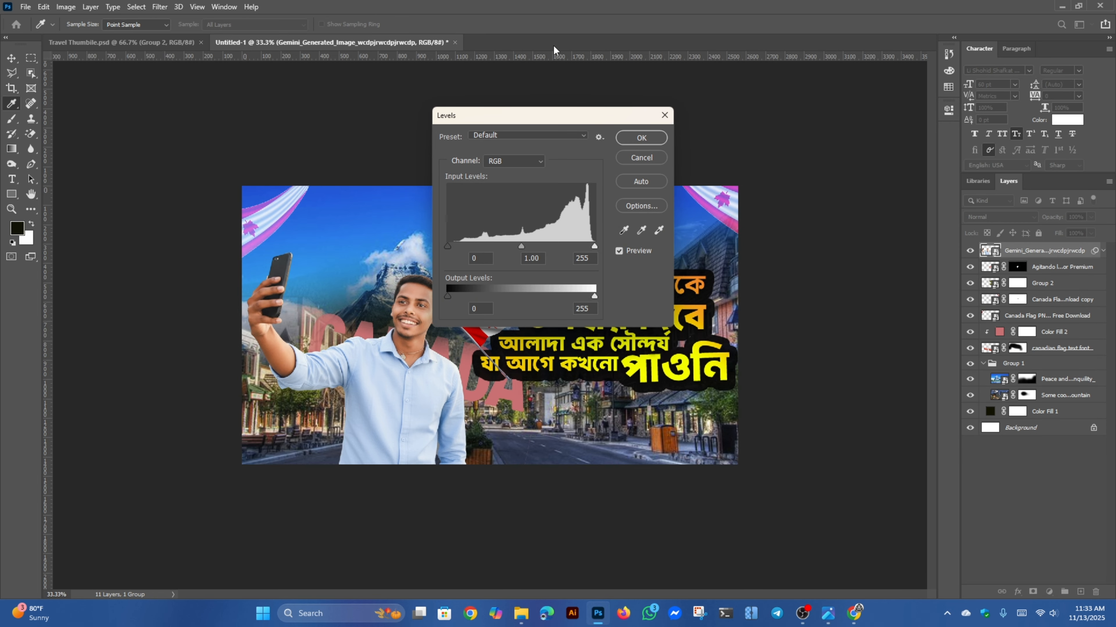
drag(594, 247, 589, 250)
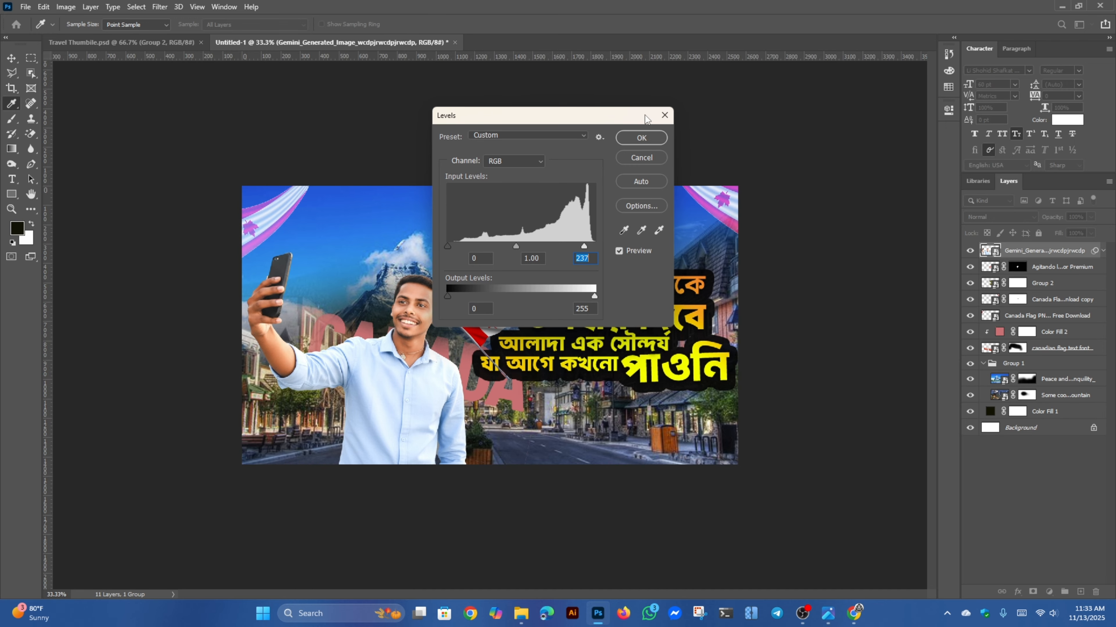
click(642, 138)
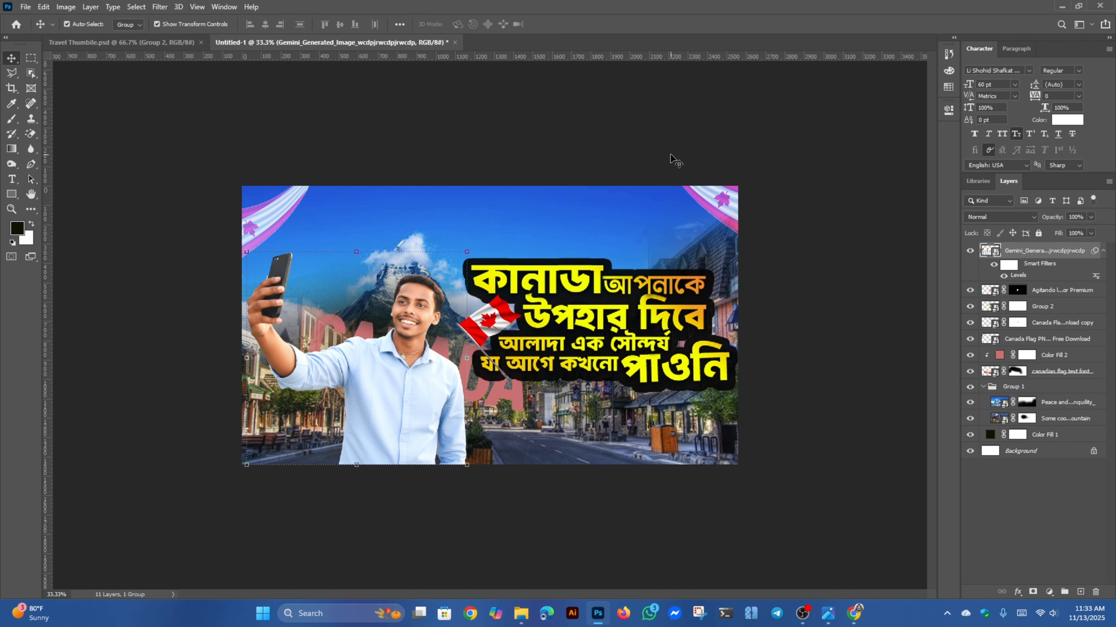
- Apply Curves to the man's portrait layer, raising the middle of the RGB curve slightly to brighten him
key(ctrl)
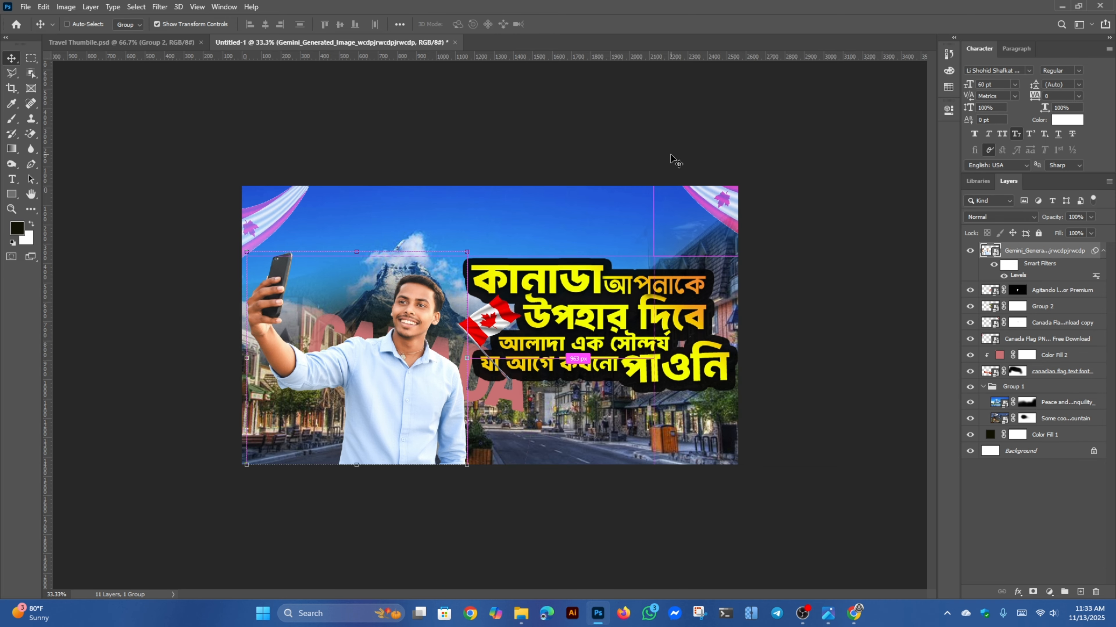
key(ctrl+m)
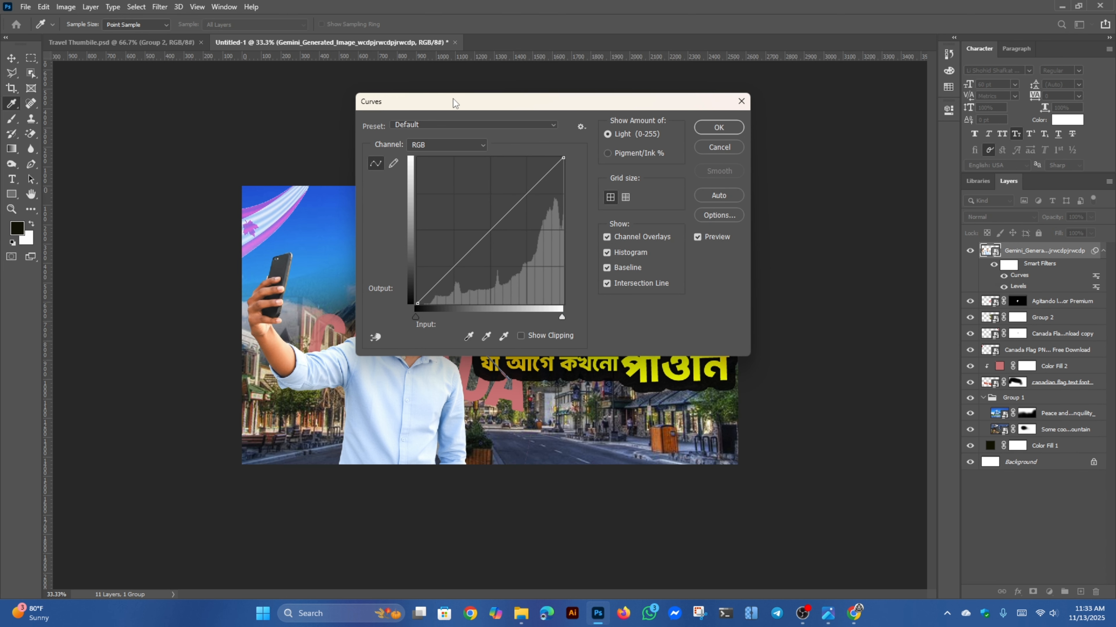
drag(453, 102, 599, 106)
mouse_move(626, 251)
mouse_down()
mouse_move(614, 231)
mouse_move(616, 249)
mouse_up()
click(859, 132)
key(v)
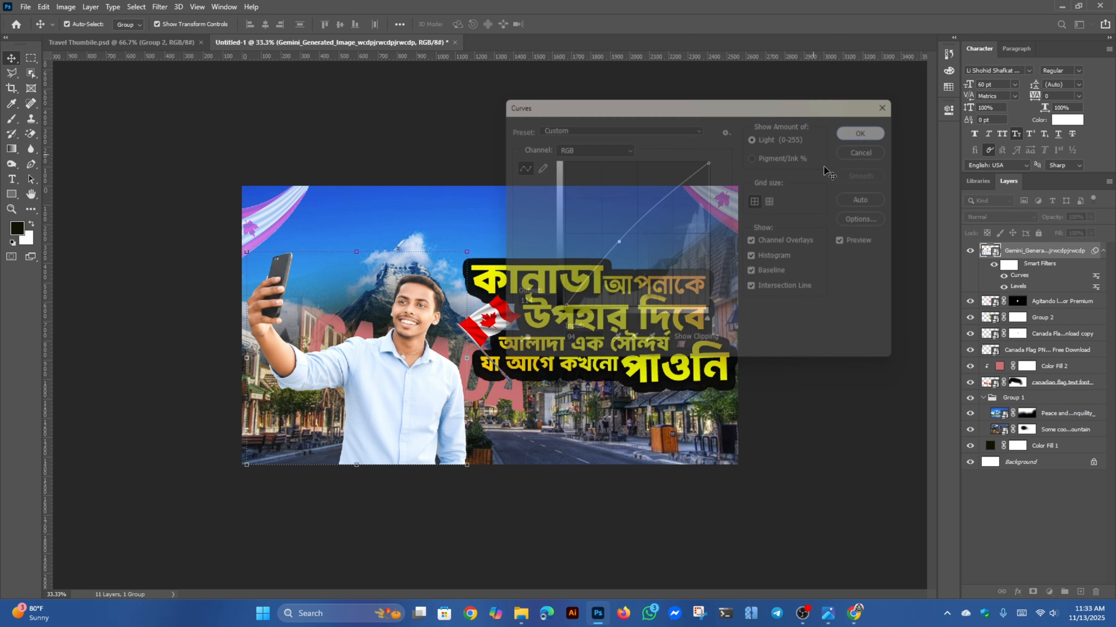
- Add a white drop shadow with a size of 24 px to the man's portrait layer
key(ctrl+plus)
key(ctrl+plus)
key(ctrl+minus)
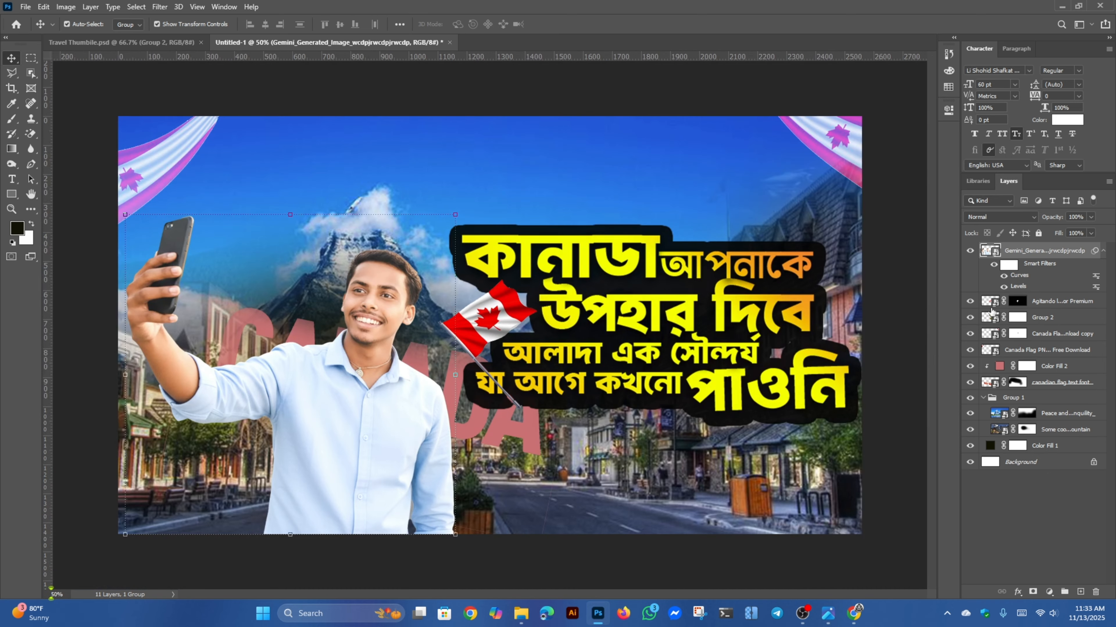
right_click(1032, 255)
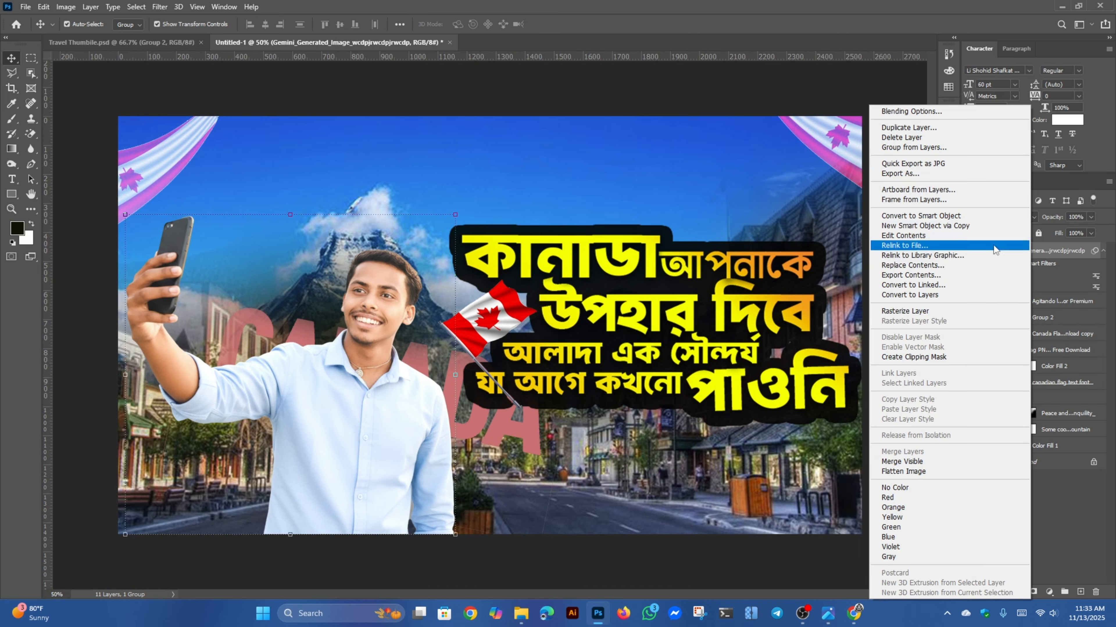
click(895, 109)
drag(406, 317, 886, 138)
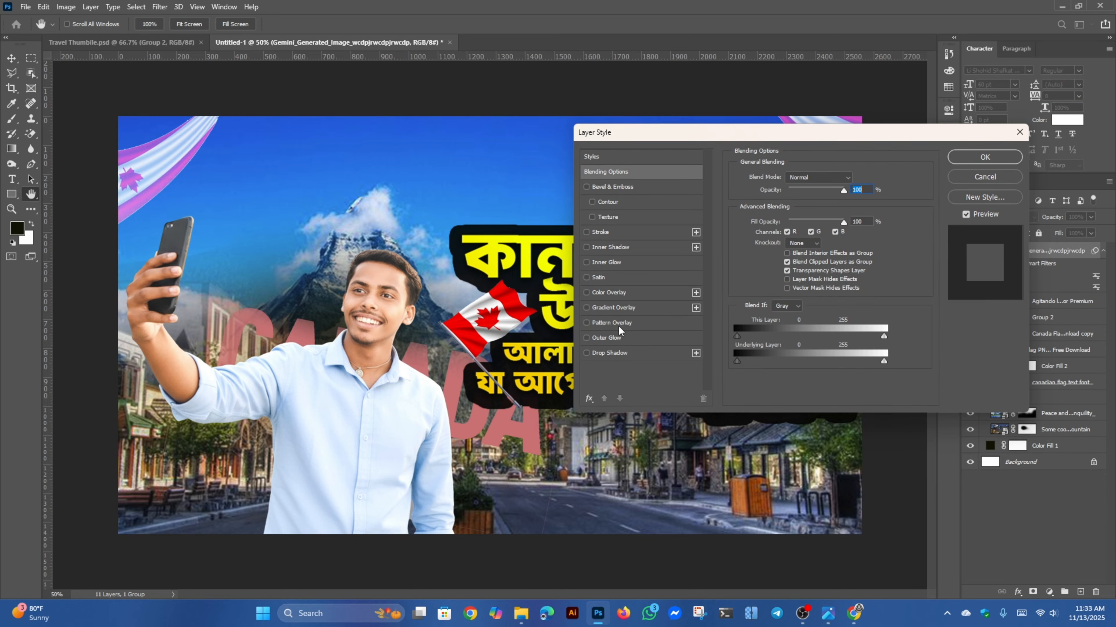
click(608, 232)
click(587, 233)
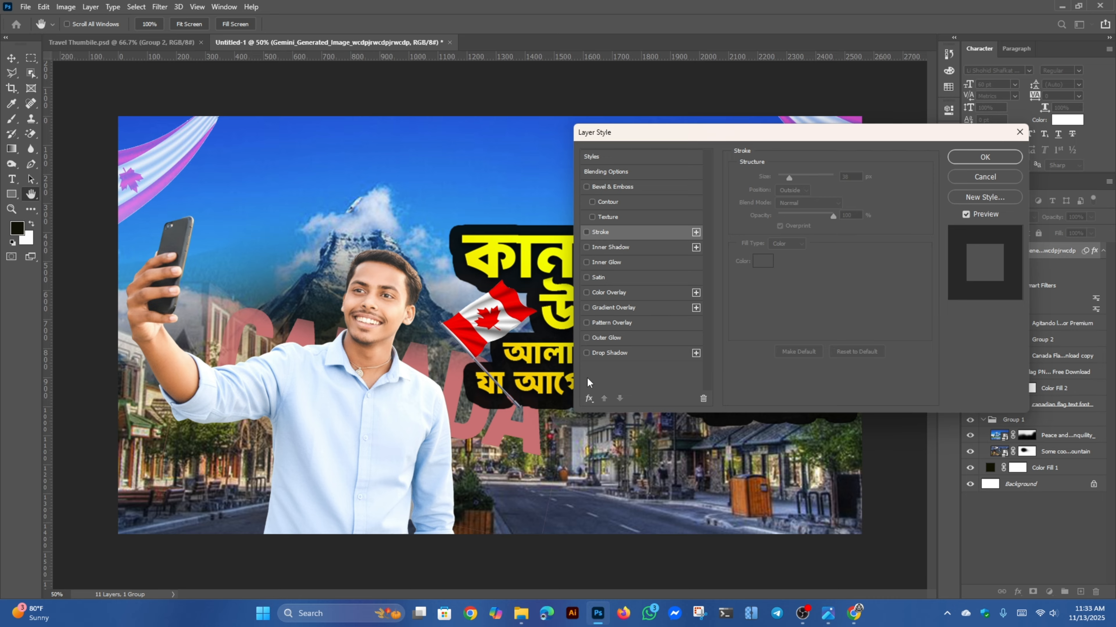
click(597, 354)
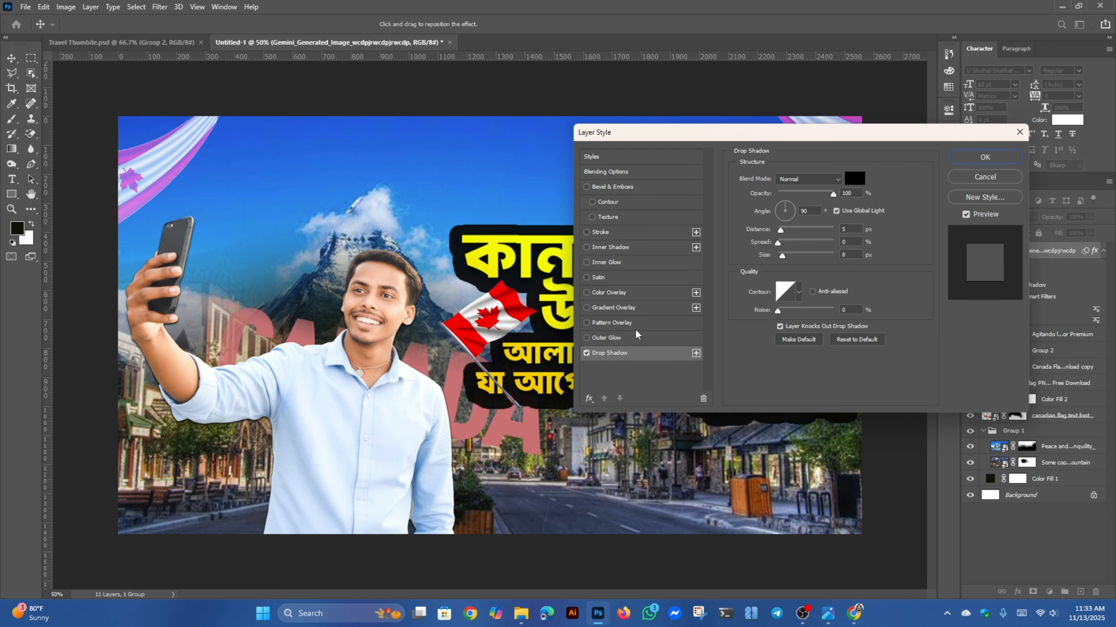
click(854, 179)
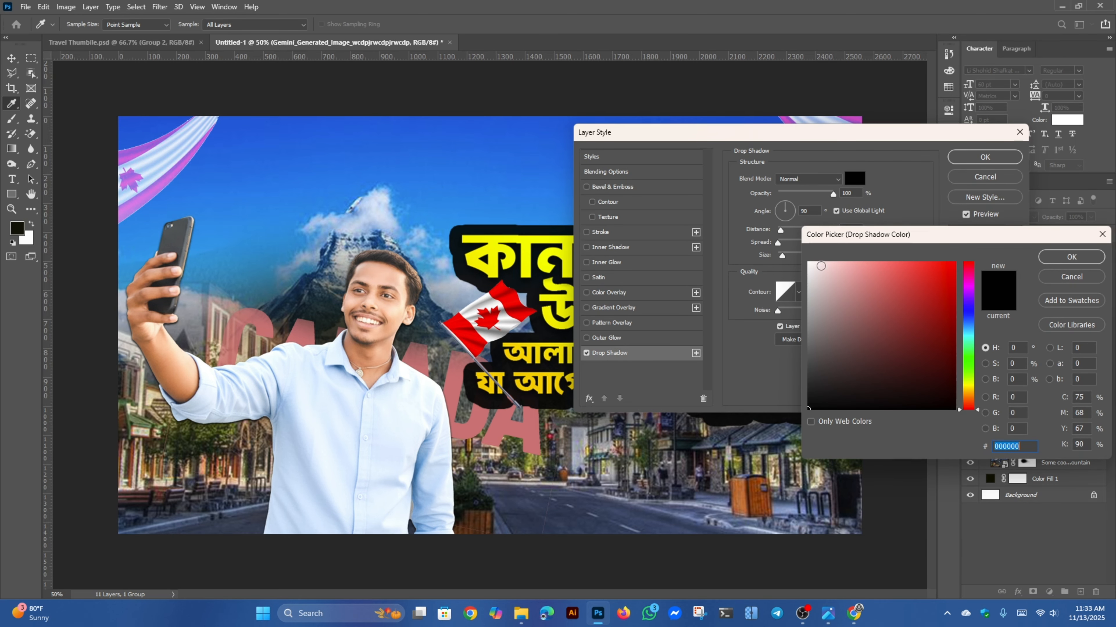
drag(818, 264, 793, 256)
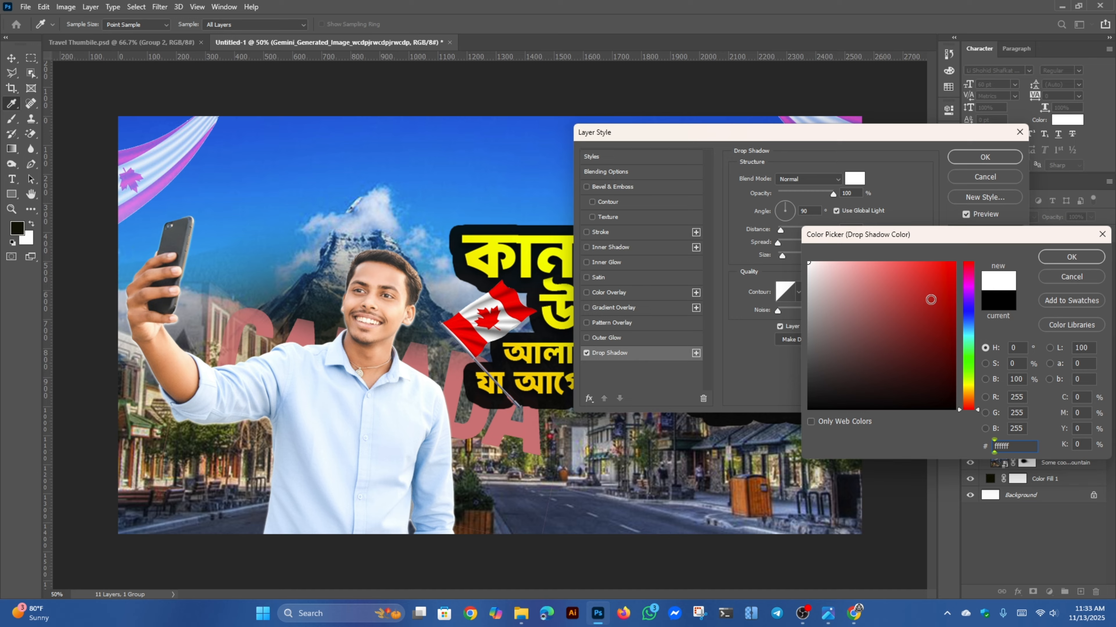
drag(839, 290, 786, 257)
key(Return)
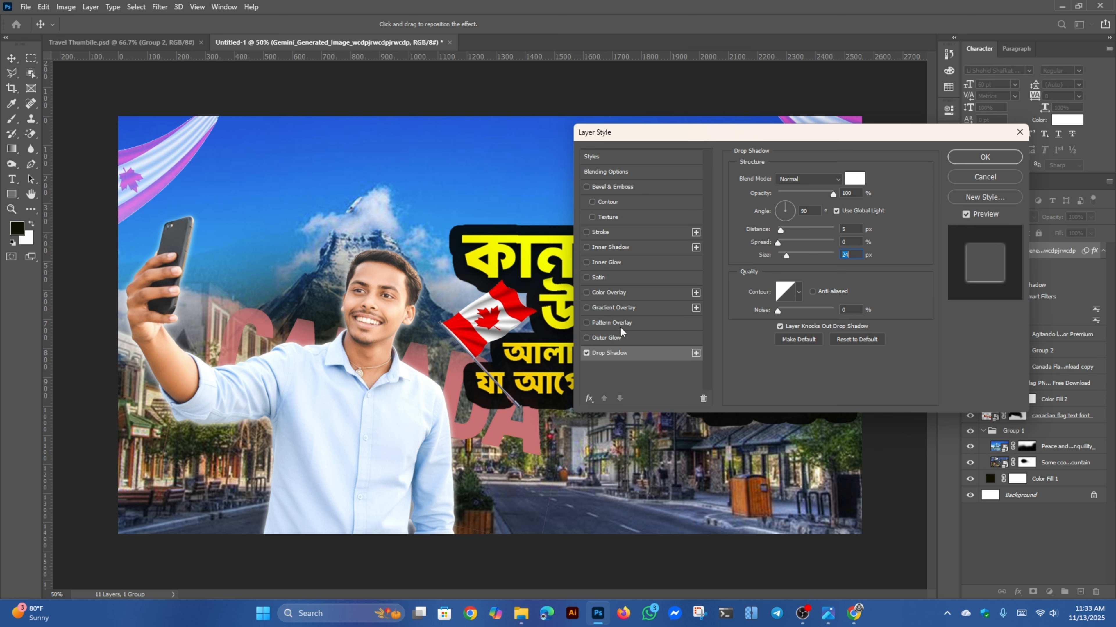
- Enable an inner glow on the man's portrait layer and color it with a blue sampled from the sky
click(615, 261)
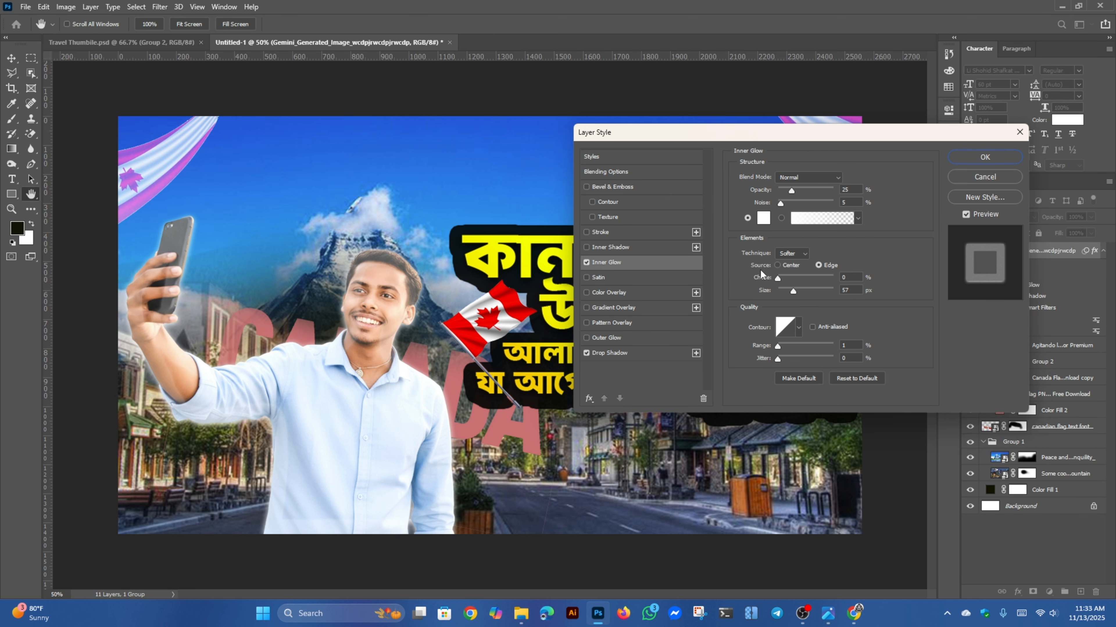
click(763, 218)
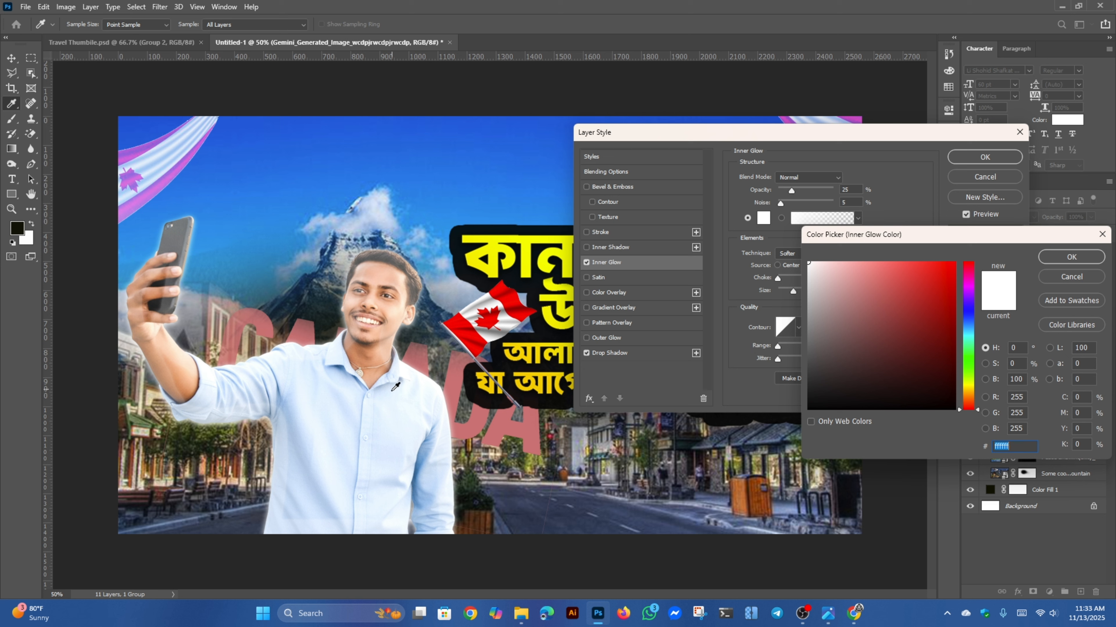
click(394, 389)
click(447, 286)
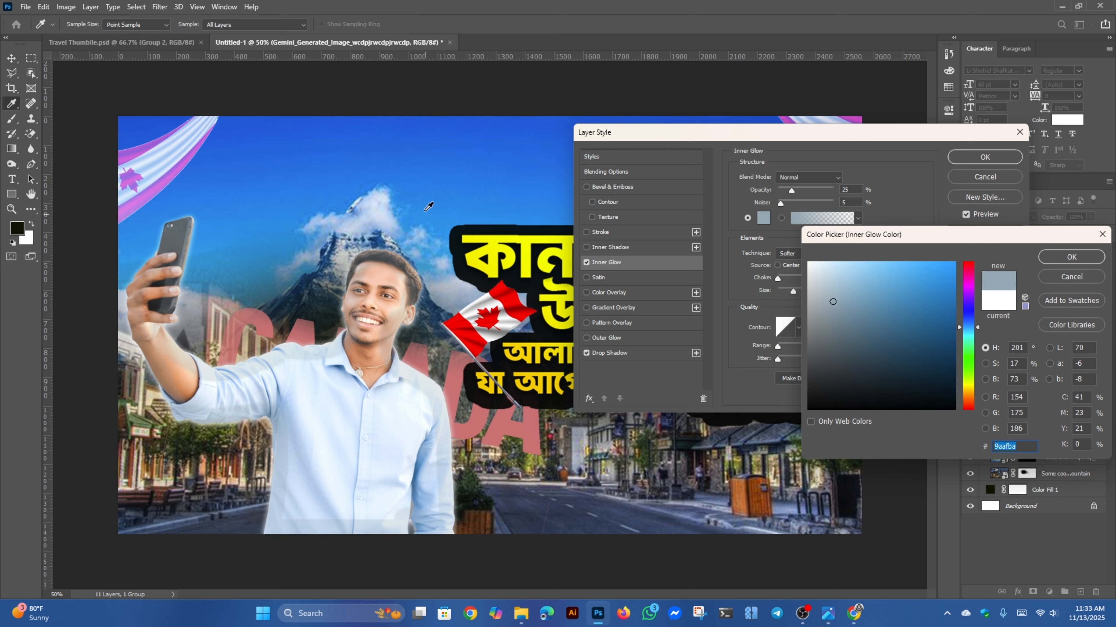
click(425, 206)
click(435, 190)
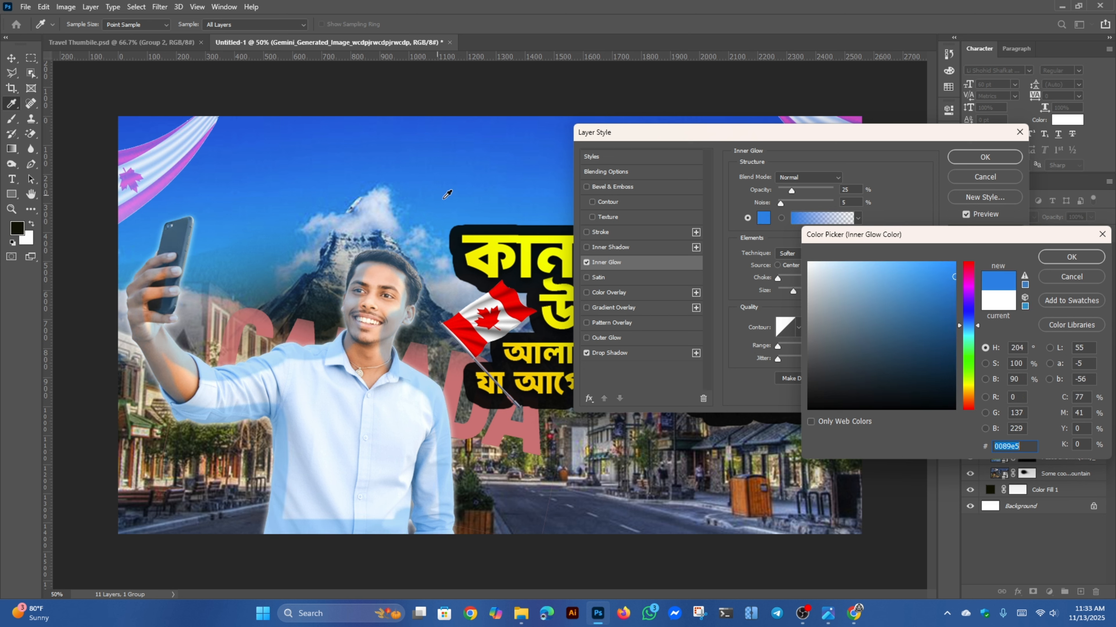
click(1072, 257)
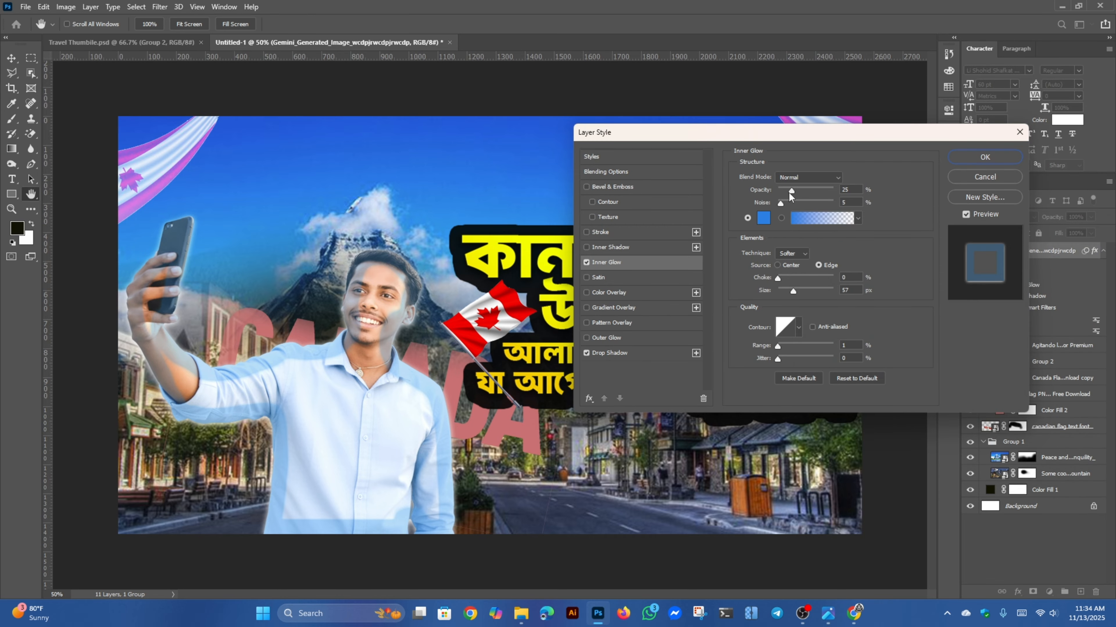
- Set the inner glow to 17% opacity, 3 px size and Linear Dodge (Add) blending, and apply the layer style
mouse_move(790, 194)
mouse_down()
mouse_move(824, 194)
mouse_move(786, 194)
mouse_up()
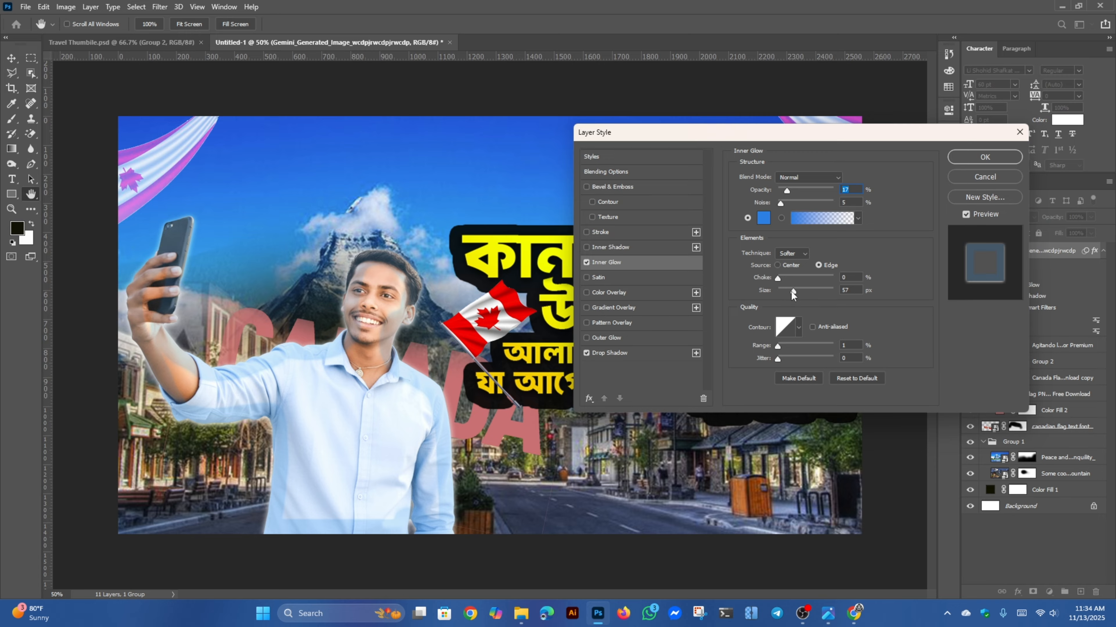
drag(793, 293, 778, 302)
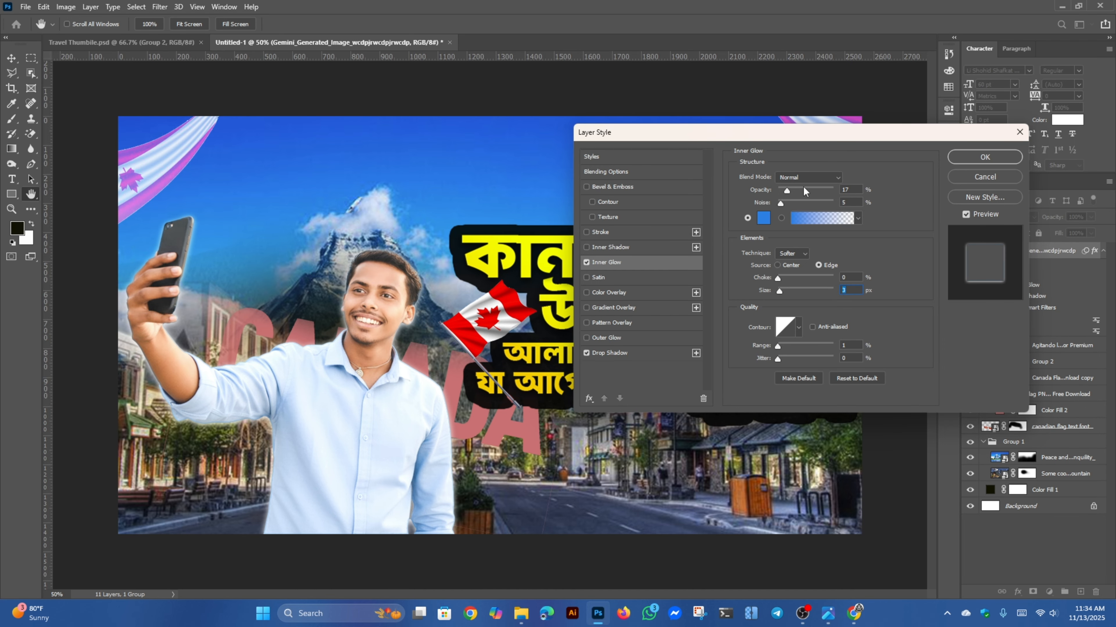
click(834, 178)
click(776, 293)
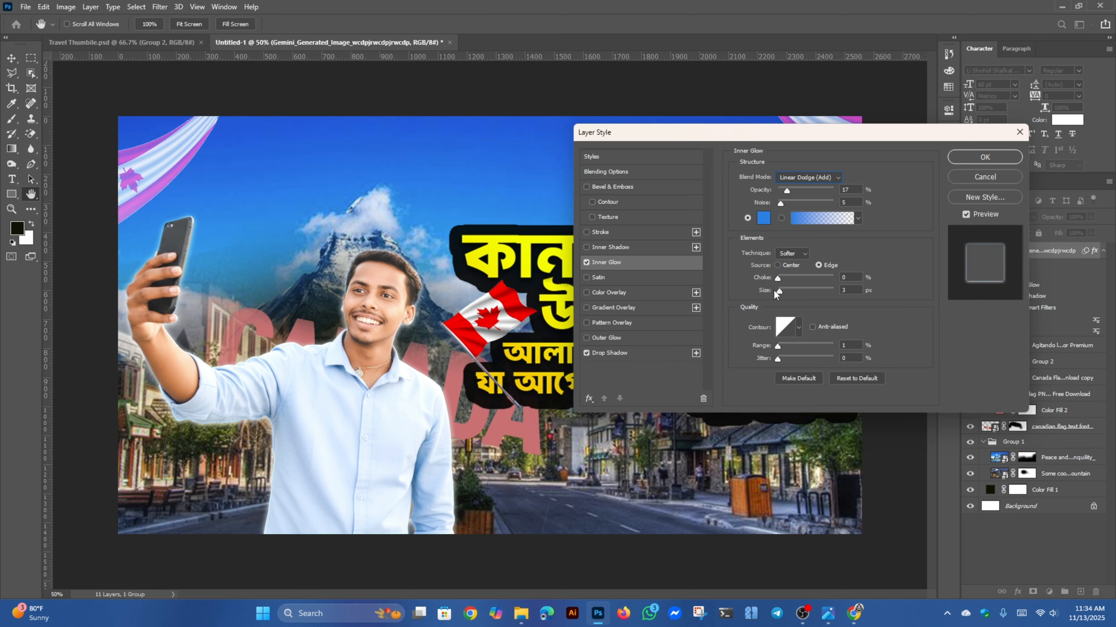
click(984, 158)
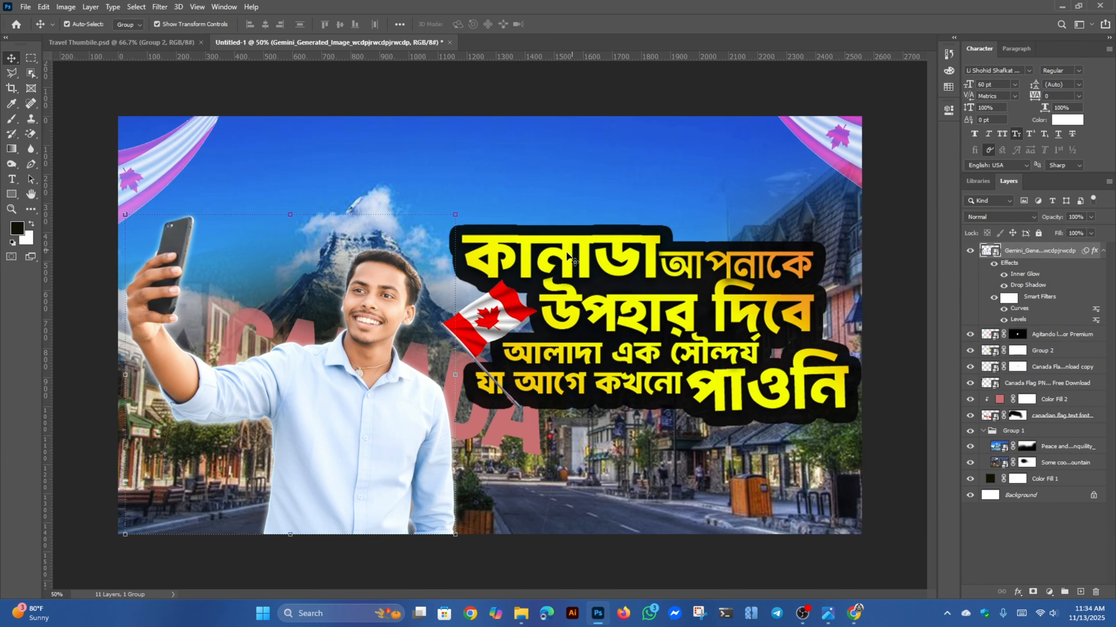
- Compare the man's edge glow and overall look with the finished design in Travel Thumbile.psd
key(ctrl+minus)
key(v)
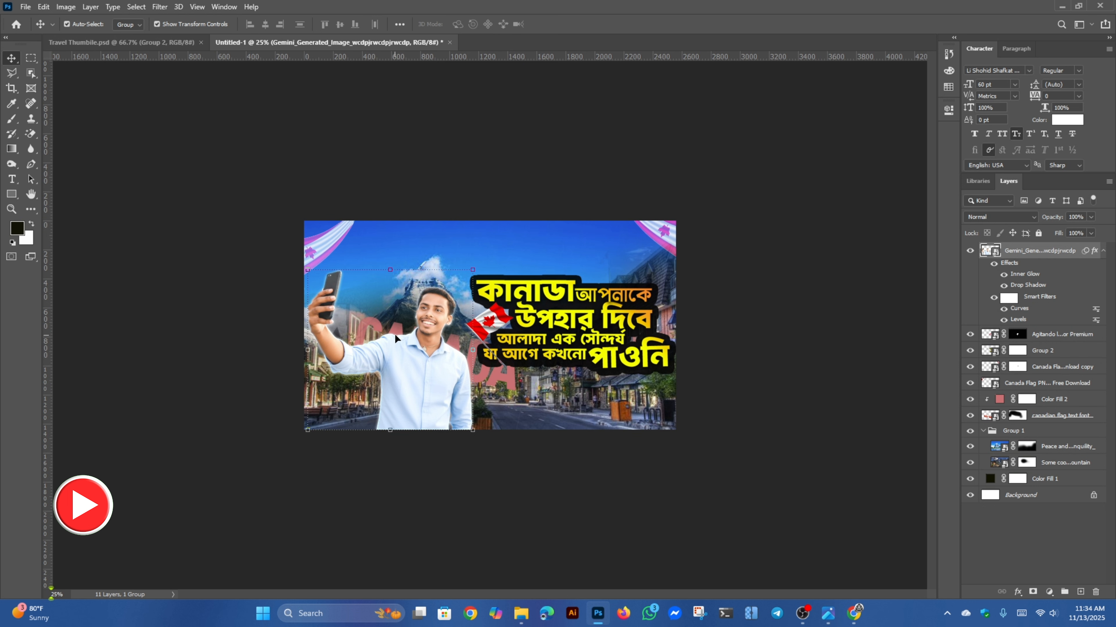
key(ctrl+plus)
key(ctrl+Tab)
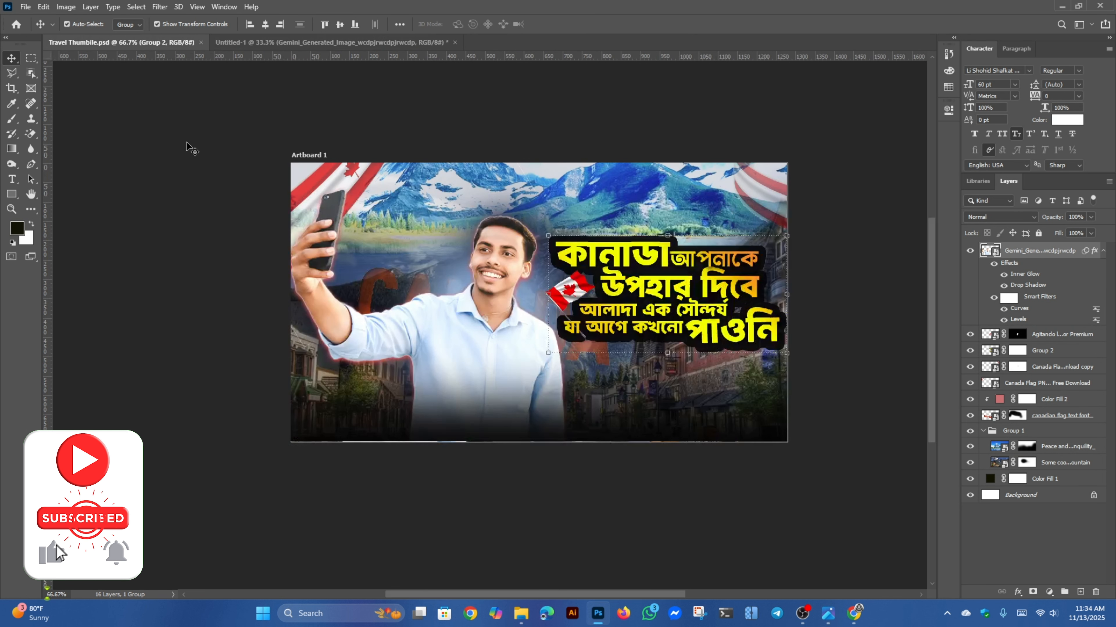
key(ctrl+plus)
key(ctrl+plus)
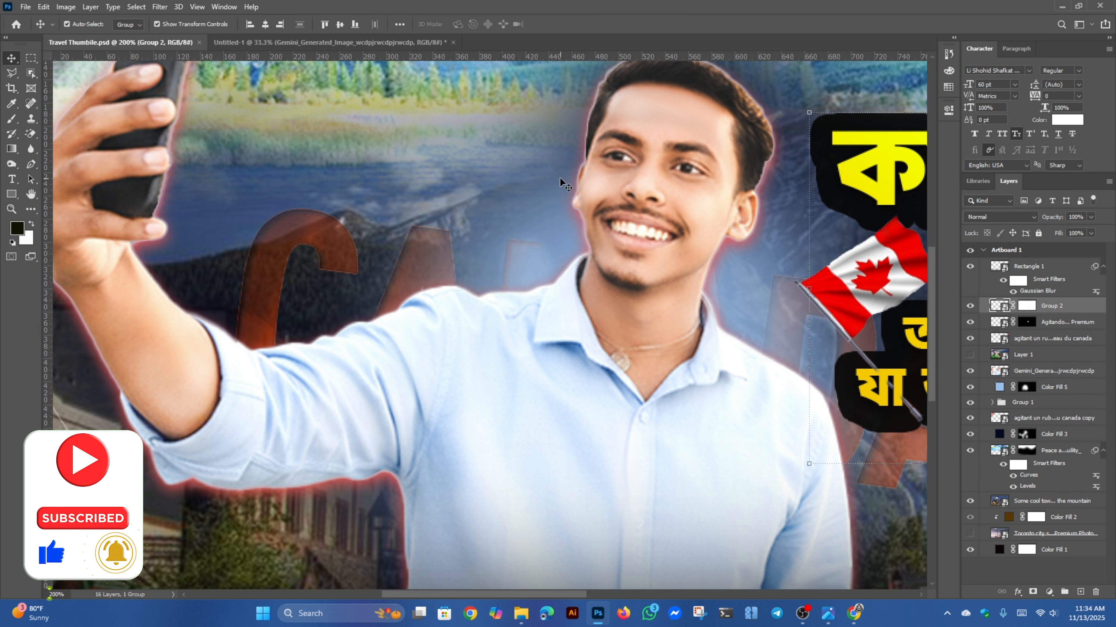
scroll(627, 308, down, 2)
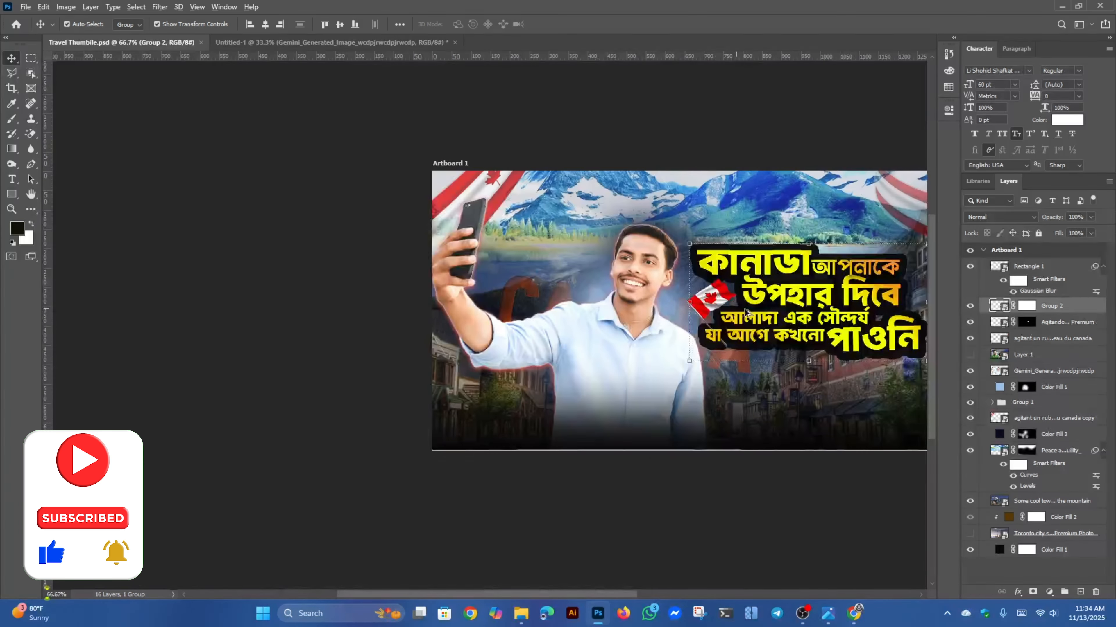
scroll(747, 314, up, 2)
scroll(456, 231, down, 1)
click(339, 24)
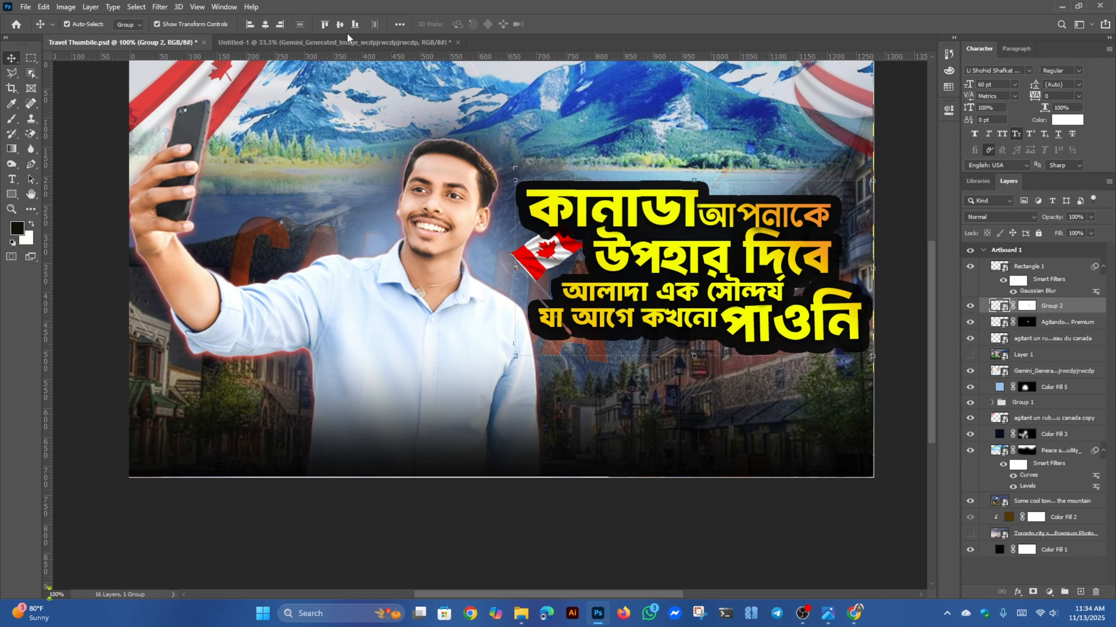
click(333, 42)
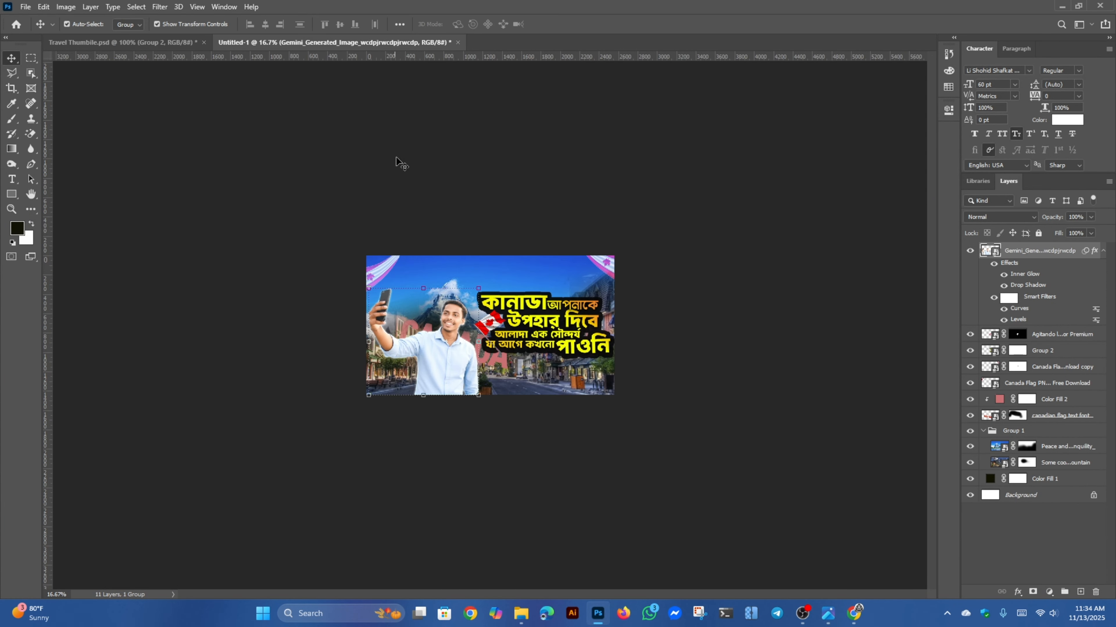
- Change the drop shadow color on the man's portrait layer in Untitled-1 to a light red
scroll(394, 159, up, 2)
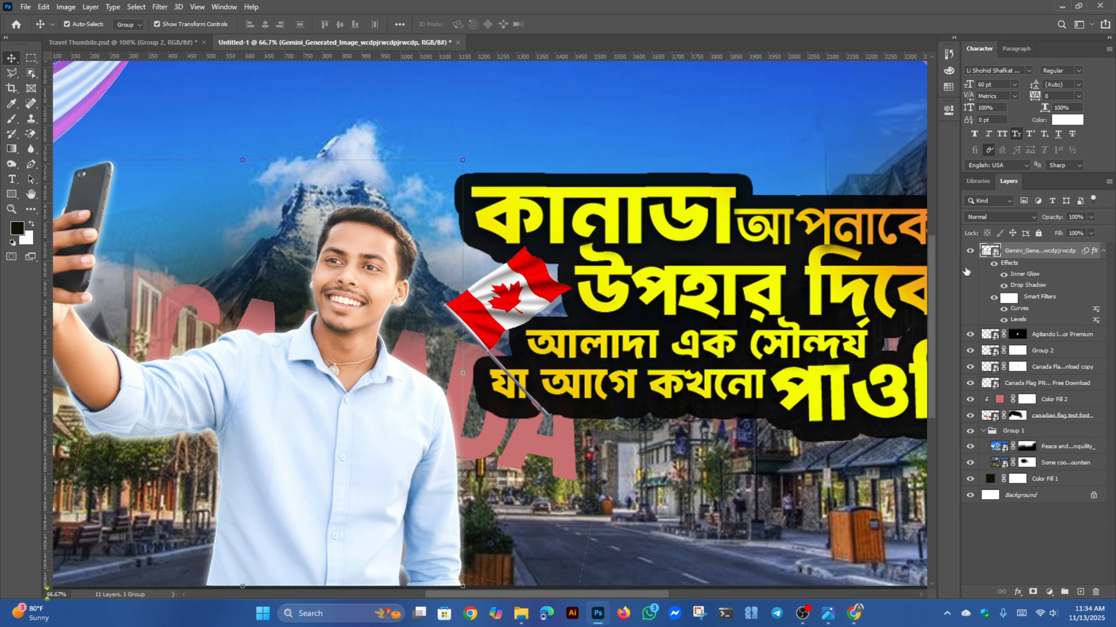
right_click(1033, 259)
click(905, 113)
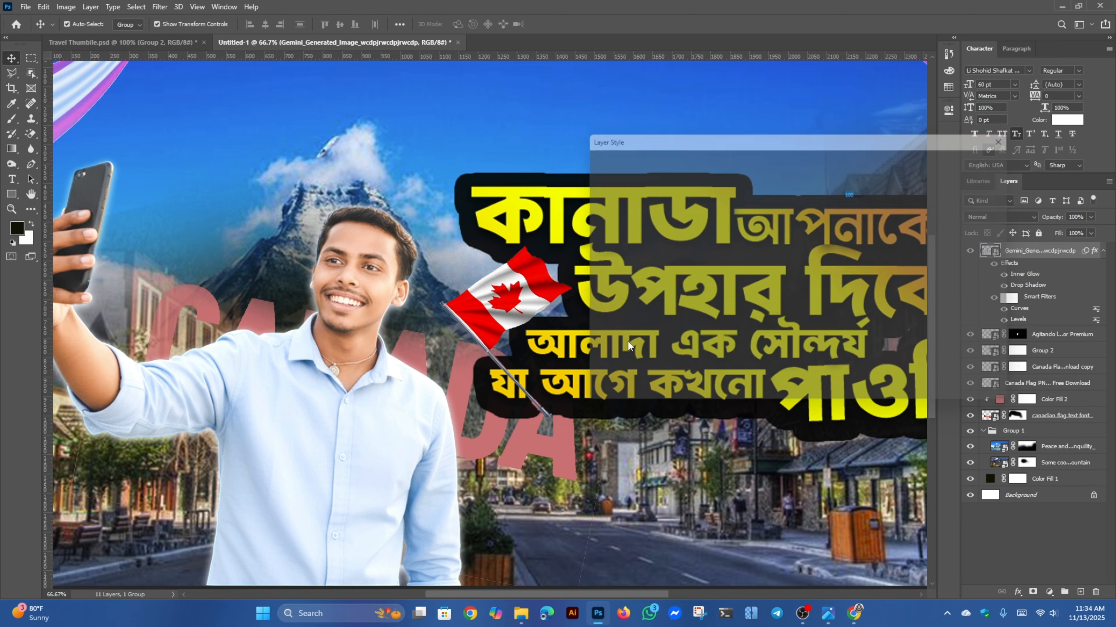
click(615, 355)
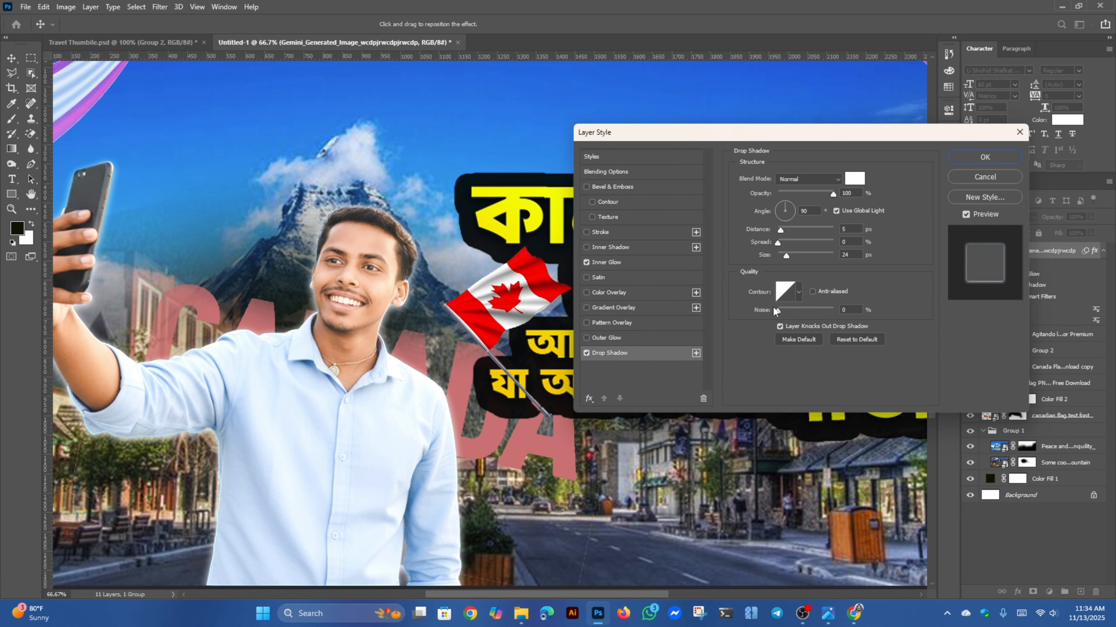
click(852, 182)
mouse_move(876, 280)
mouse_down()
mouse_move(955, 262)
mouse_move(903, 264)
mouse_move(845, 245)
mouse_move(863, 308)
mouse_move(854, 281)
mouse_up()
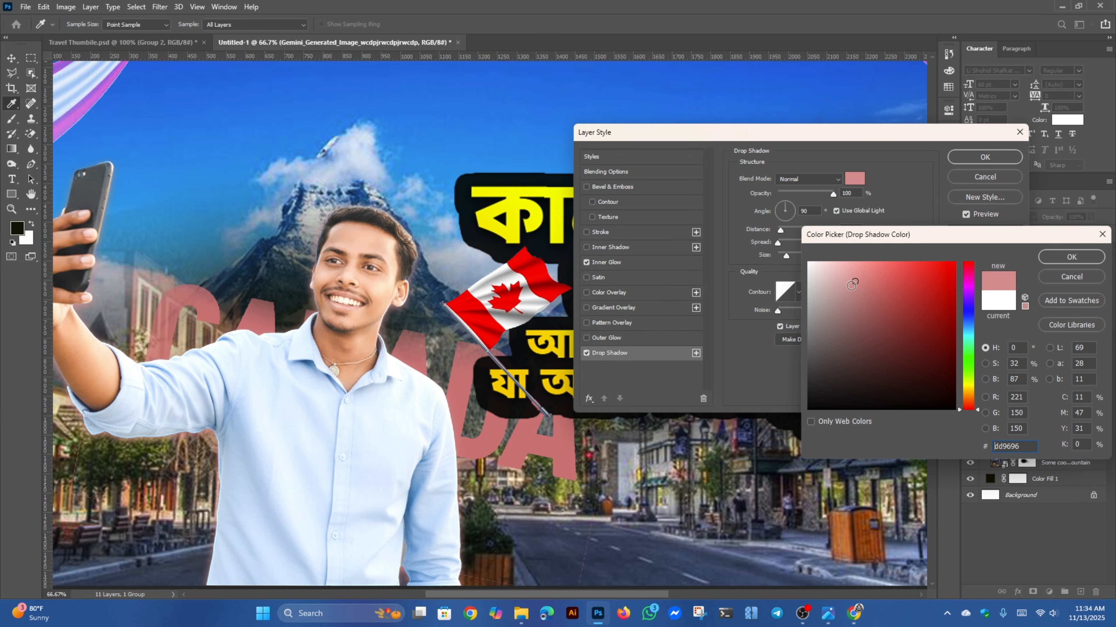
mouse_move(848, 321)
mouse_down()
mouse_move(810, 269)
mouse_move(856, 290)
mouse_move(876, 267)
mouse_move(855, 279)
mouse_up()
click(1072, 256)
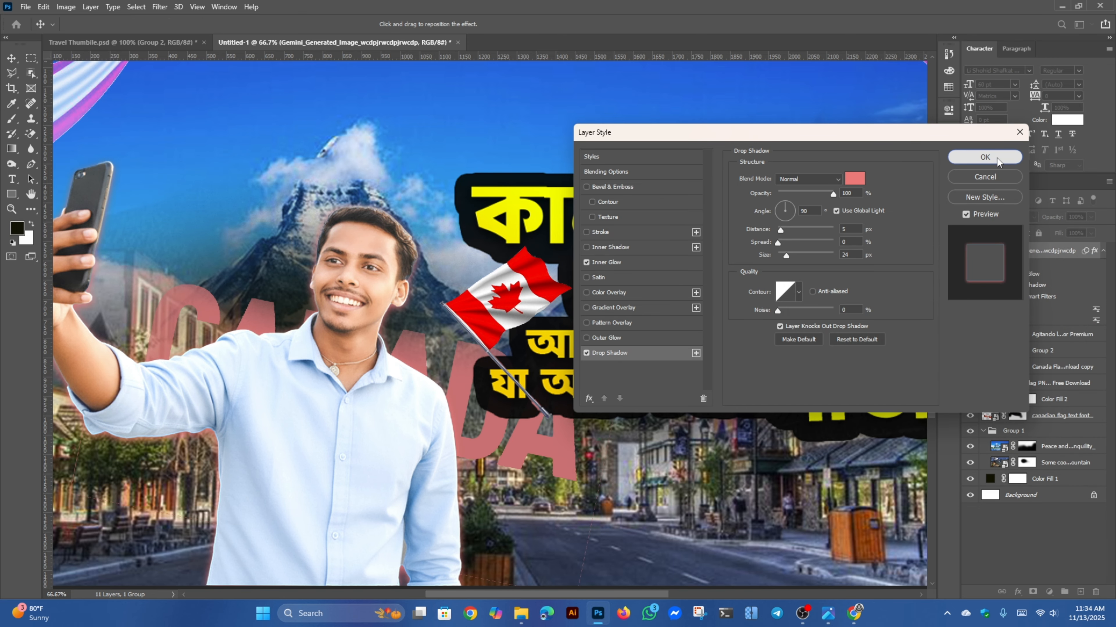
click(985, 157)
- Examine the recolored portrait glow at several zoom levels and compare the composition with Travel Thumbile.psd
key(ctrl+minus)
key(ctrl+minus)
key(ctrl+minus)
key(ctrl+plus)
key(ctrl+plus)
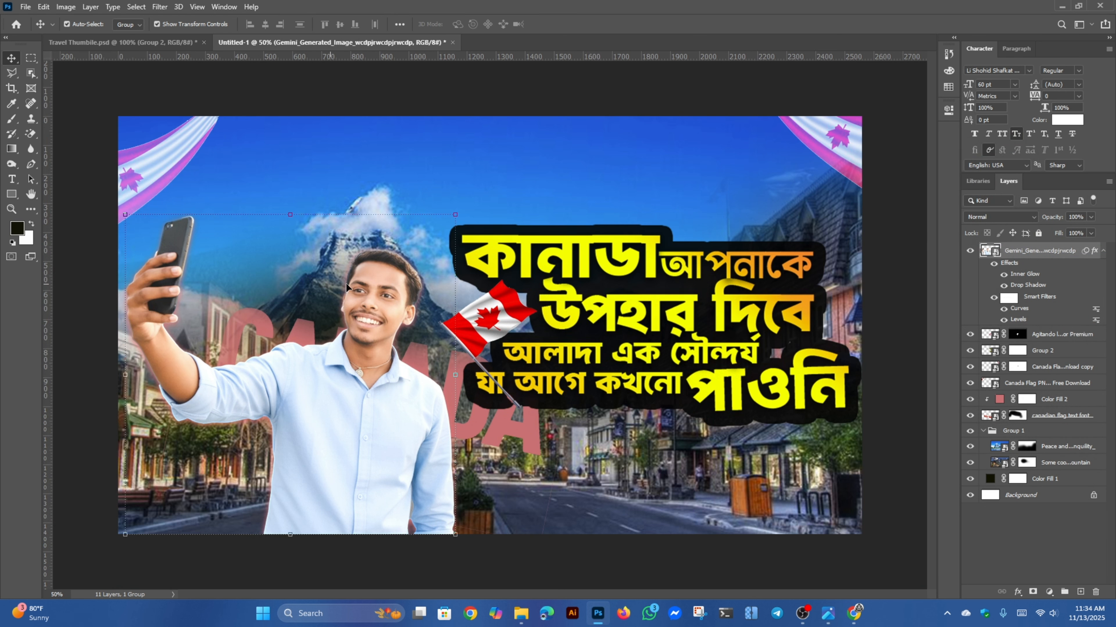
key(ctrl+minus)
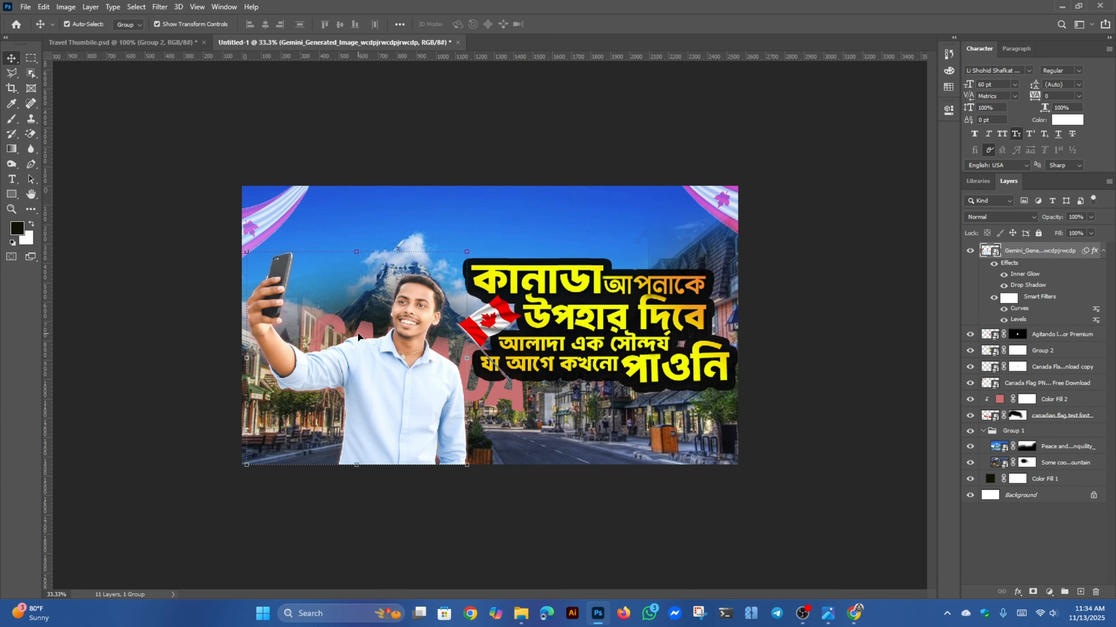
key(ctrl+plus)
click(118, 42)
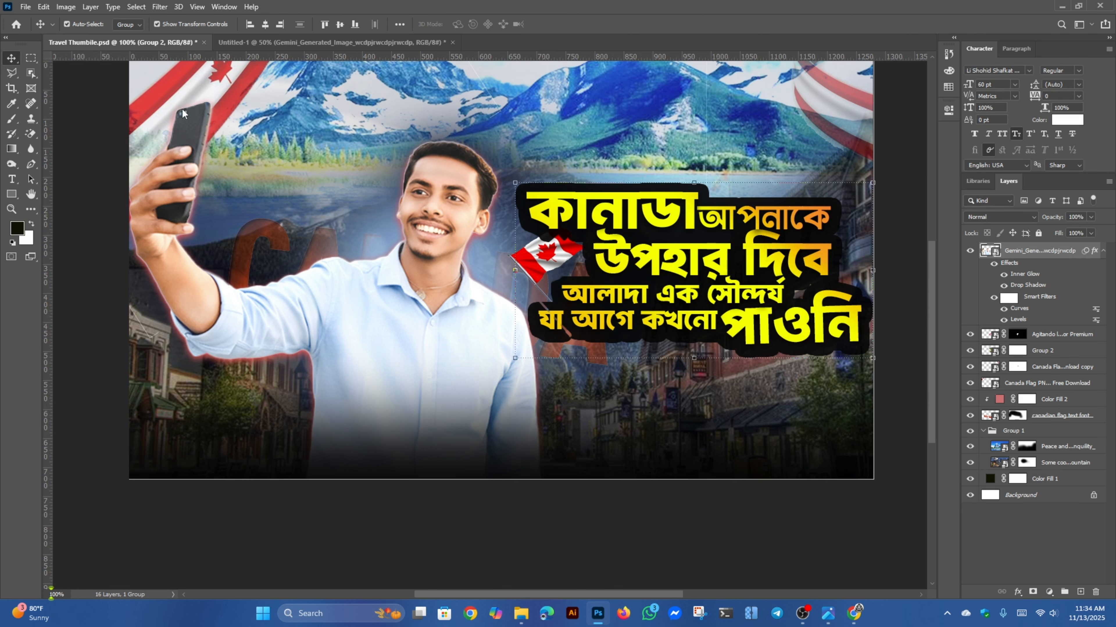
scroll(588, 197, up, 1)
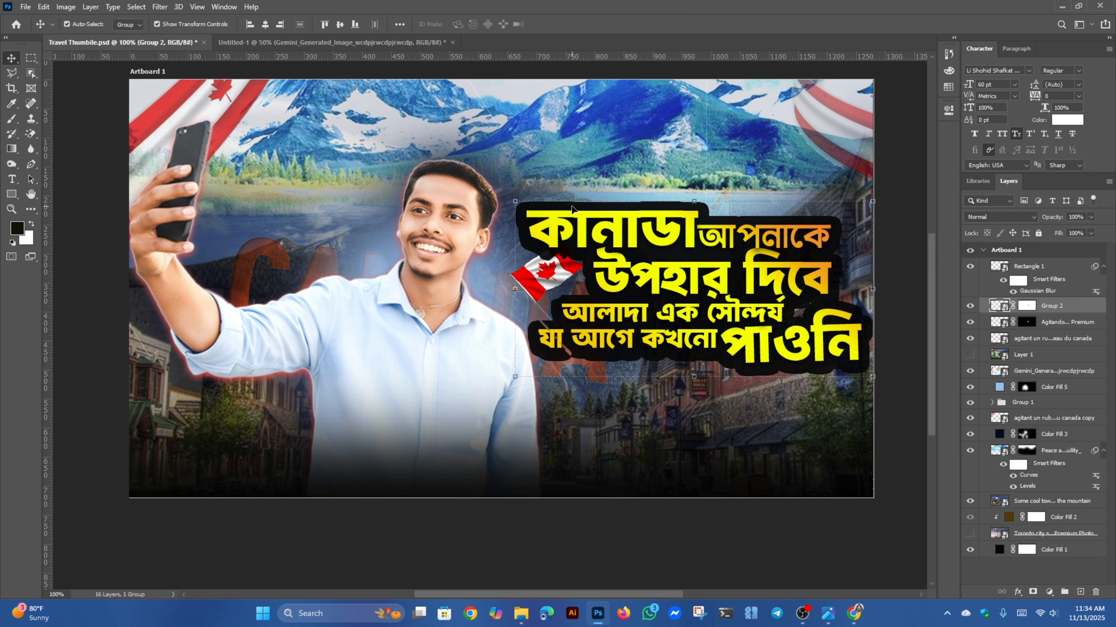
key(ctrl+minus)
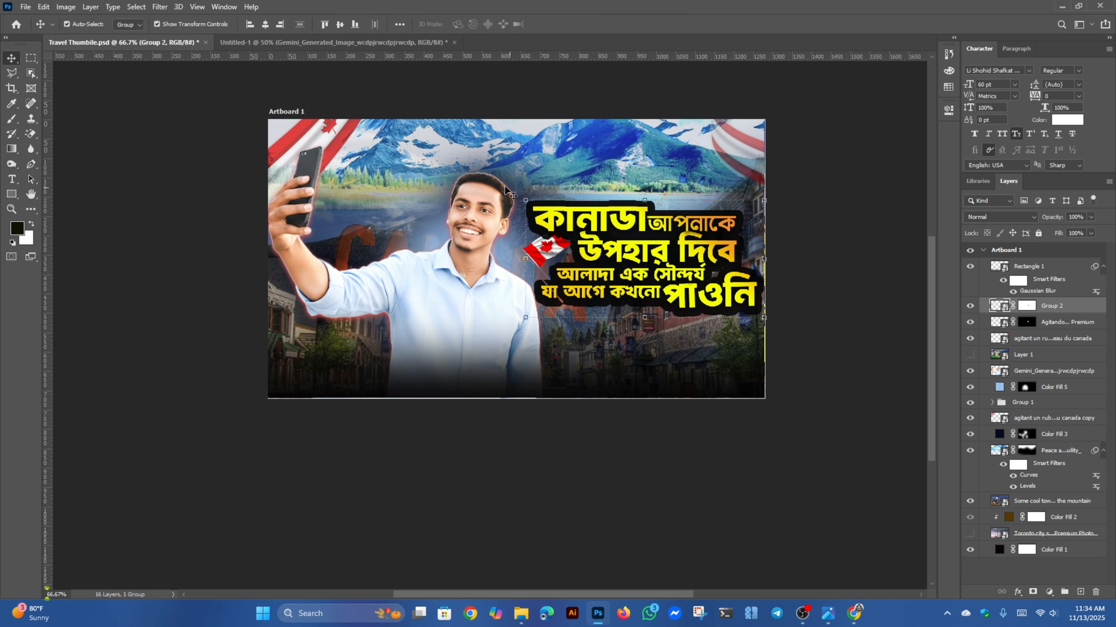
click(298, 42)
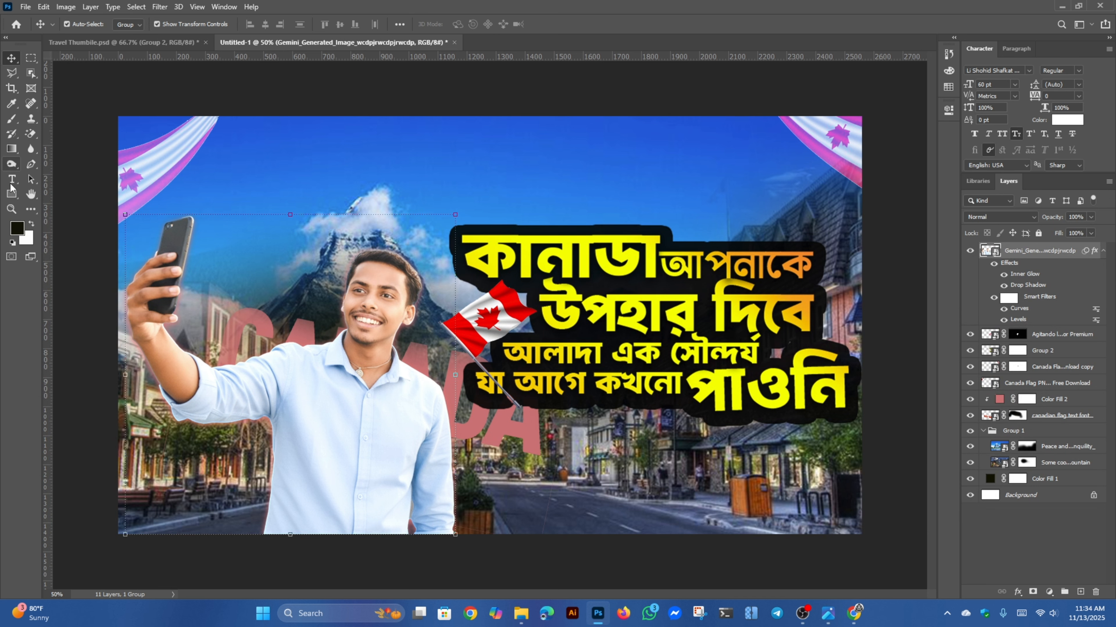
- Draw a rectangle about 2638 by 297 px across the bottom edge of the canvas and shift it slightly lower
click(11, 194)
right_click(8, 194)
click(61, 192)
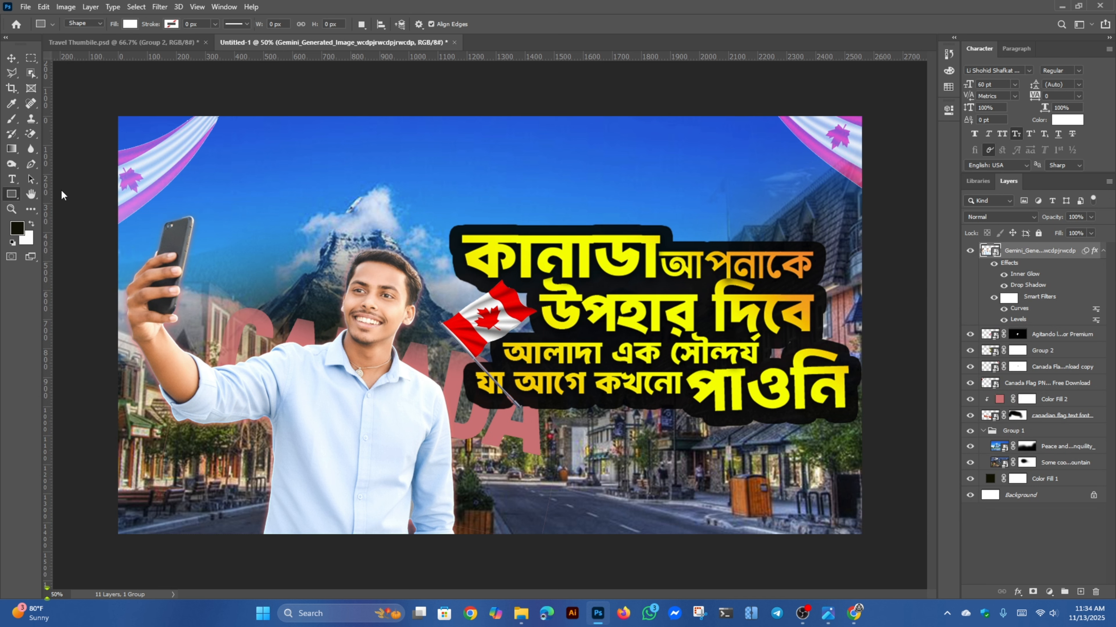
key(ctrl+minus)
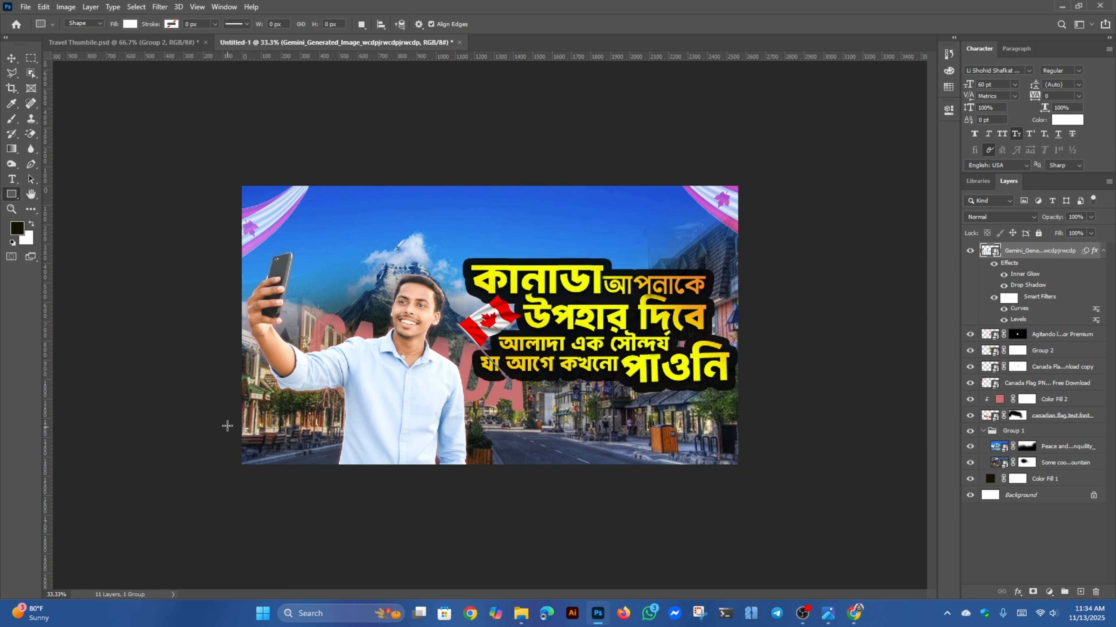
drag(233, 412, 746, 469)
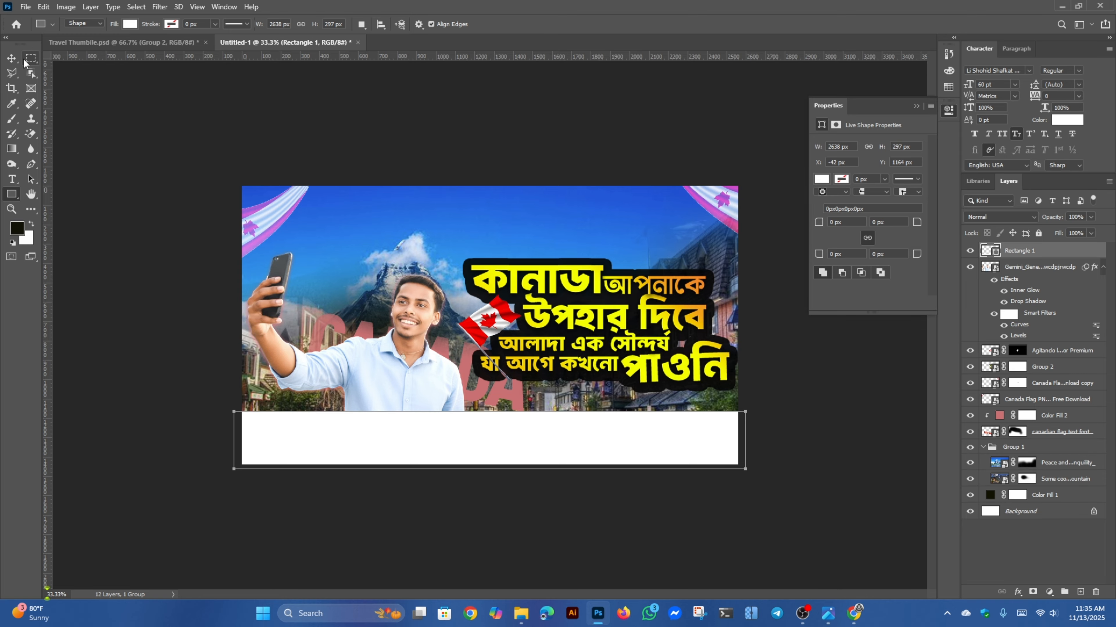
click(11, 58)
drag(406, 434, 407, 445)
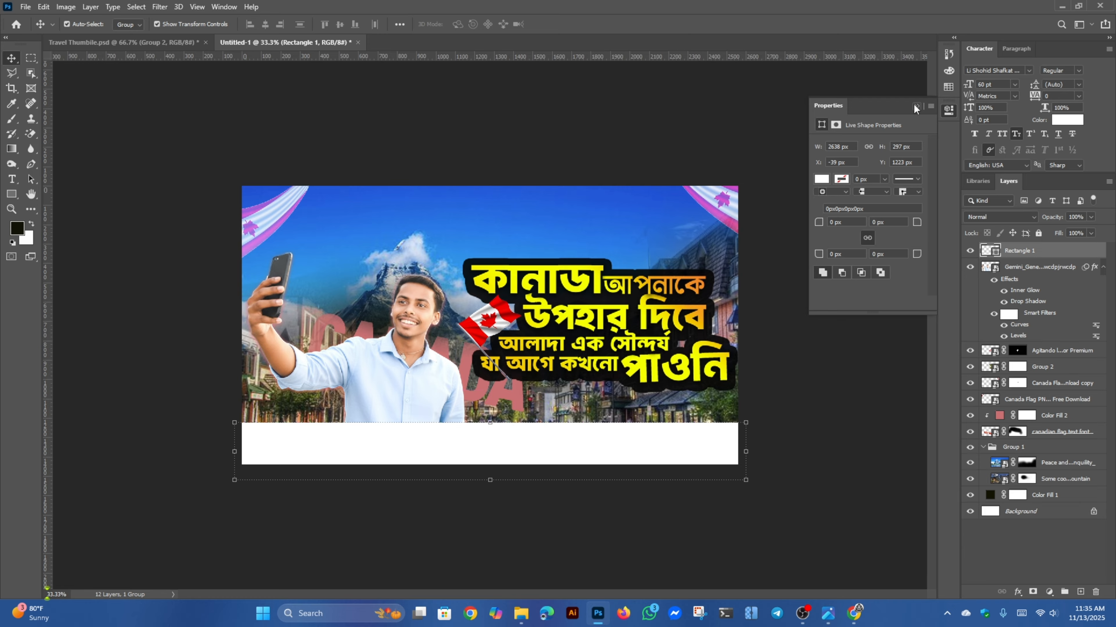
- Change the fill of the rectangle along the canvas's bottom edge to black
click(822, 180)
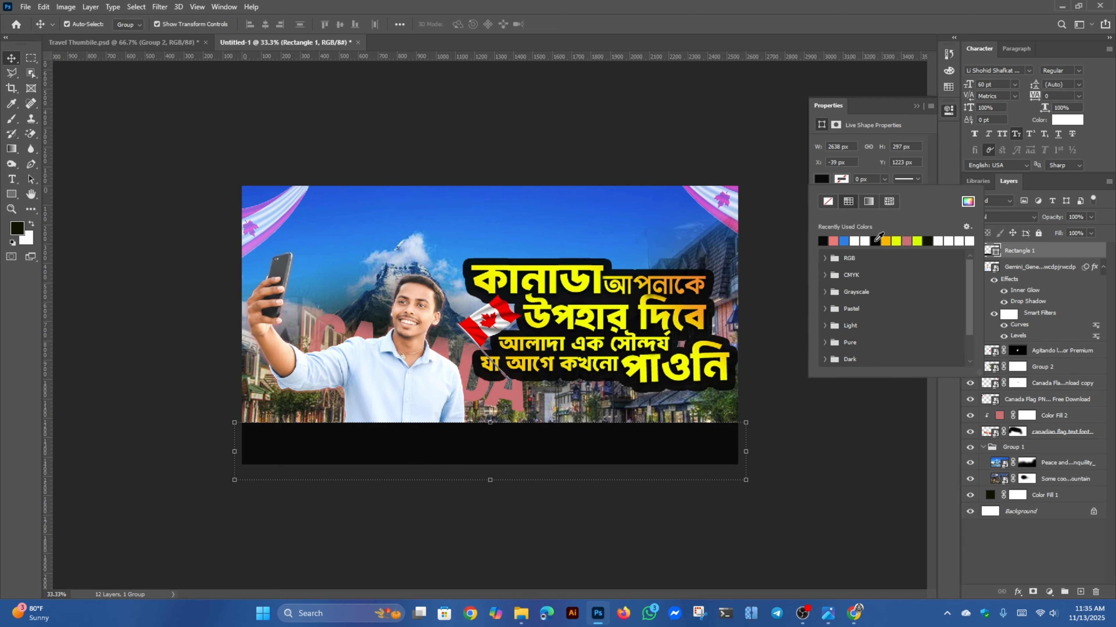
click(875, 241)
click(941, 111)
- Convert the black rectangle to a smart object and apply a Gaussian Blur with a 176.2 px radius
click(159, 6)
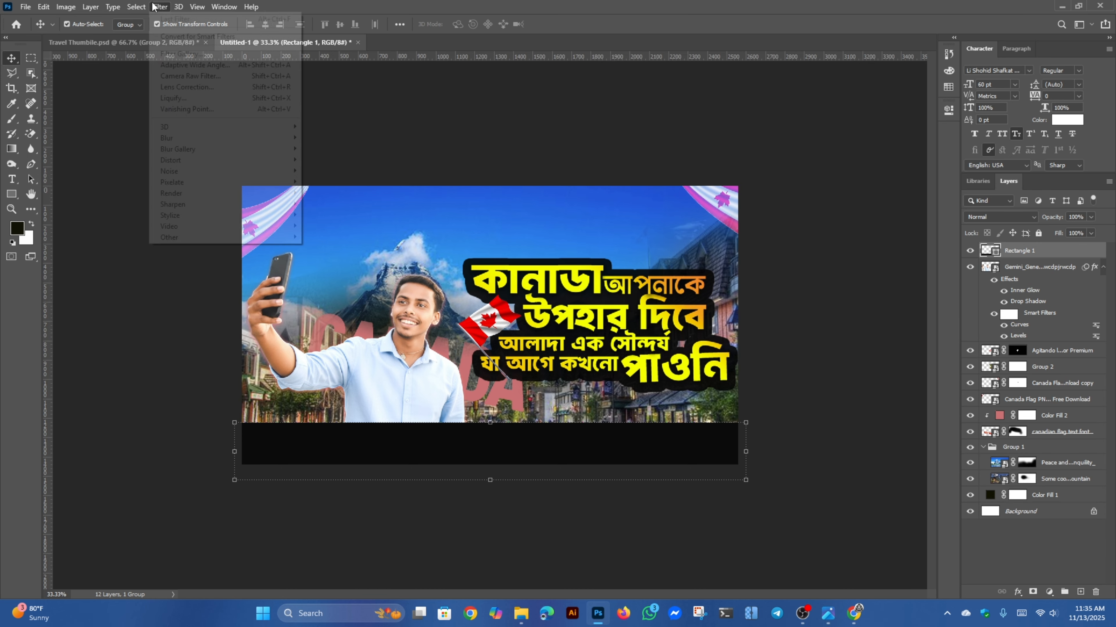
mouse_move(220, 138)
click(327, 182)
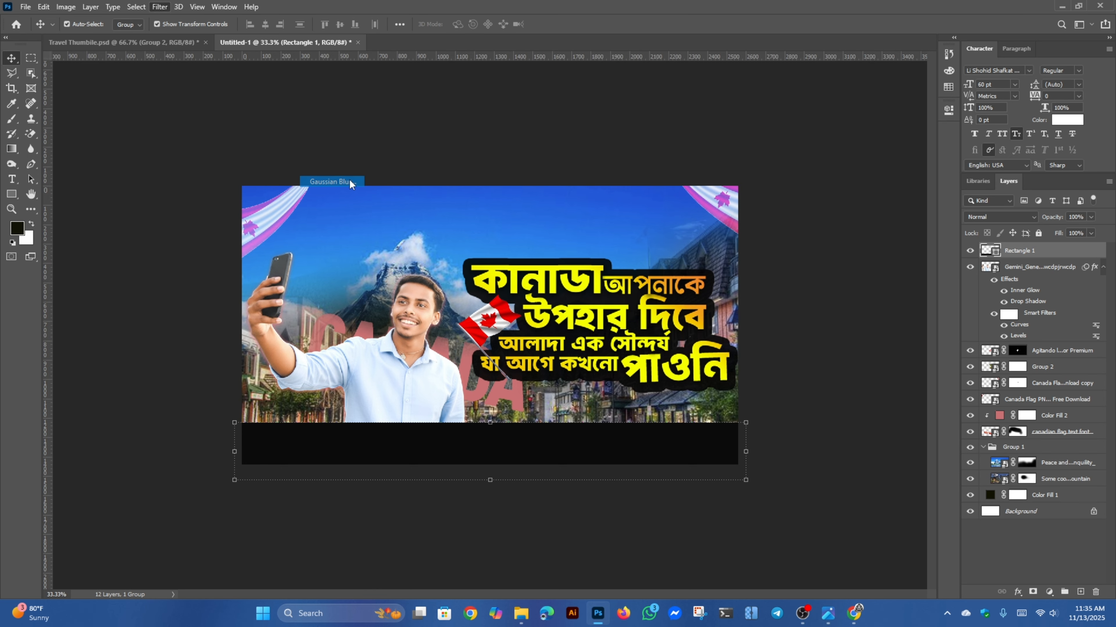
click(550, 229)
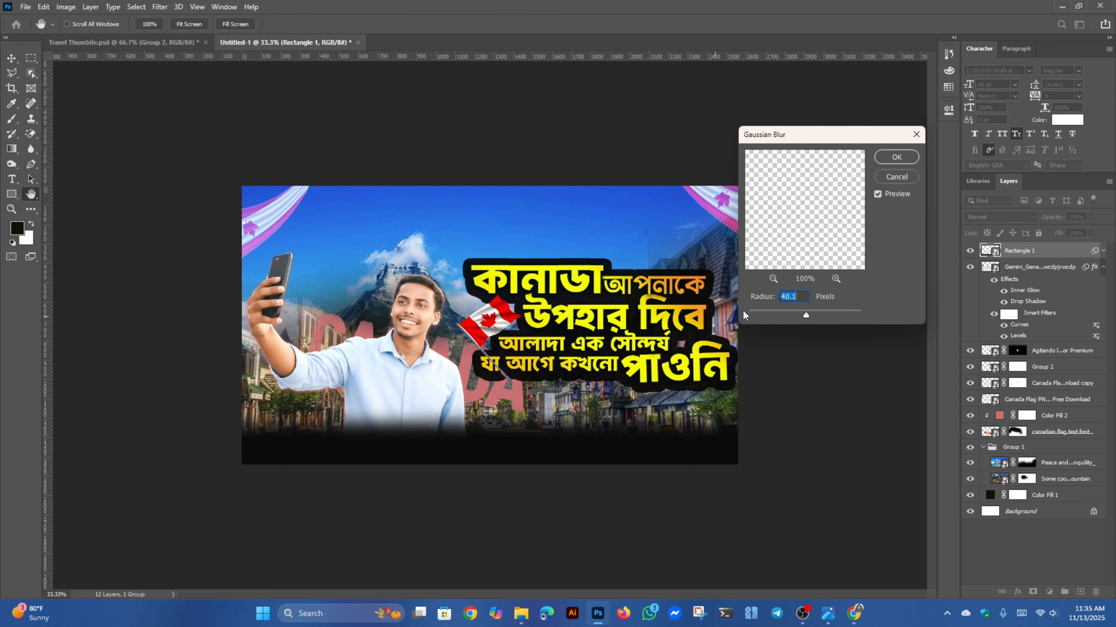
drag(807, 313, 833, 320)
click(895, 158)
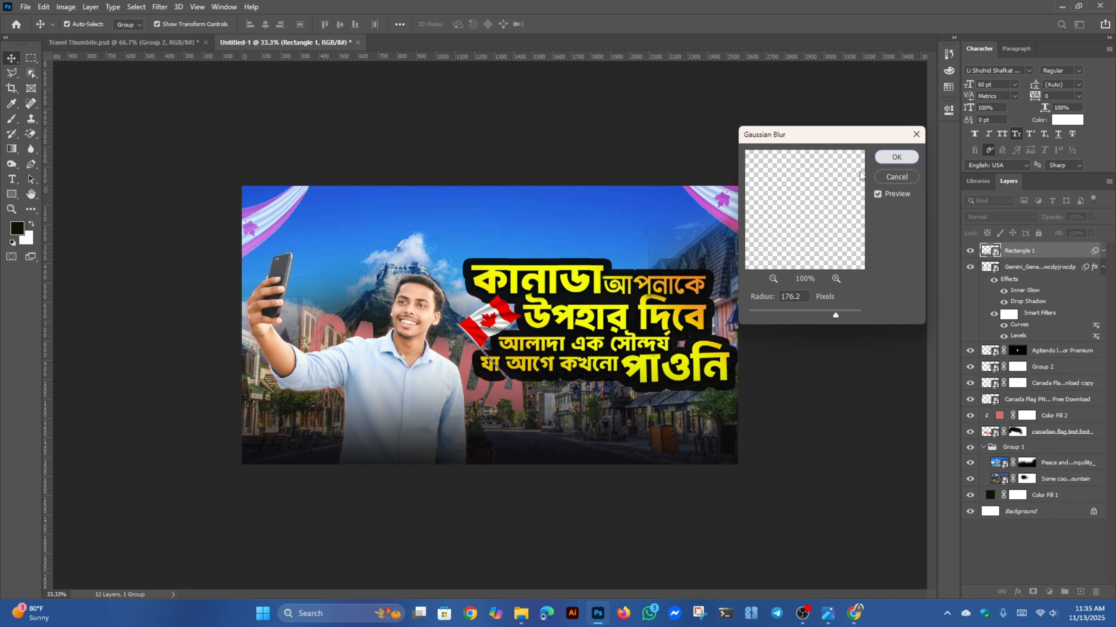
- Compare the dark fade at the bottom of the thumbnail with the finished design in Travel Thumbile.psd
drag(650, 281, 469, 211)
scroll(619, 190, down, 1)
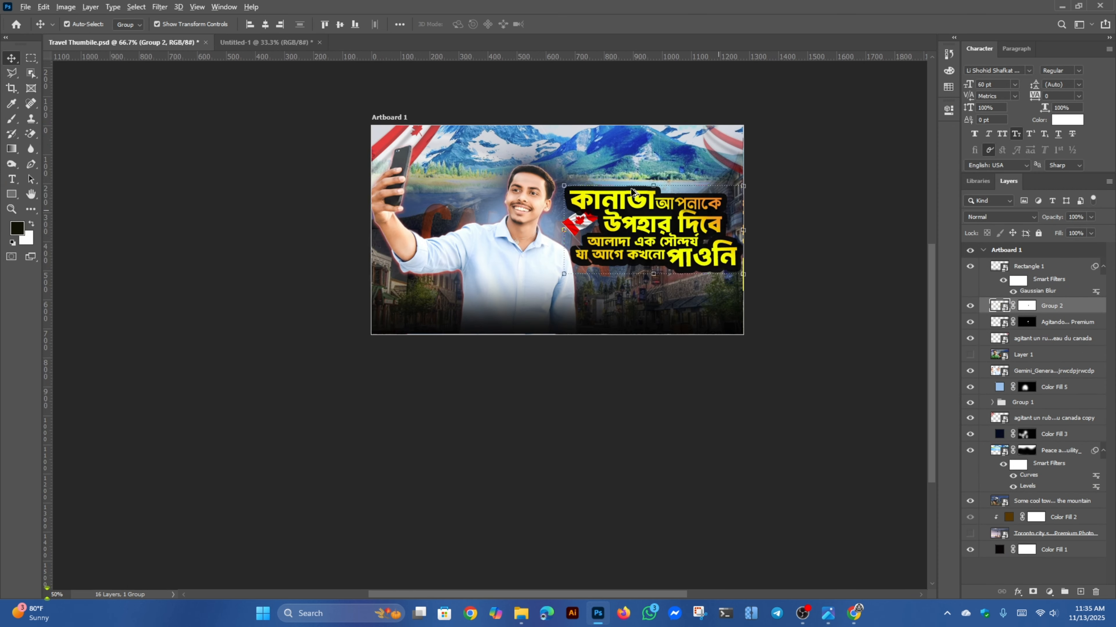
scroll(707, 166, up, 2)
click(247, 43)
scroll(461, 325, down, 1)
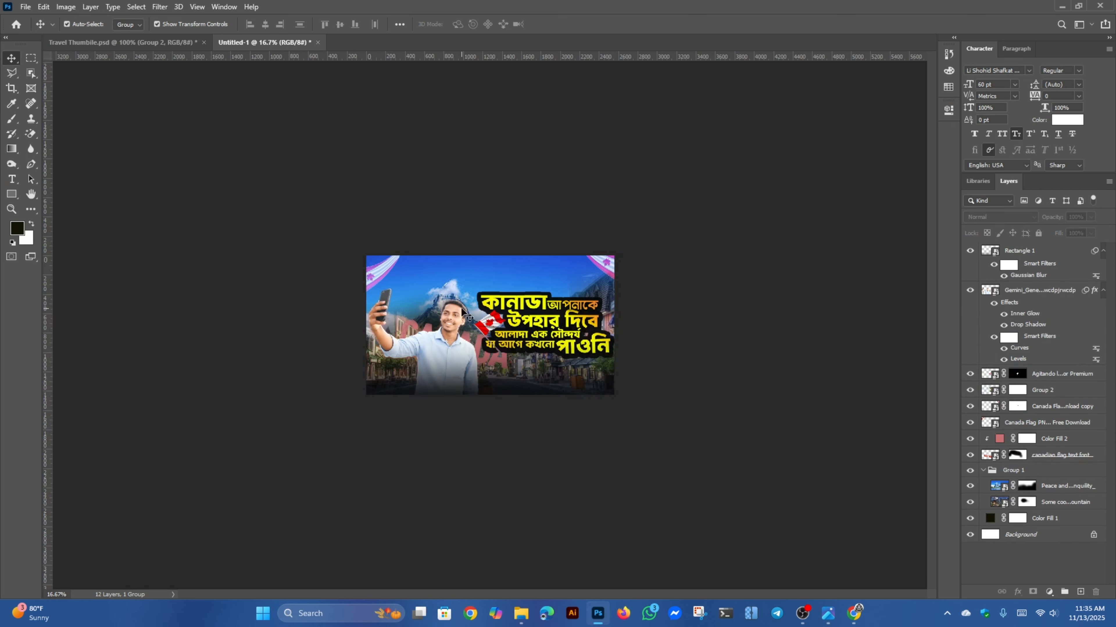
scroll(461, 339, up, 1)
key(ctrl+plus)
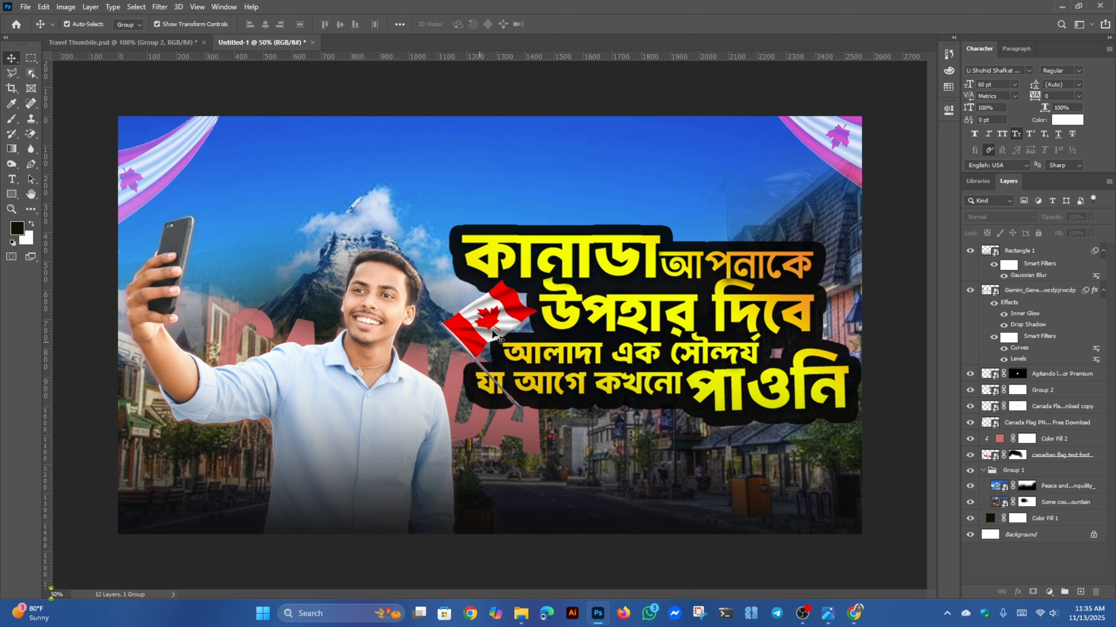
- Select all layers above the Background and stamp the visible artwork into a new merged layer at the top
click(1050, 251)
shift+click(1050, 519)
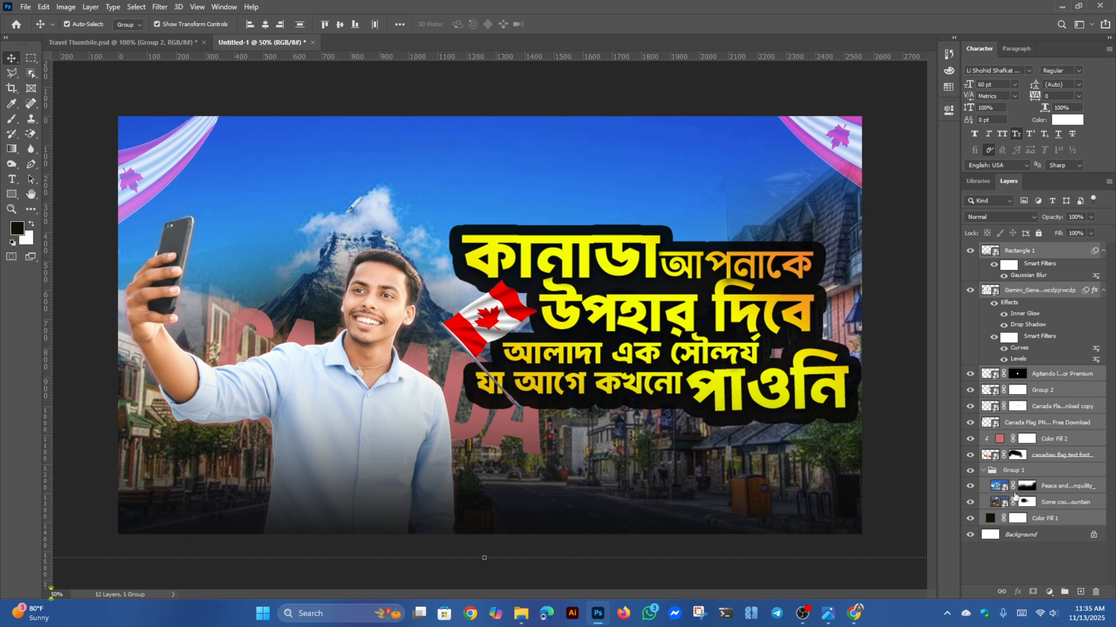
key(ctrl)
key(ctrl+shift+alt+e)
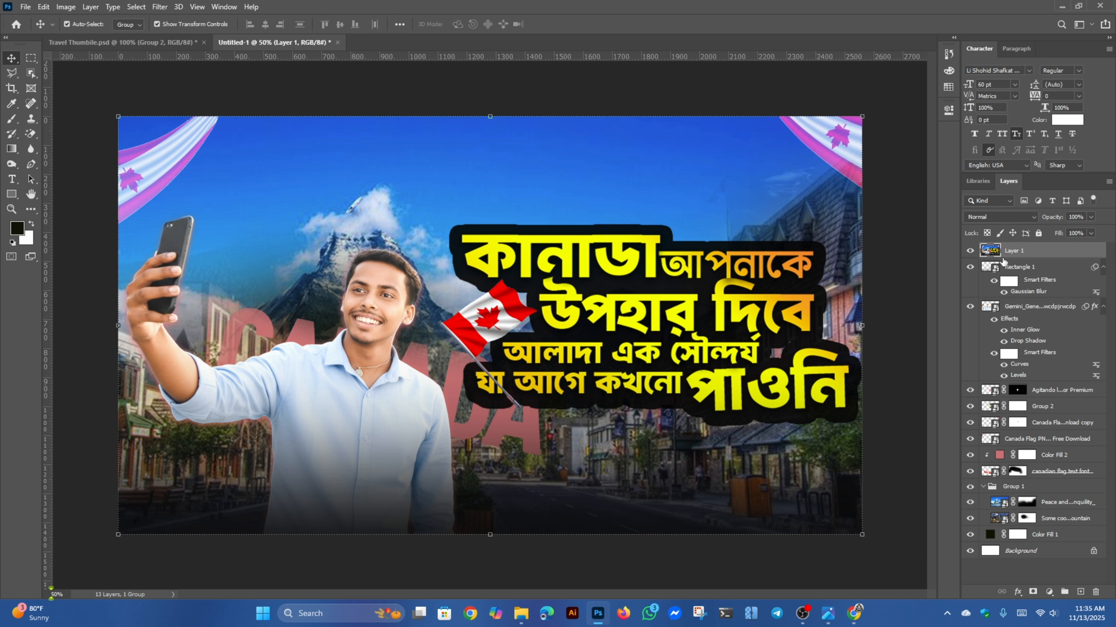
- Apply the Camera Raw Filter to the merged layer with temperature +7, tint +7, exposure -0.15, contrast +23 and highlights -12, and adjust the blacks
key(ctrl+shift+a)
drag(921, 230, 925, 231)
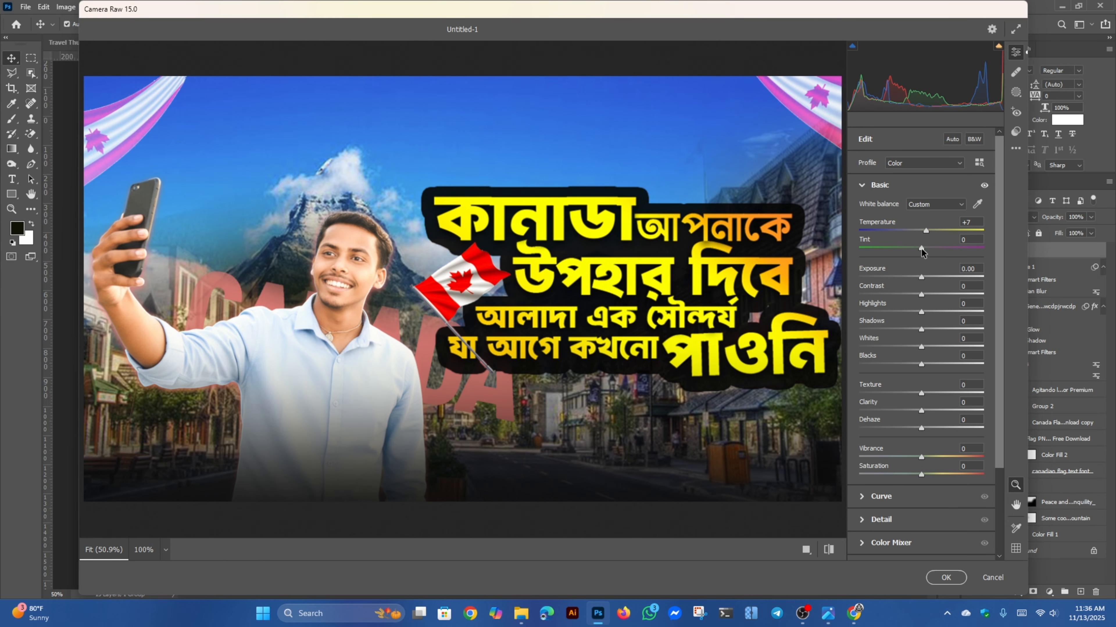
drag(921, 248, 919, 276)
click(921, 284)
drag(921, 311, 914, 311)
drag(931, 294, 934, 295)
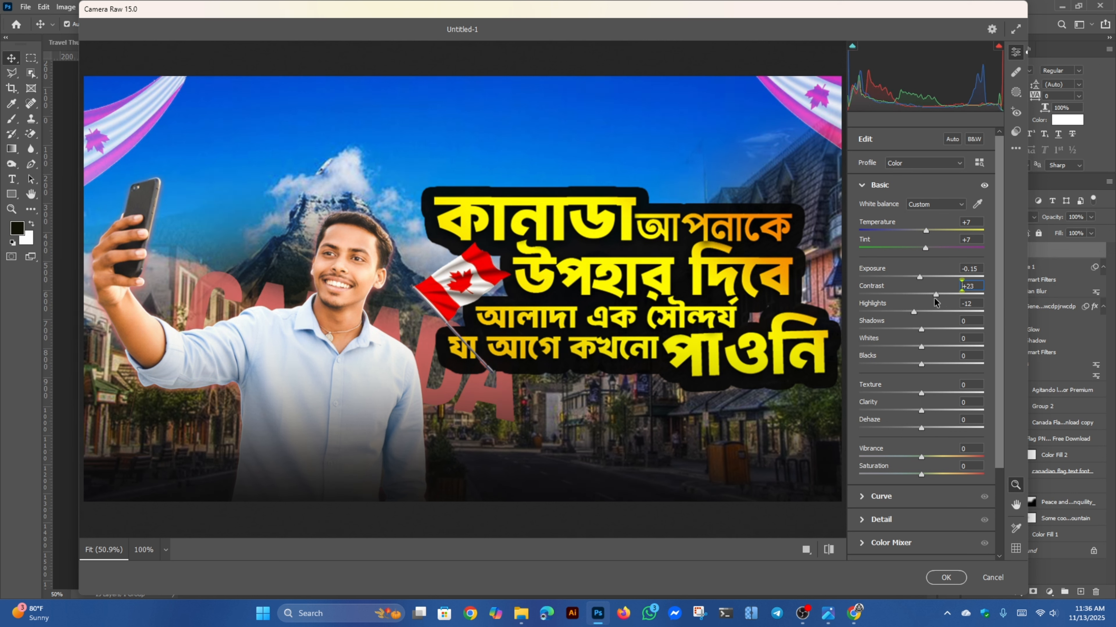
mouse_move(921, 364)
mouse_down()
mouse_move(938, 366)
mouse_move(913, 368)
mouse_move(925, 371)
mouse_up()
- Set the Camera Raw curve highlights to -5, adjust the detail settings slightly, and apply the filter
click(892, 497)
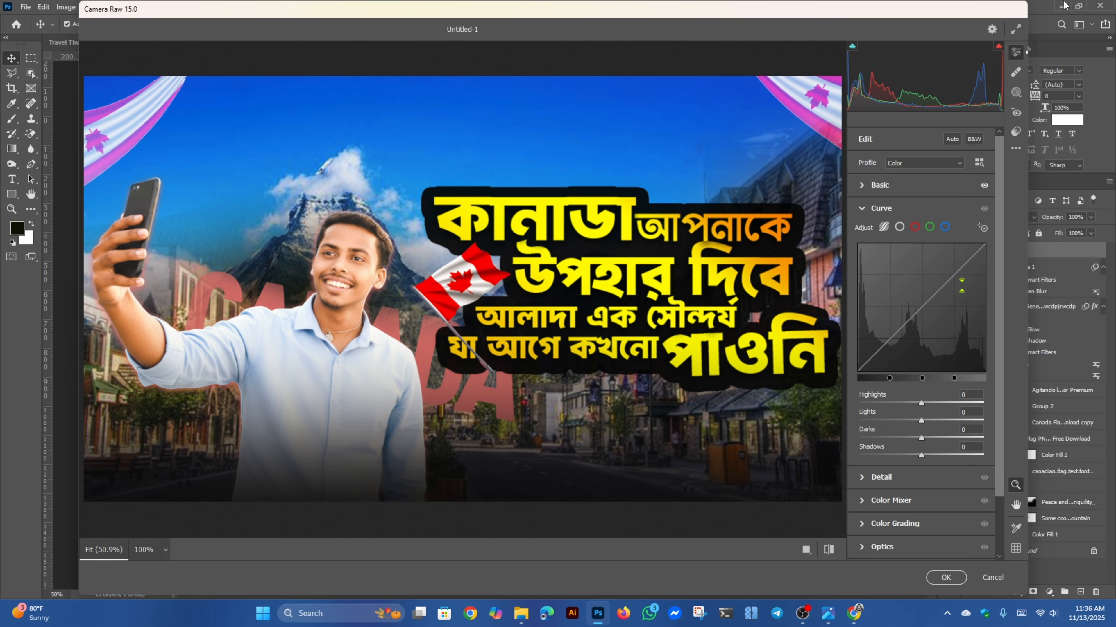
drag(921, 403, 926, 405)
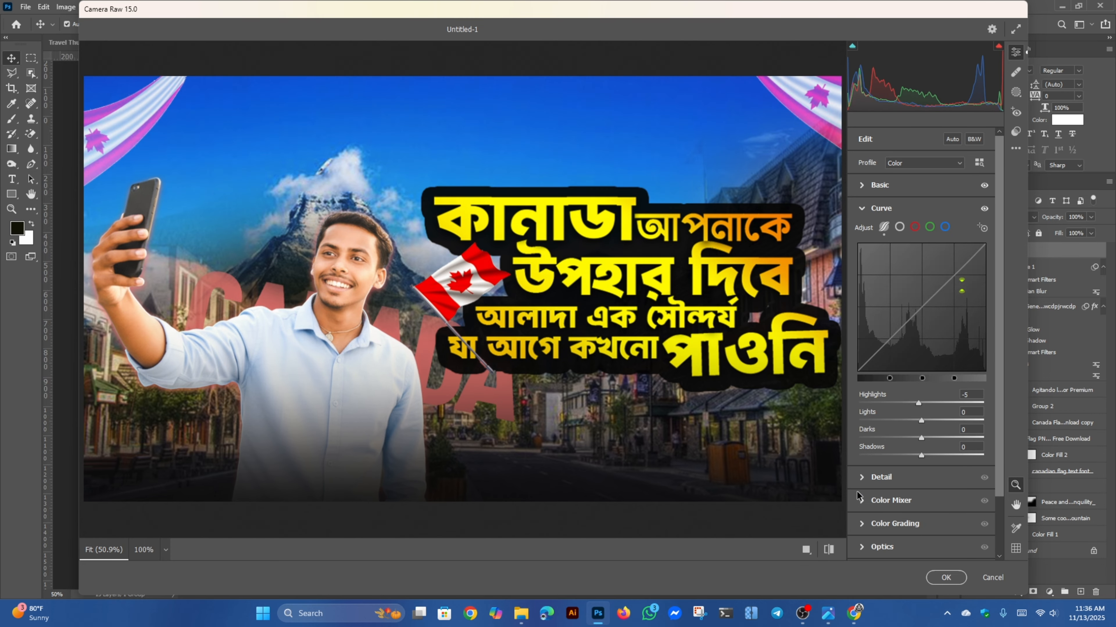
click(881, 479)
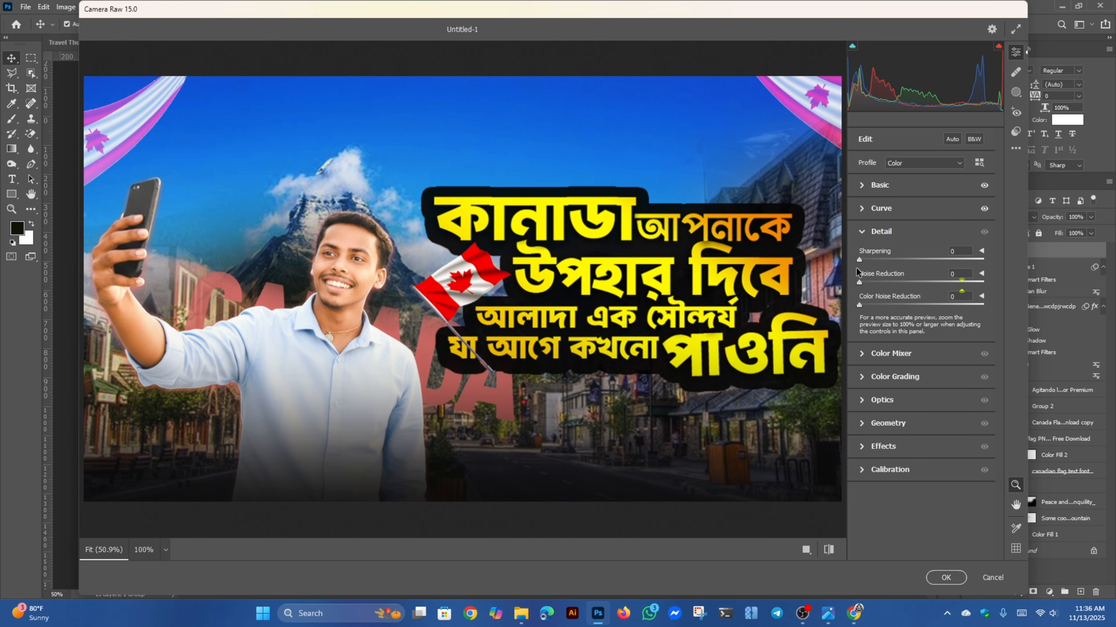
drag(865, 263, 866, 306)
click(945, 577)
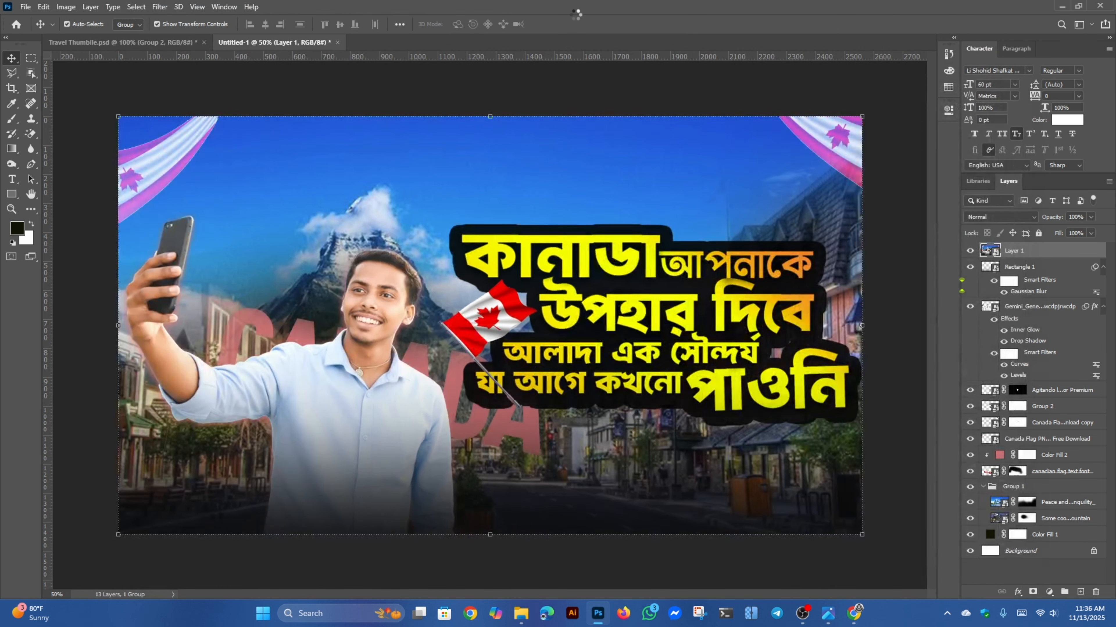
- Examine the color-graded thumbnail at several zoom levels, including the portrait, flag and headline
key(ctrl+minus)
key(ctrl+minus)
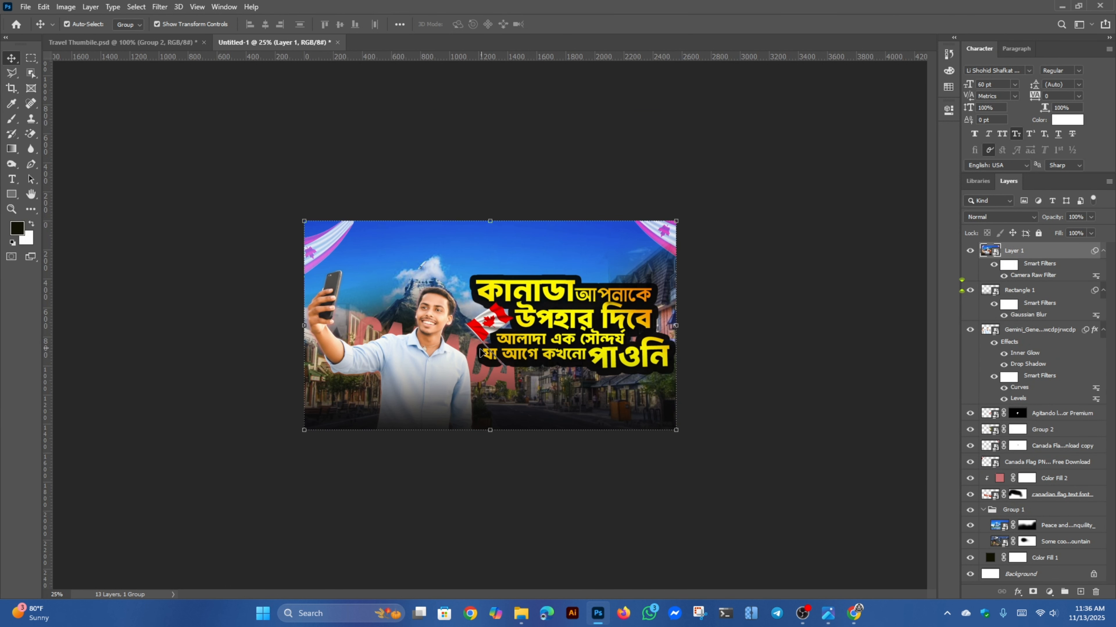
key(ctrl+plus)
key(ctrl+plus)
click(173, 97)
key(ctrl+minus)
key(ctrl+minus)
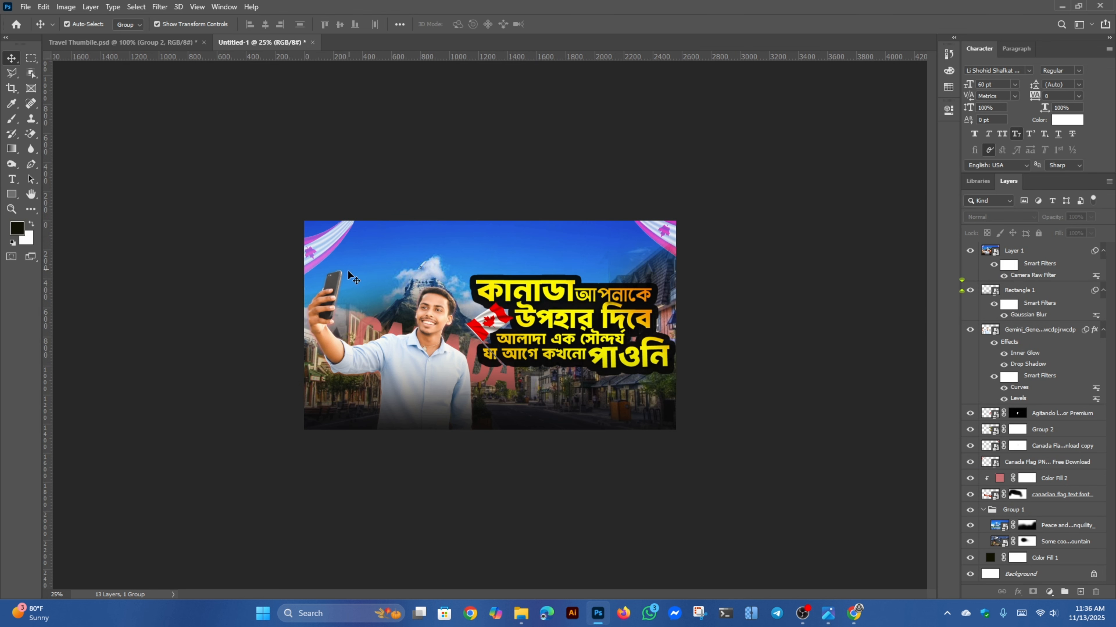
key(ctrl+plus)
key(ctrl+plus)
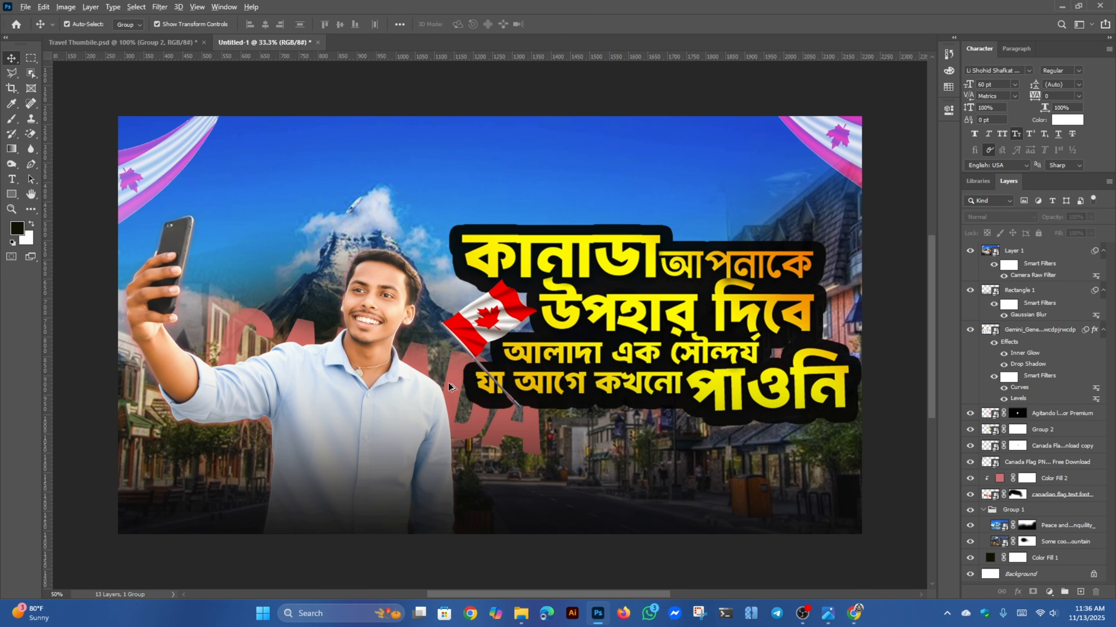
key(ctrl+plus)
key(ctrl+minus)
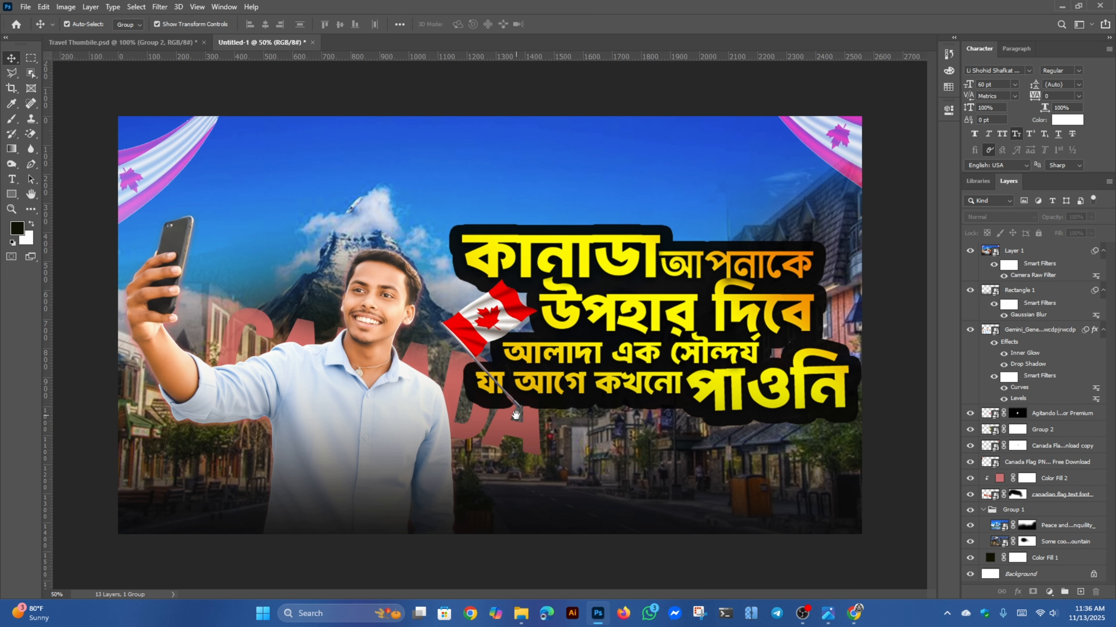
key(ctrl+plus)
key(ctrl+plus)
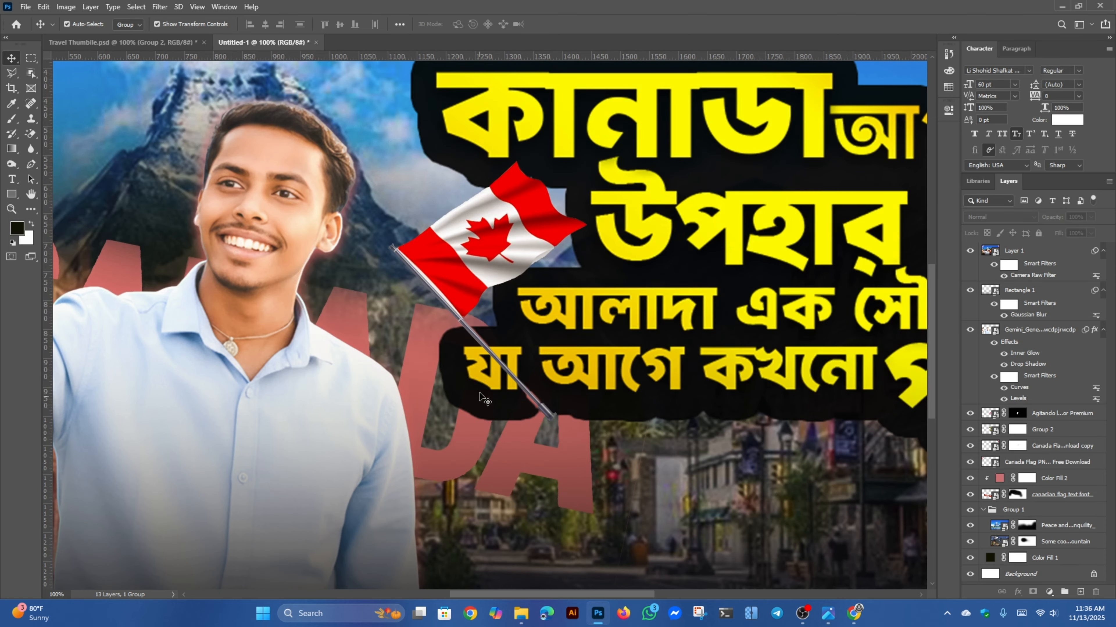
key(ctrl+minus)
key(ctrl+minus)
key(ctrl+minus)
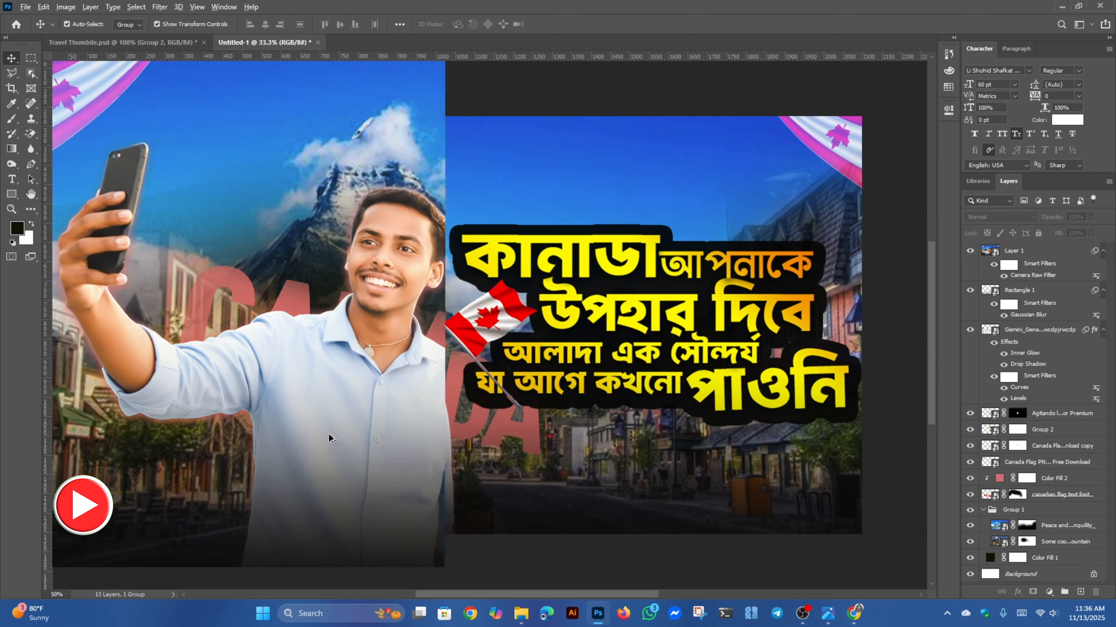
- Compare the final thumbnail with Travel Thumbile.psd and review the whole composition in Untitled-1
key(ctrl+plus)
key(ctrl+plus)
key(ctrl+minus)
key(ctrl+minus)
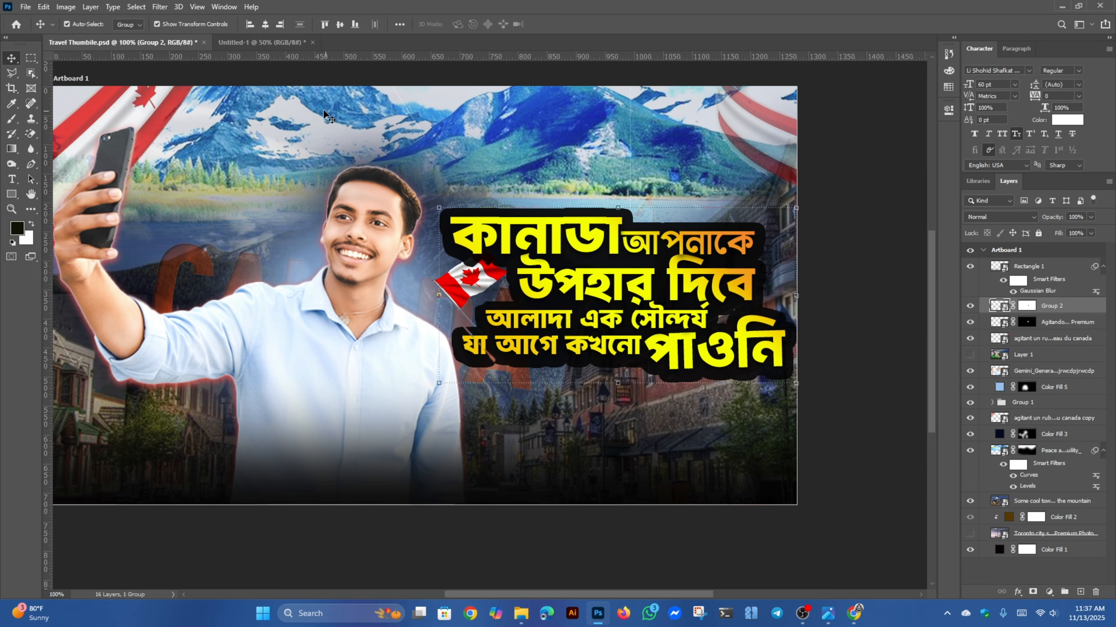
click(276, 42)
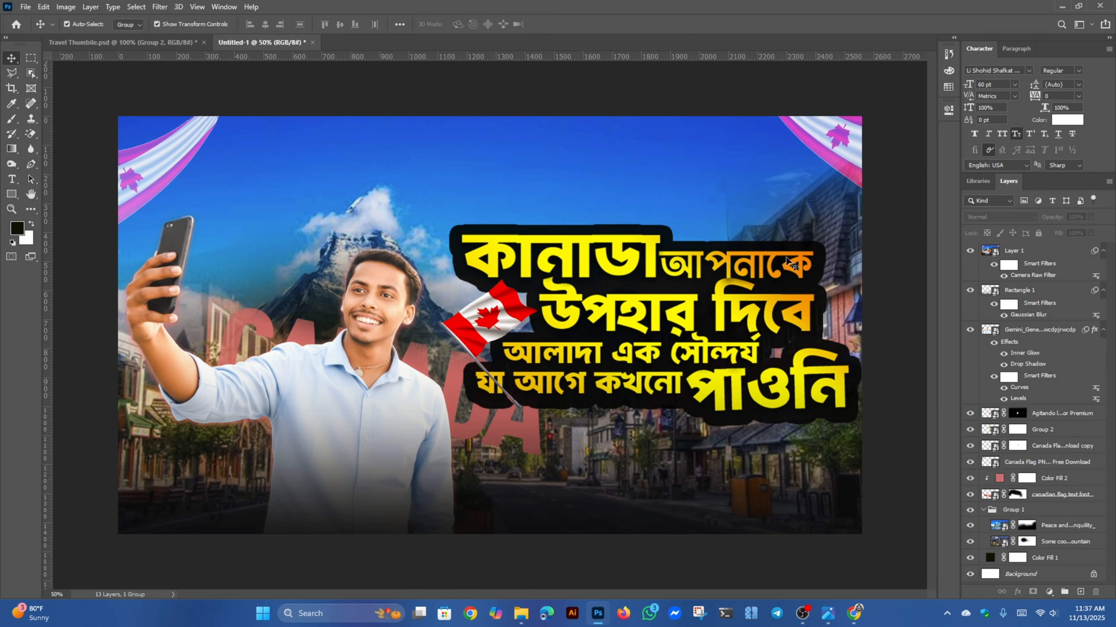
key(ctrl+minus)
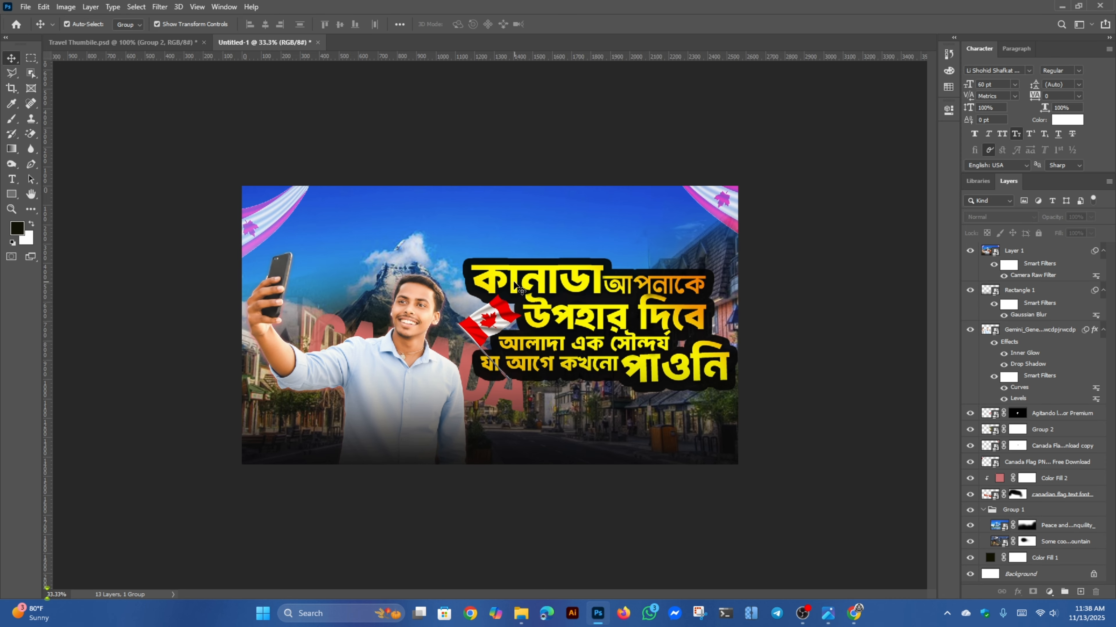
key(ctrl+plus)
key(ctrl+minus)
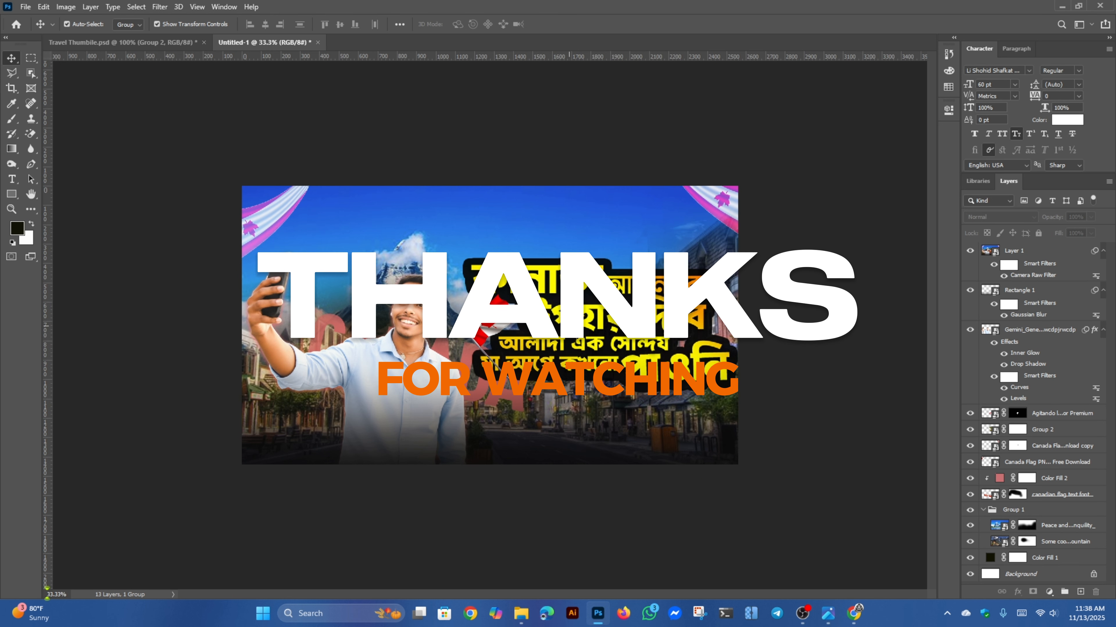
key(ctrl+plus)
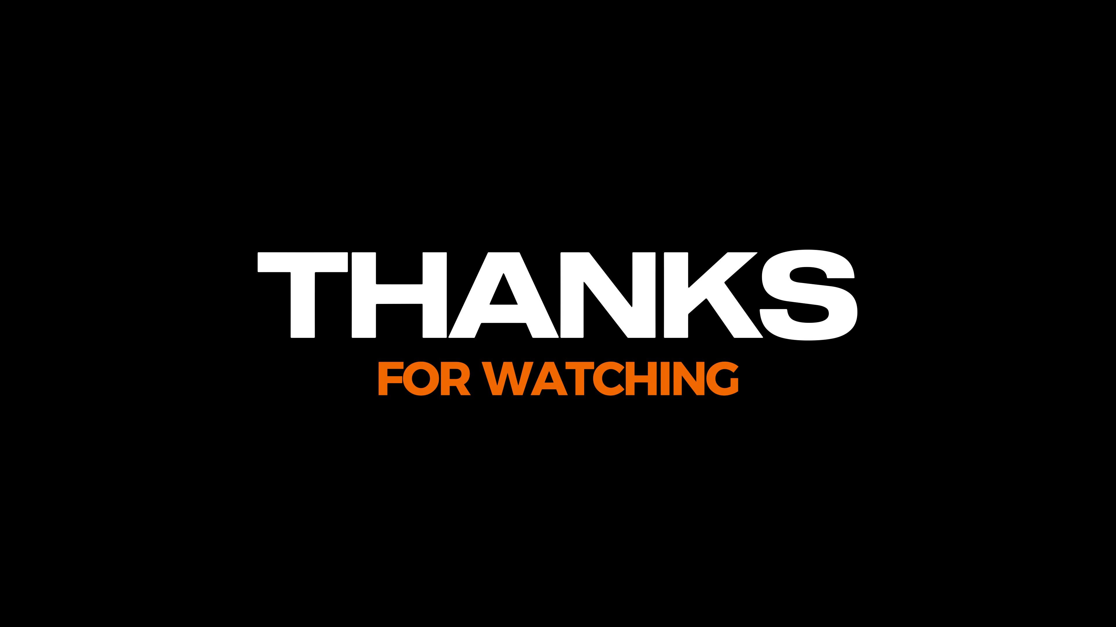